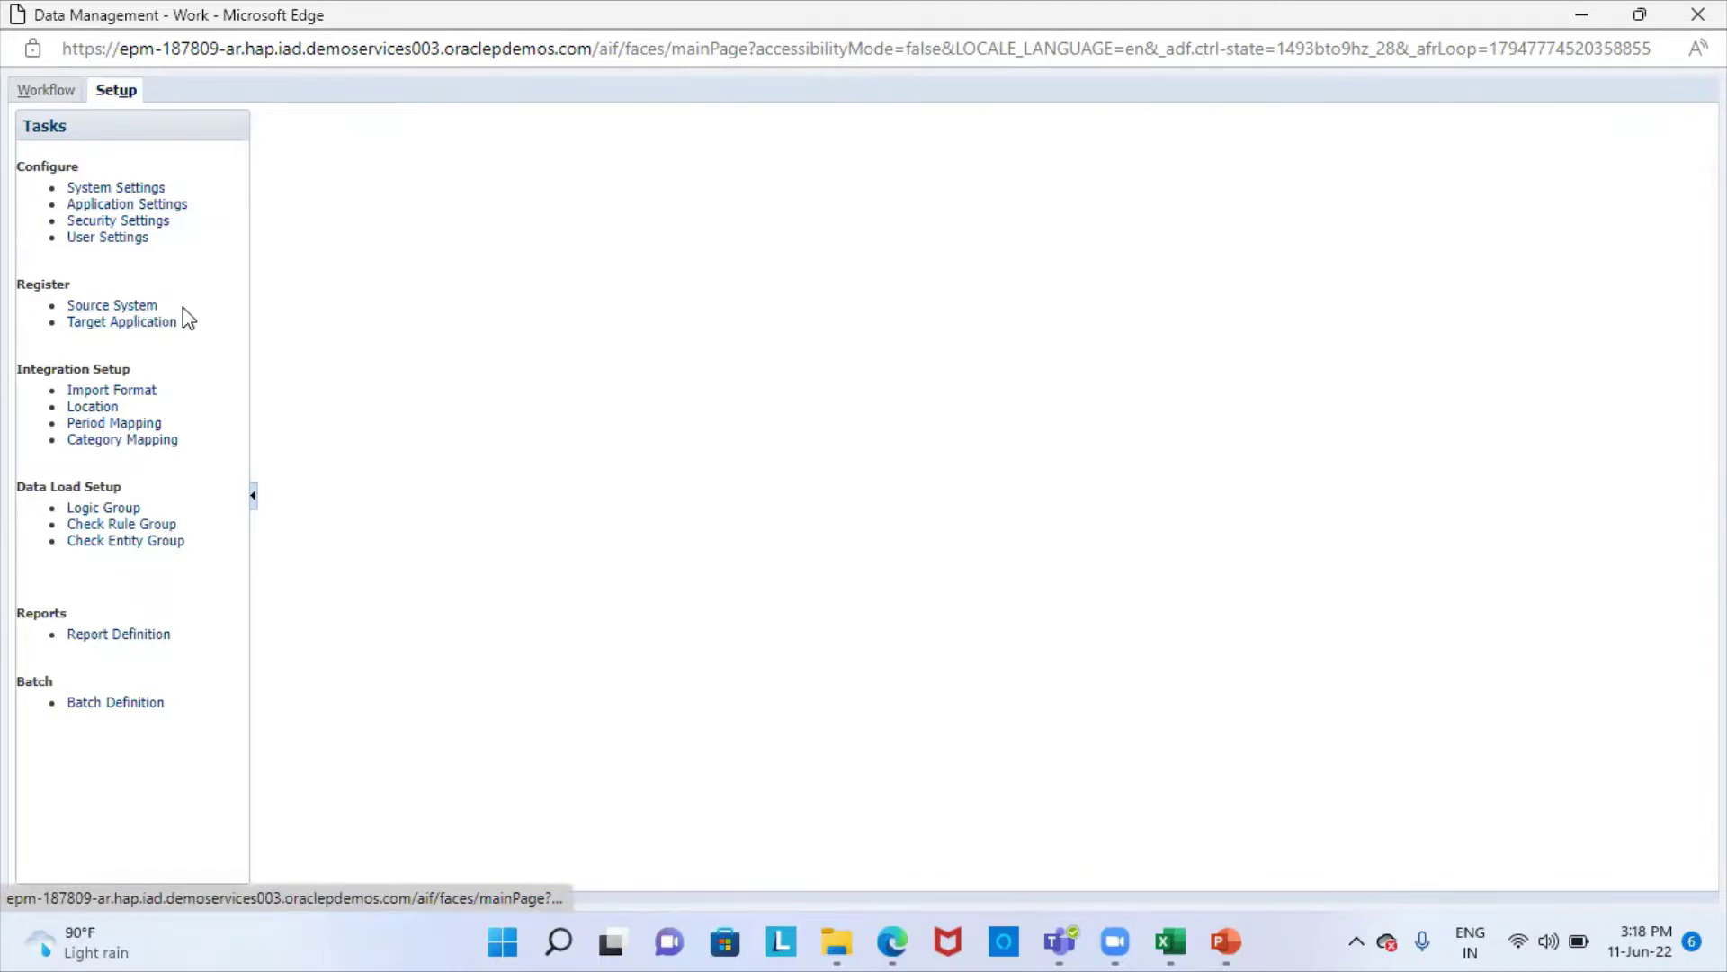
# - Save the File source system under the registered source systems and open the list of target applications
pyautogui.click(136, 305)
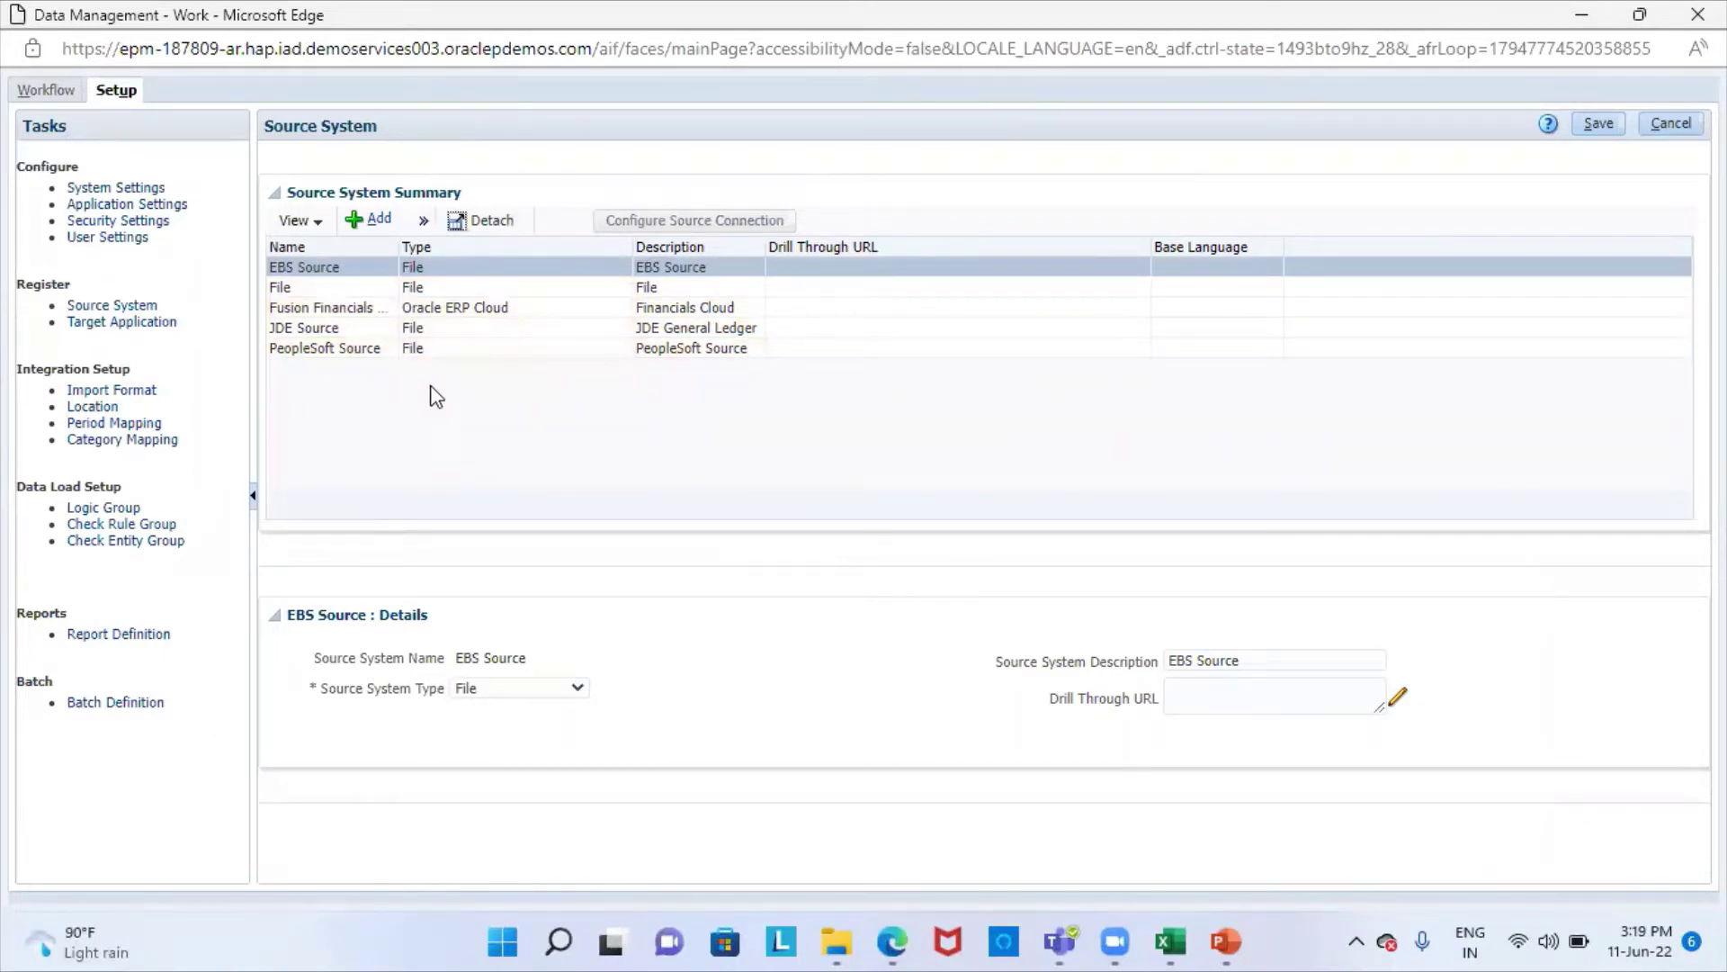
pyautogui.click(346, 284)
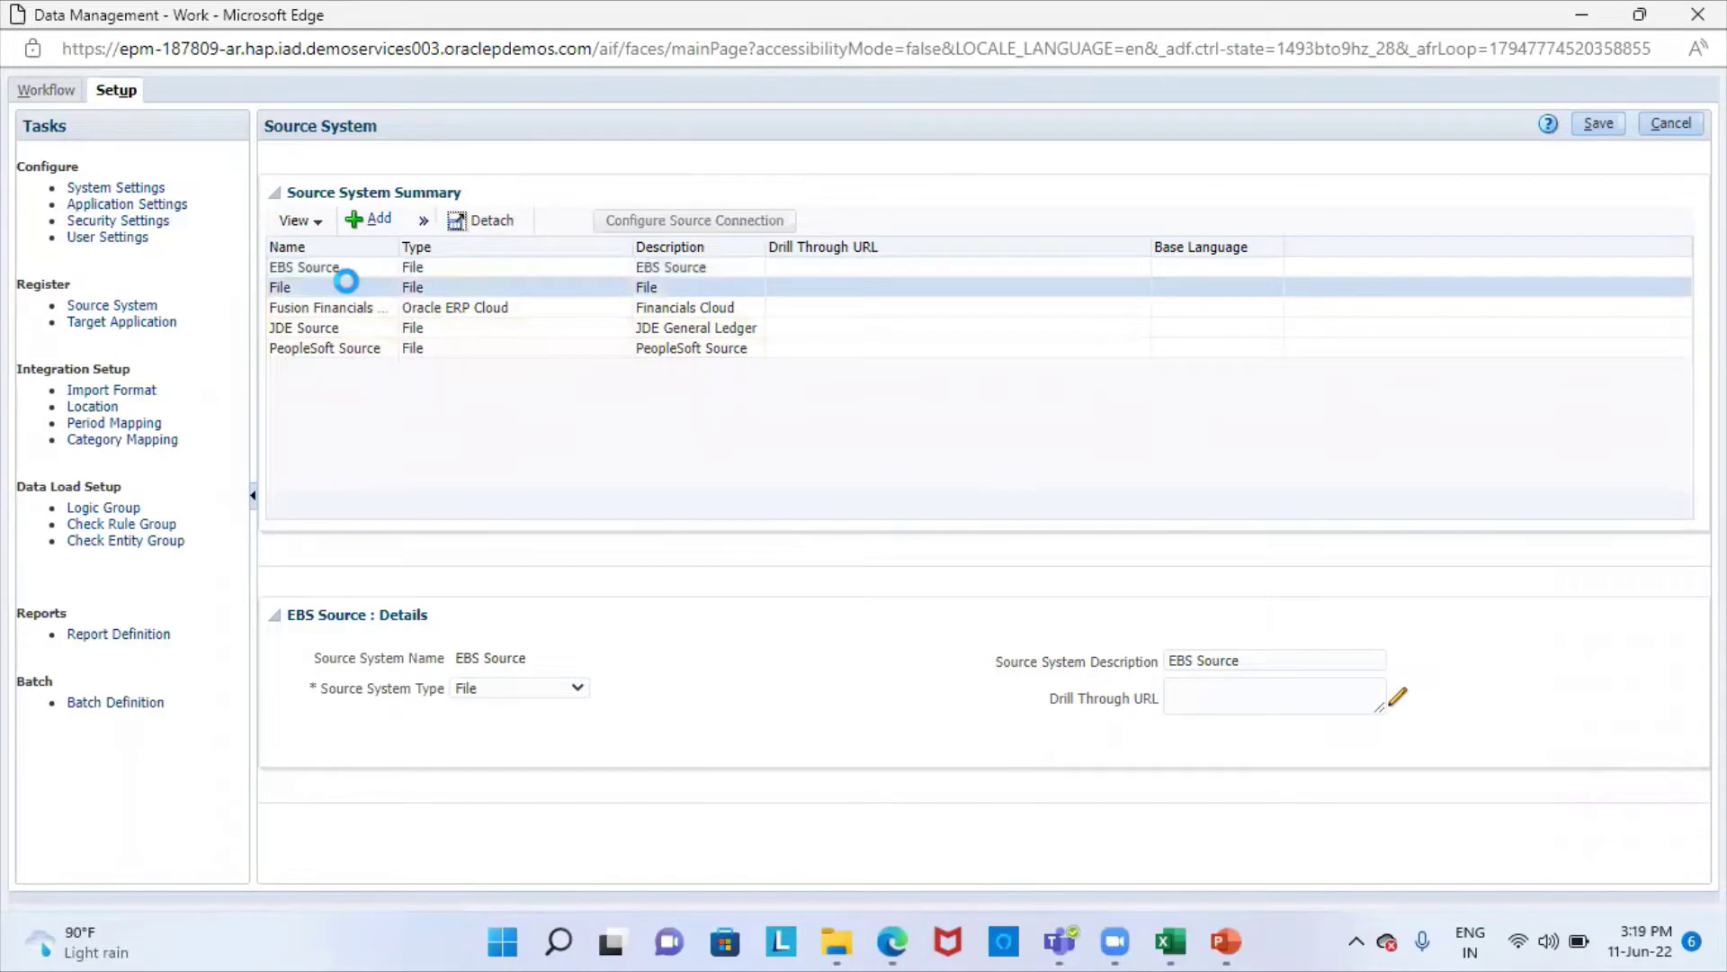
pyautogui.click(1585, 129)
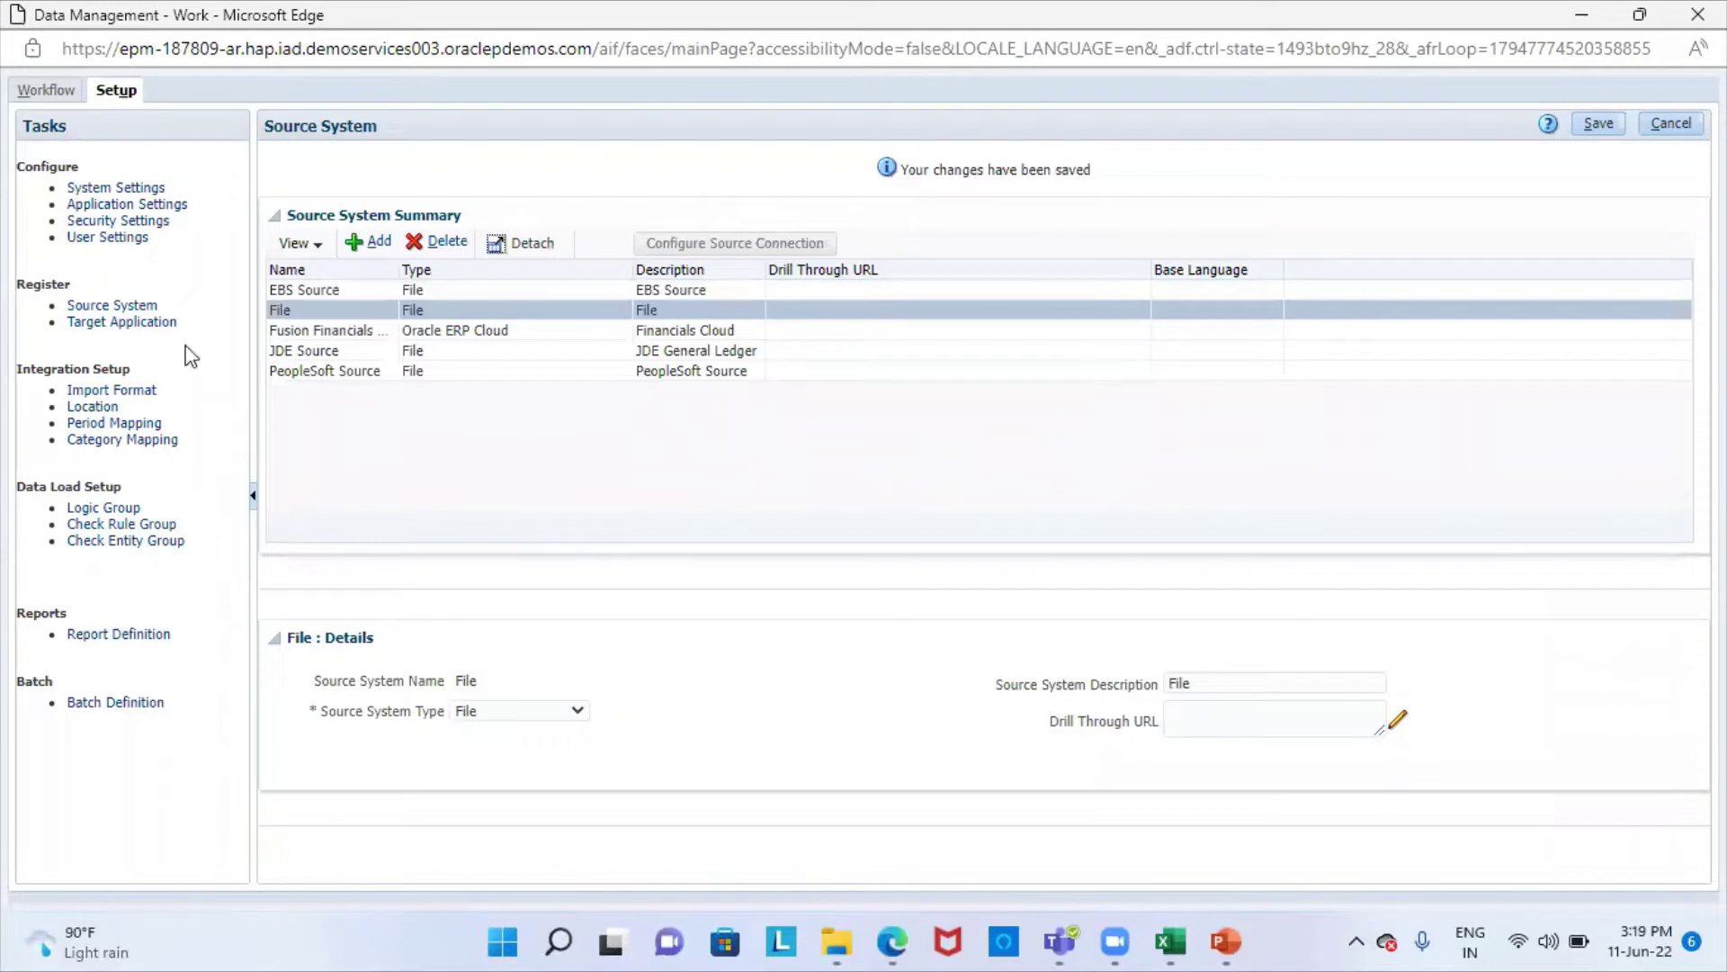
pyautogui.click(133, 321)
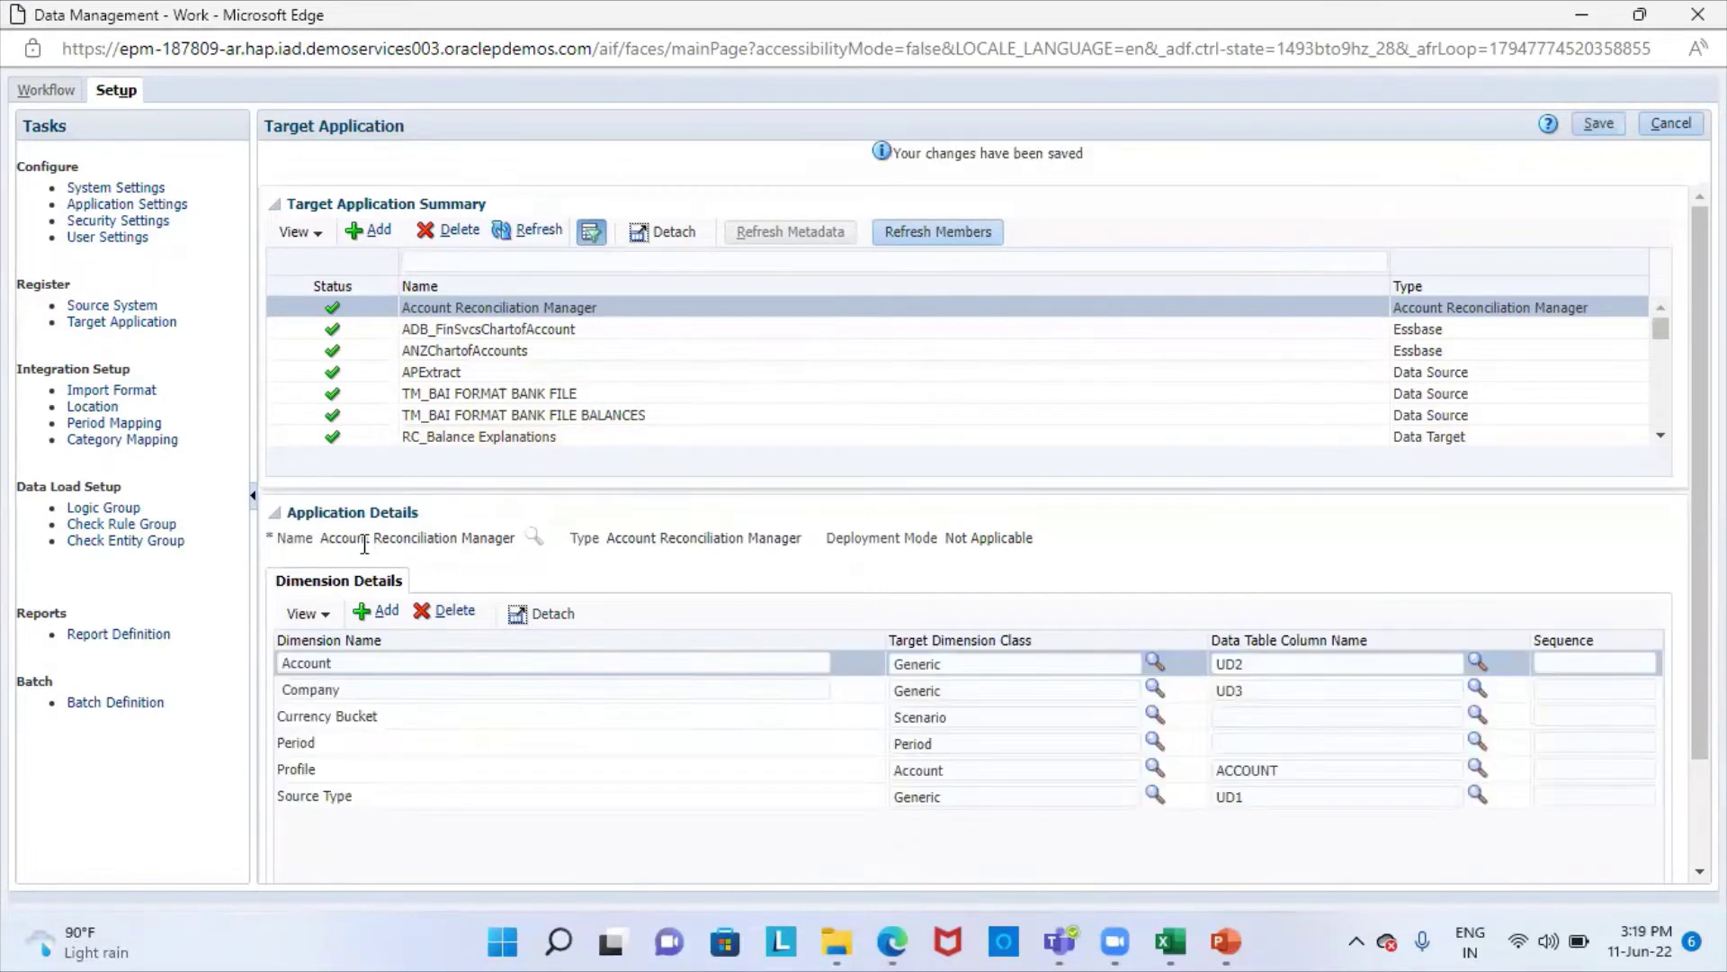
# - Add an import format named Sample1_IMF and set its file type to Delimited - Numeric Data
pyautogui.click(83, 390)
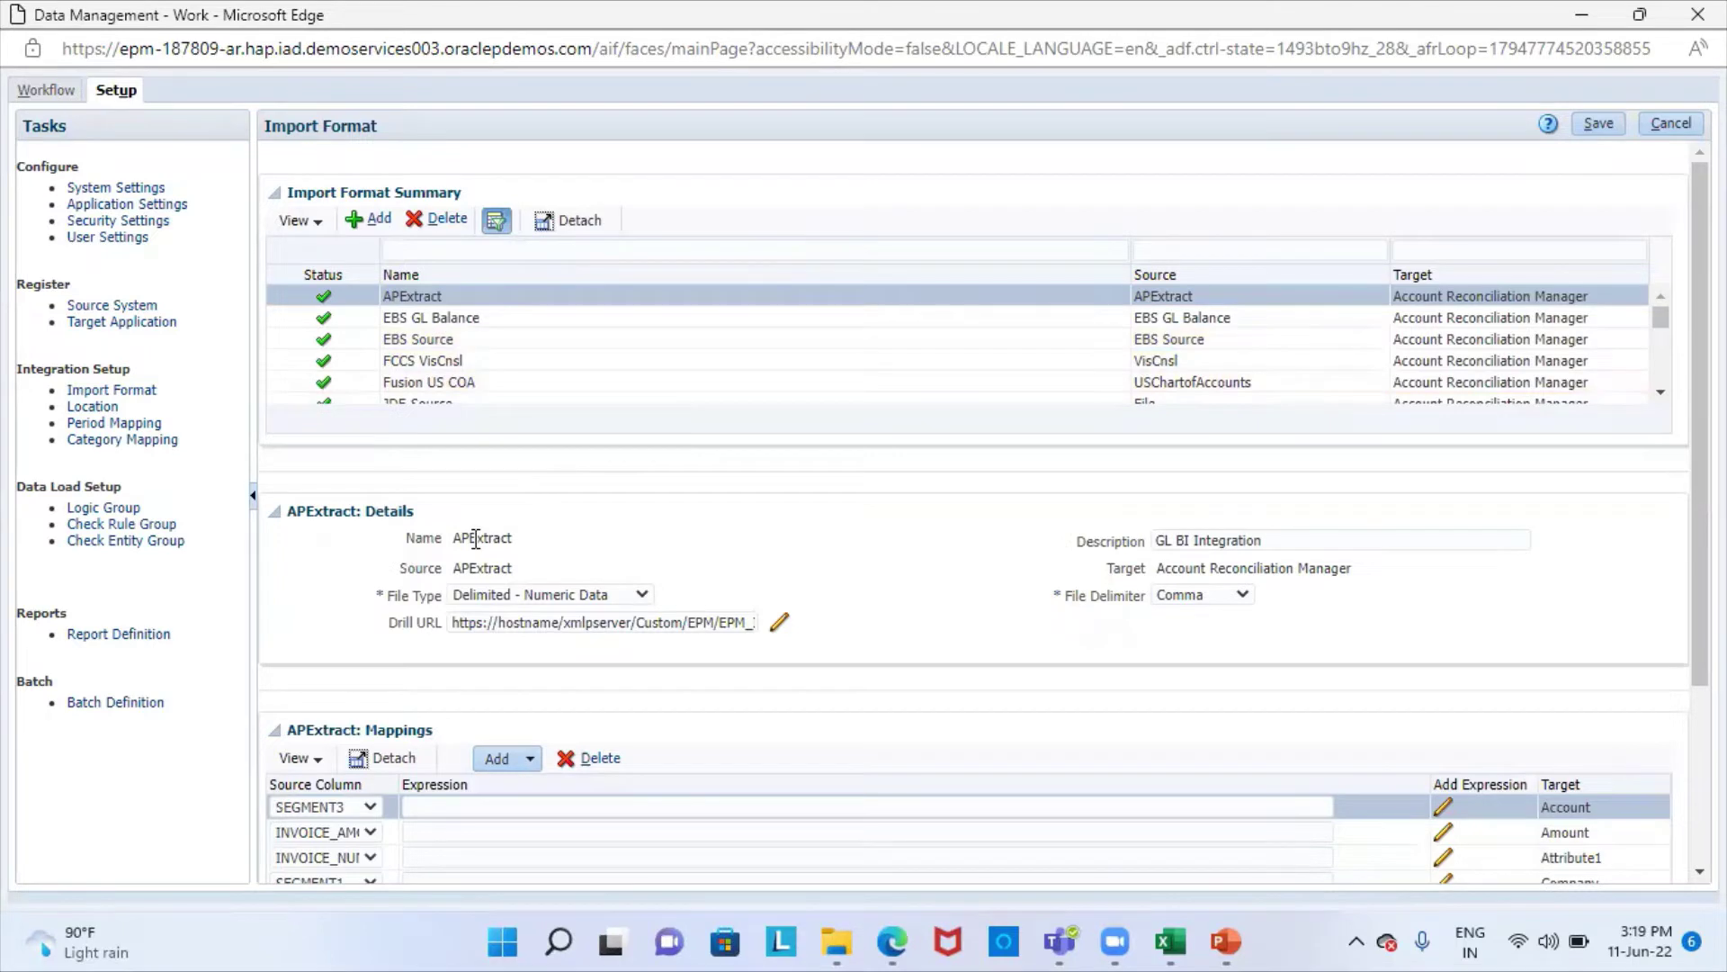
pyautogui.click(389, 223)
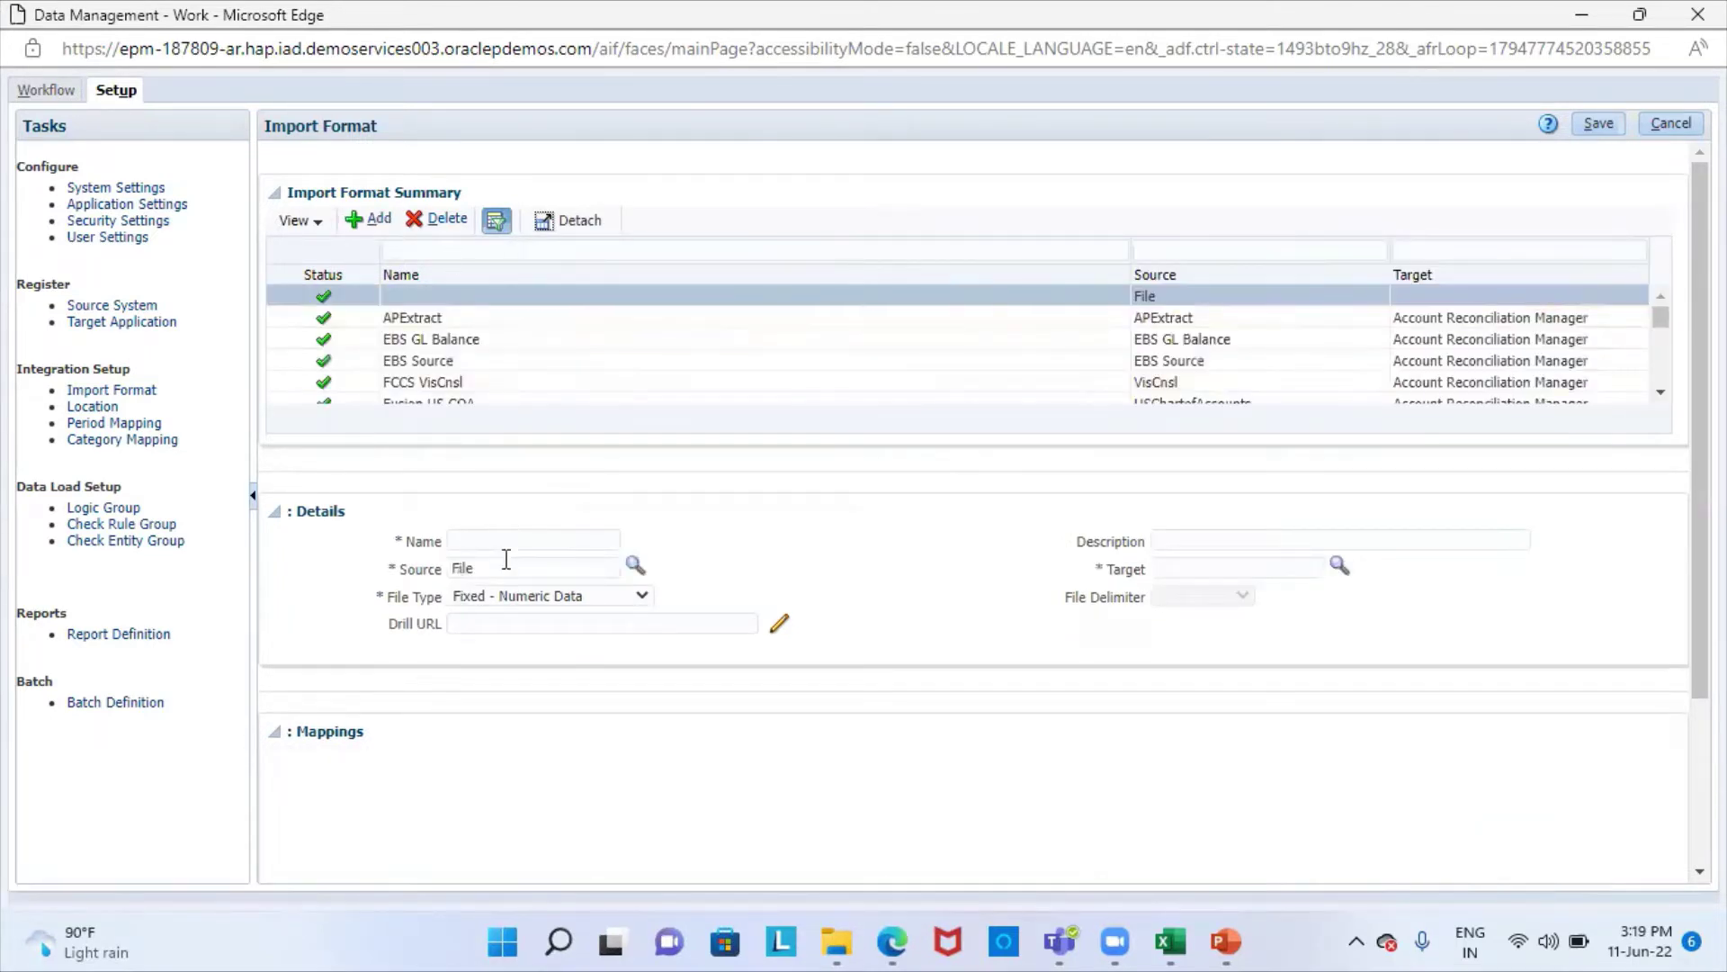
pyautogui.click(504, 540)
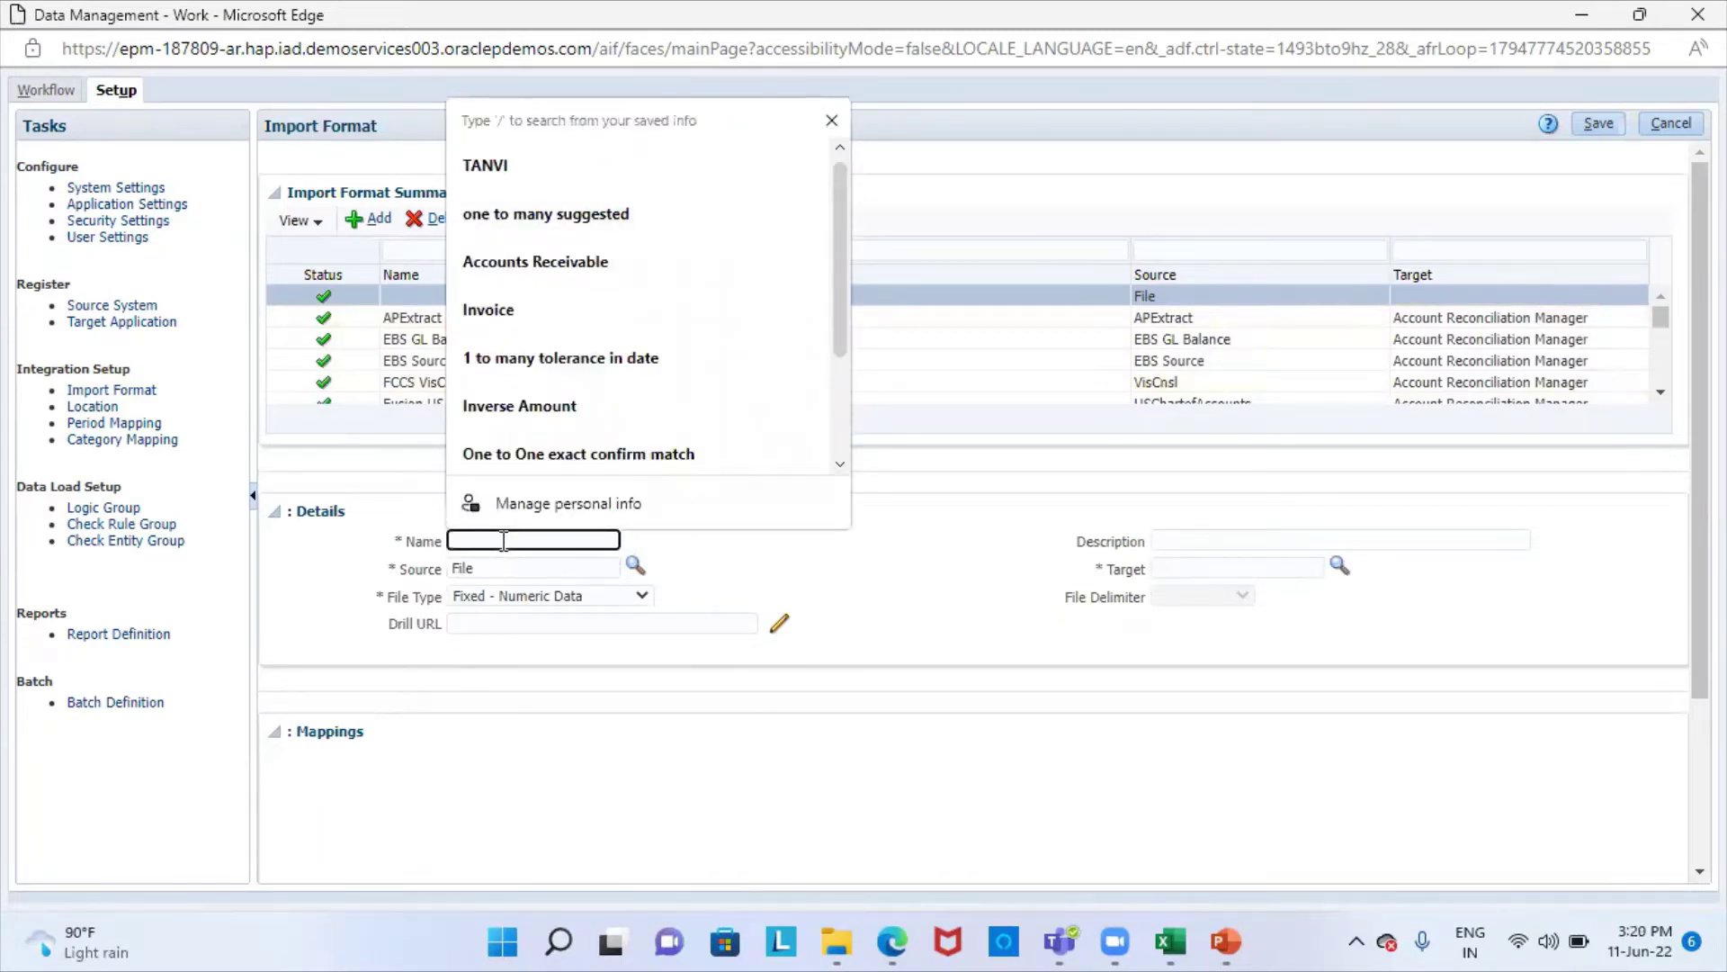
pyautogui.write('Sample1_IMF')
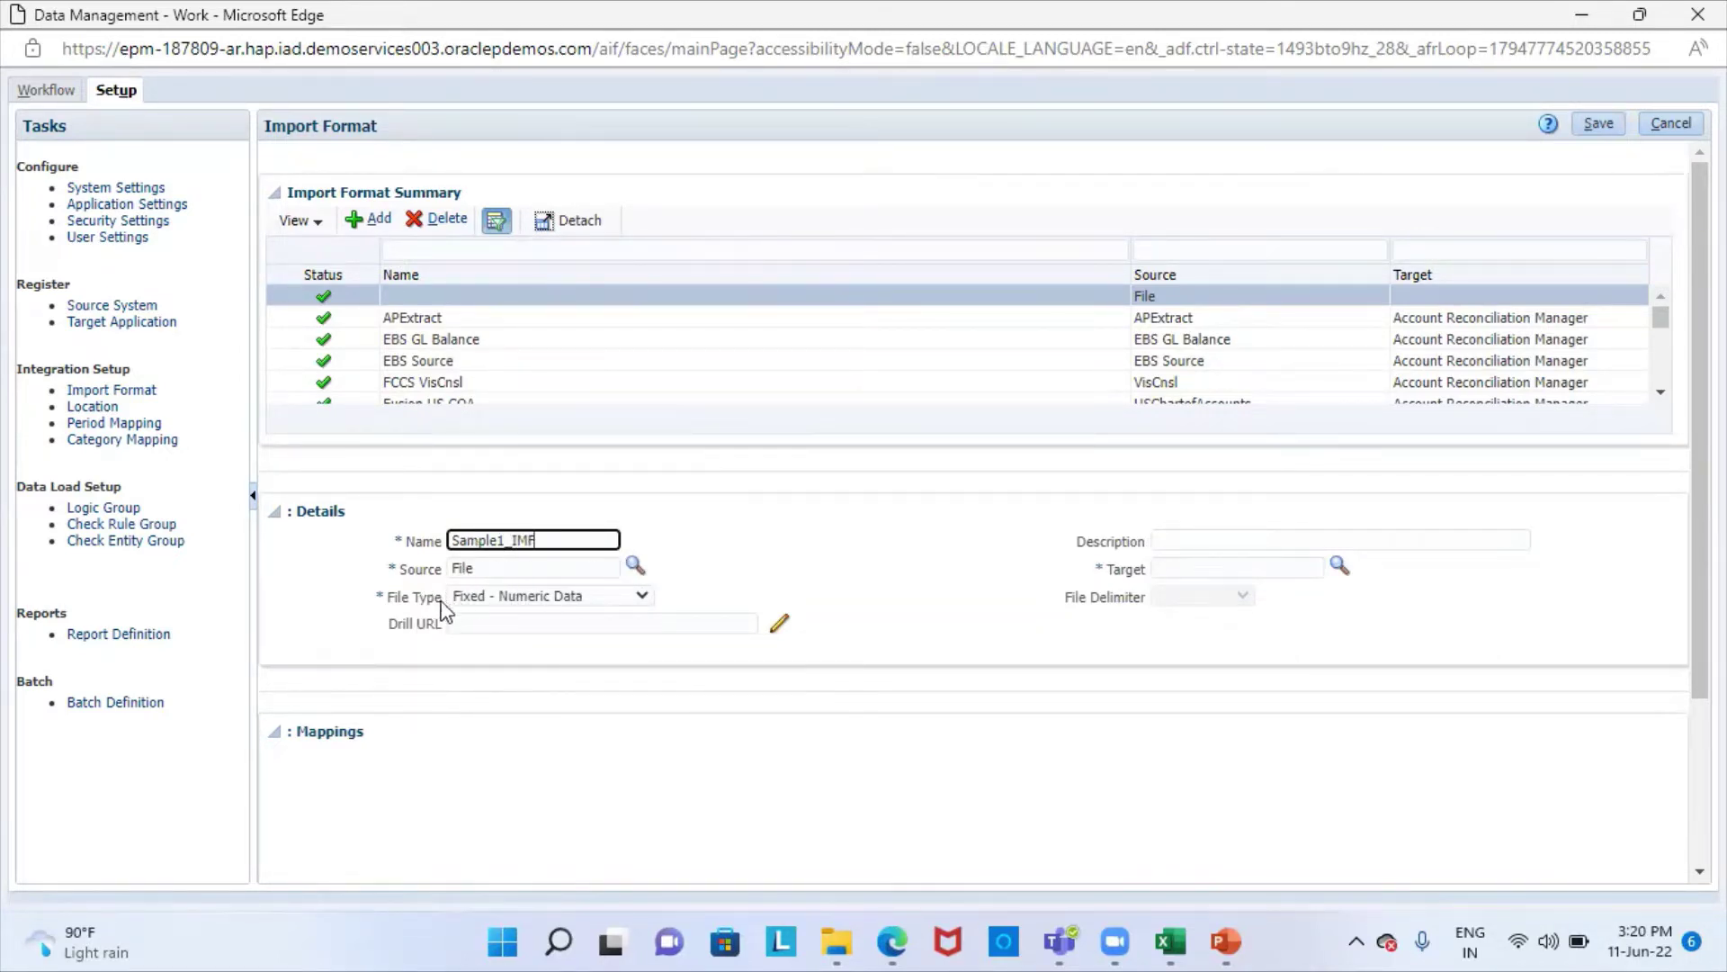
pyautogui.click(644, 598)
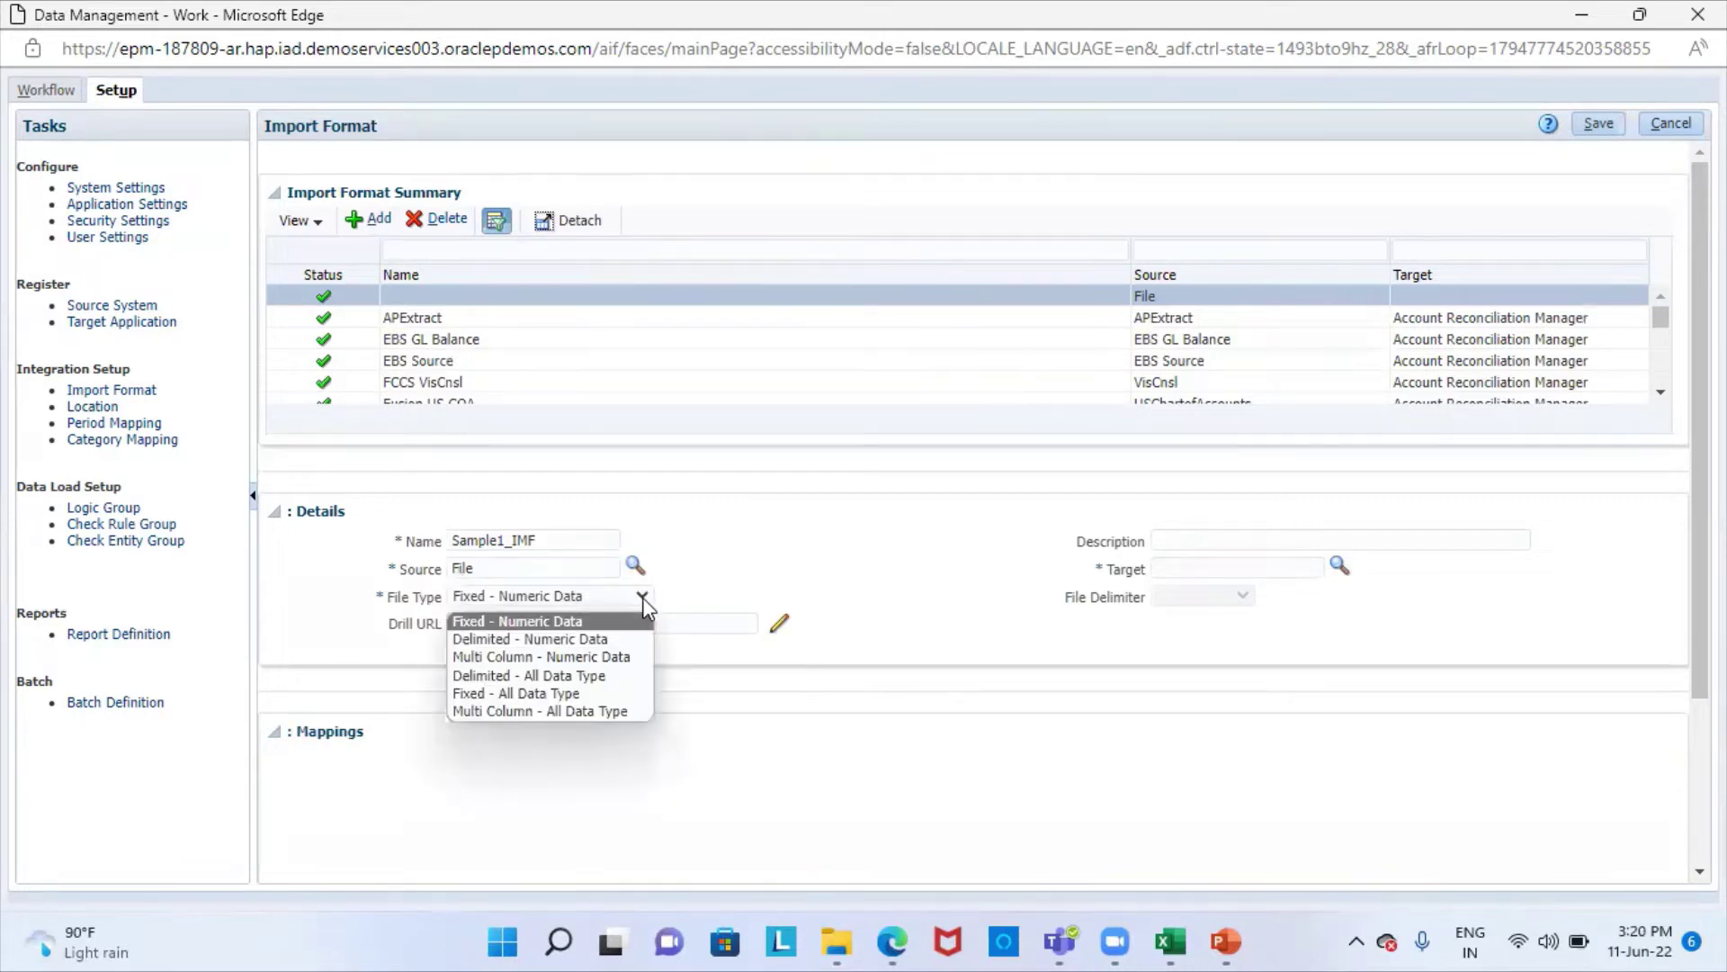
pyautogui.click(544, 641)
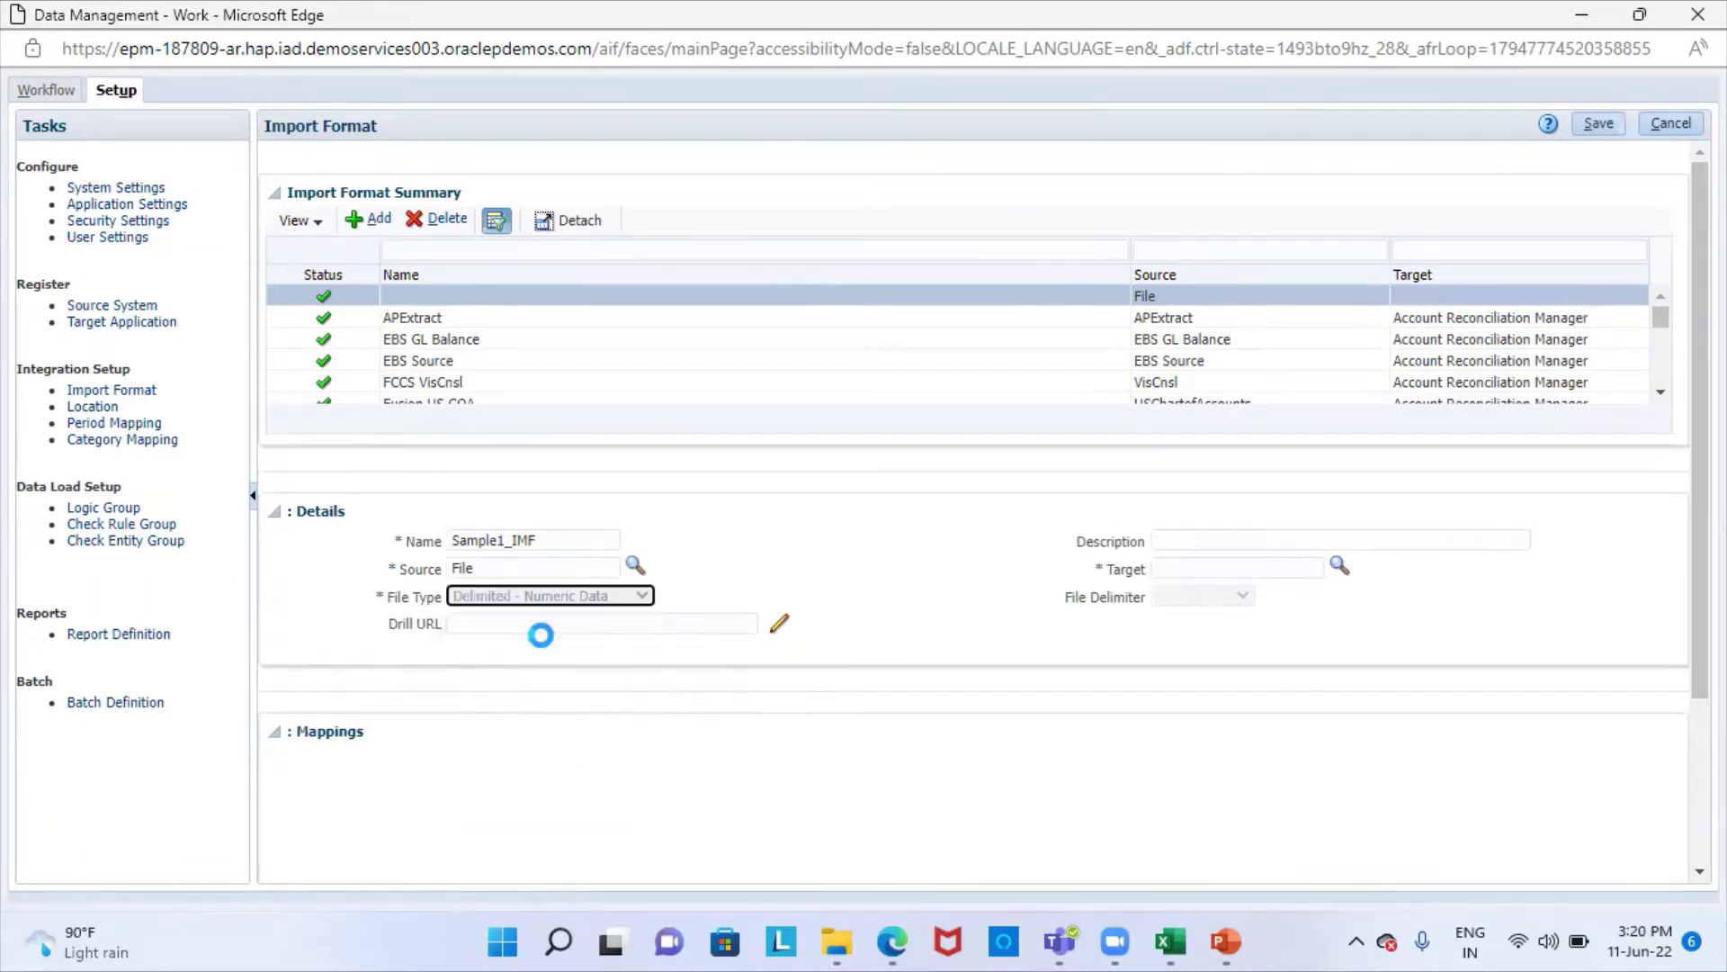
# - Set the import format's target to Account Reconciliation Manager and save the format
pyautogui.click(1340, 568)
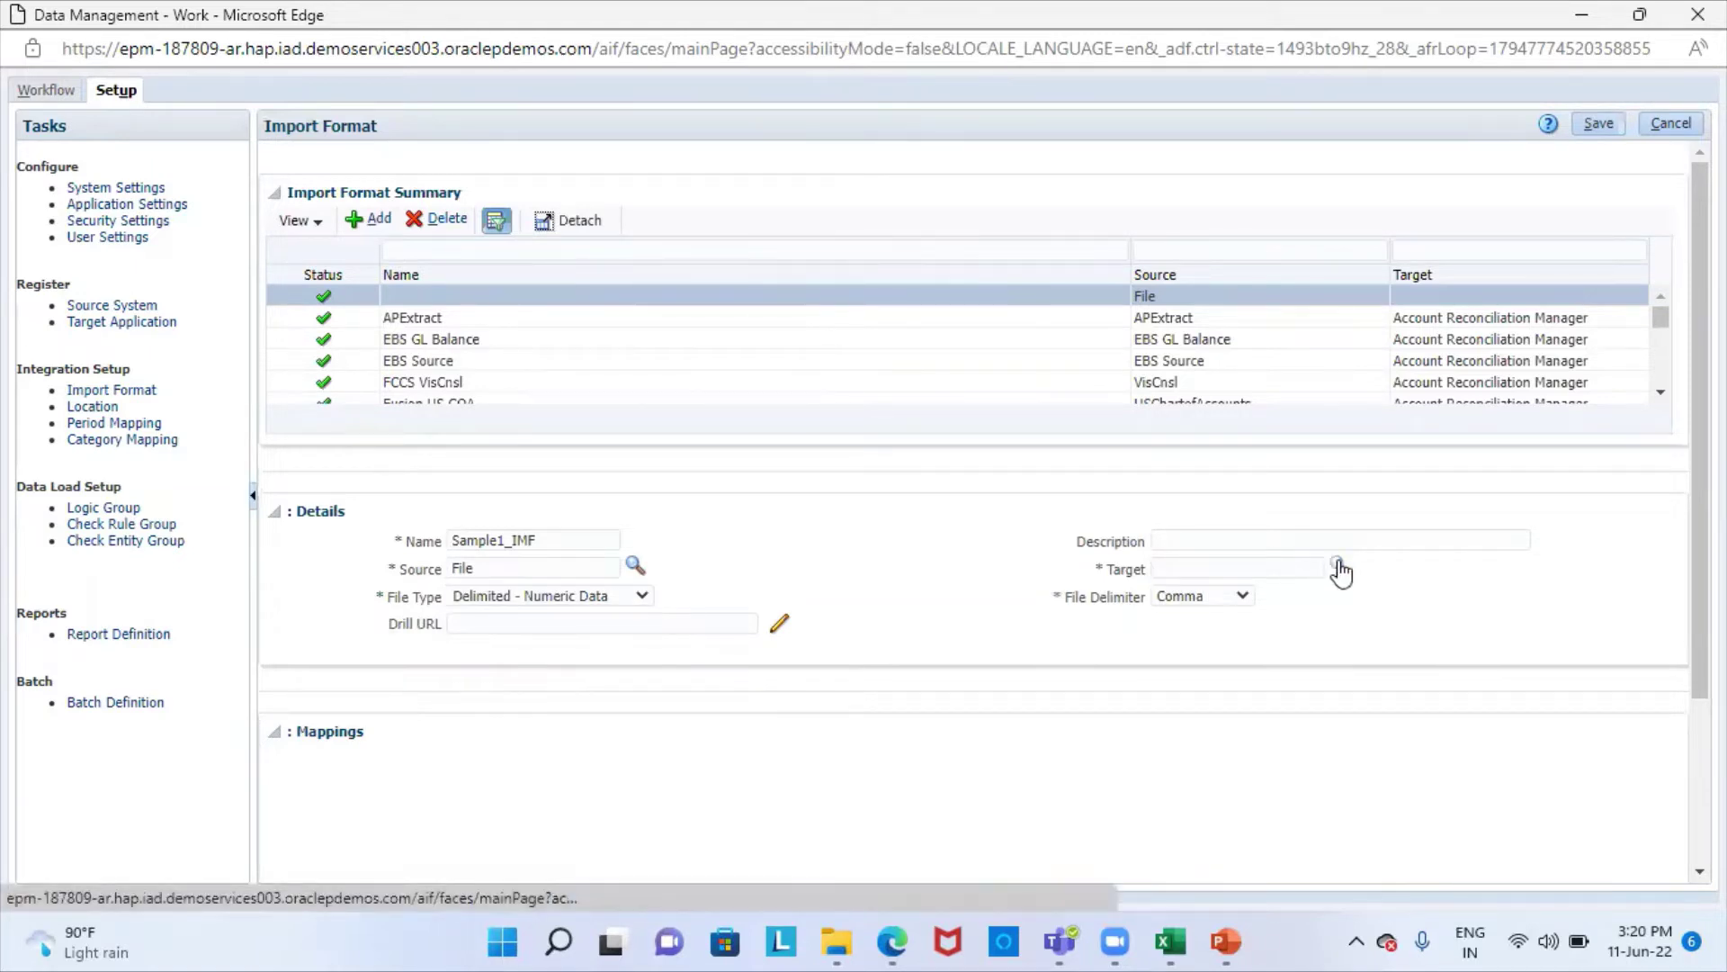
pyautogui.scroll(-6, 698, 594)
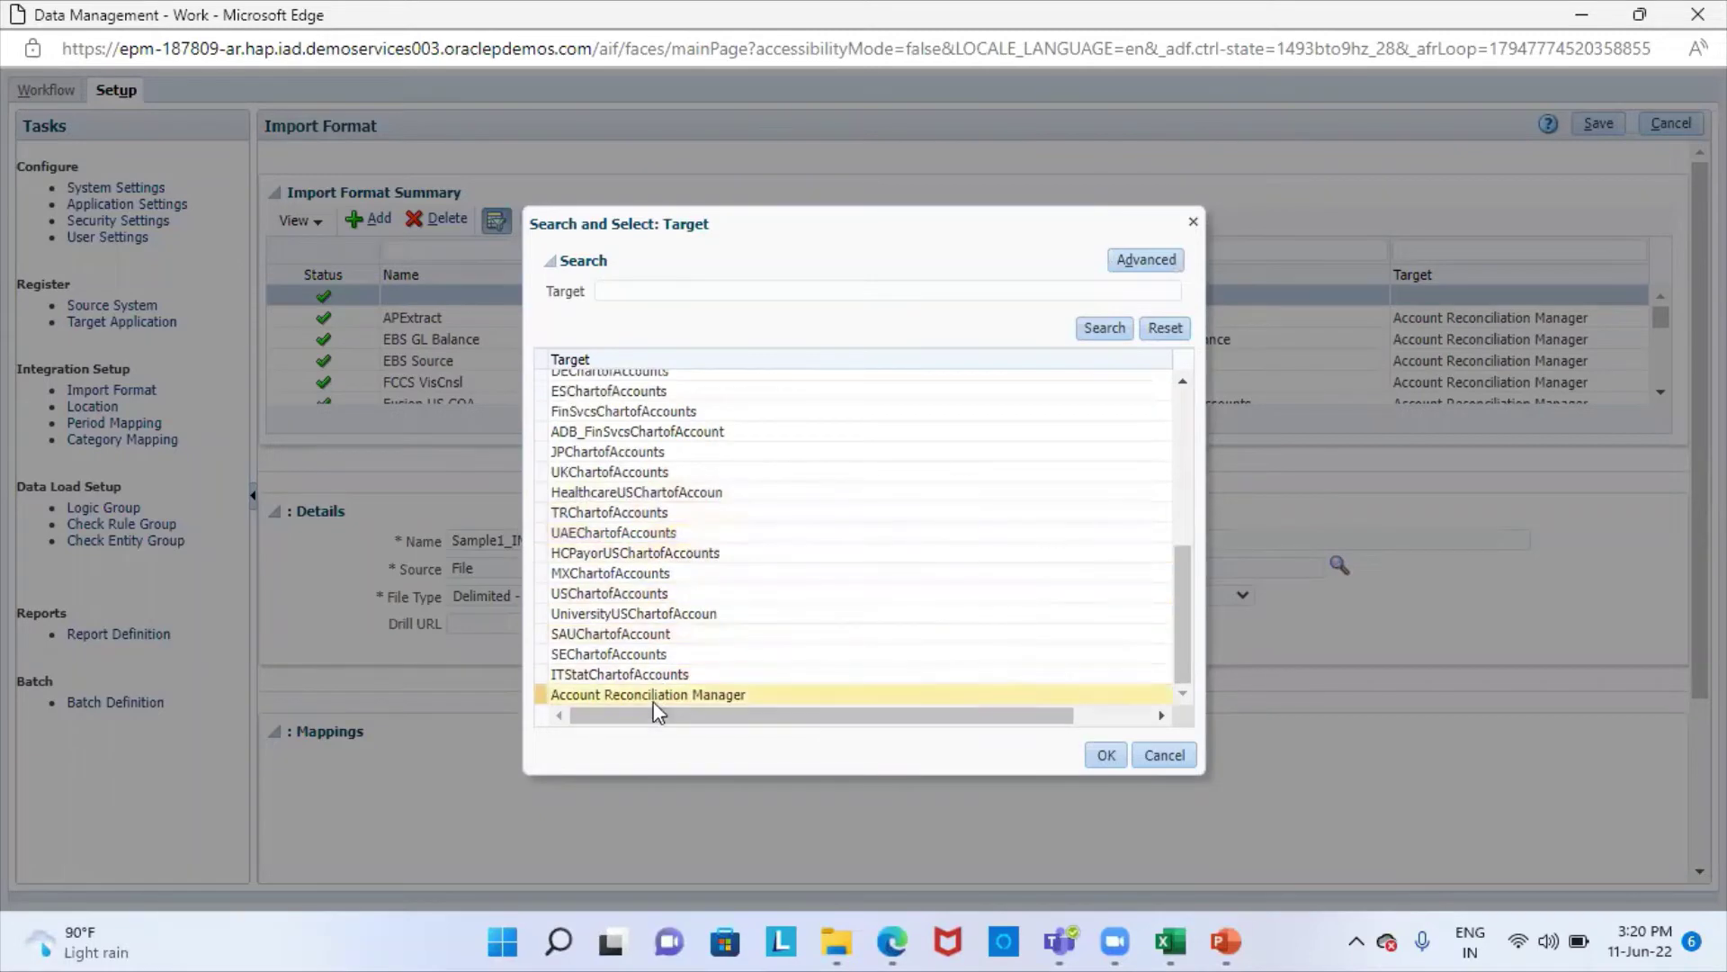
pyautogui.click(663, 695)
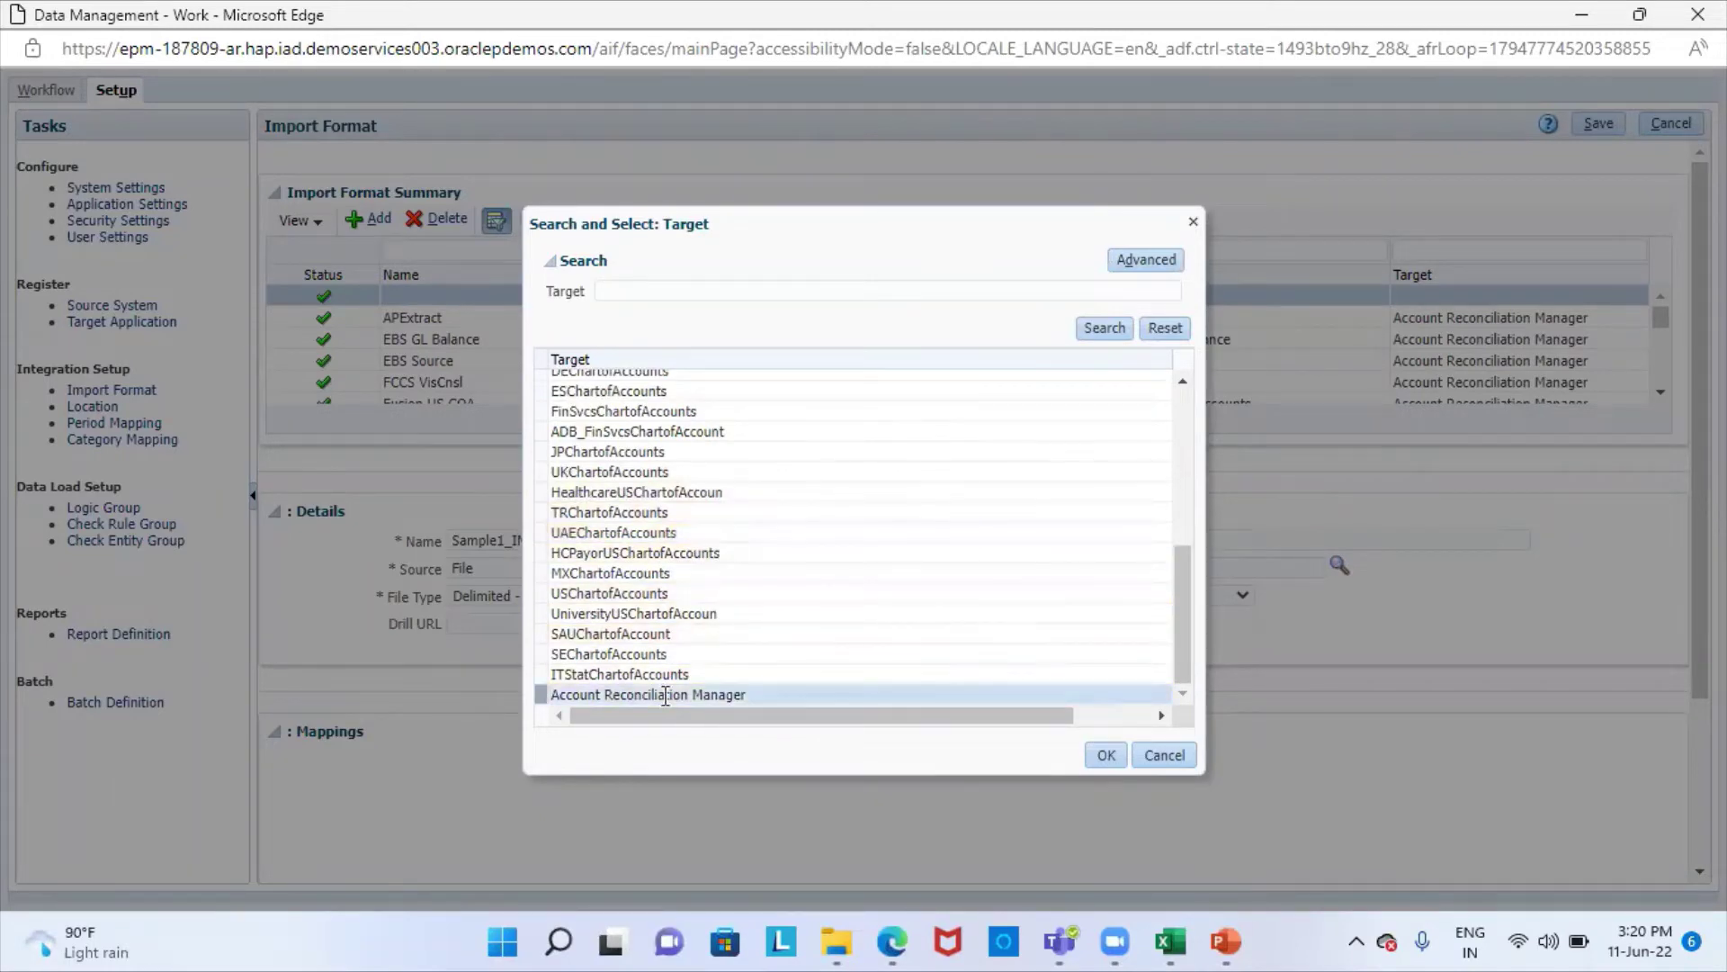
pyautogui.click(1091, 746)
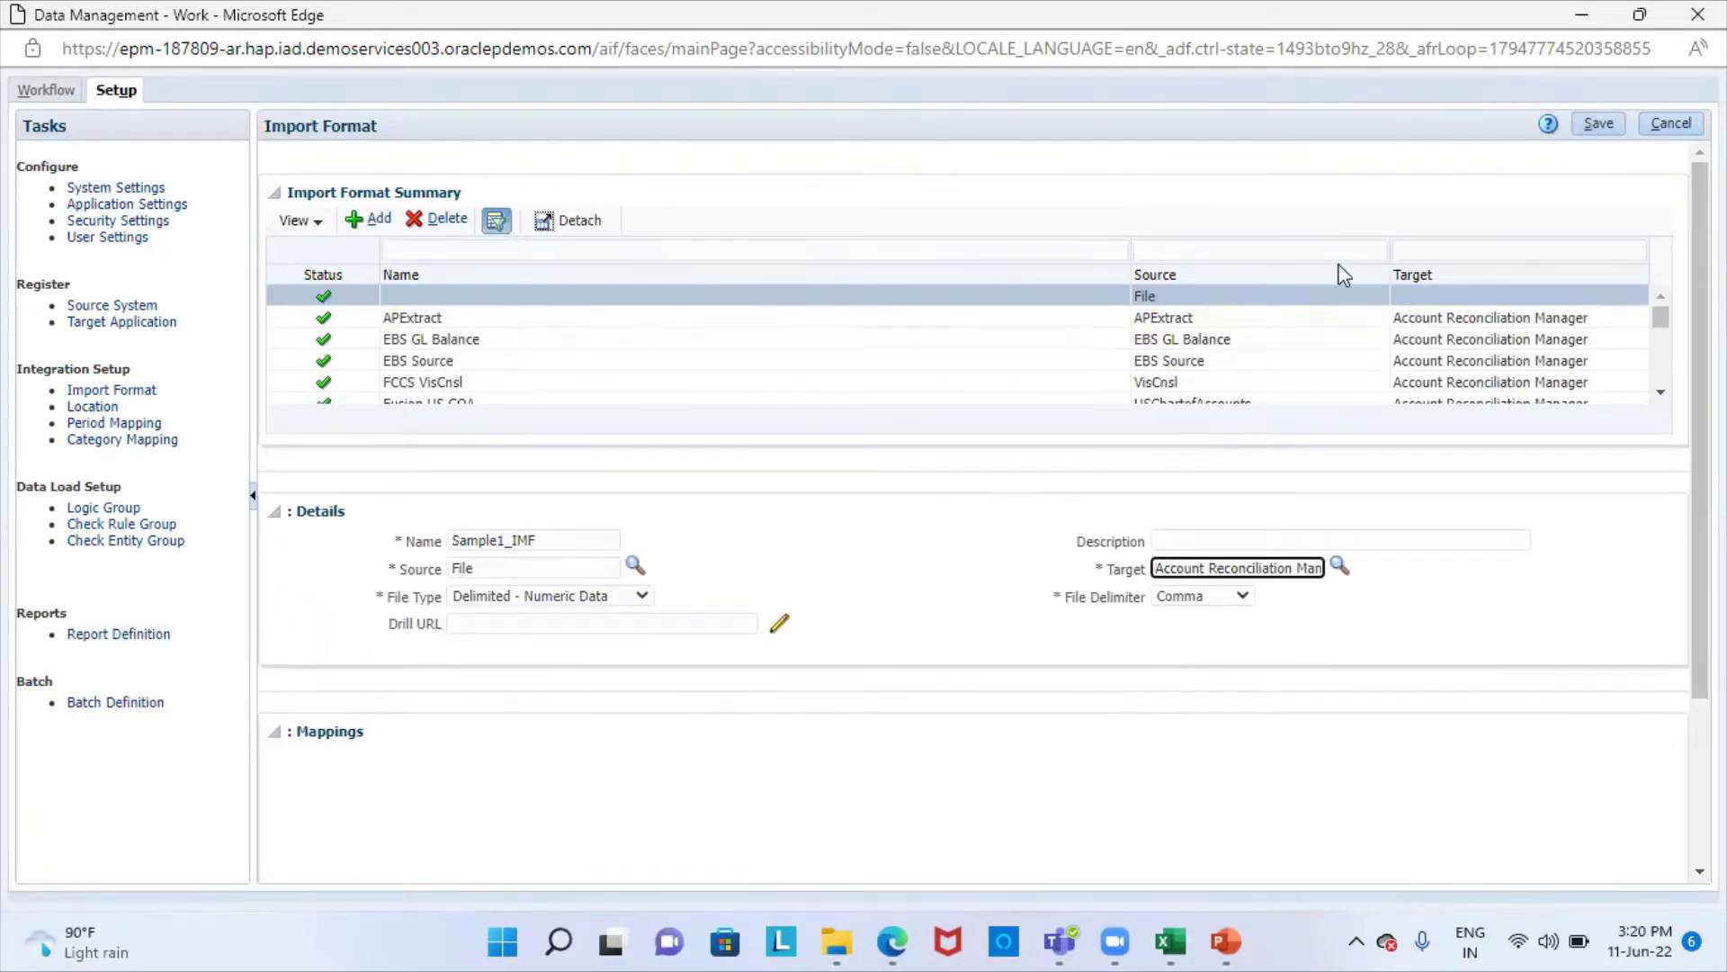
pyautogui.click(1598, 126)
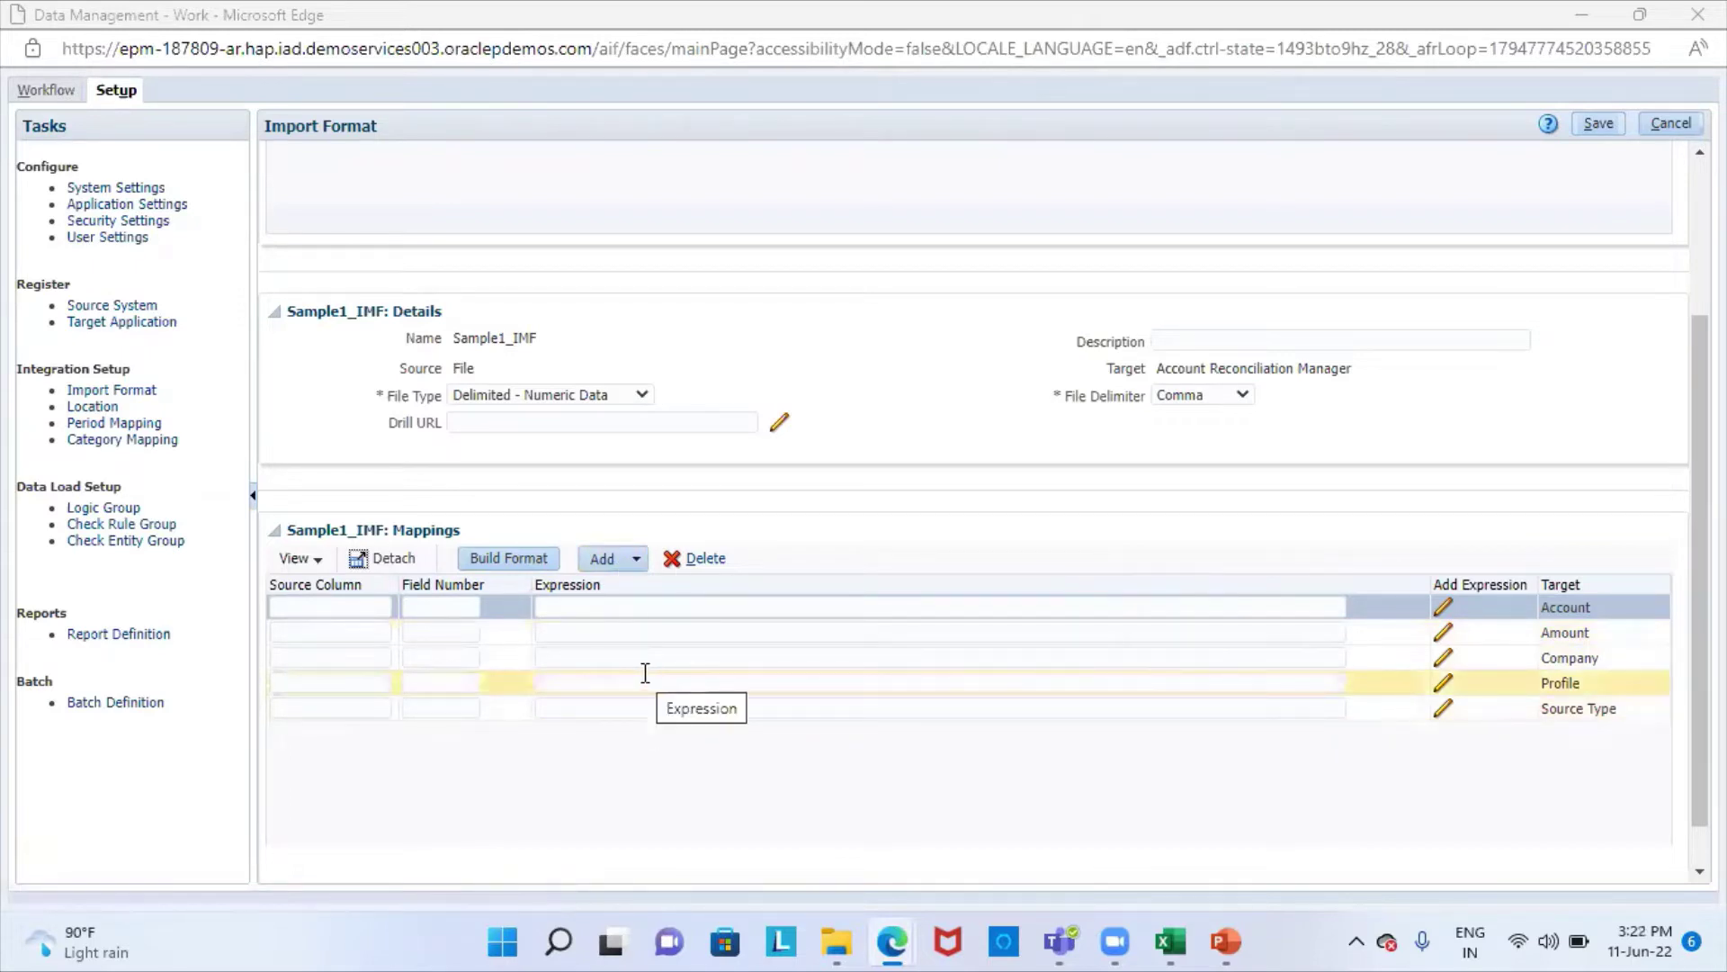
# - Switch to the source data workbook in Excel and fit the Currency Code and Company columns to their contents
pyautogui.click(1172, 942)
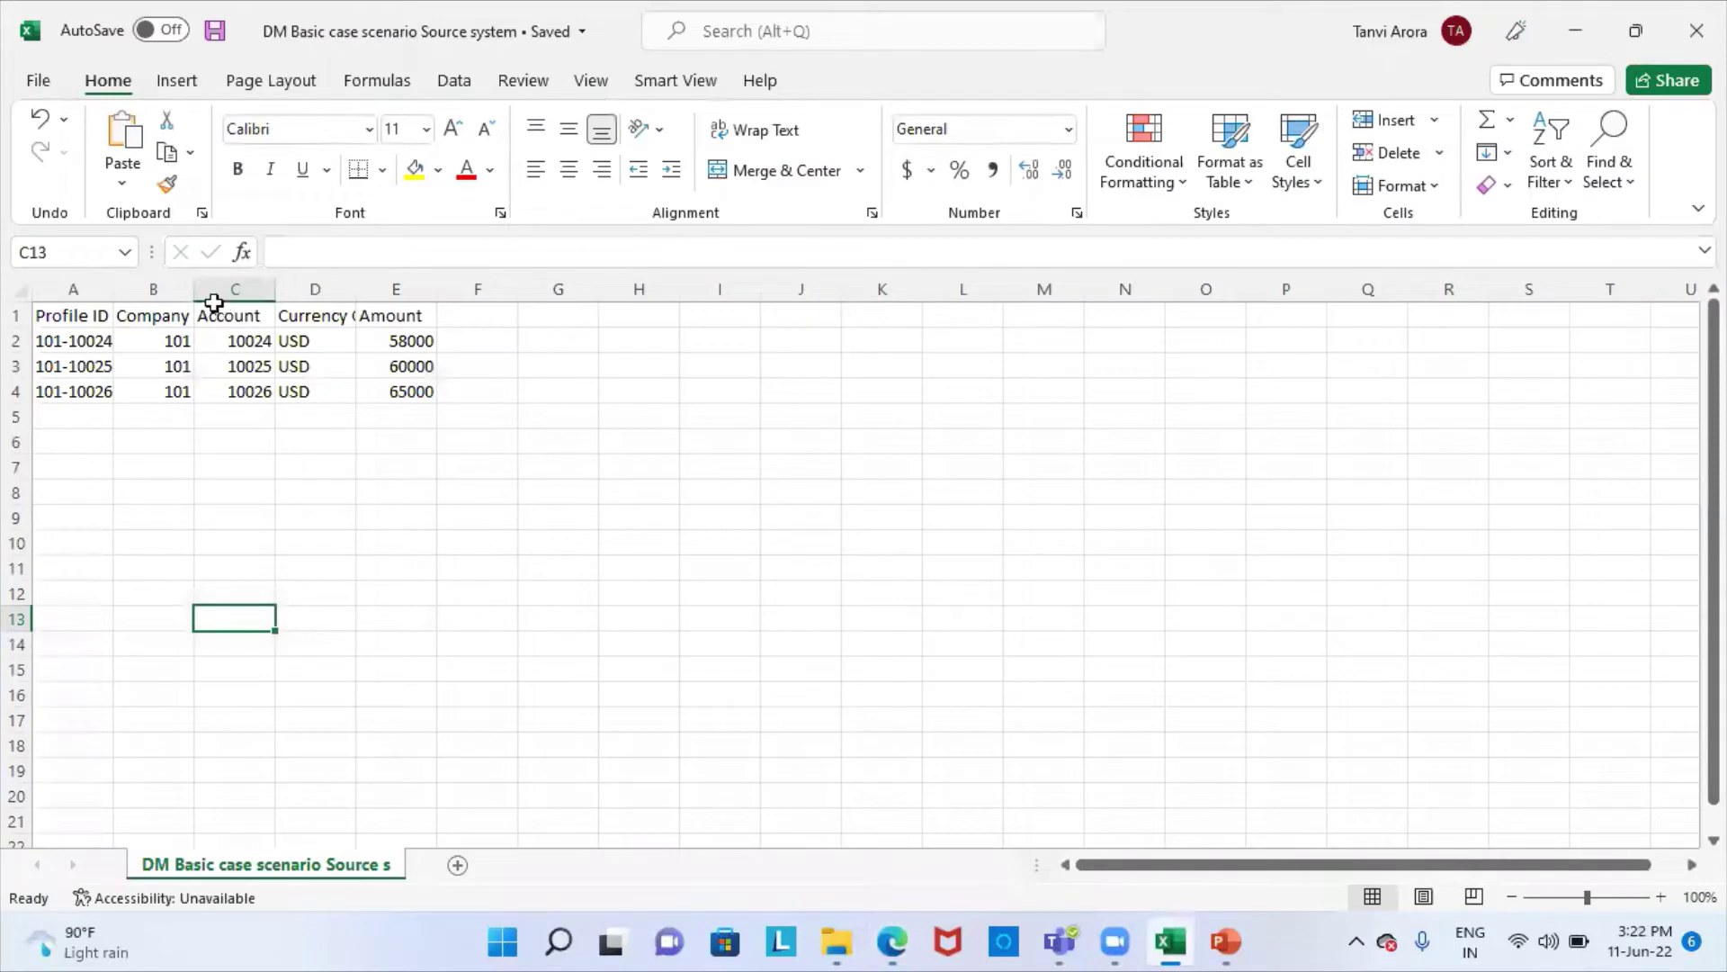
pyautogui.doubleClick(358, 289)
pyautogui.doubleClick(195, 288)
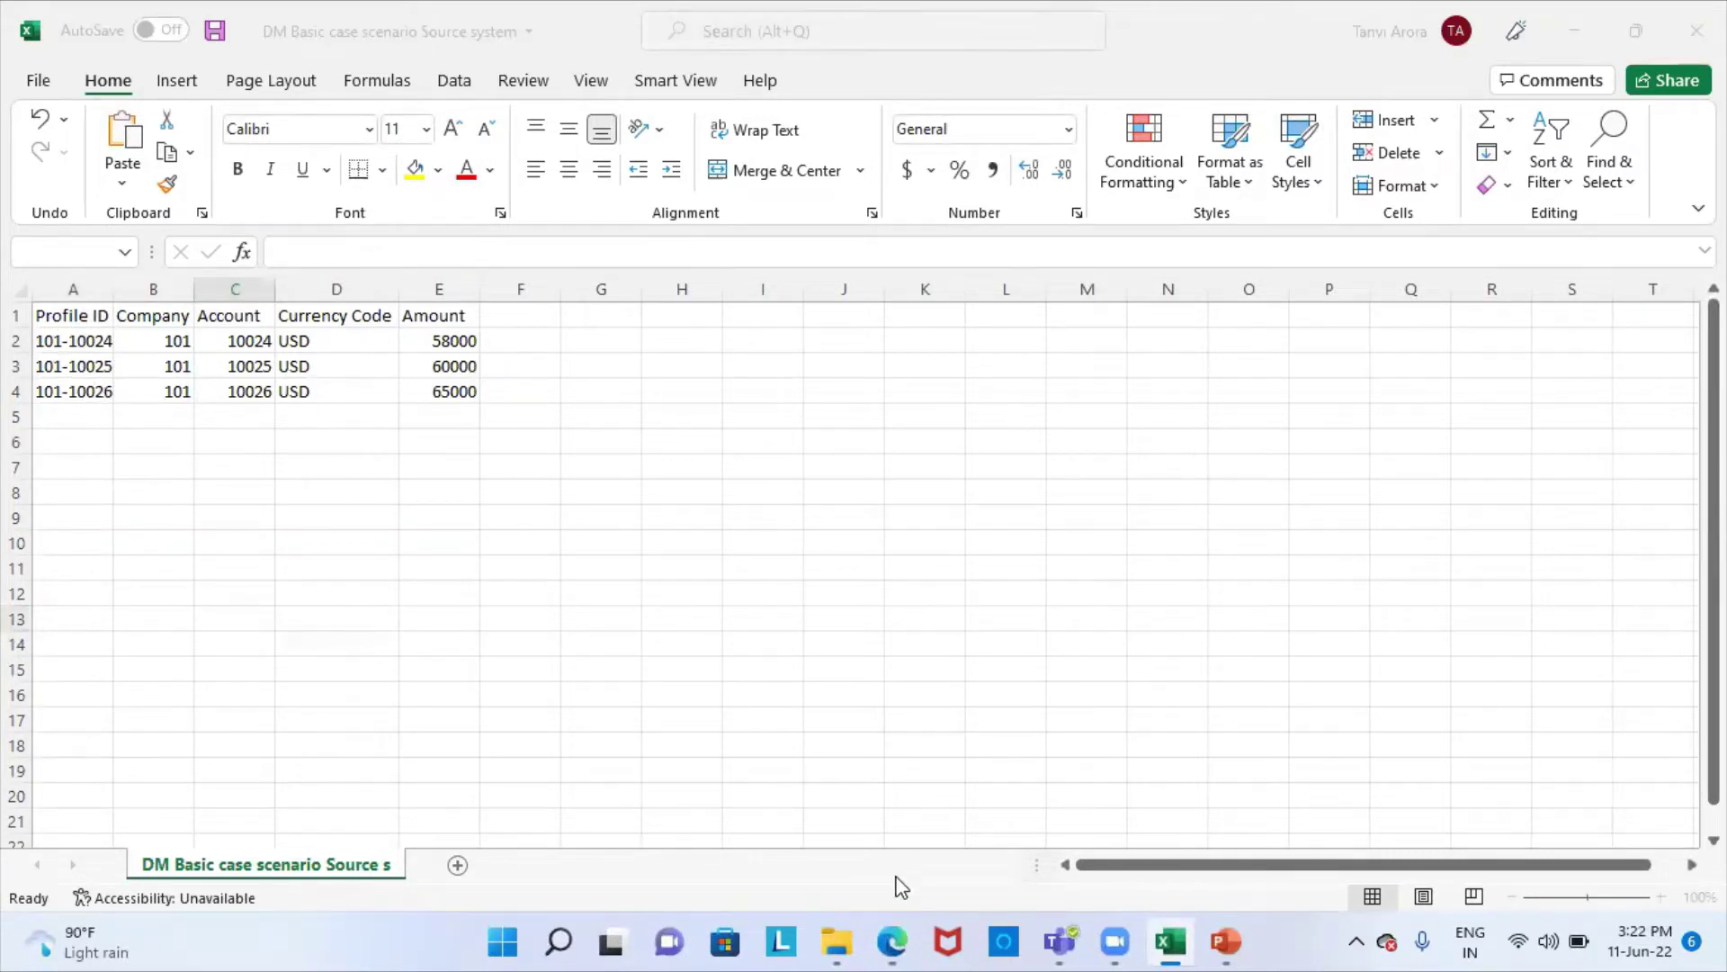
# - Return to the Data Management window and map the Profile target to source column Profile with field number 1
pyautogui.moveTo(893, 940)
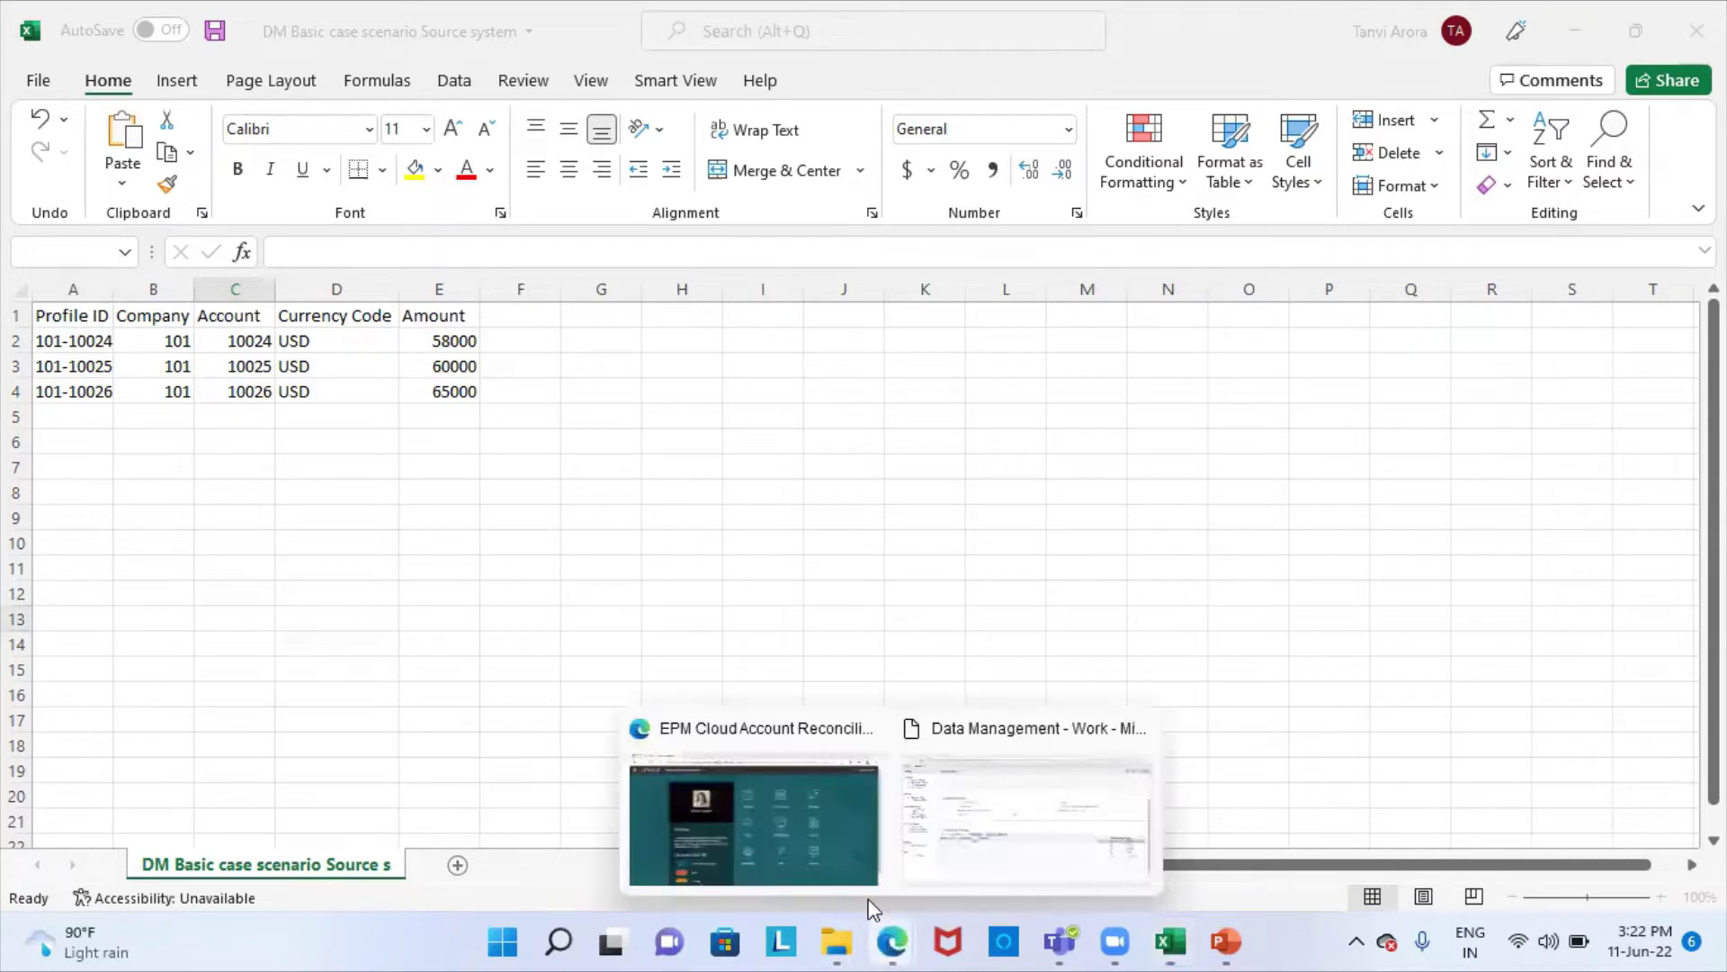
pyautogui.click(784, 857)
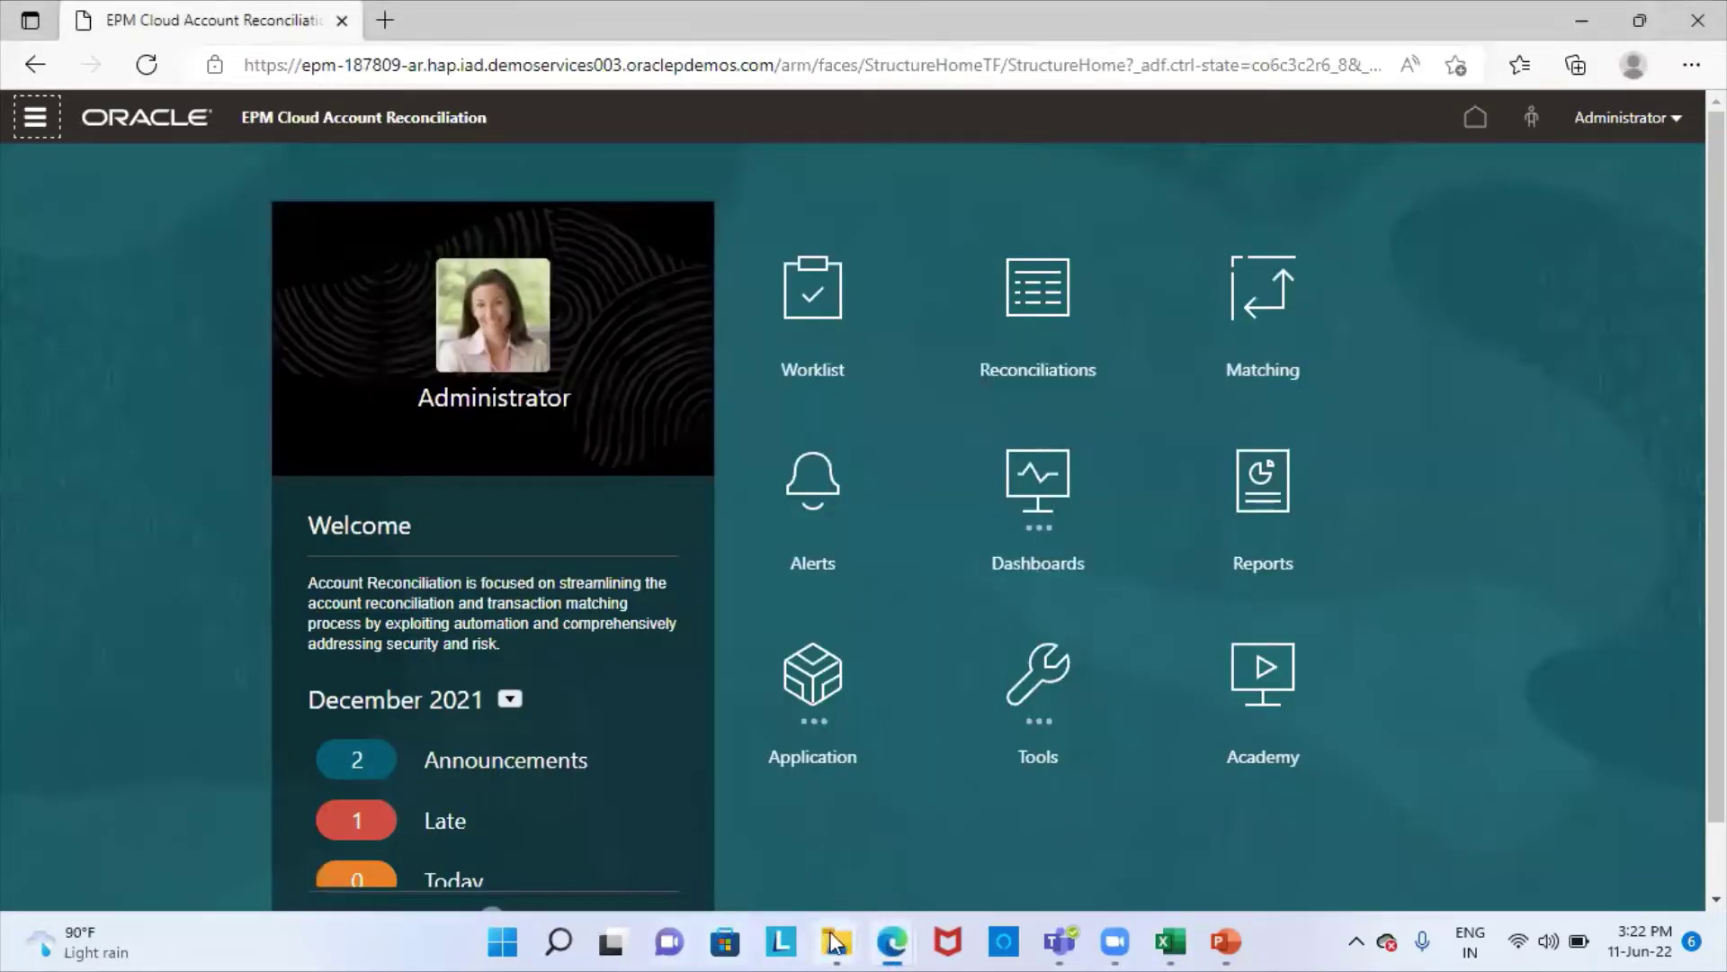
pyautogui.moveTo(891, 936)
pyautogui.click(936, 859)
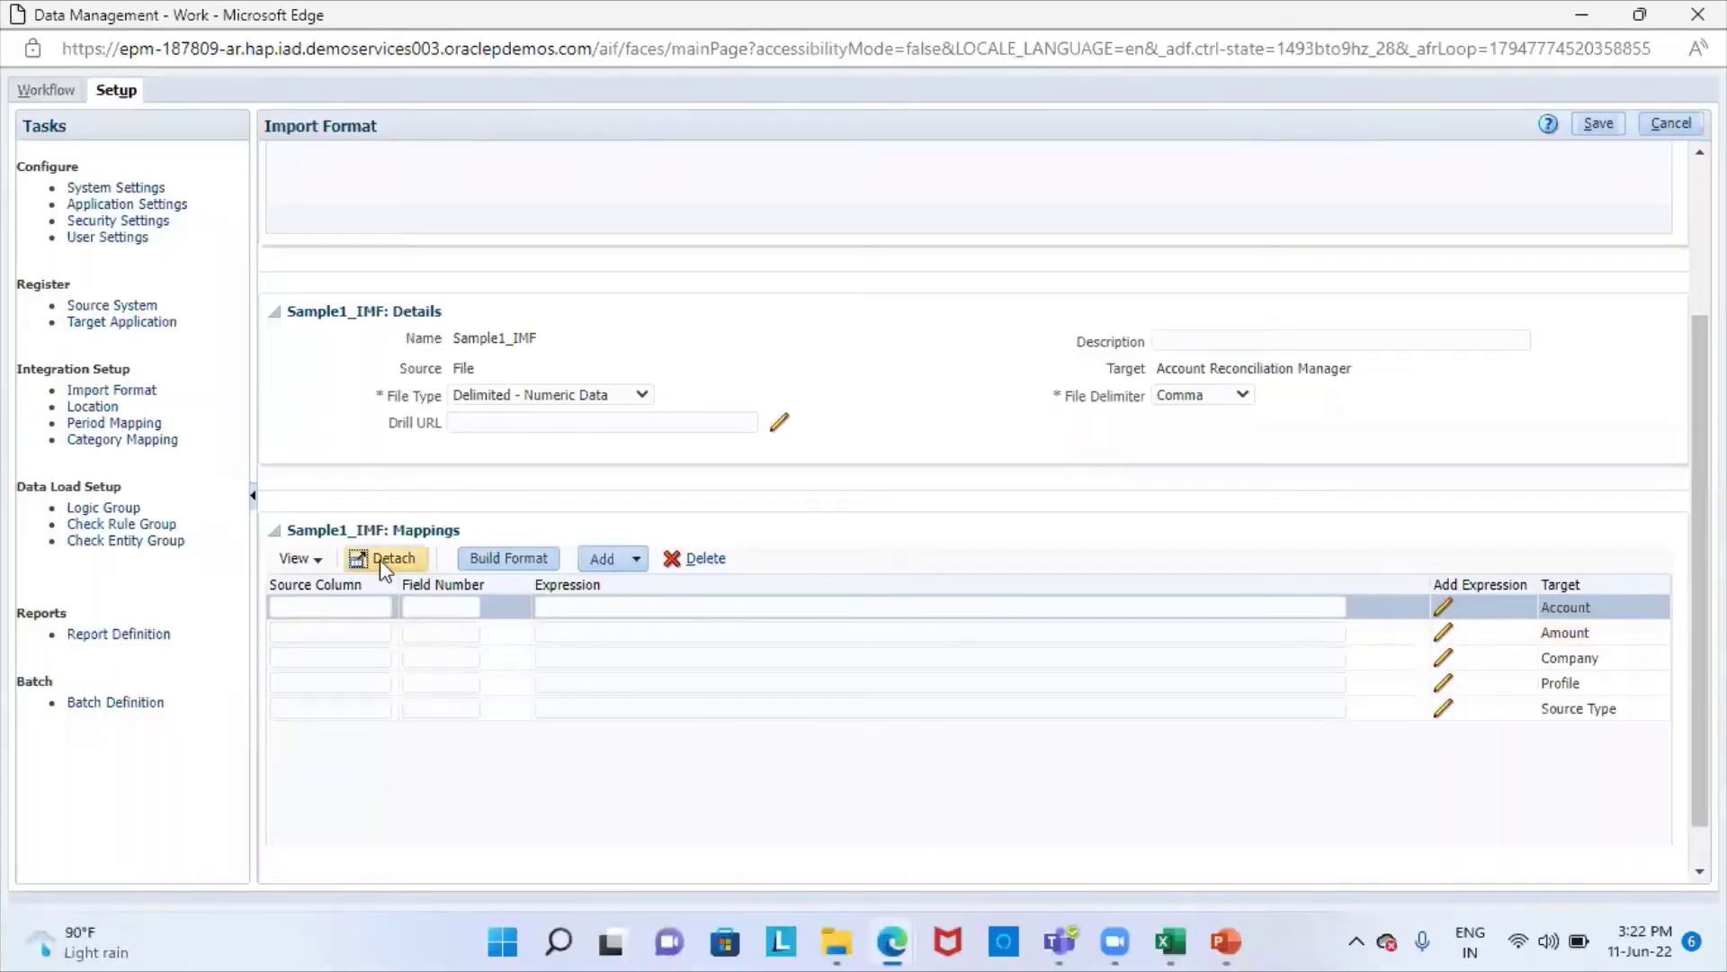
pyautogui.click(1545, 683)
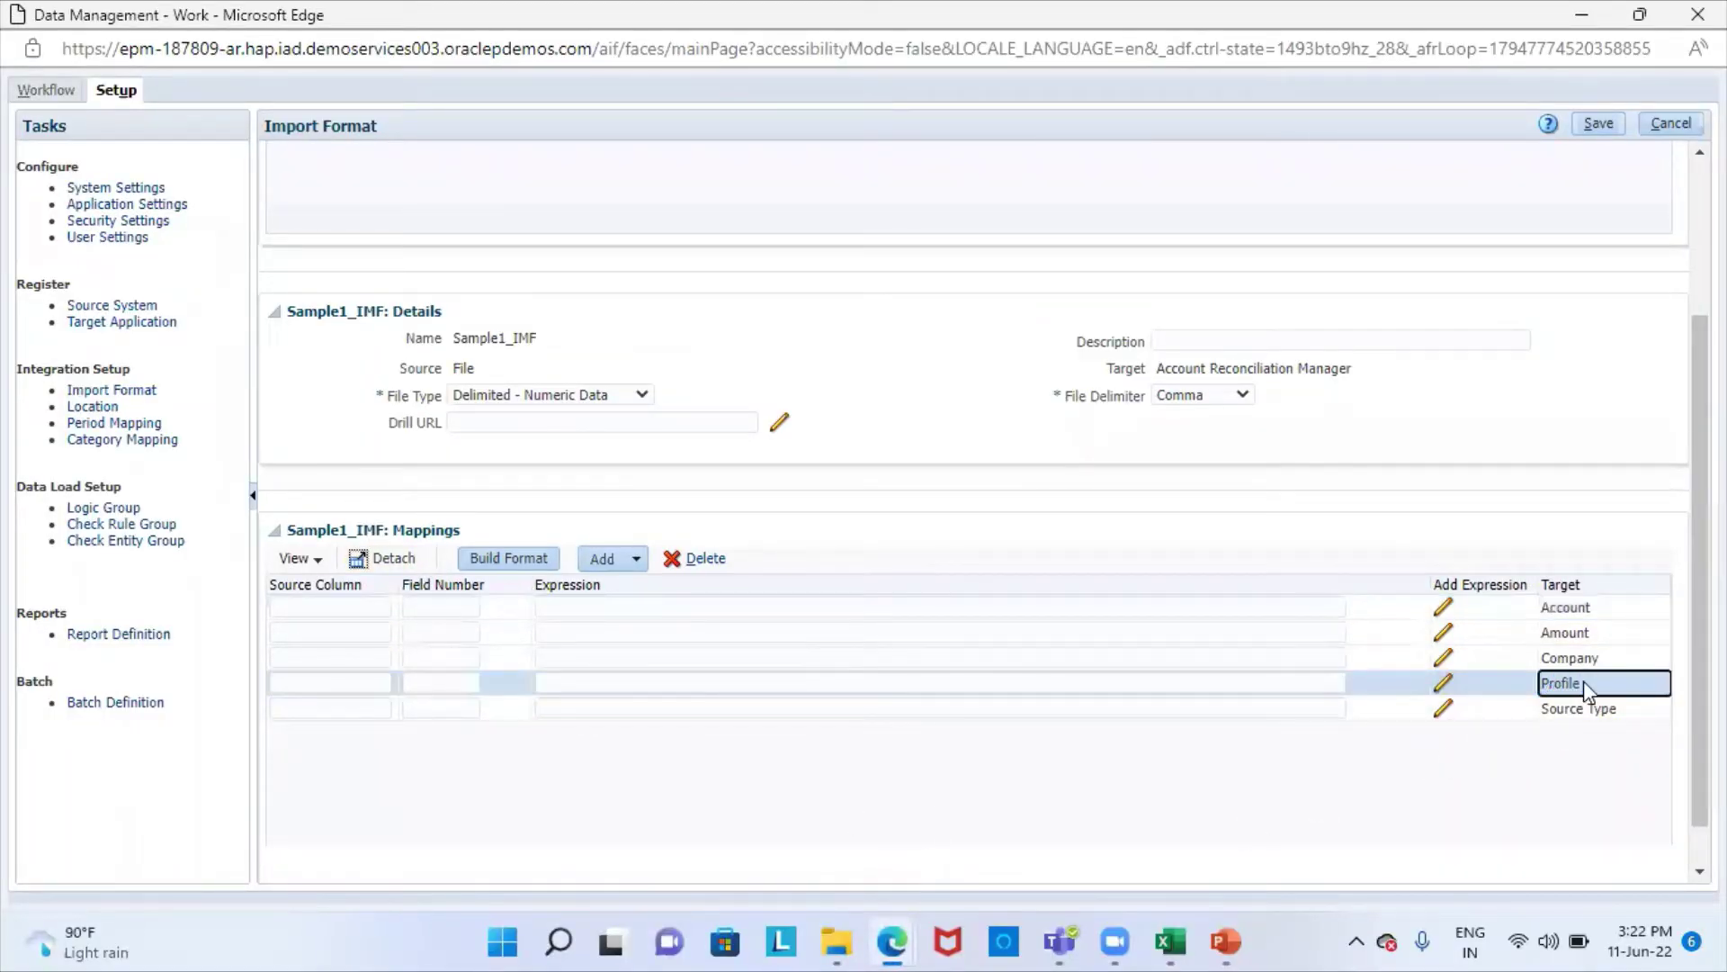
pyautogui.click(306, 683)
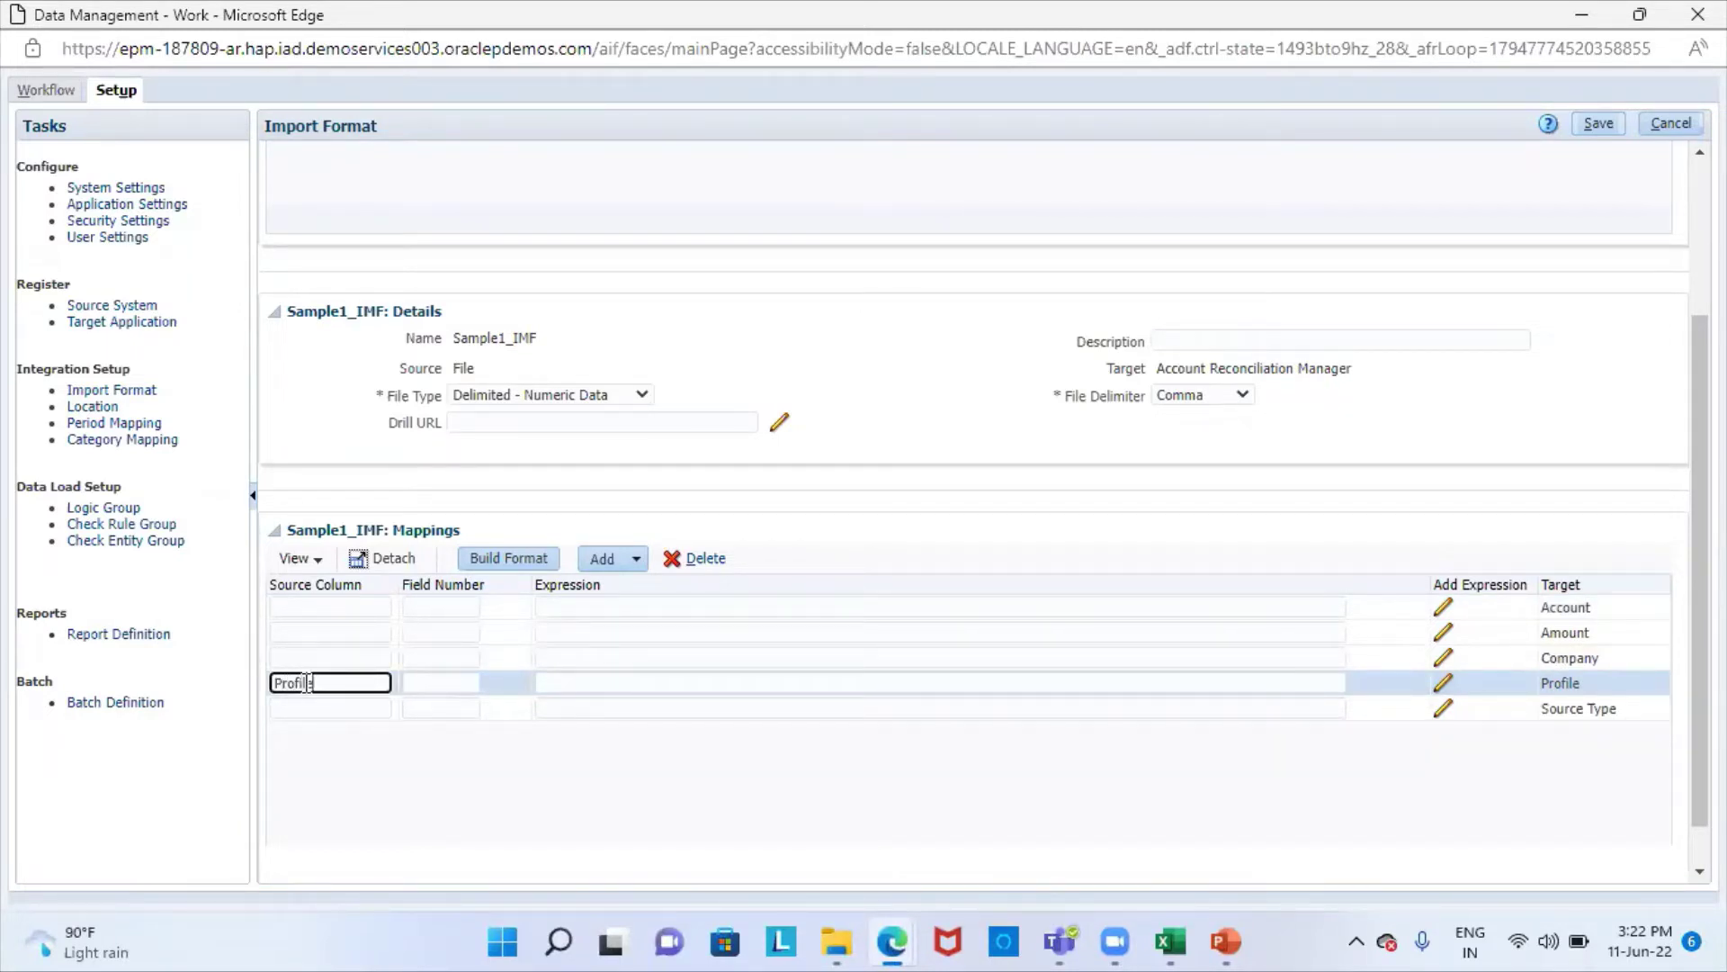
pyautogui.write('Profile')
pyautogui.click(441, 685)
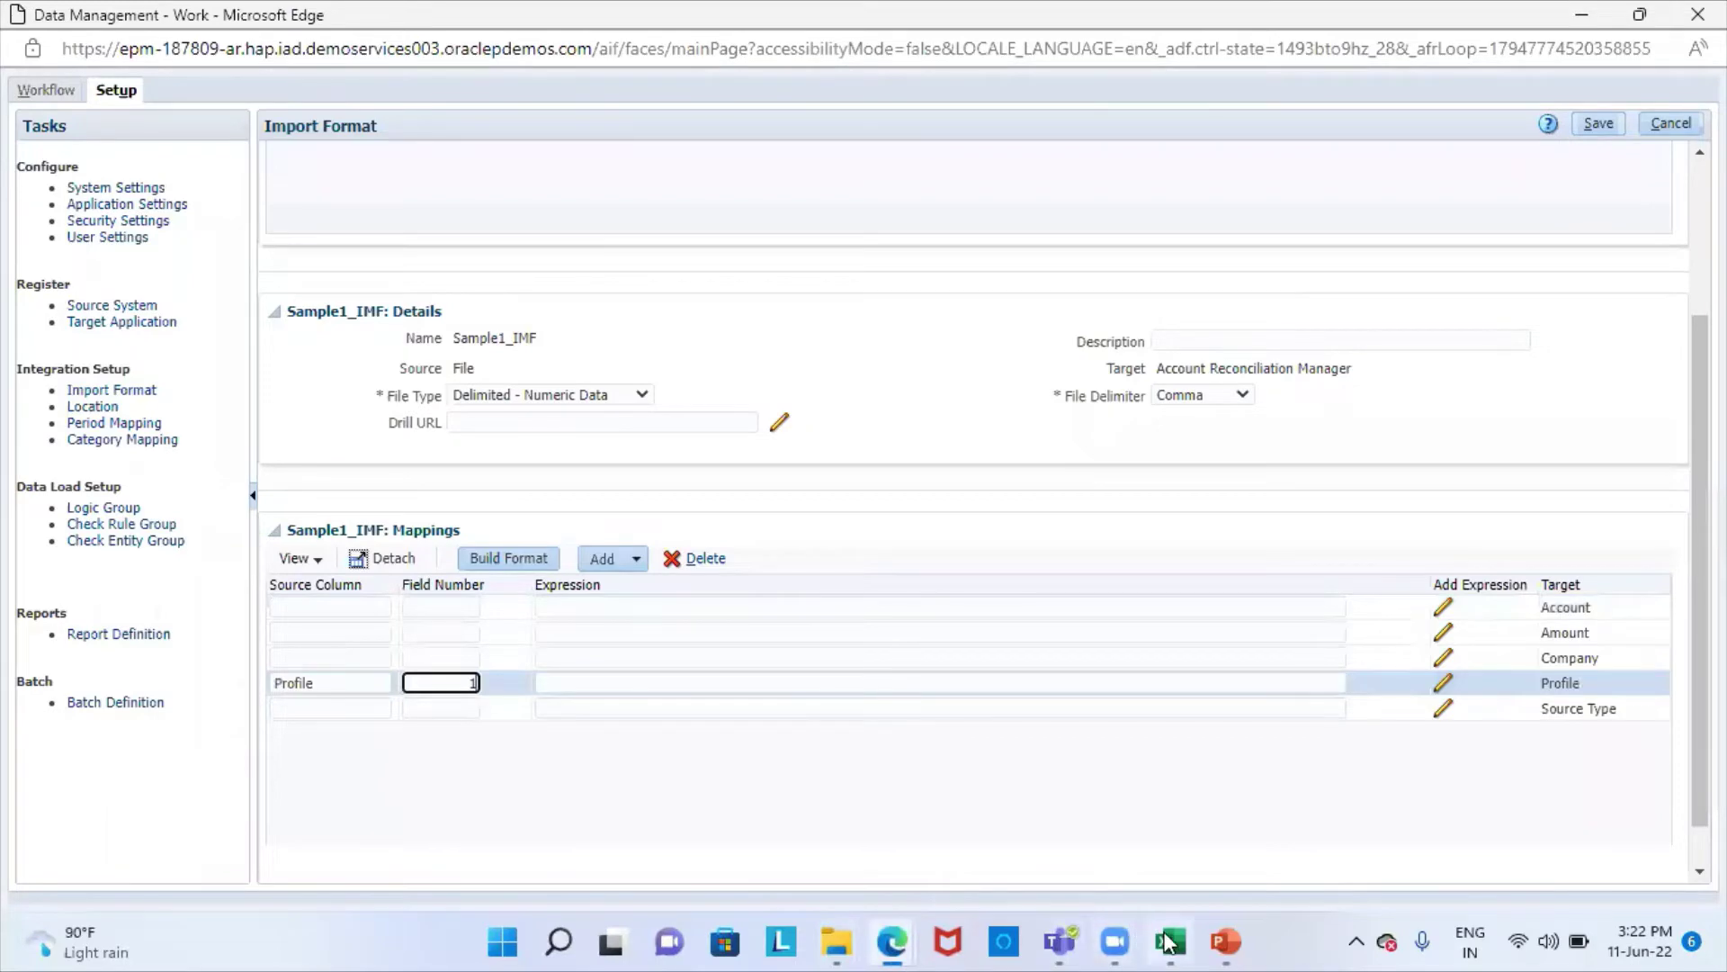
# - Check the column order in the Excel source file and map the Company target to source column Company, field number 2
pyautogui.click(1169, 942)
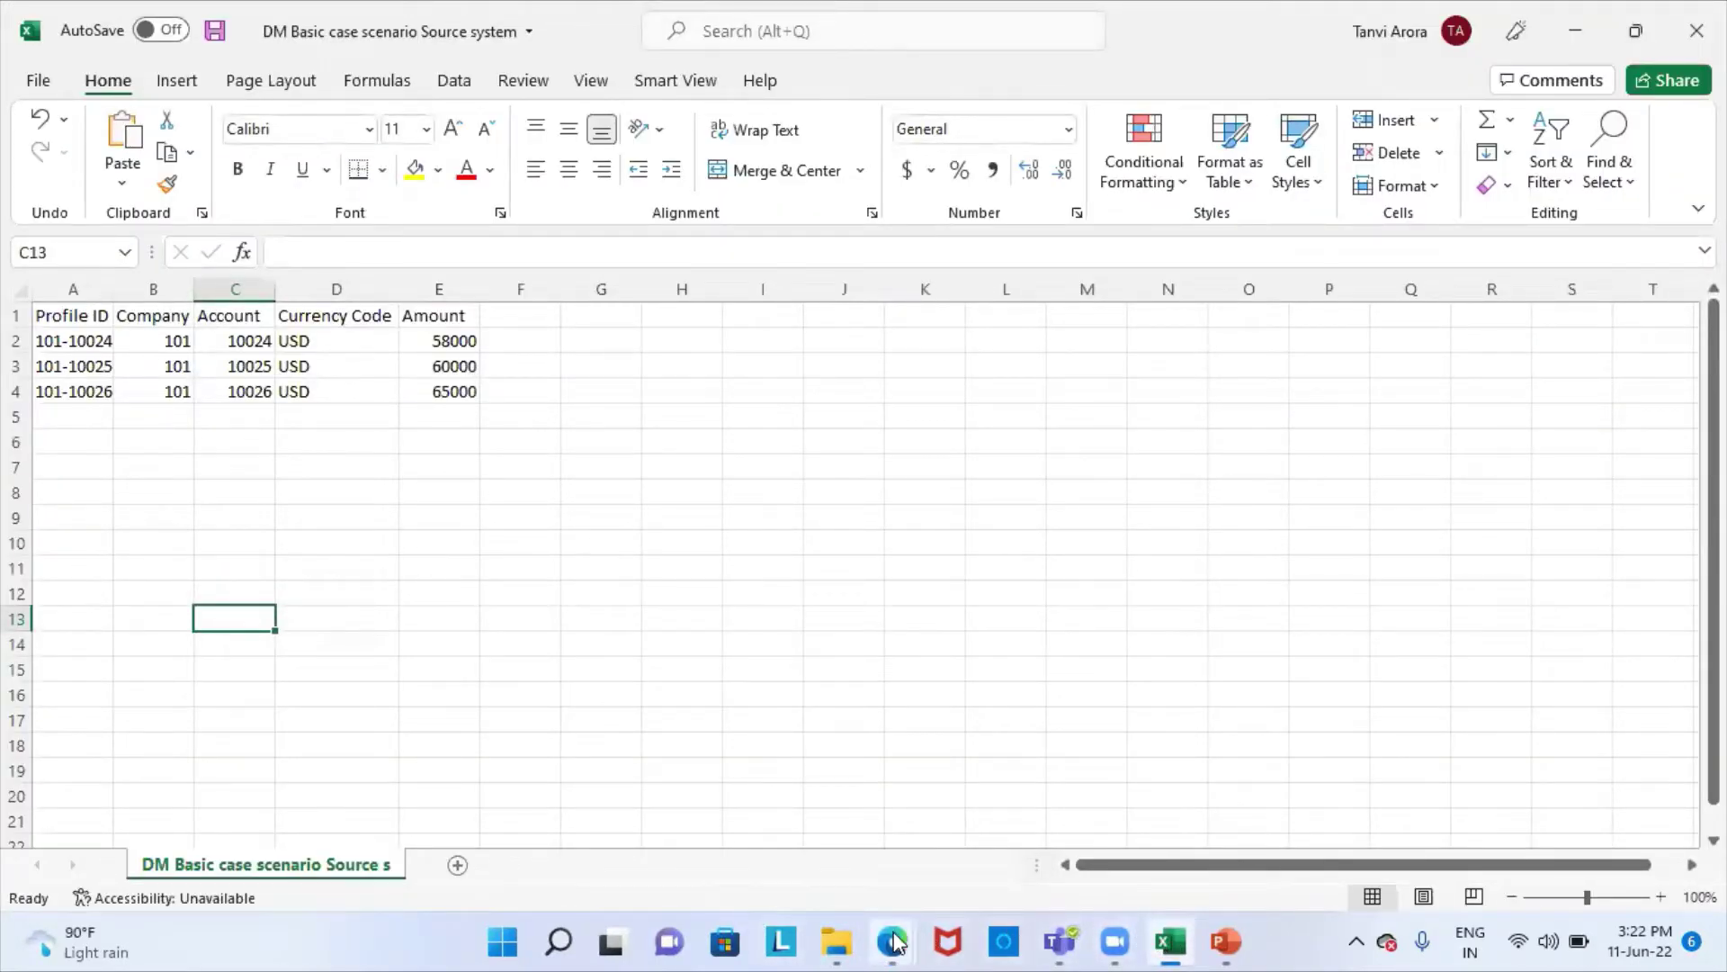
pyautogui.moveTo(893, 942)
pyautogui.click(992, 830)
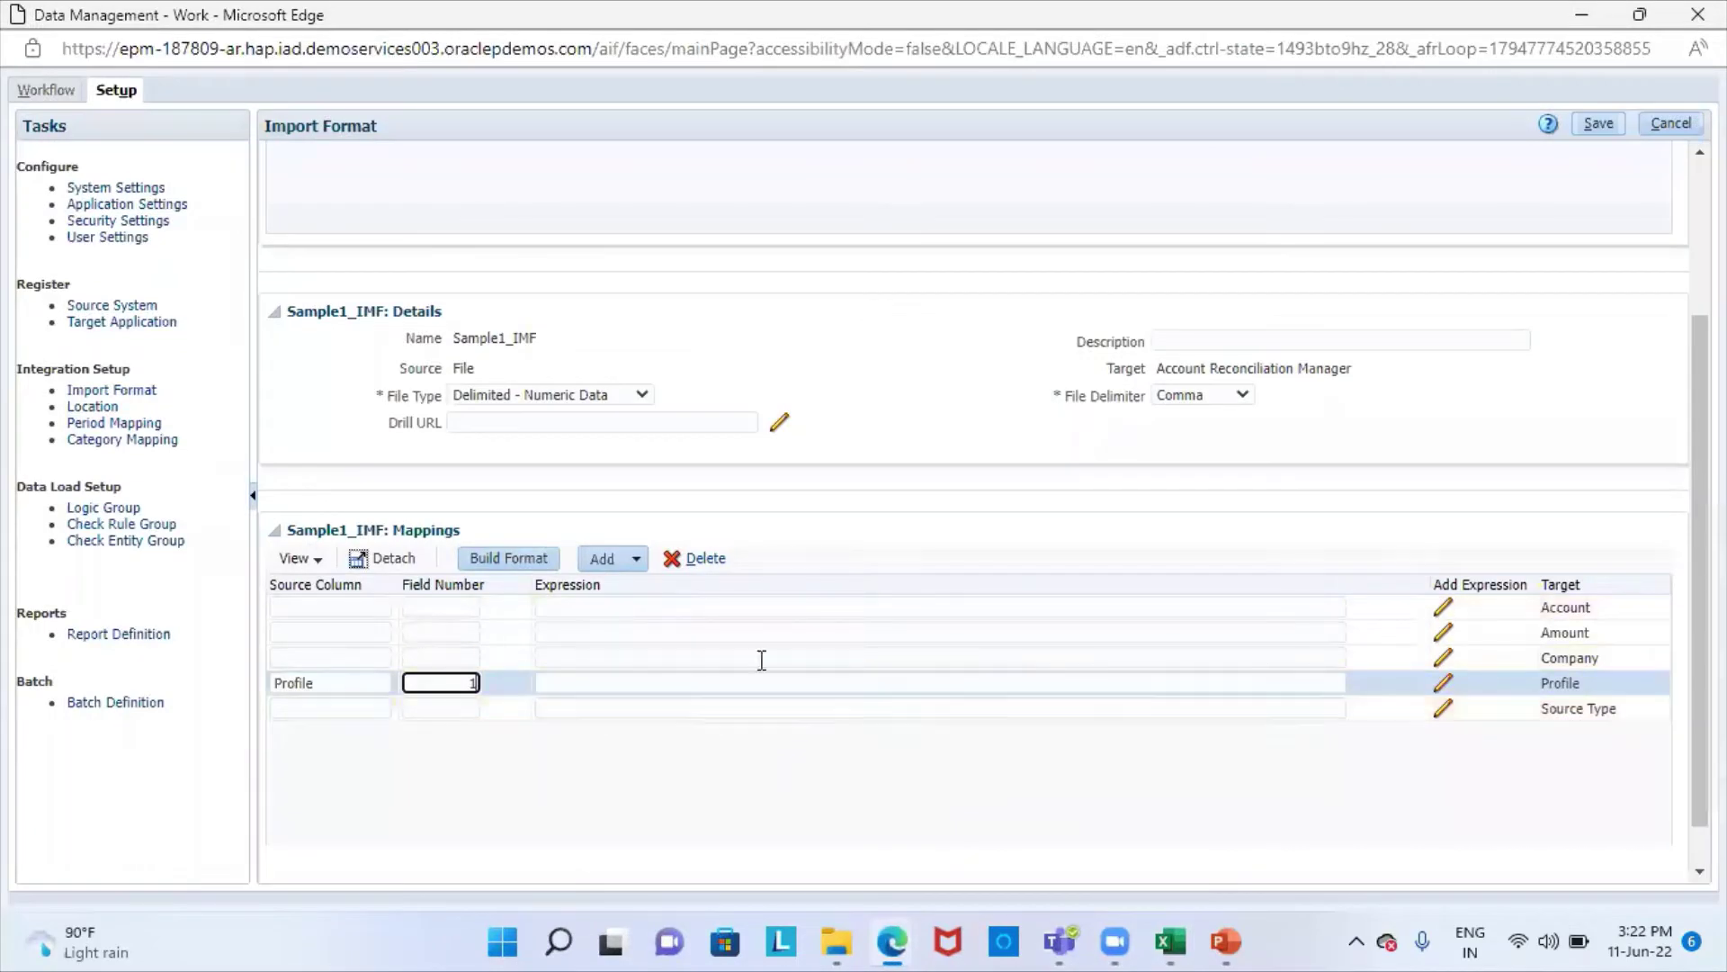
pyautogui.click(311, 656)
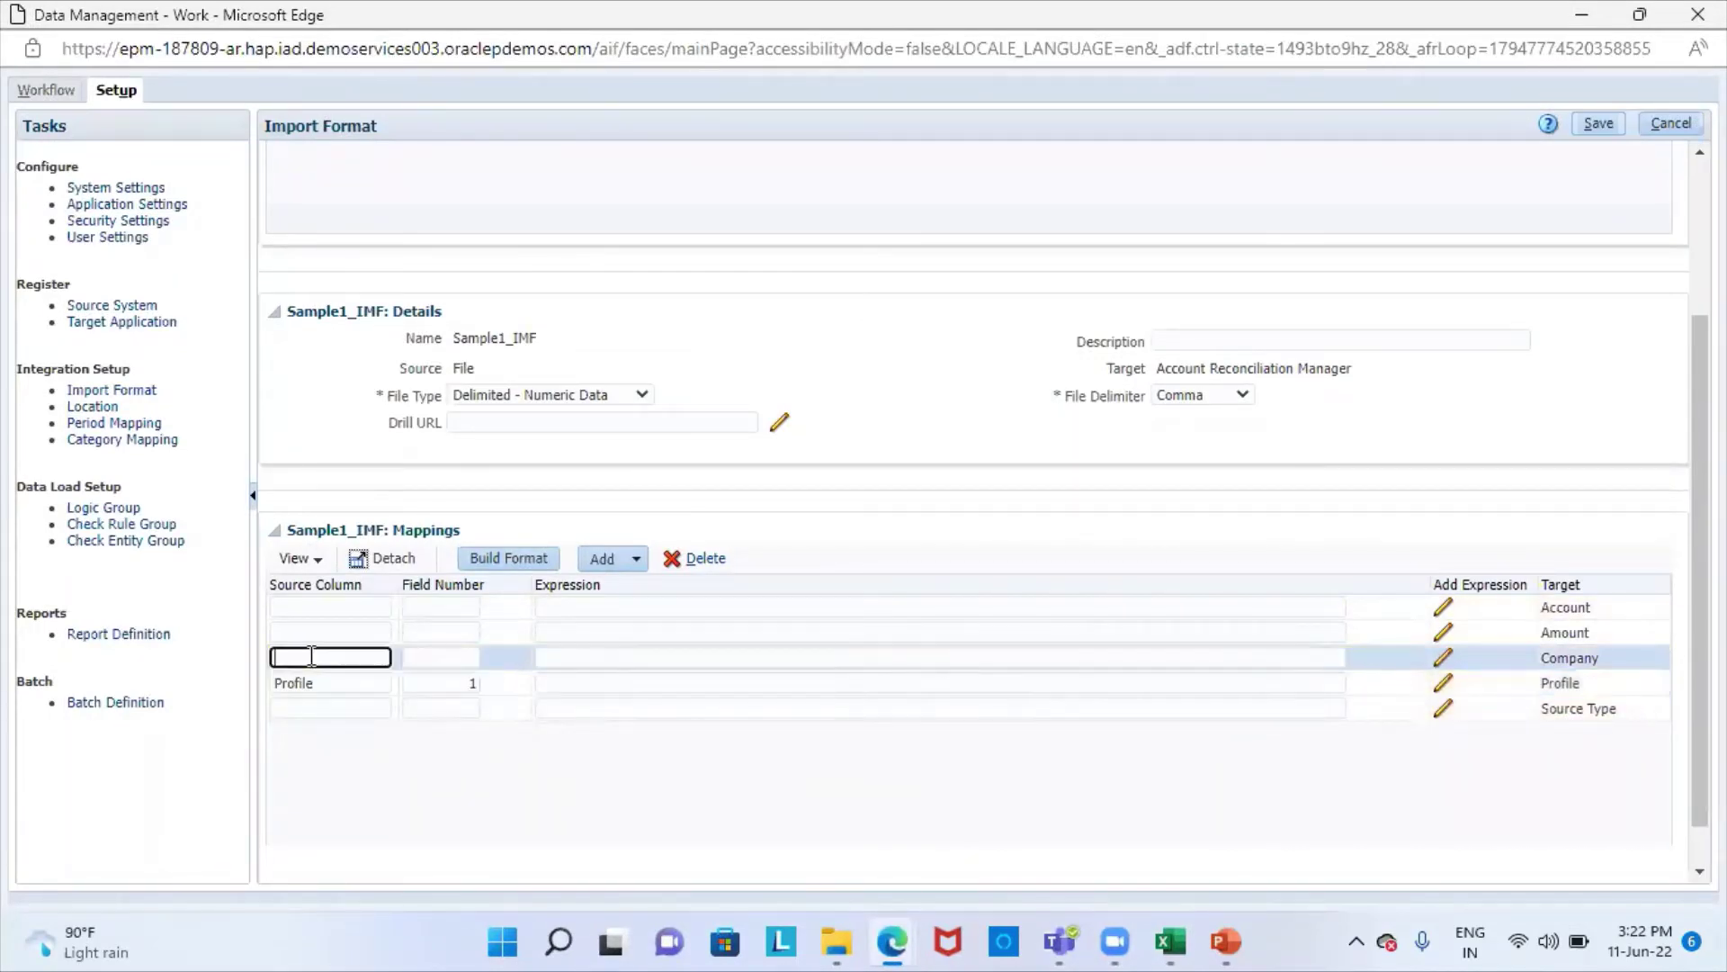
pyautogui.click(458, 658)
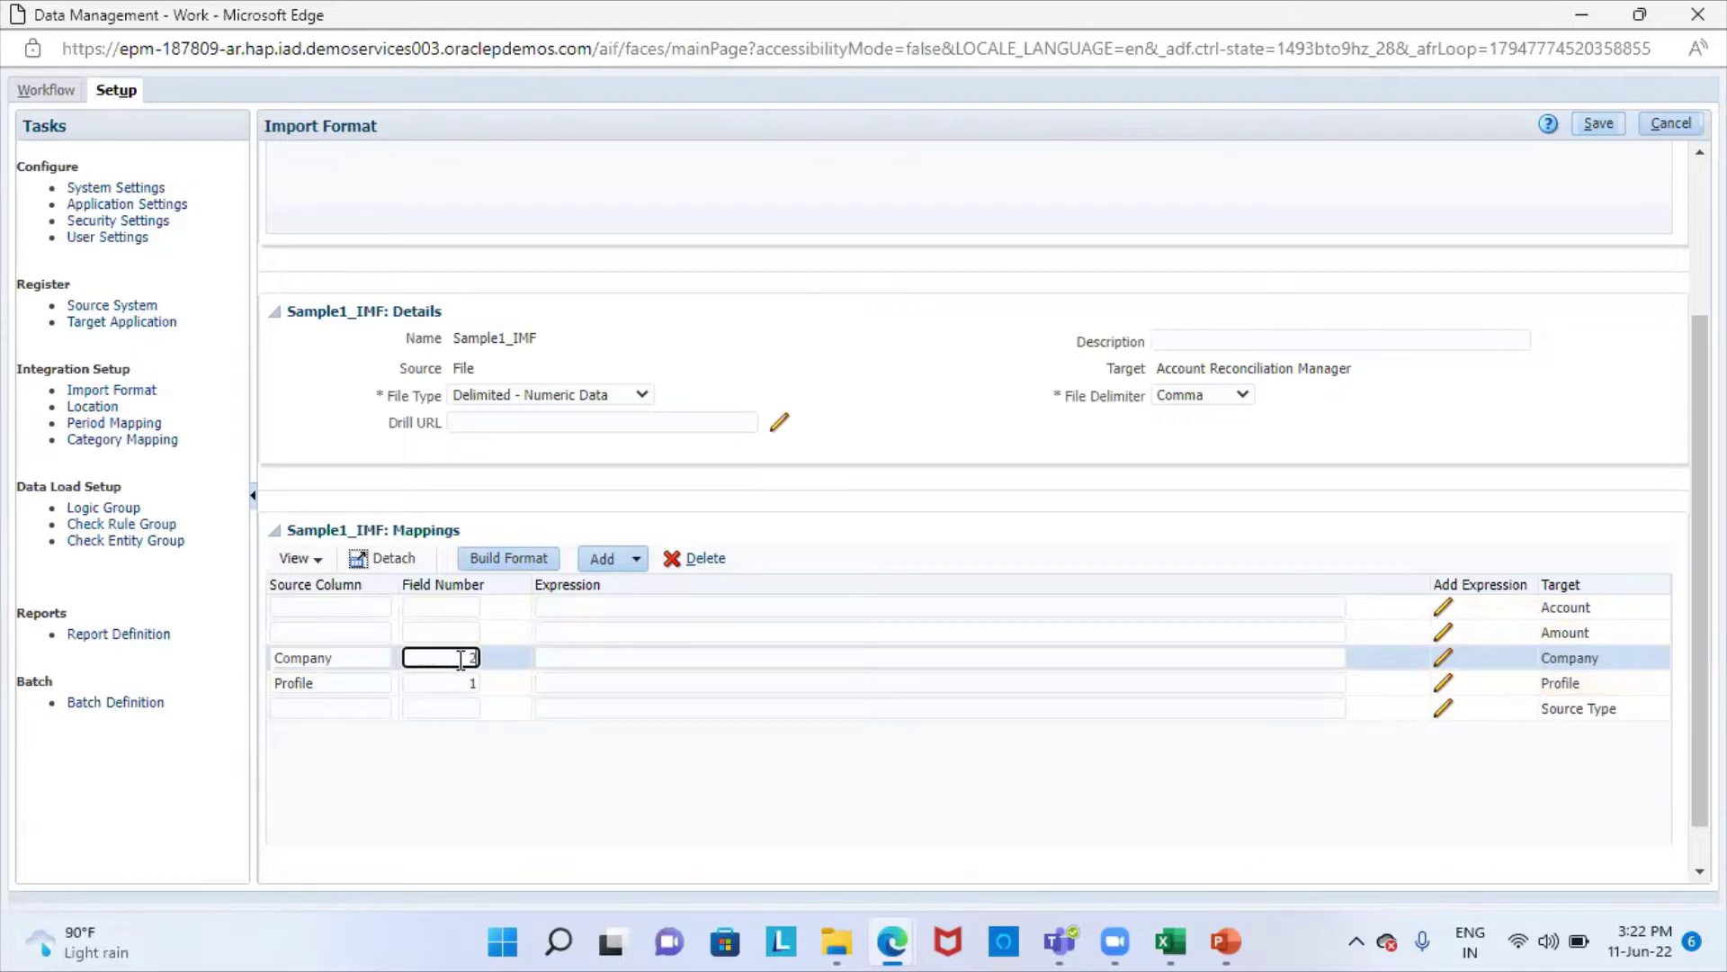
# - Recheck the Excel source columns and map the Account target to source column Account with field number 3
pyautogui.click(1171, 941)
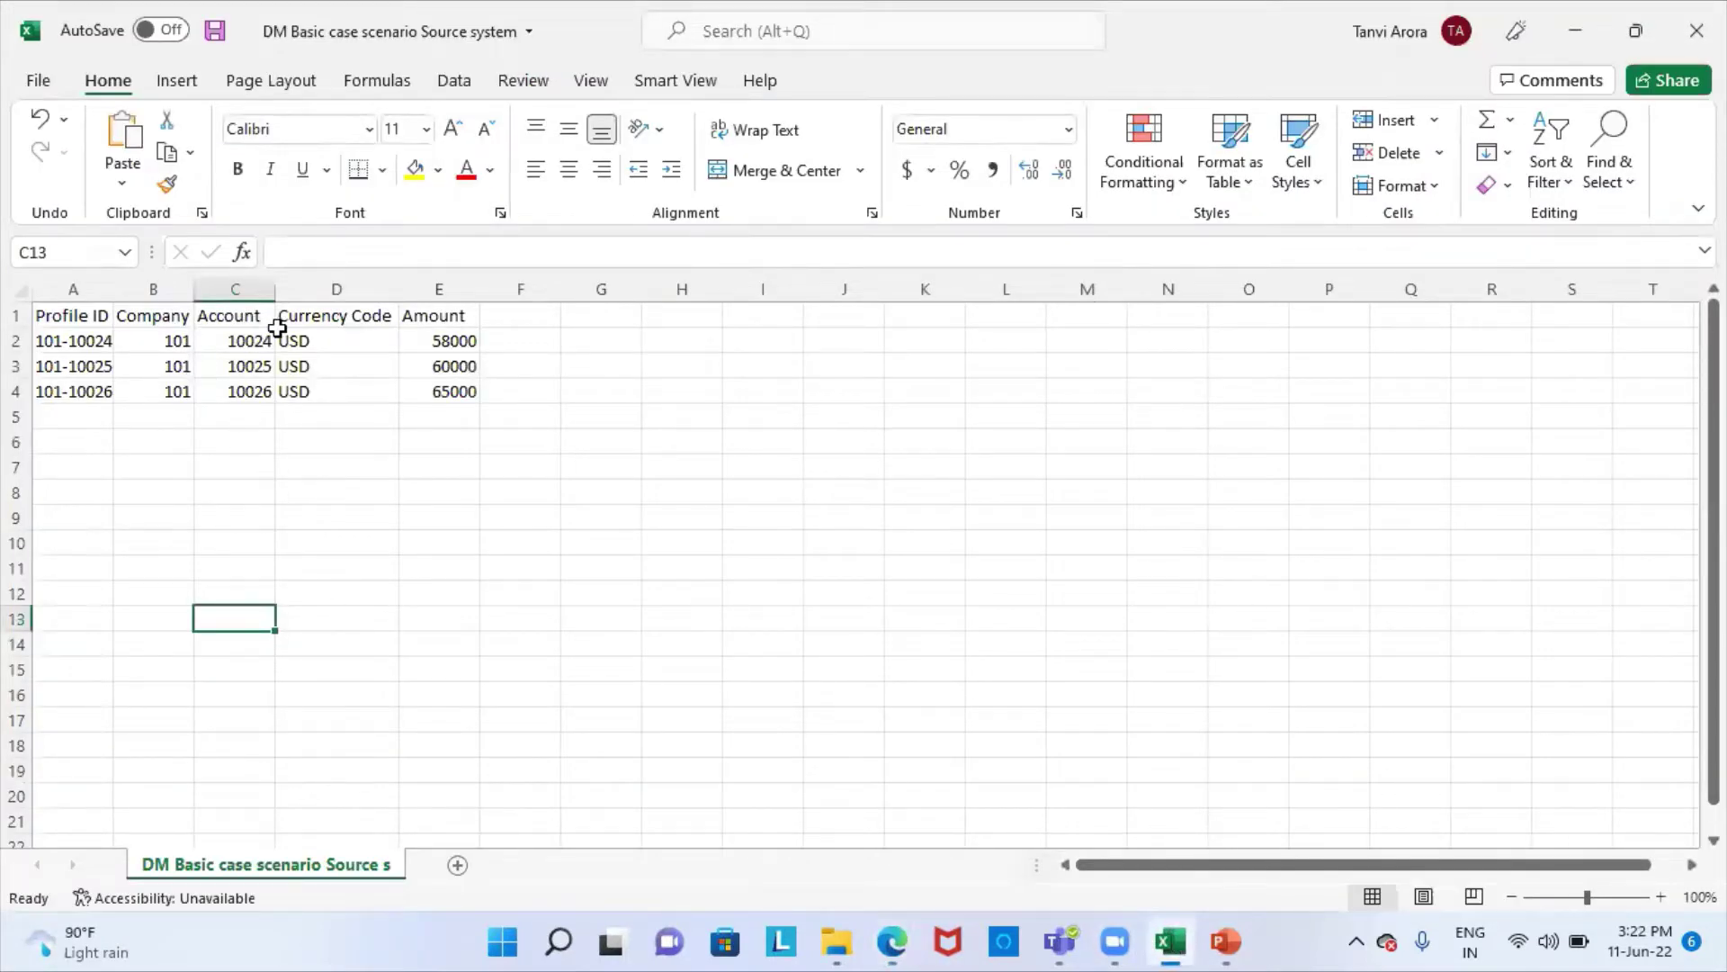
pyautogui.moveTo(903, 934)
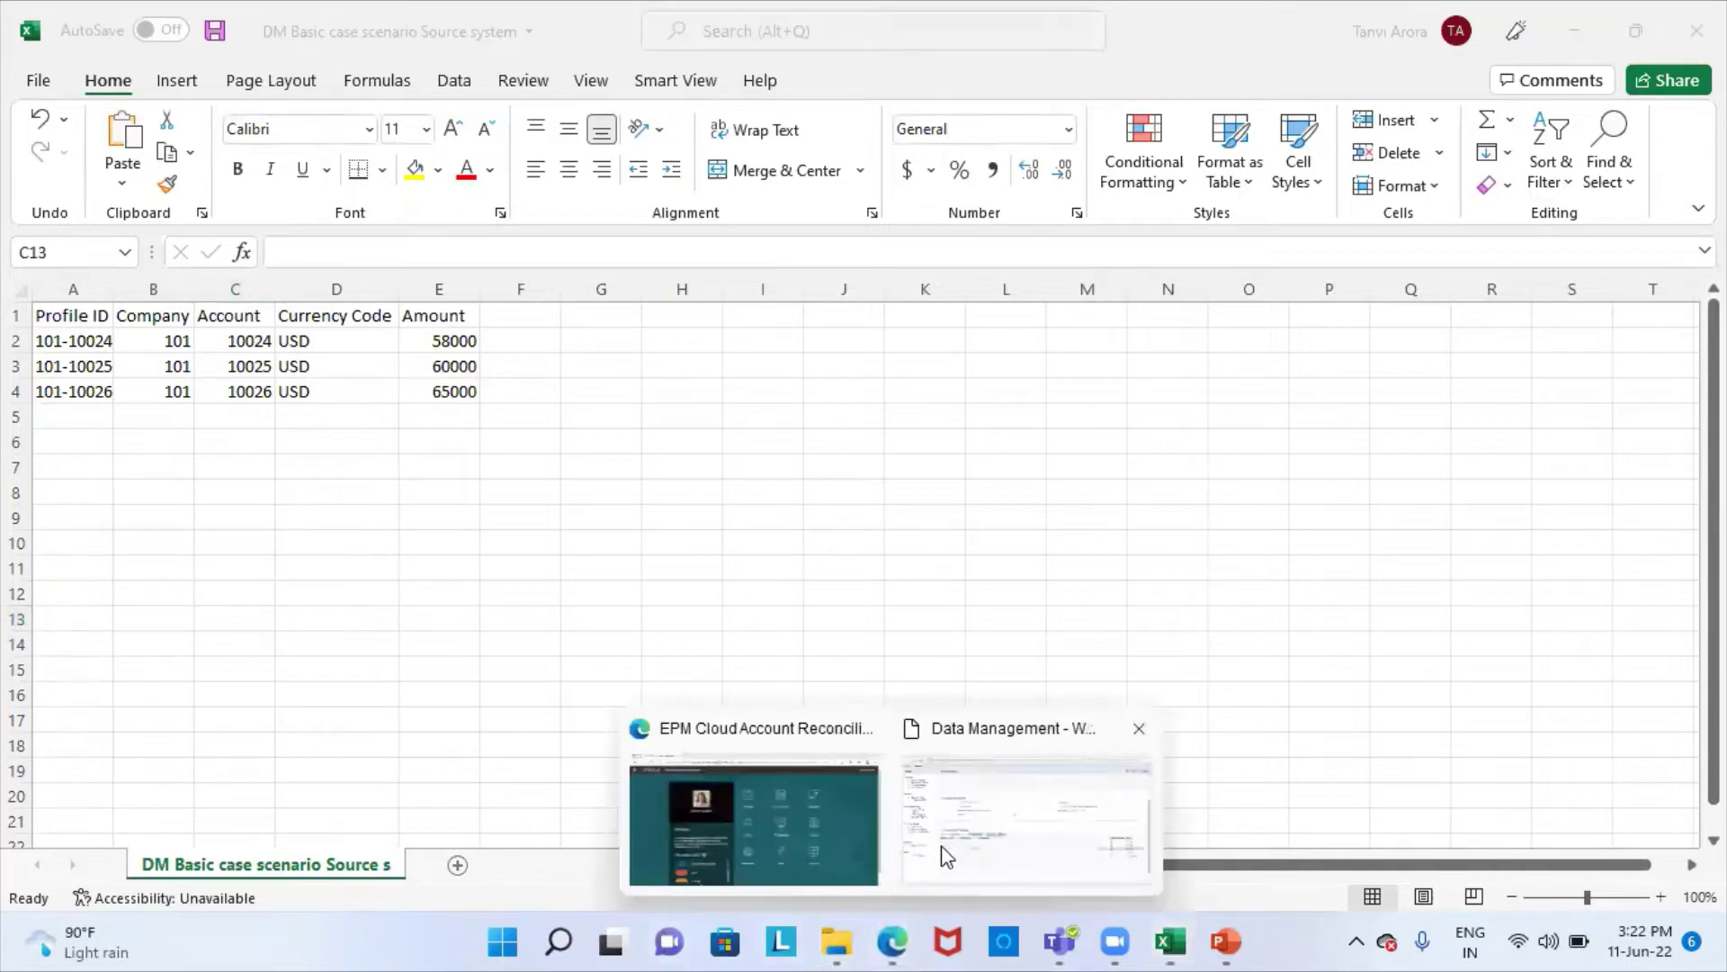
pyautogui.click(947, 857)
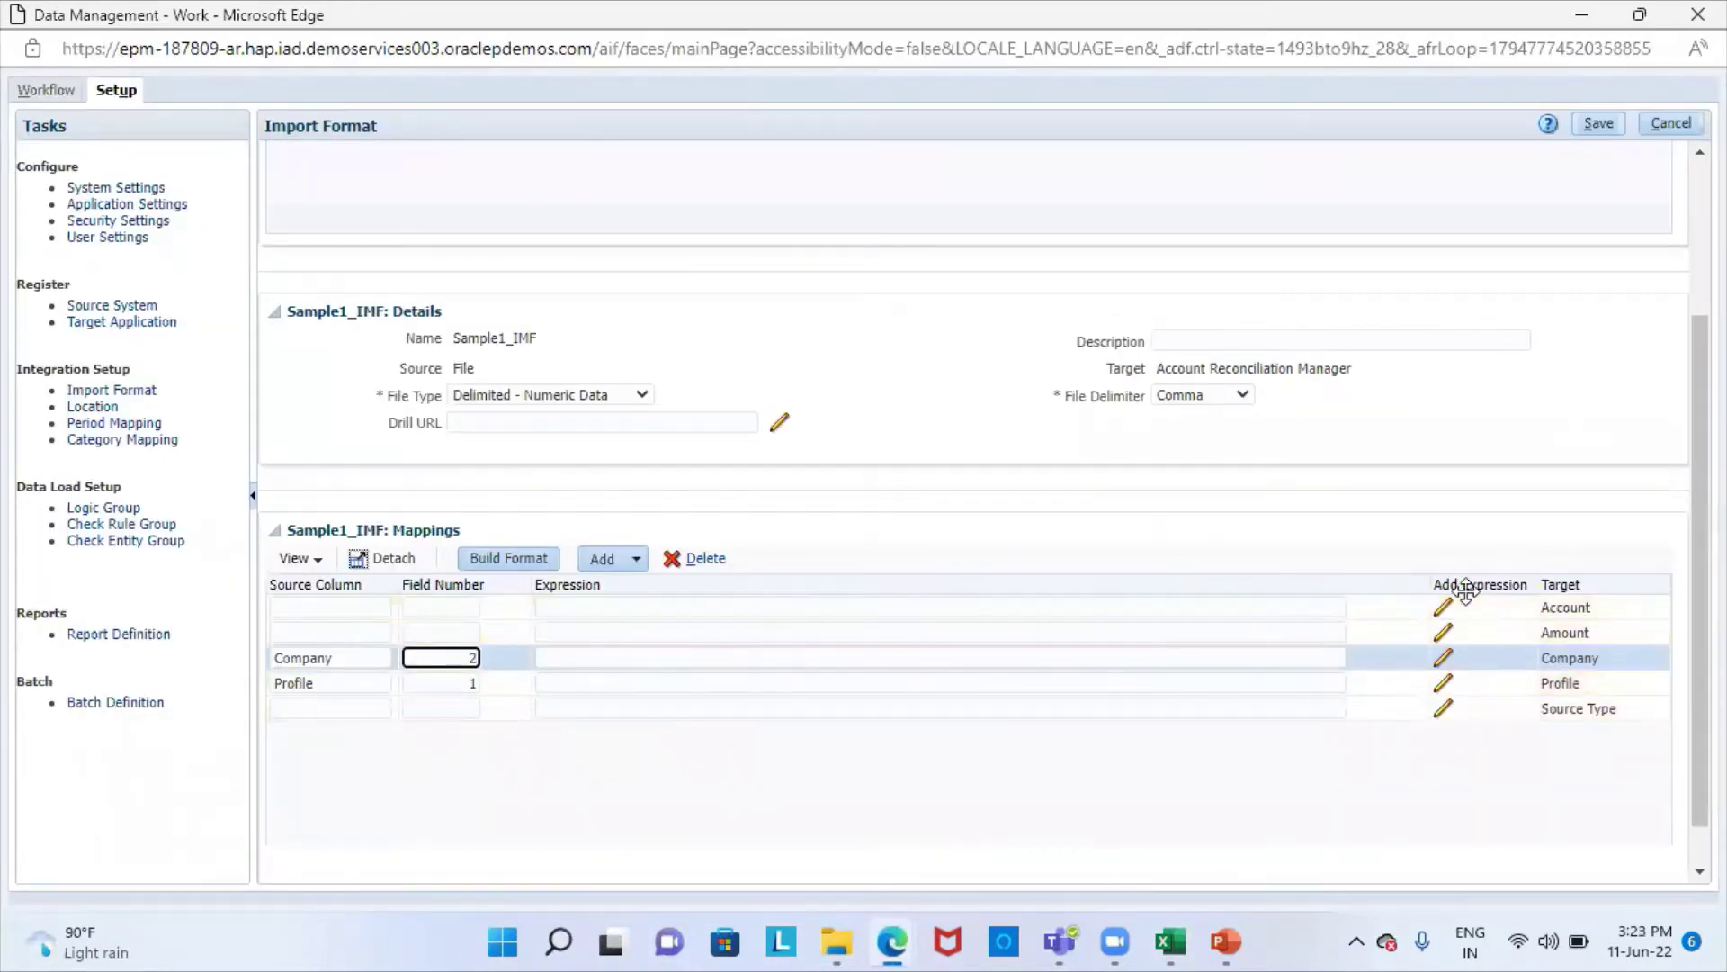
pyautogui.click(360, 607)
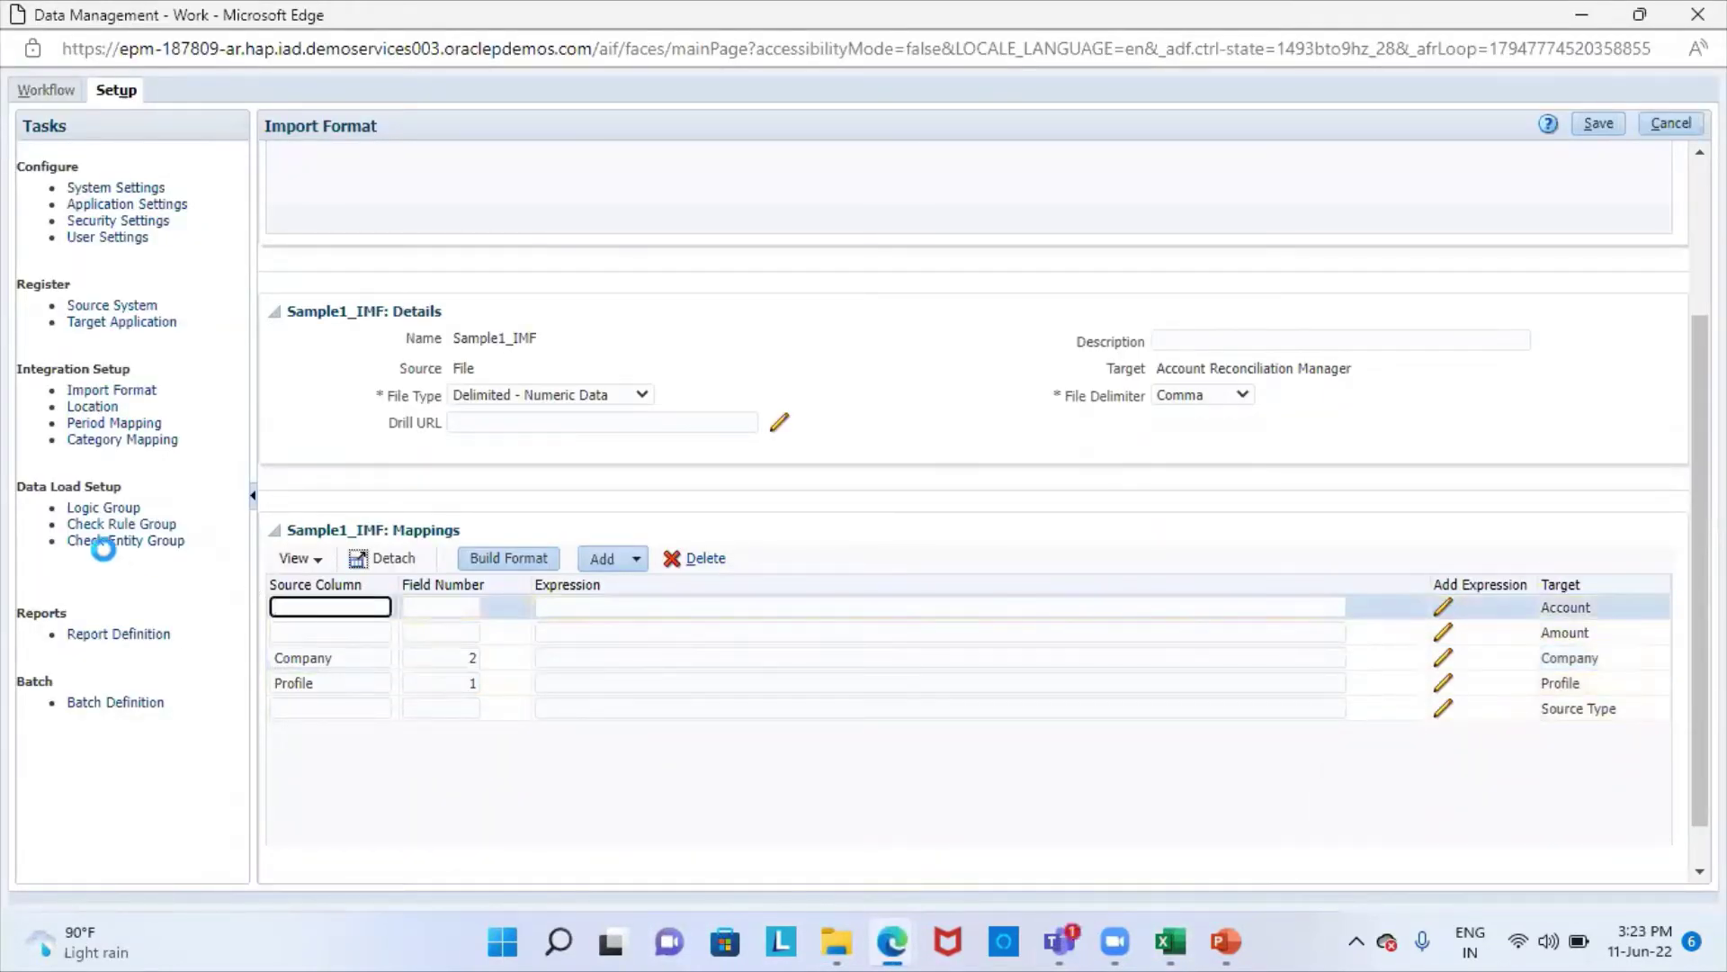
pyautogui.write('Acc')
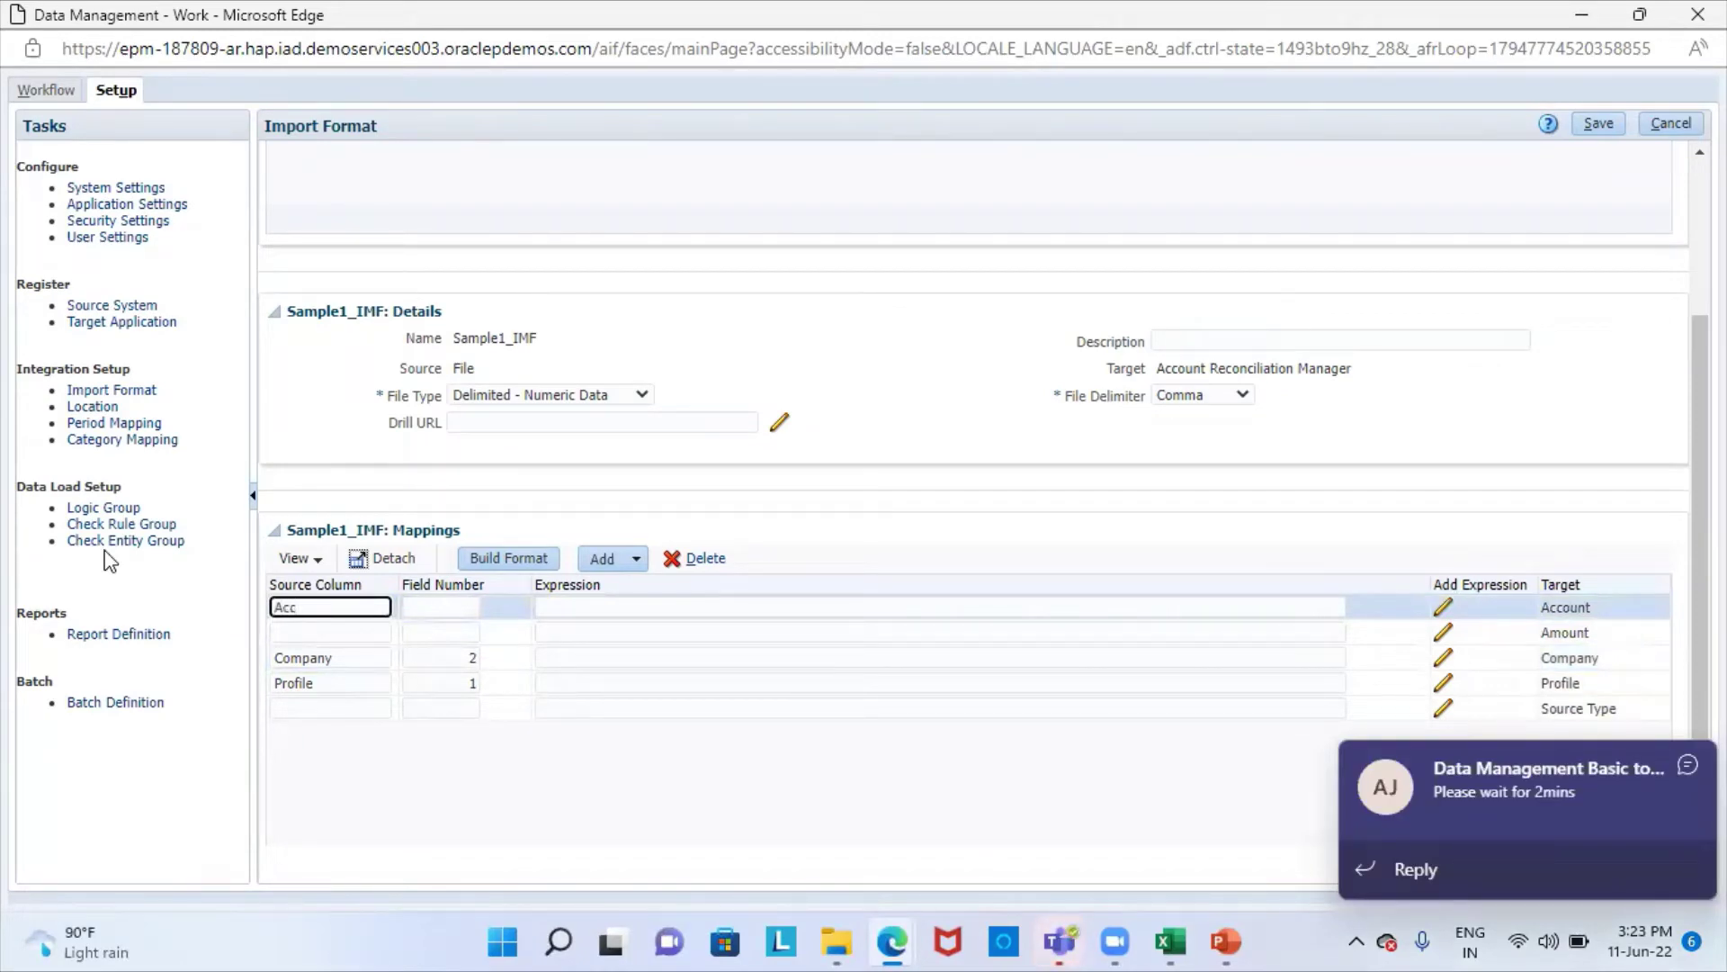
pyautogui.write('ount')
pyautogui.click(448, 608)
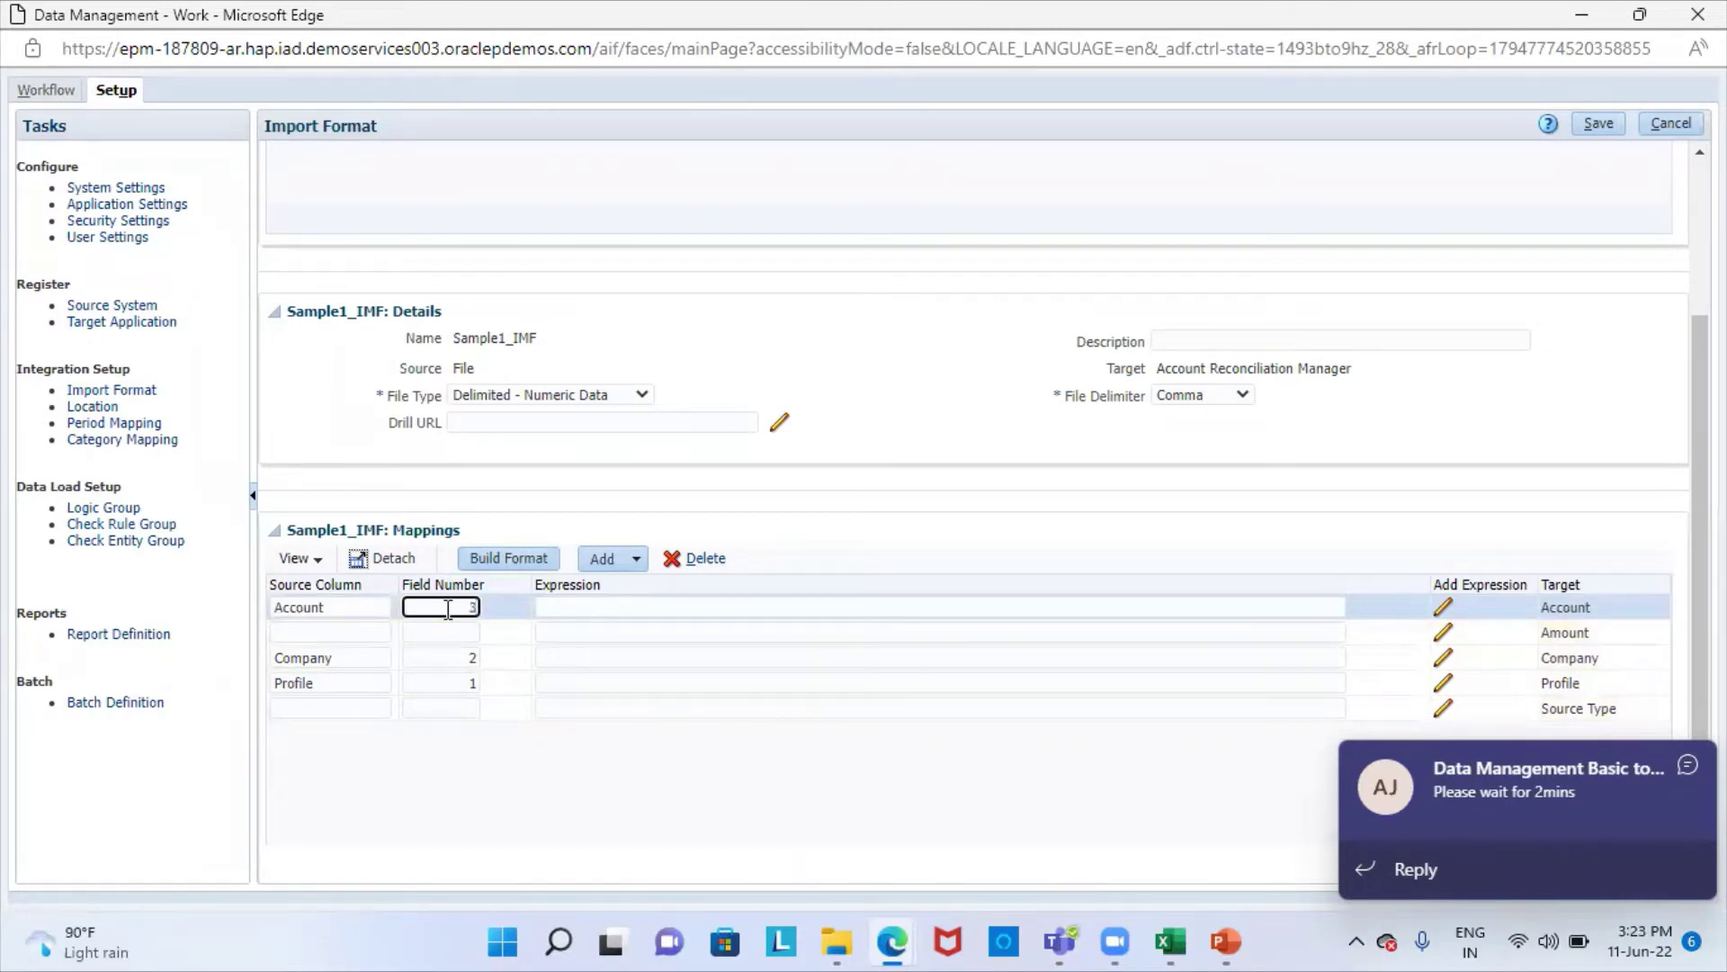
# - Dismiss the Teams chat notification covering the mappings page and return to the Account mapping row
pyautogui.click(794, 829)
pyautogui.click(1688, 764)
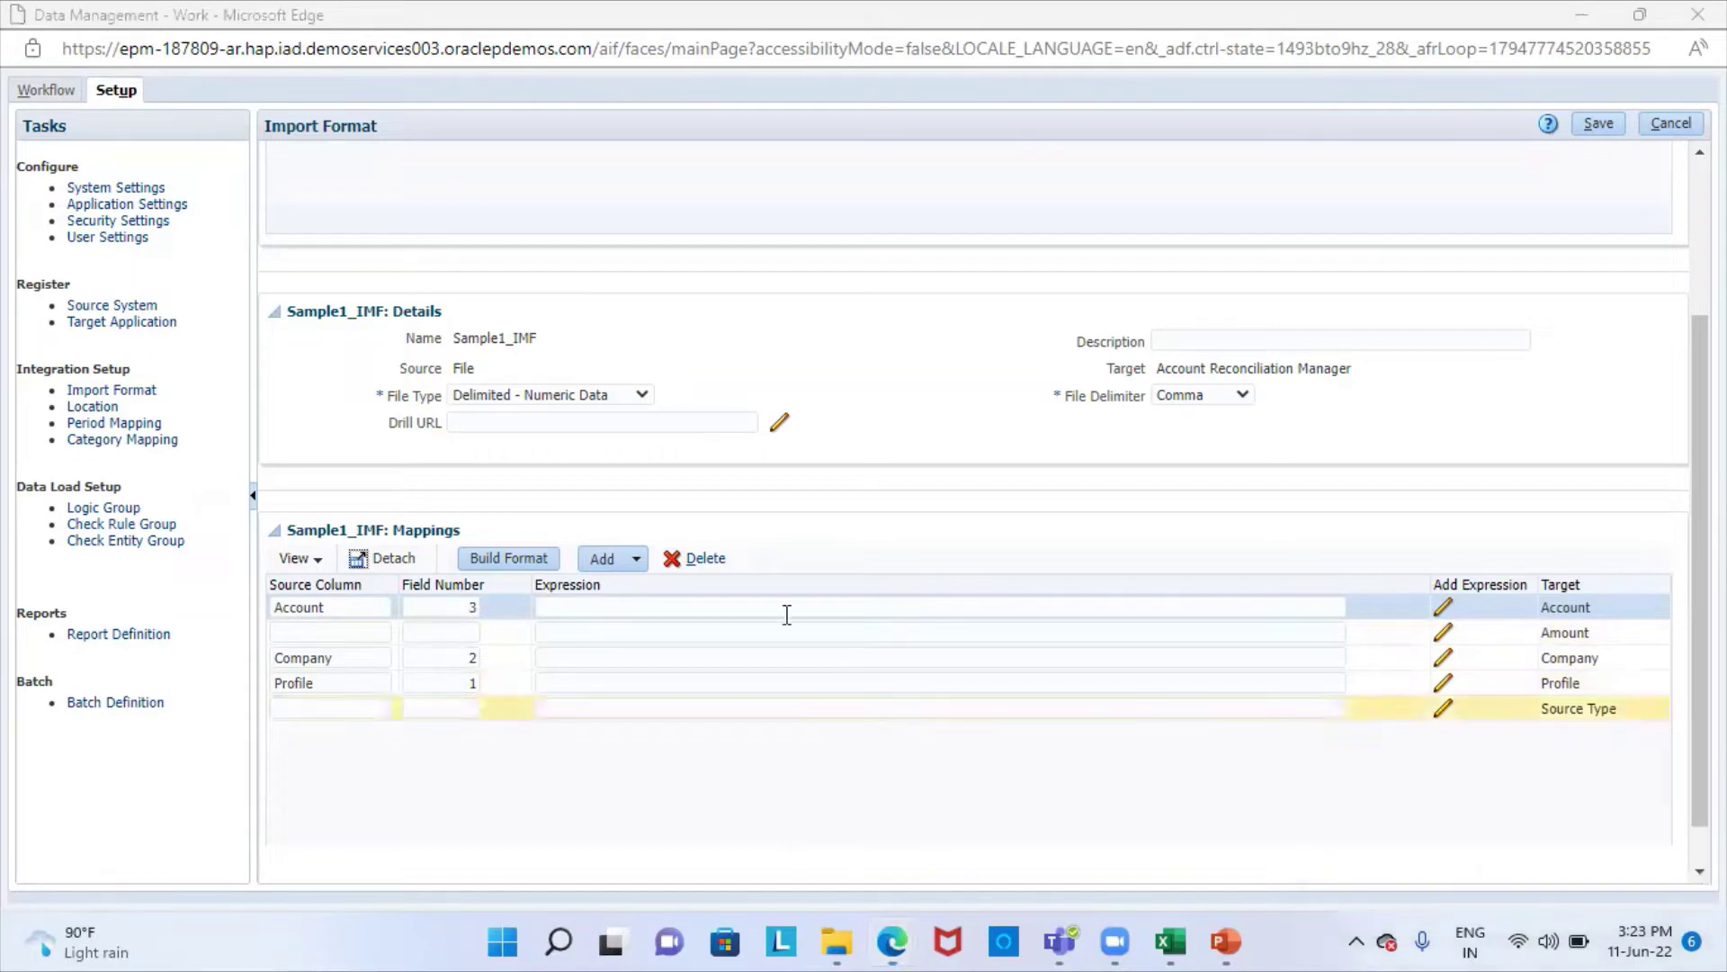
pyautogui.click(638, 606)
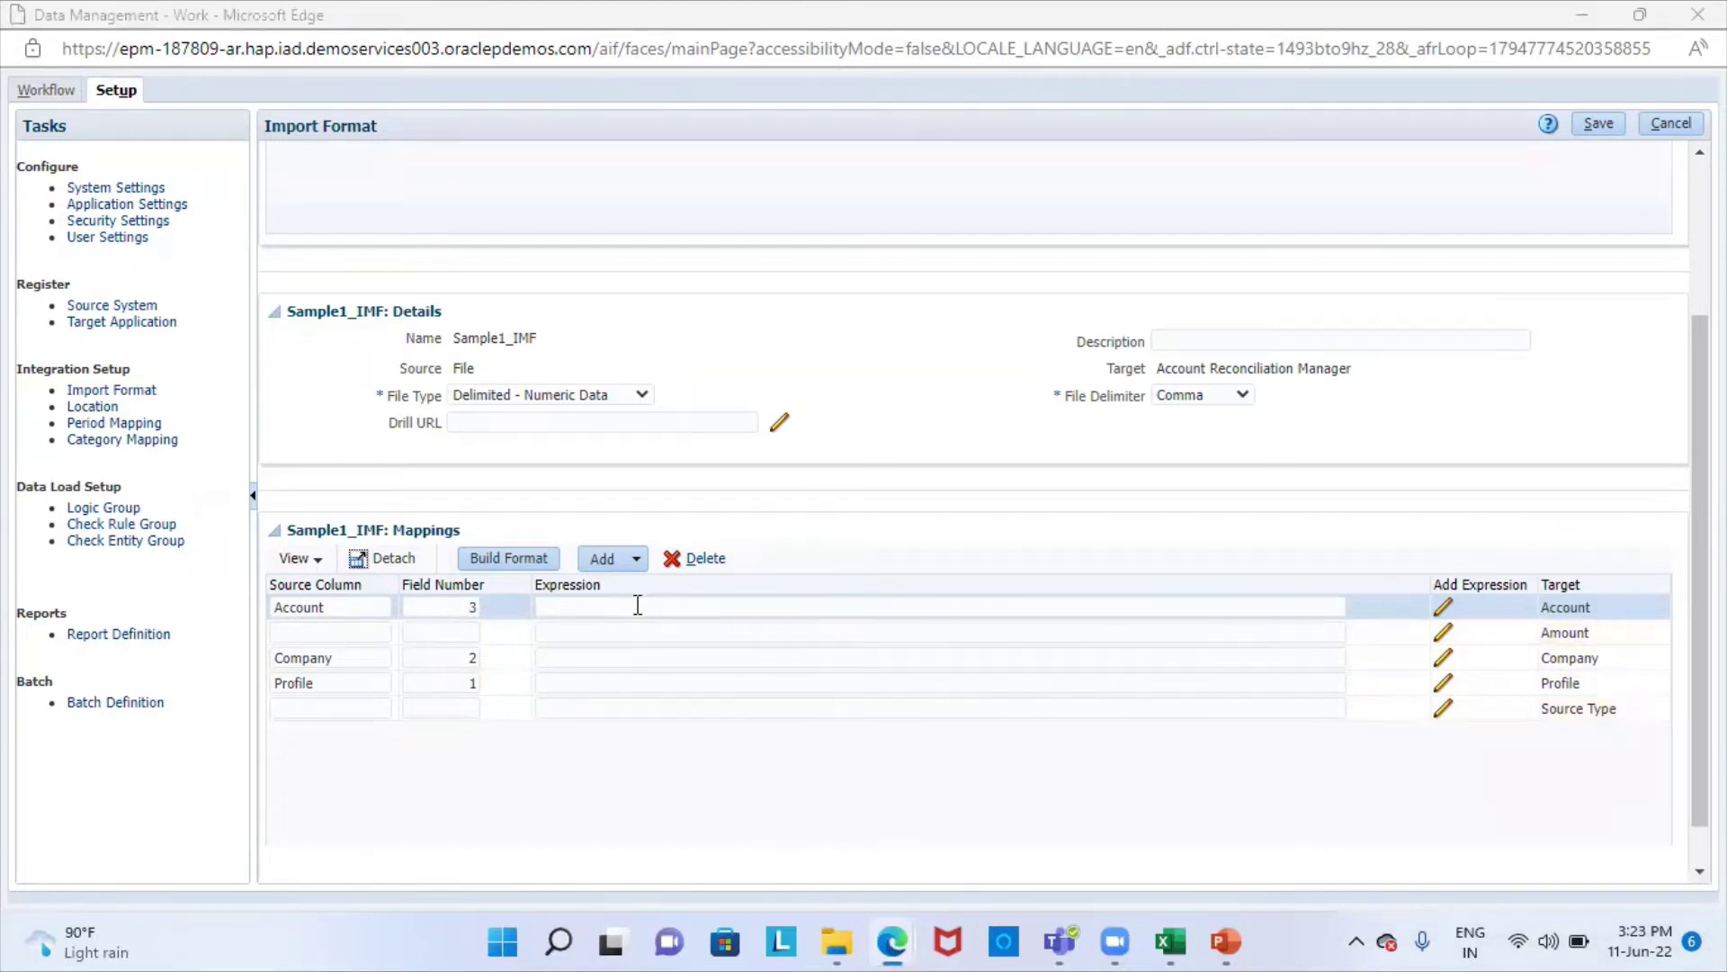
# - Recheck the Excel source columns, add a Currency mapping row, and map it to source column Currency with field number 4
pyautogui.click(1174, 940)
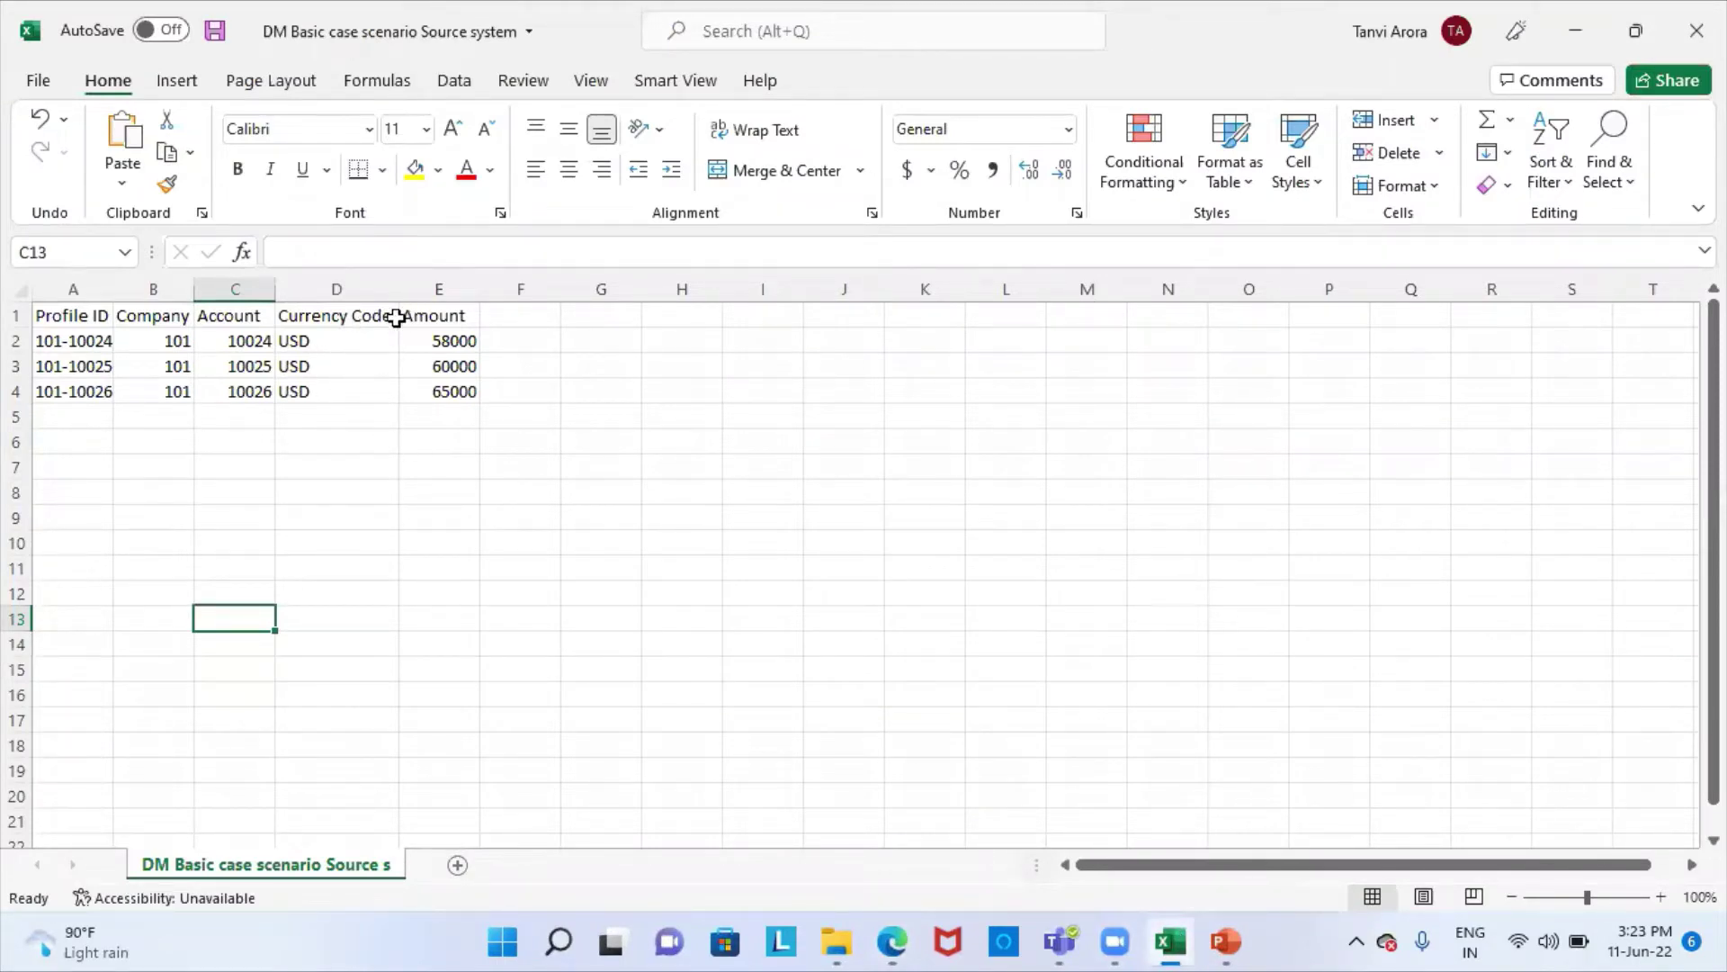
pyautogui.click(892, 940)
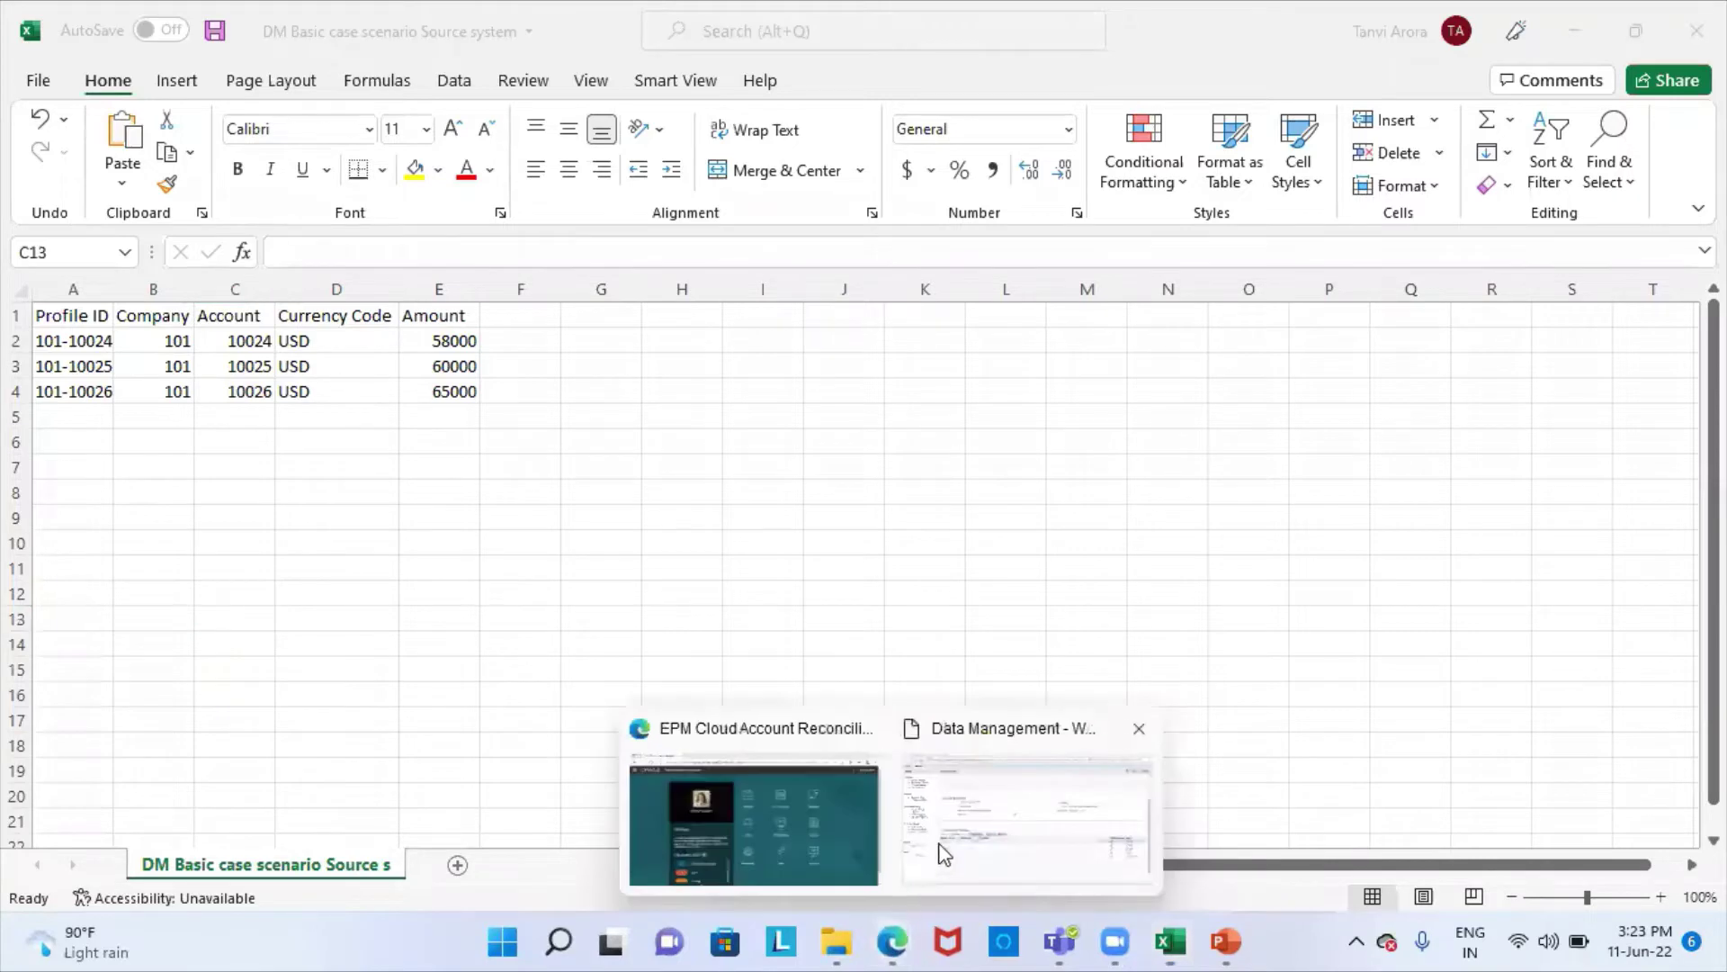
pyautogui.click(984, 846)
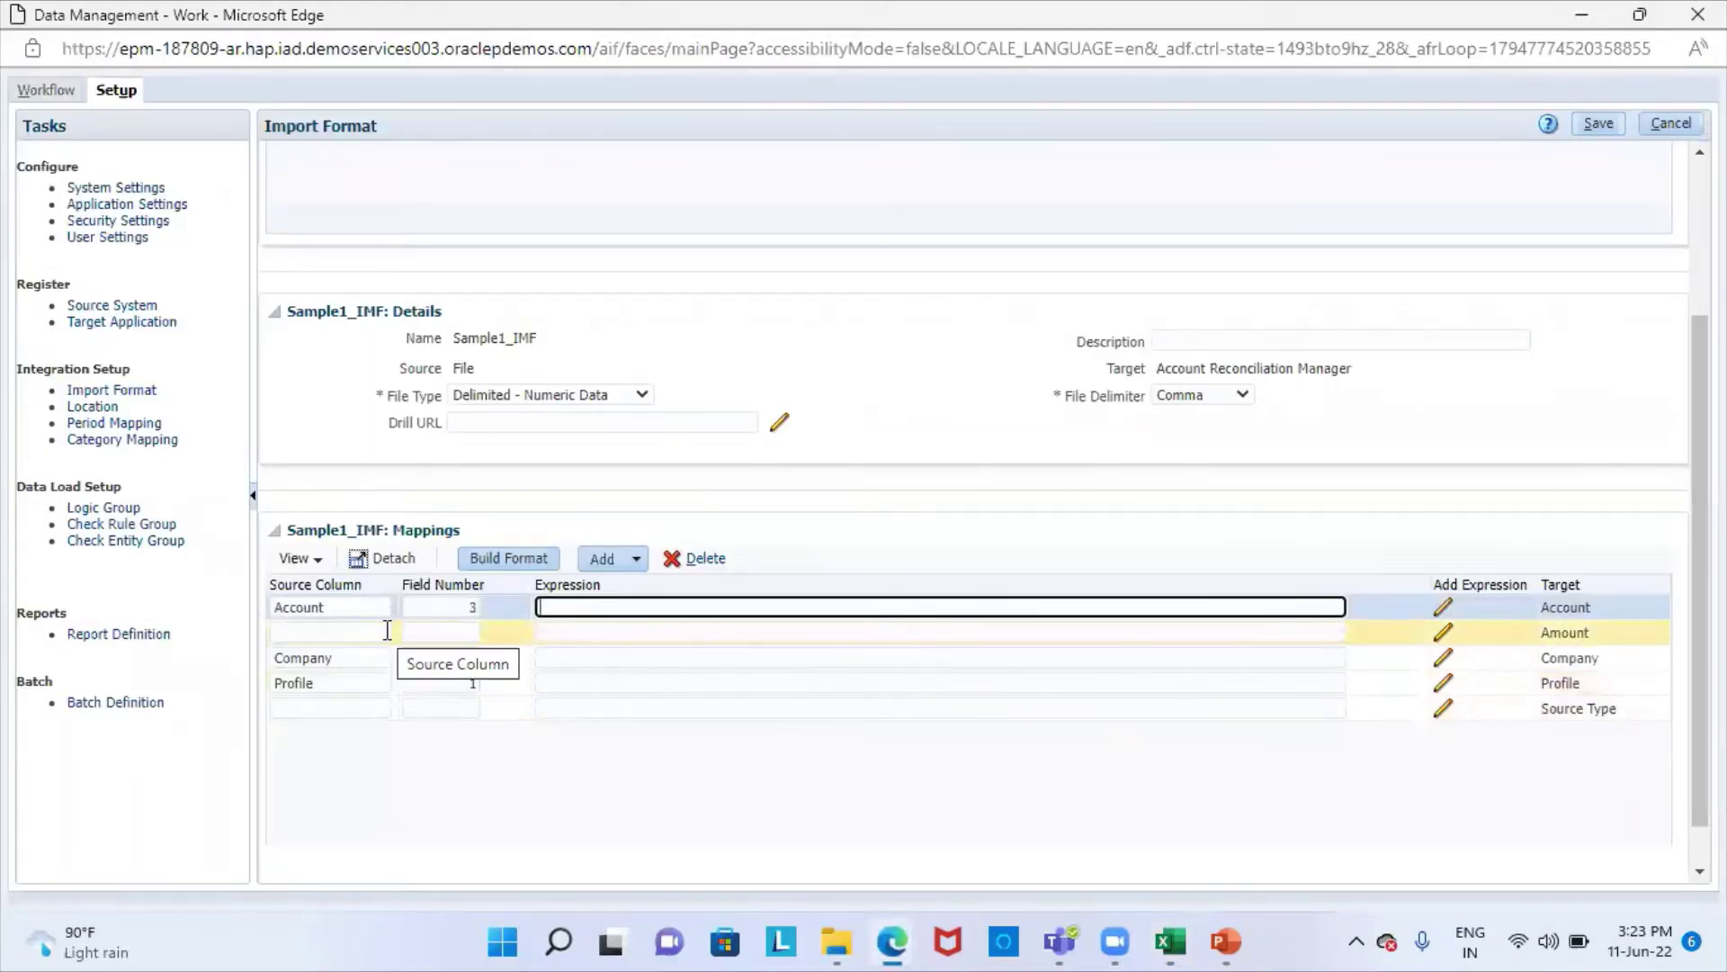
pyautogui.click(636, 558)
pyautogui.click(643, 613)
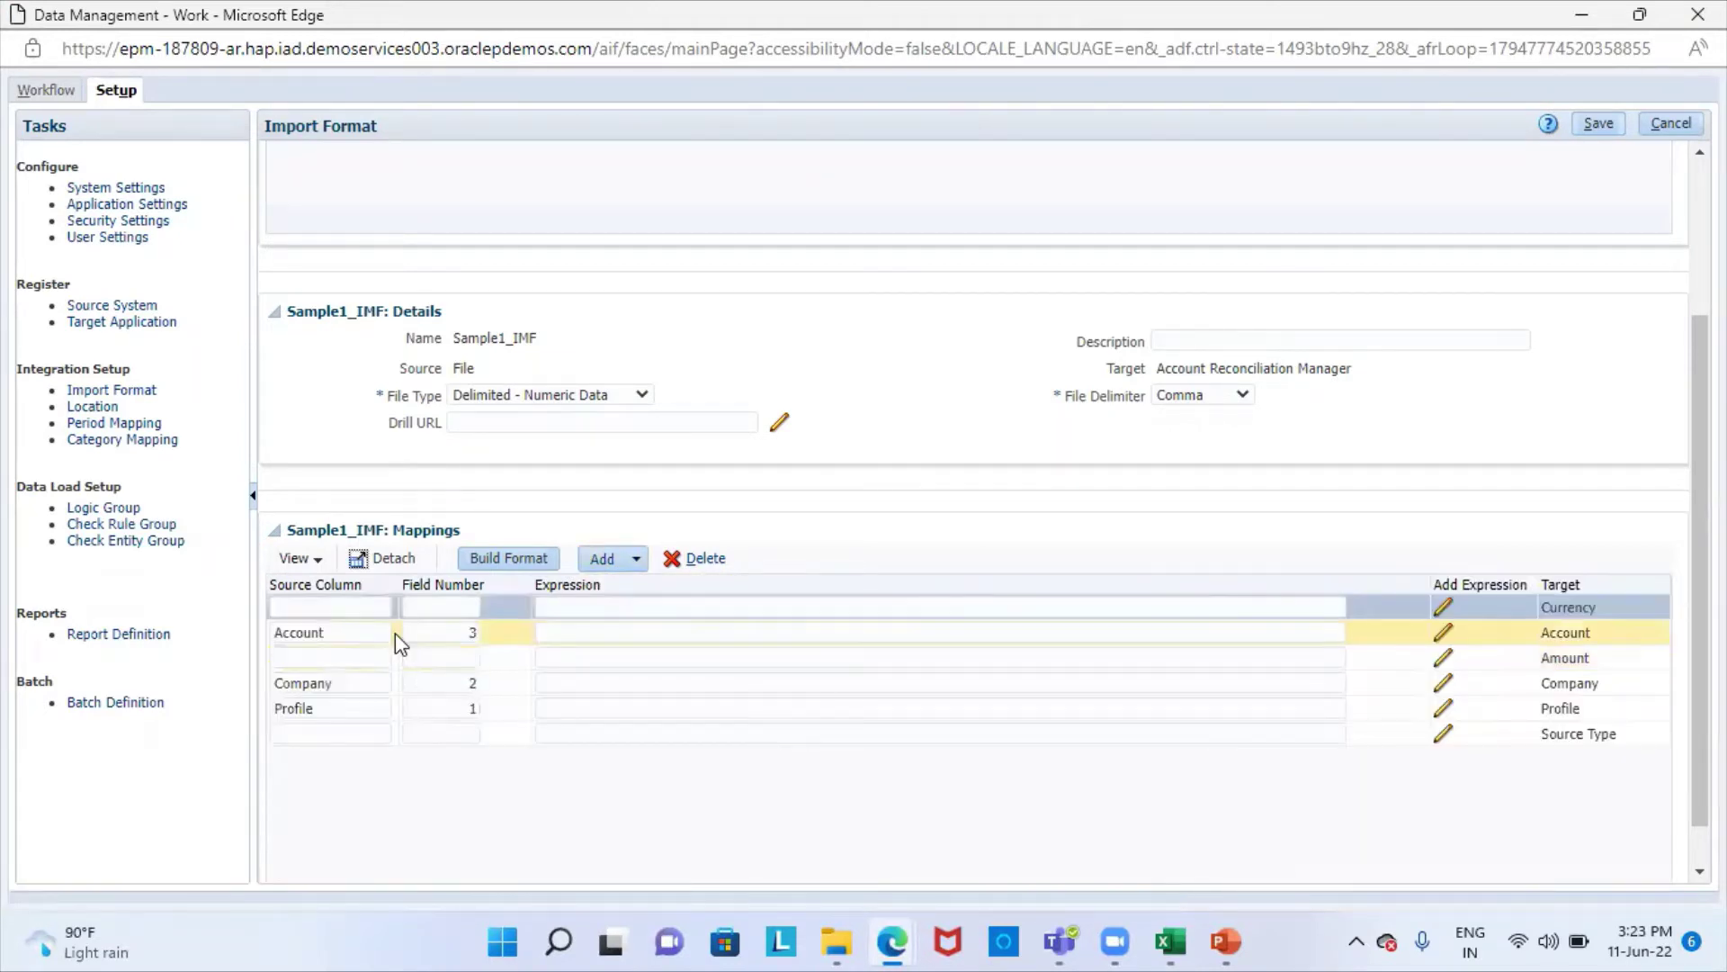
pyautogui.click(365, 605)
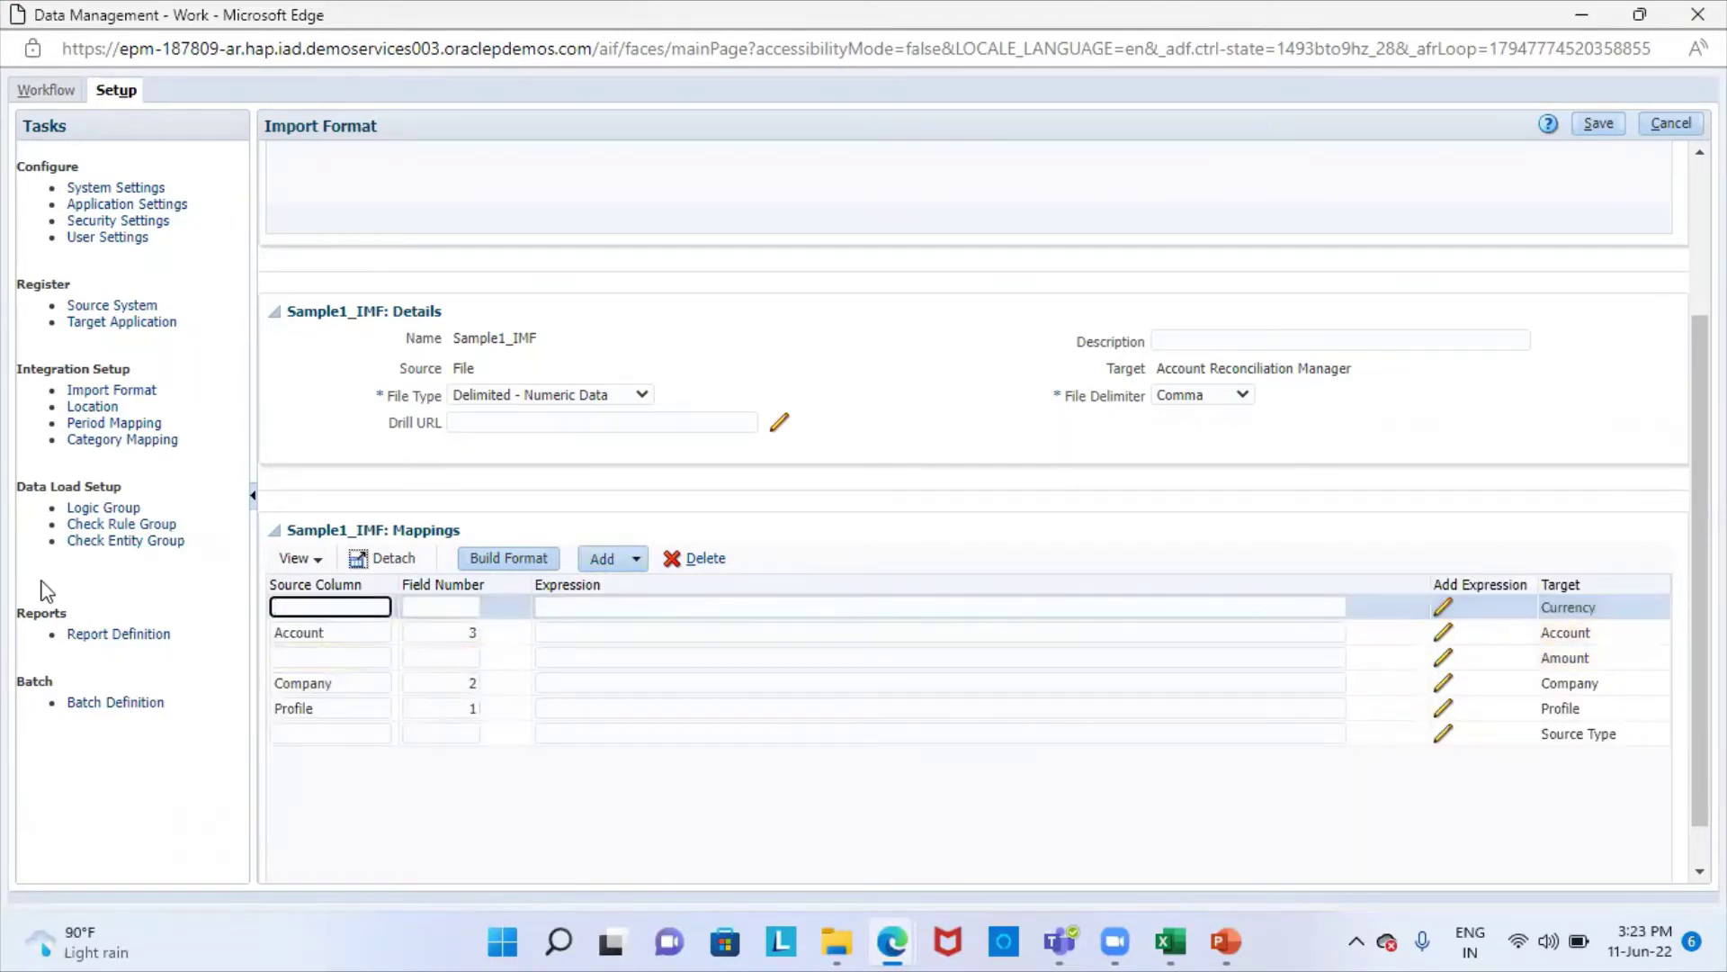
pyautogui.write('Currency')
pyautogui.click(461, 606)
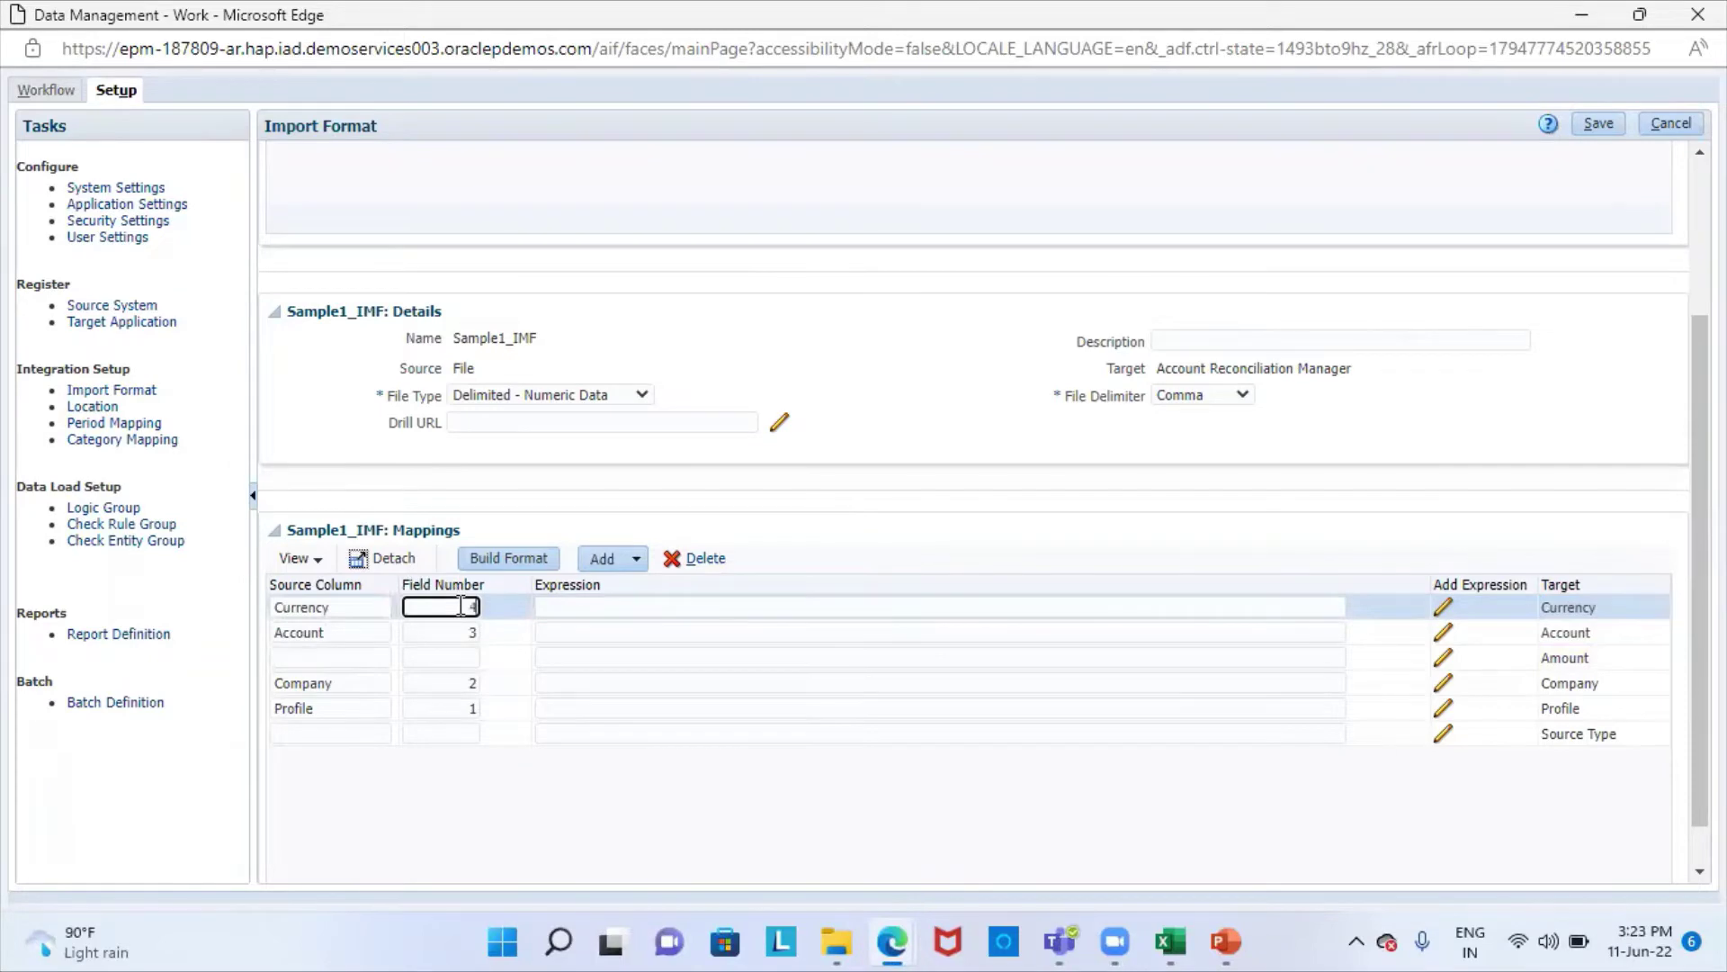
pyautogui.write('4')
# - Check the Amount column's position in the Excel source file and map the Amount target to source column Amount, field number 5
pyautogui.click(1170, 942)
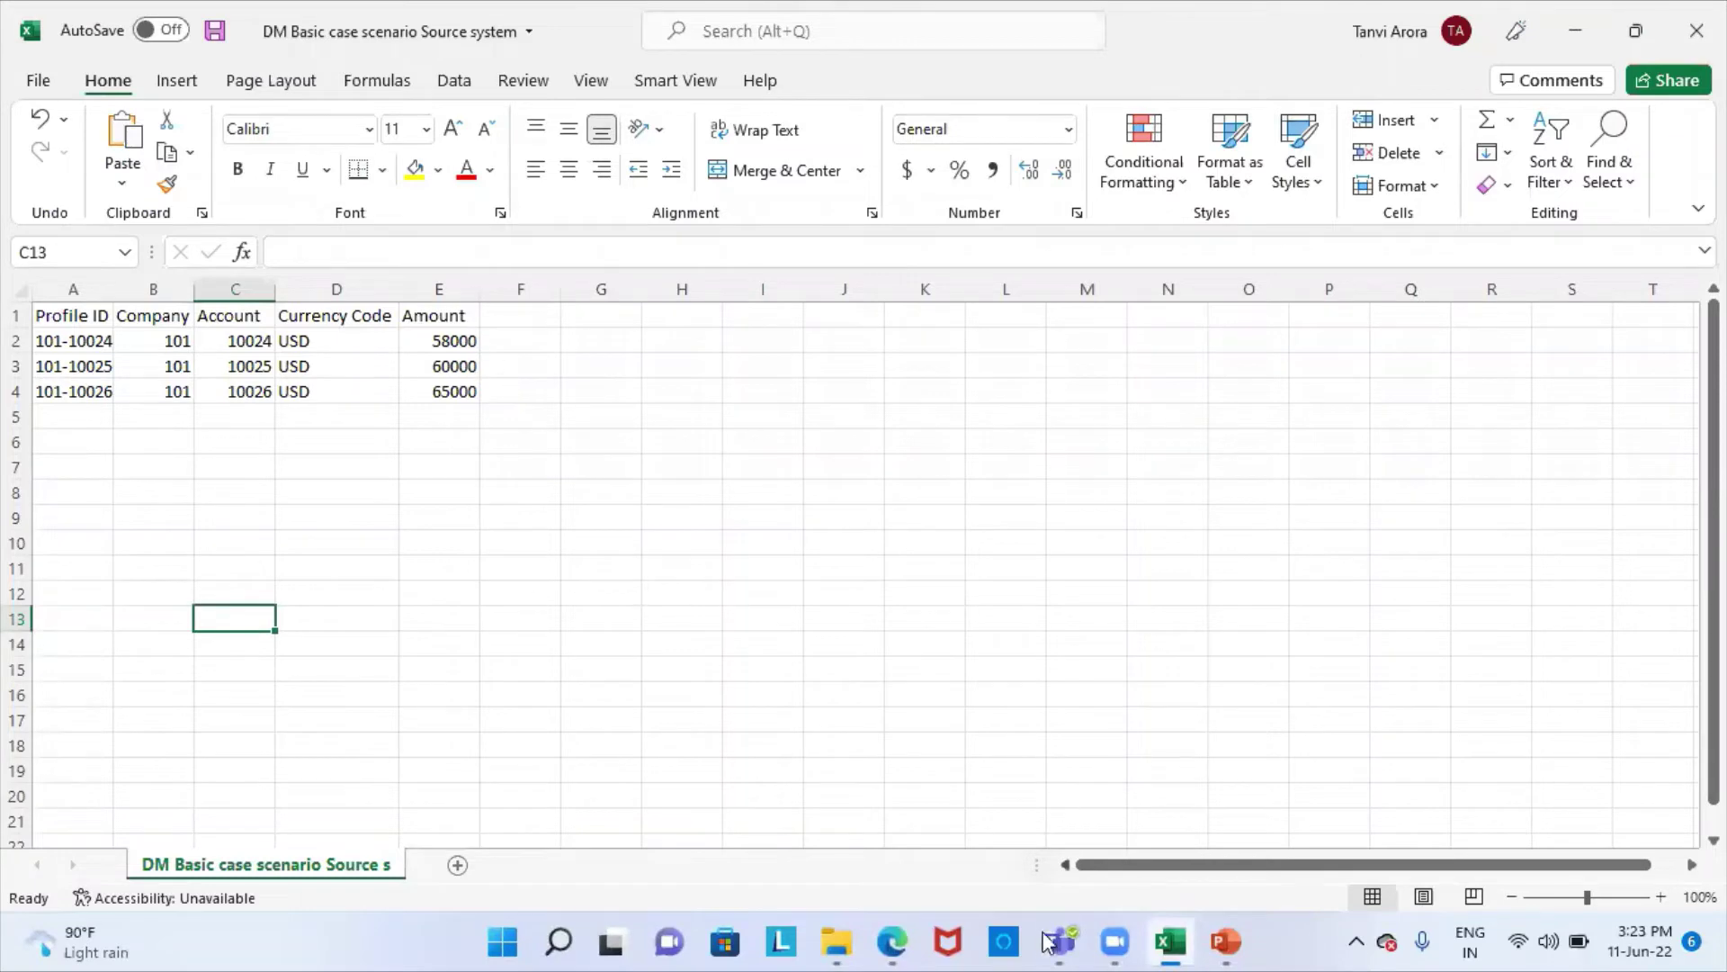
pyautogui.moveTo(893, 942)
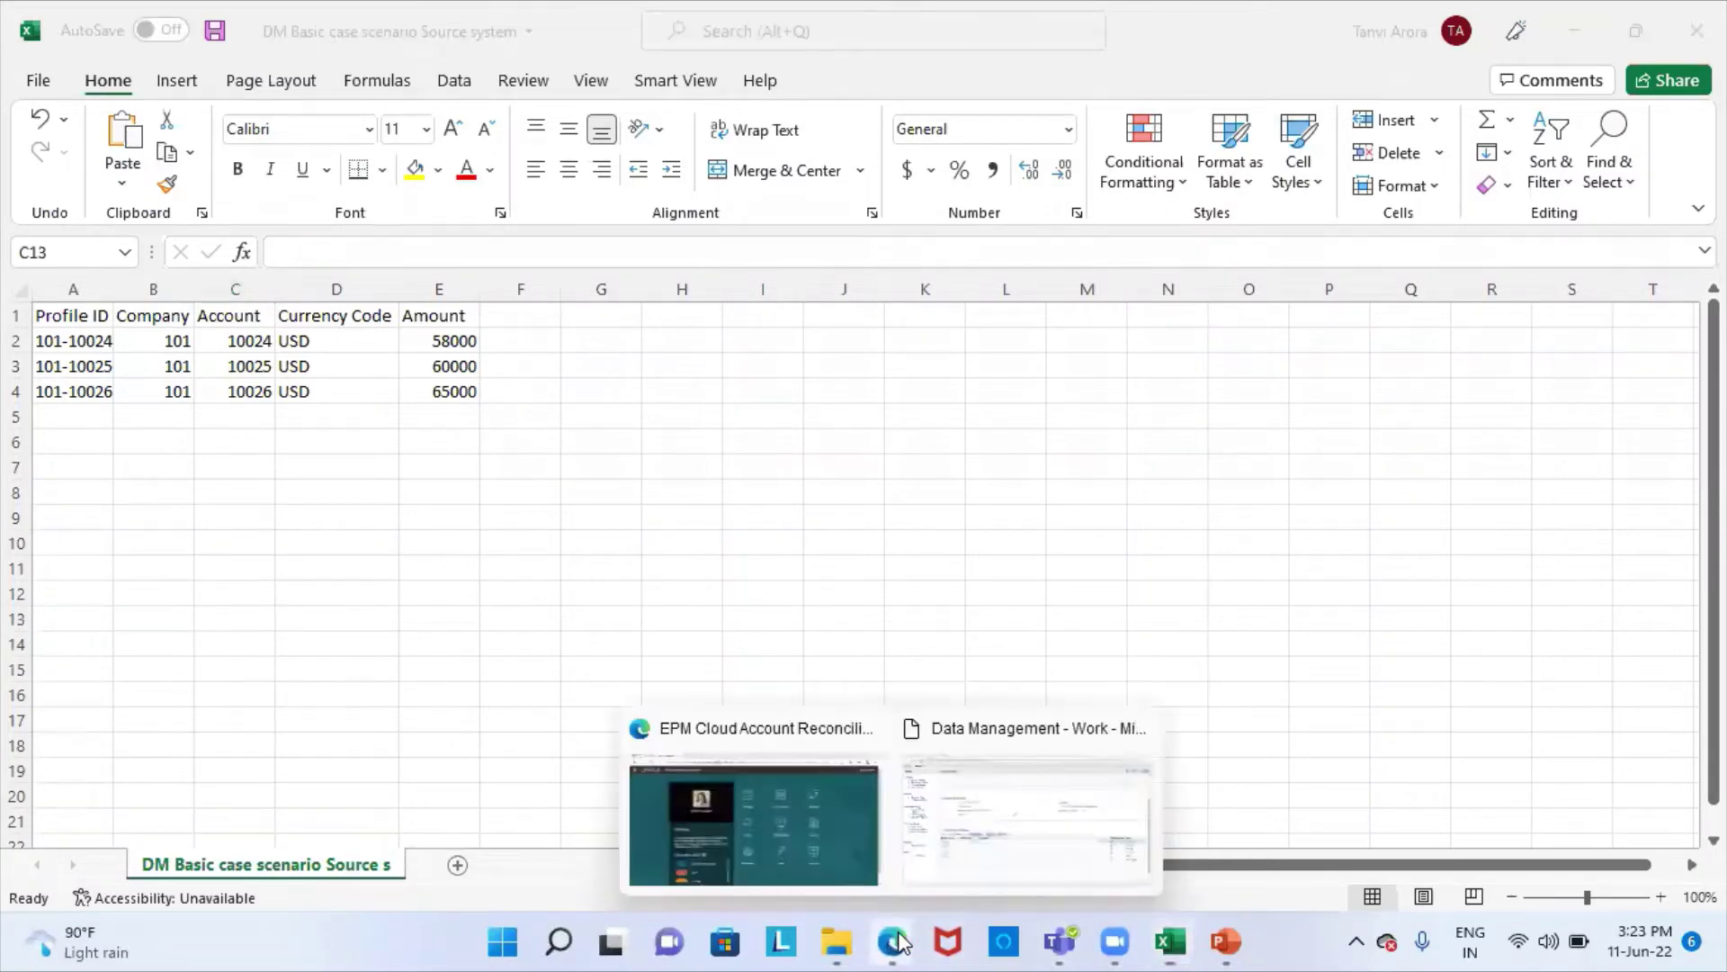
pyautogui.click(987, 836)
pyautogui.click(314, 656)
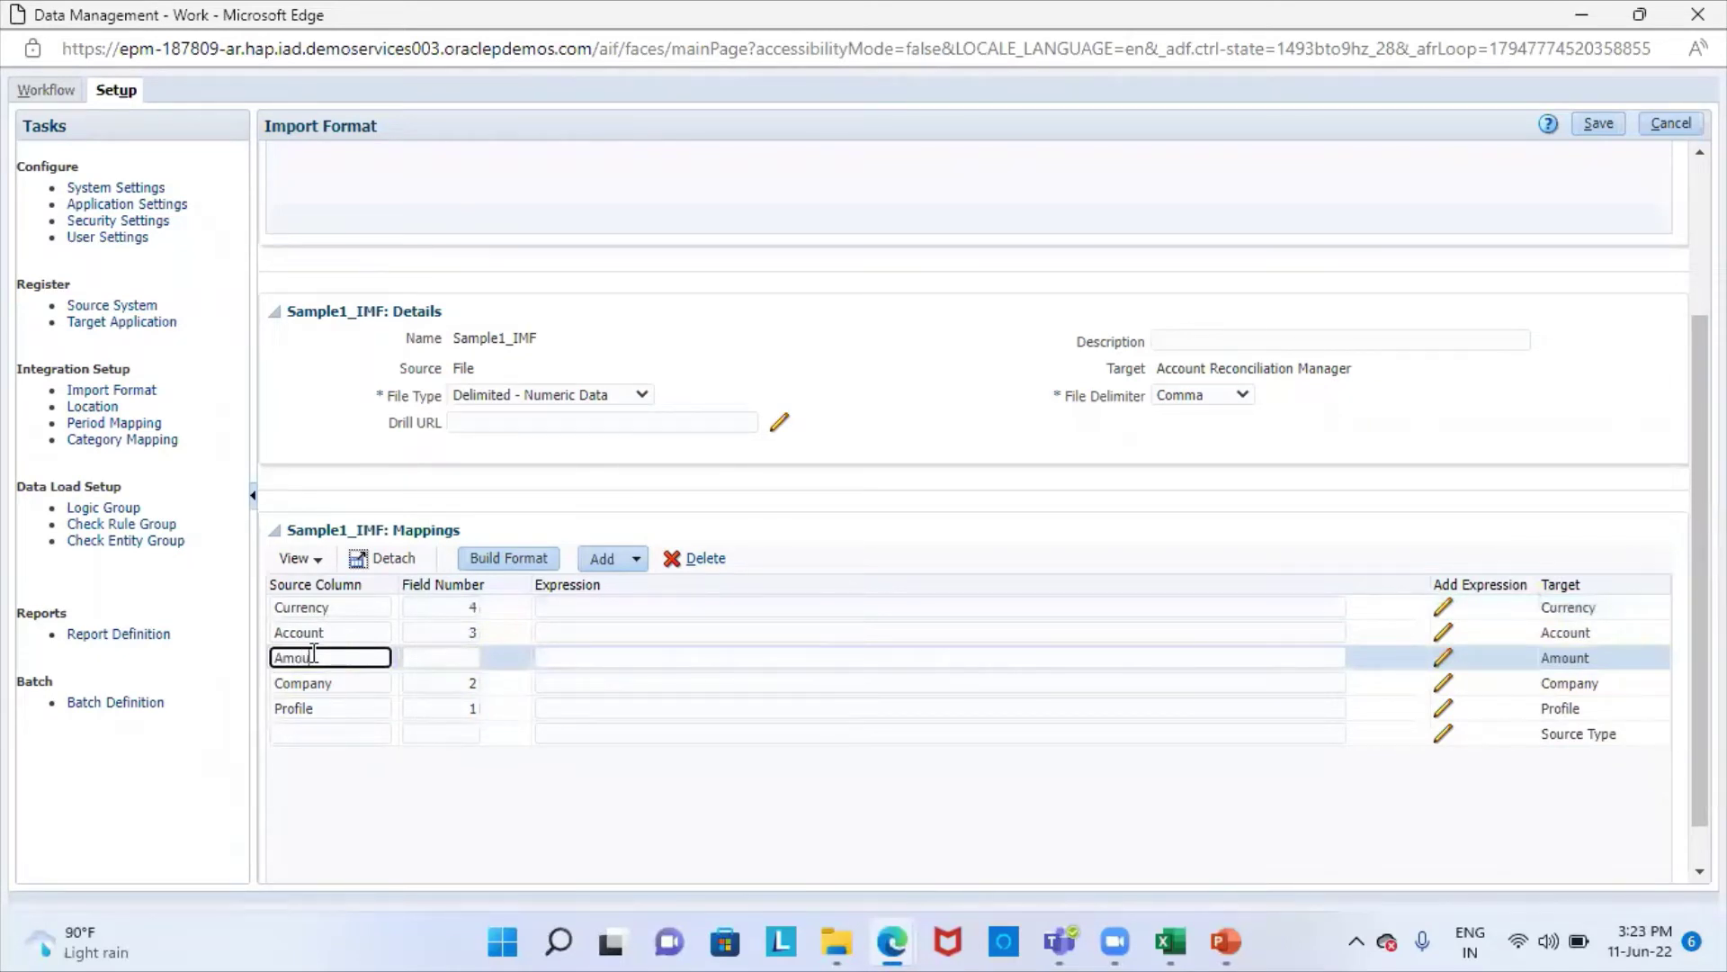
pyautogui.click(460, 663)
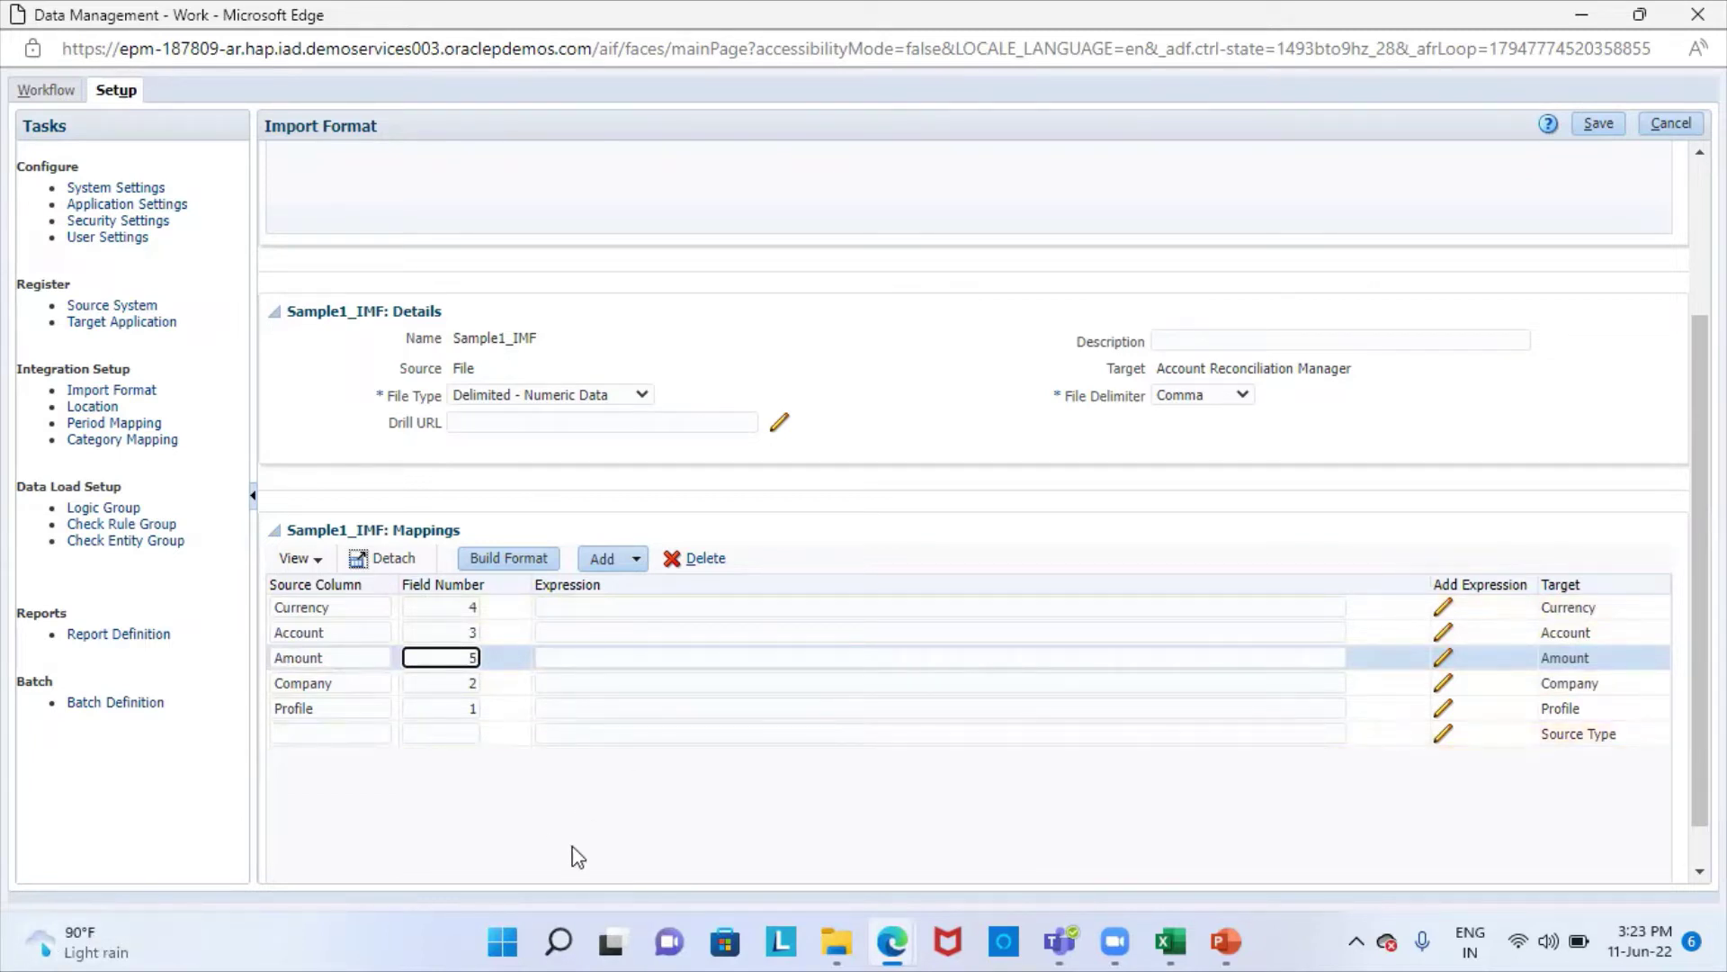
# - Save the Sample1_IMF import format with its column mappings
pyautogui.hotkey('alt', 's')
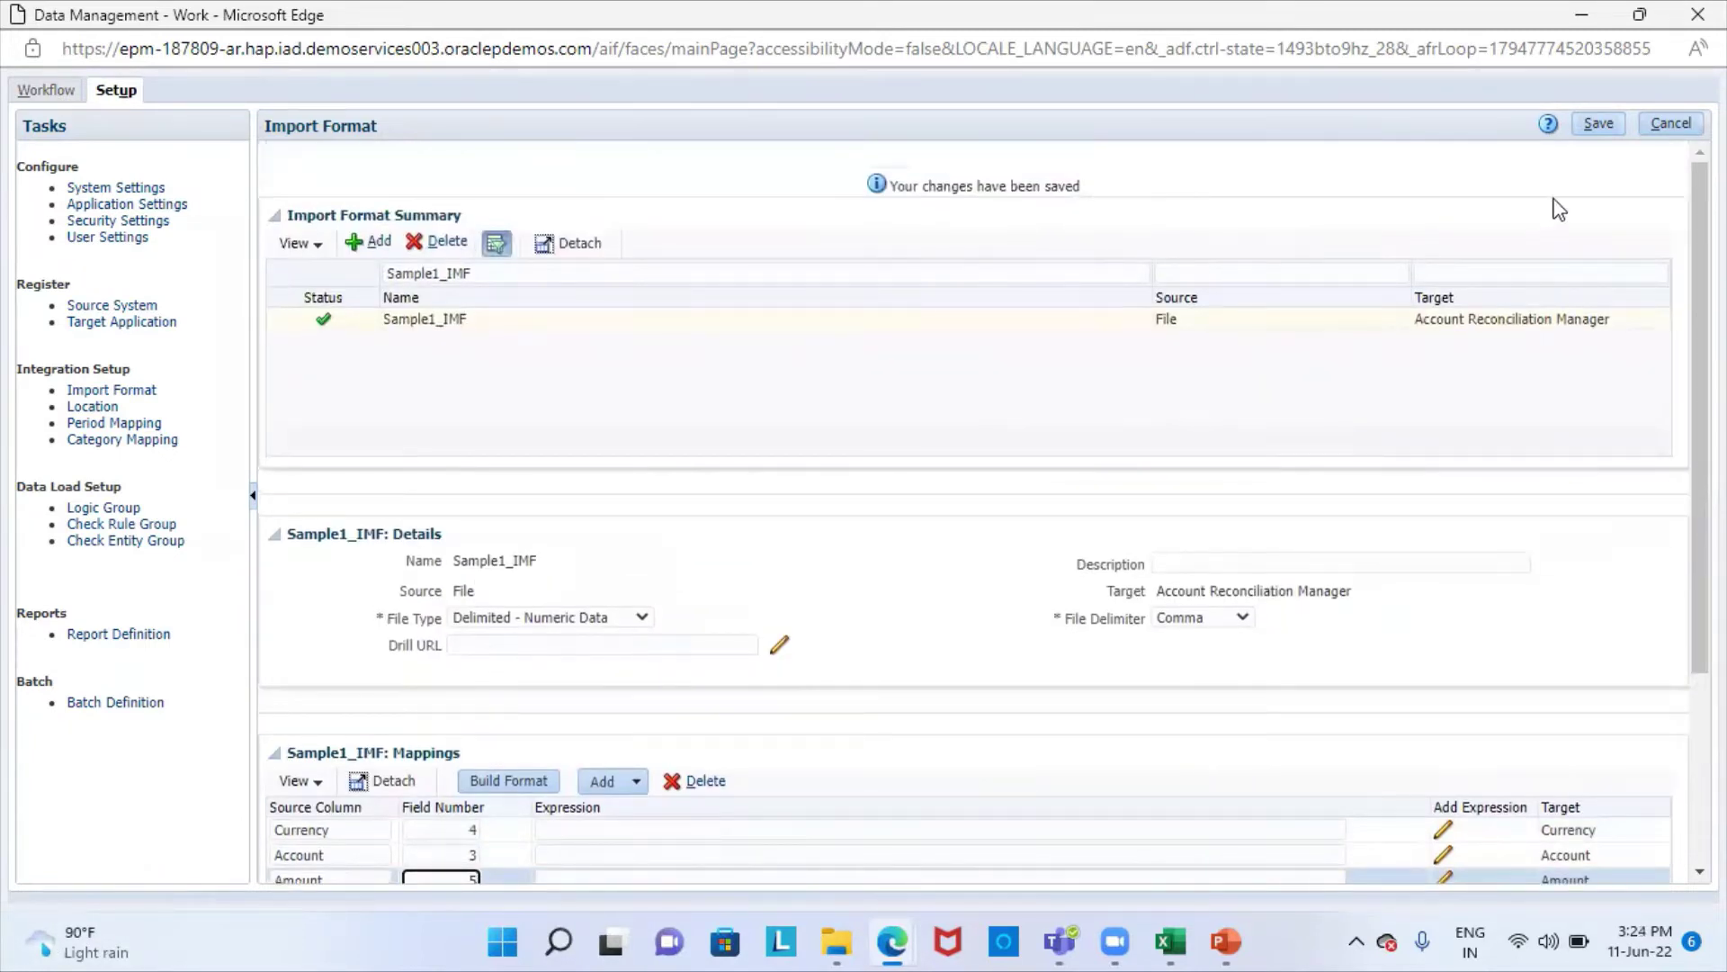
pyautogui.click(1587, 131)
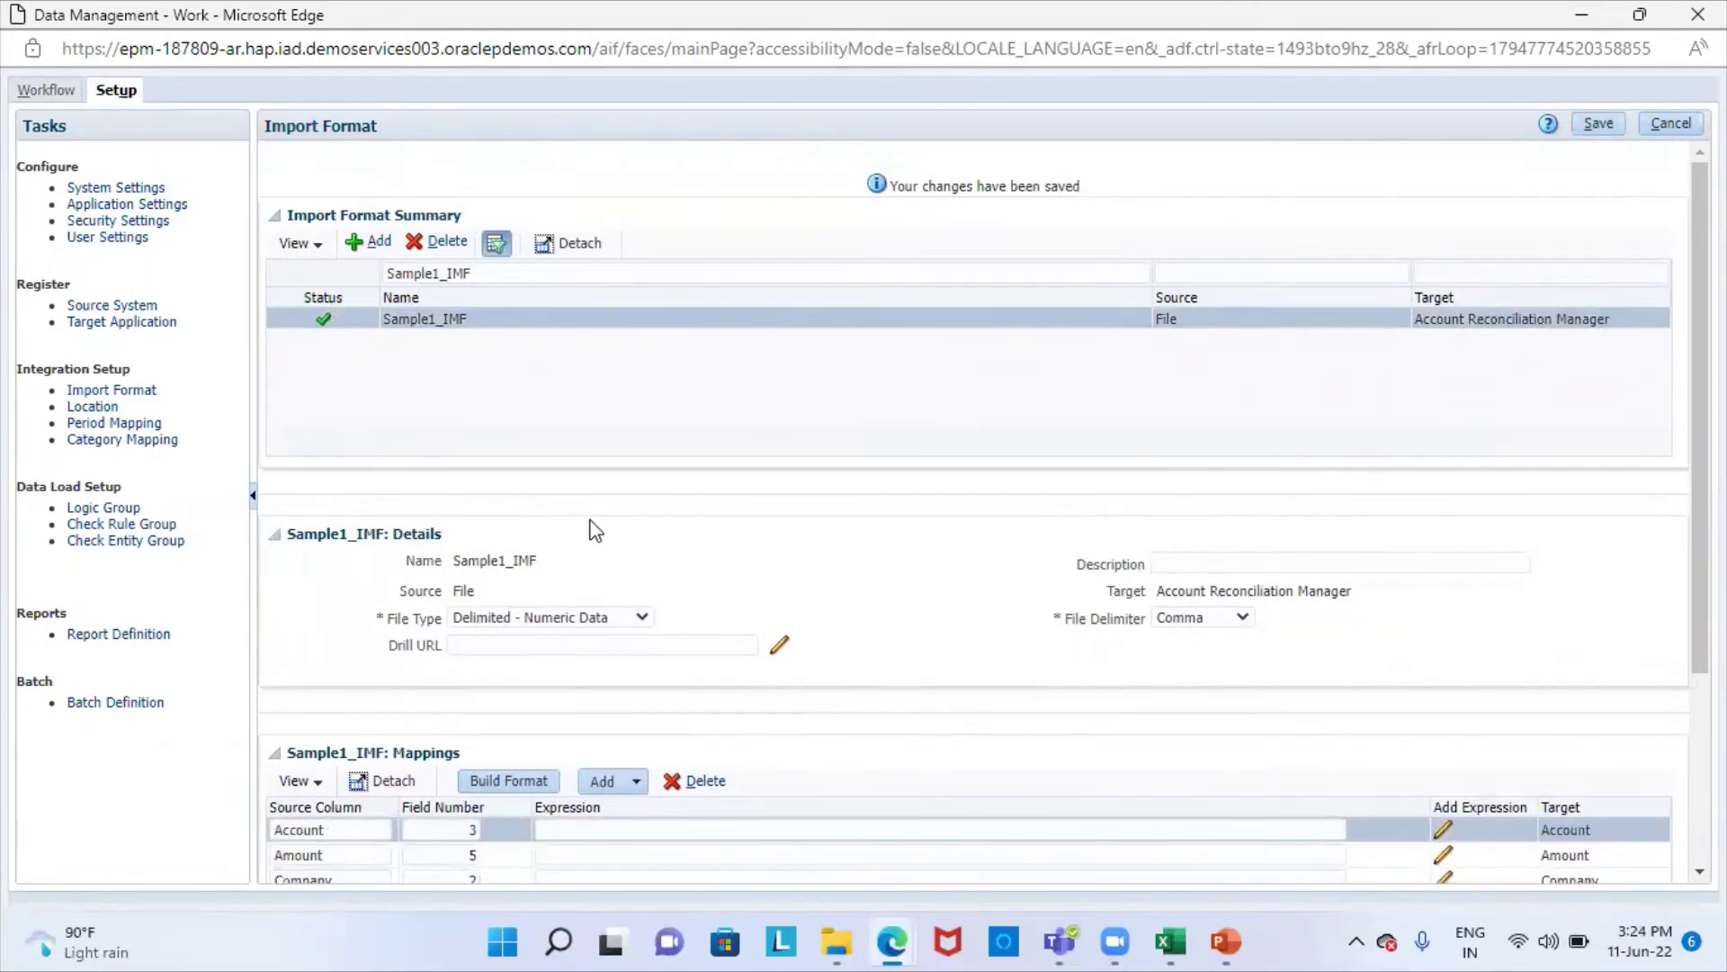
pyautogui.scroll(-2, 594, 531)
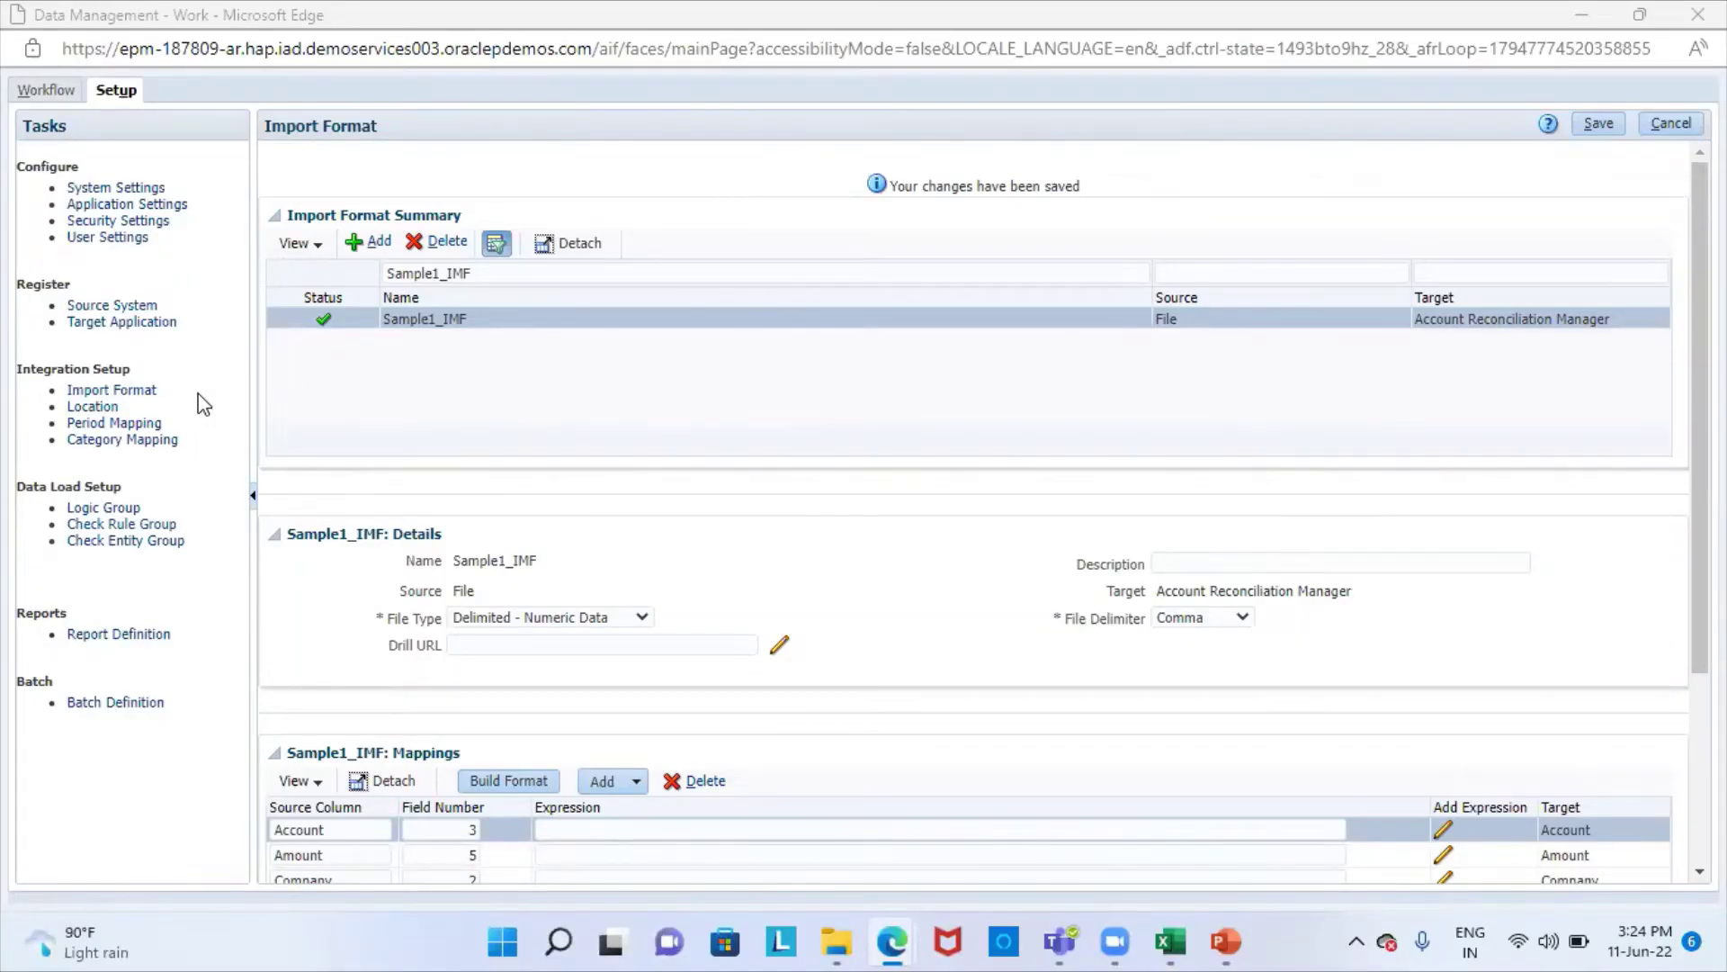
# - Add a new location in the integration setup and name it Sample1_LOC
pyautogui.click(97, 403)
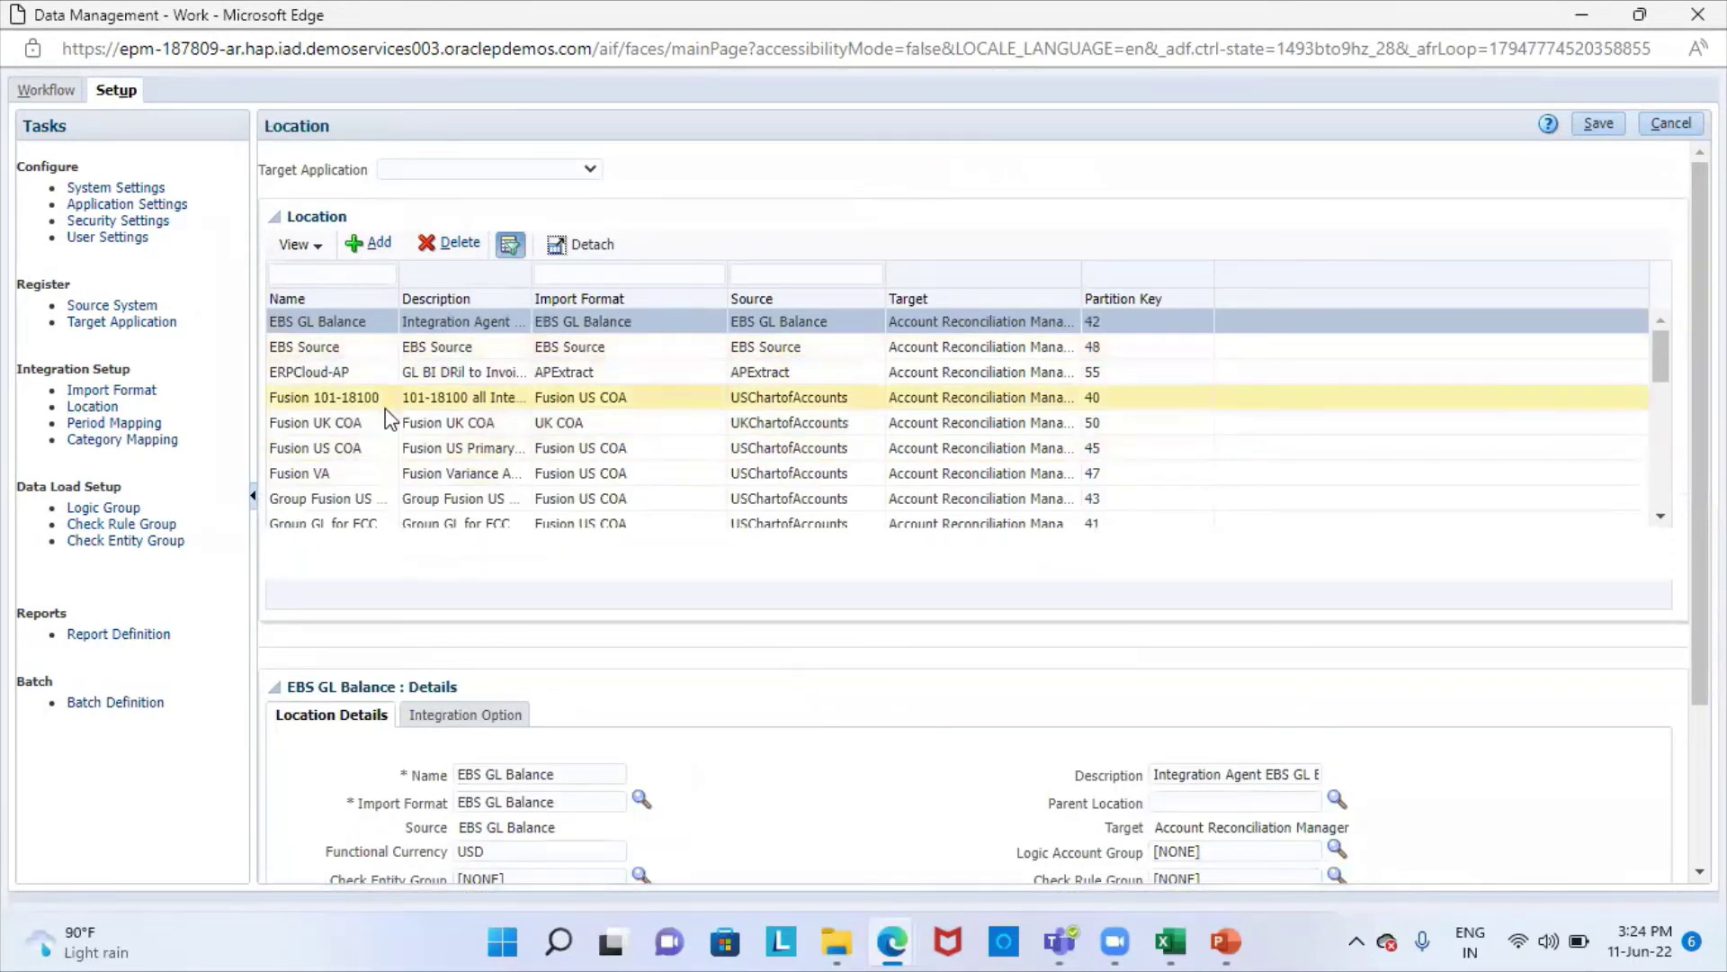
pyautogui.click(386, 247)
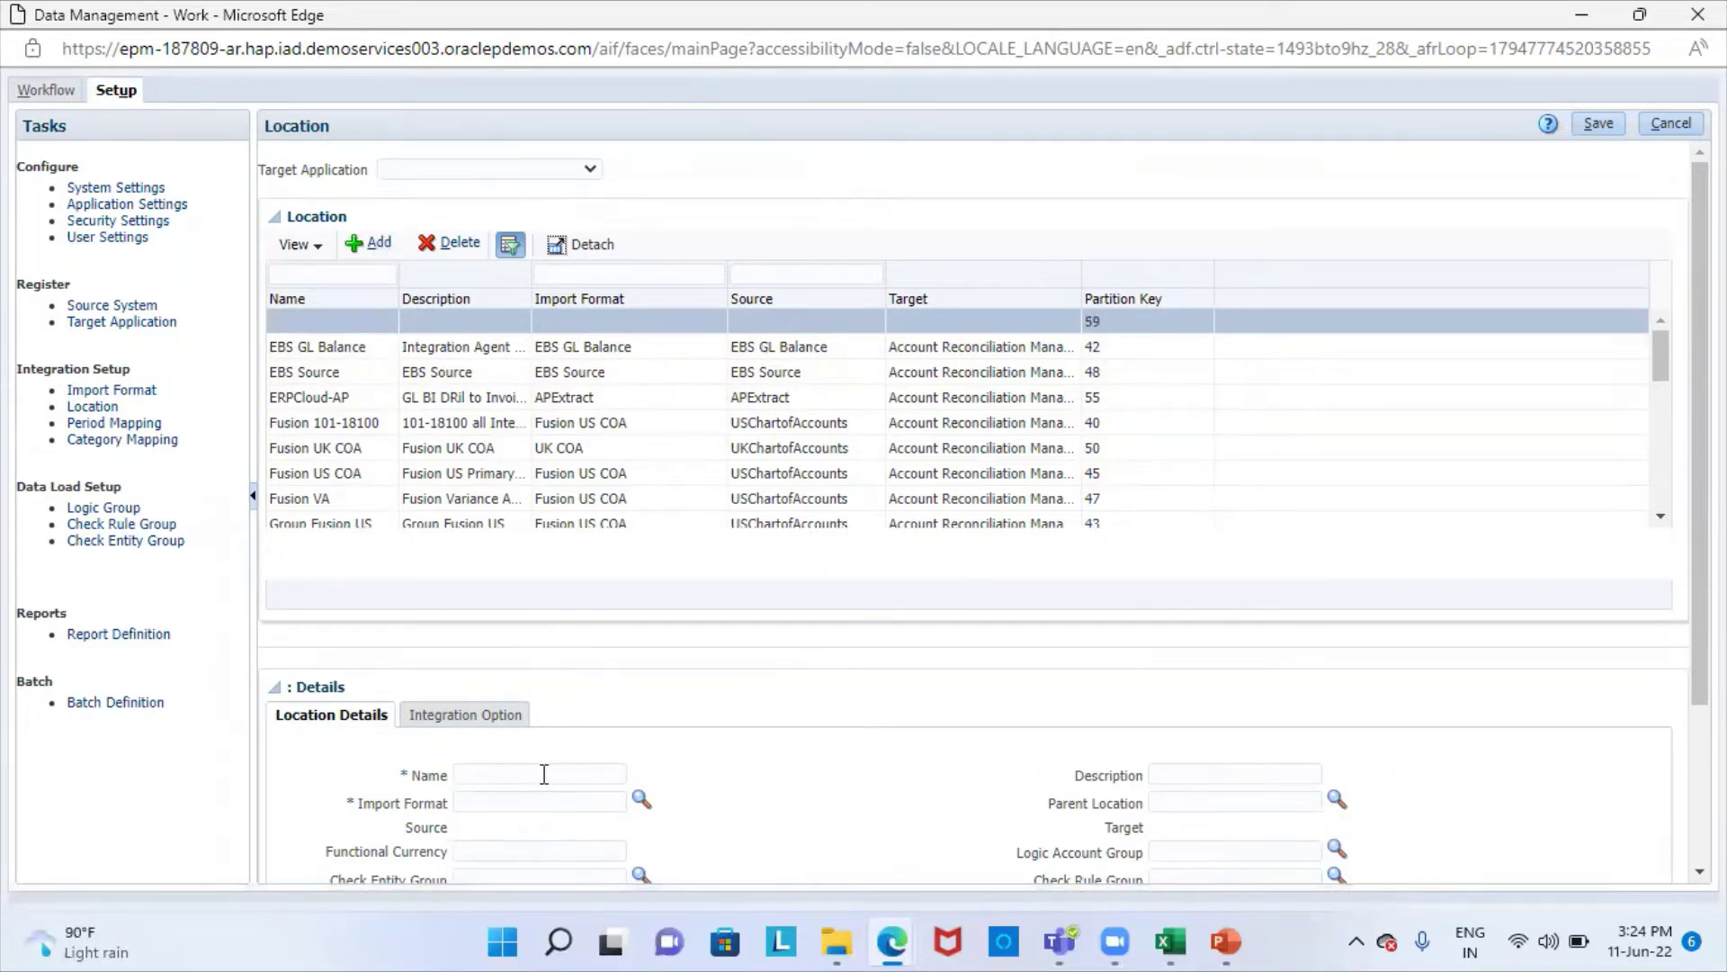
pyautogui.scroll(-2, 531, 691)
pyautogui.click(541, 664)
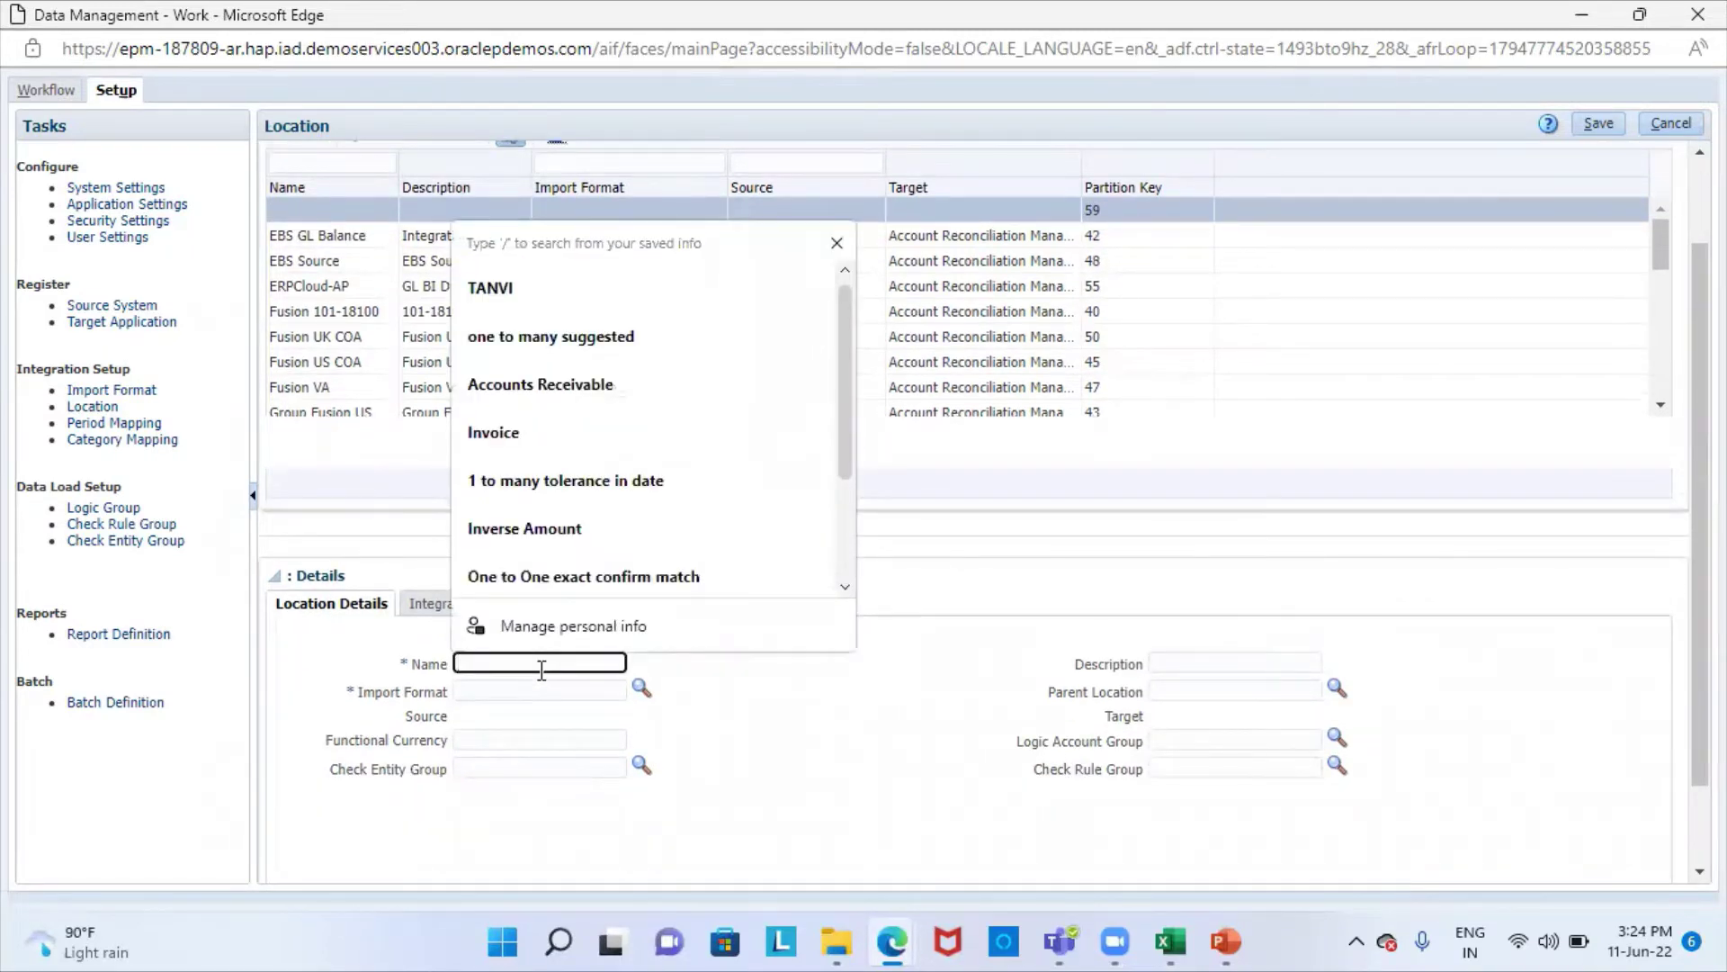
pyautogui.write('Sample')
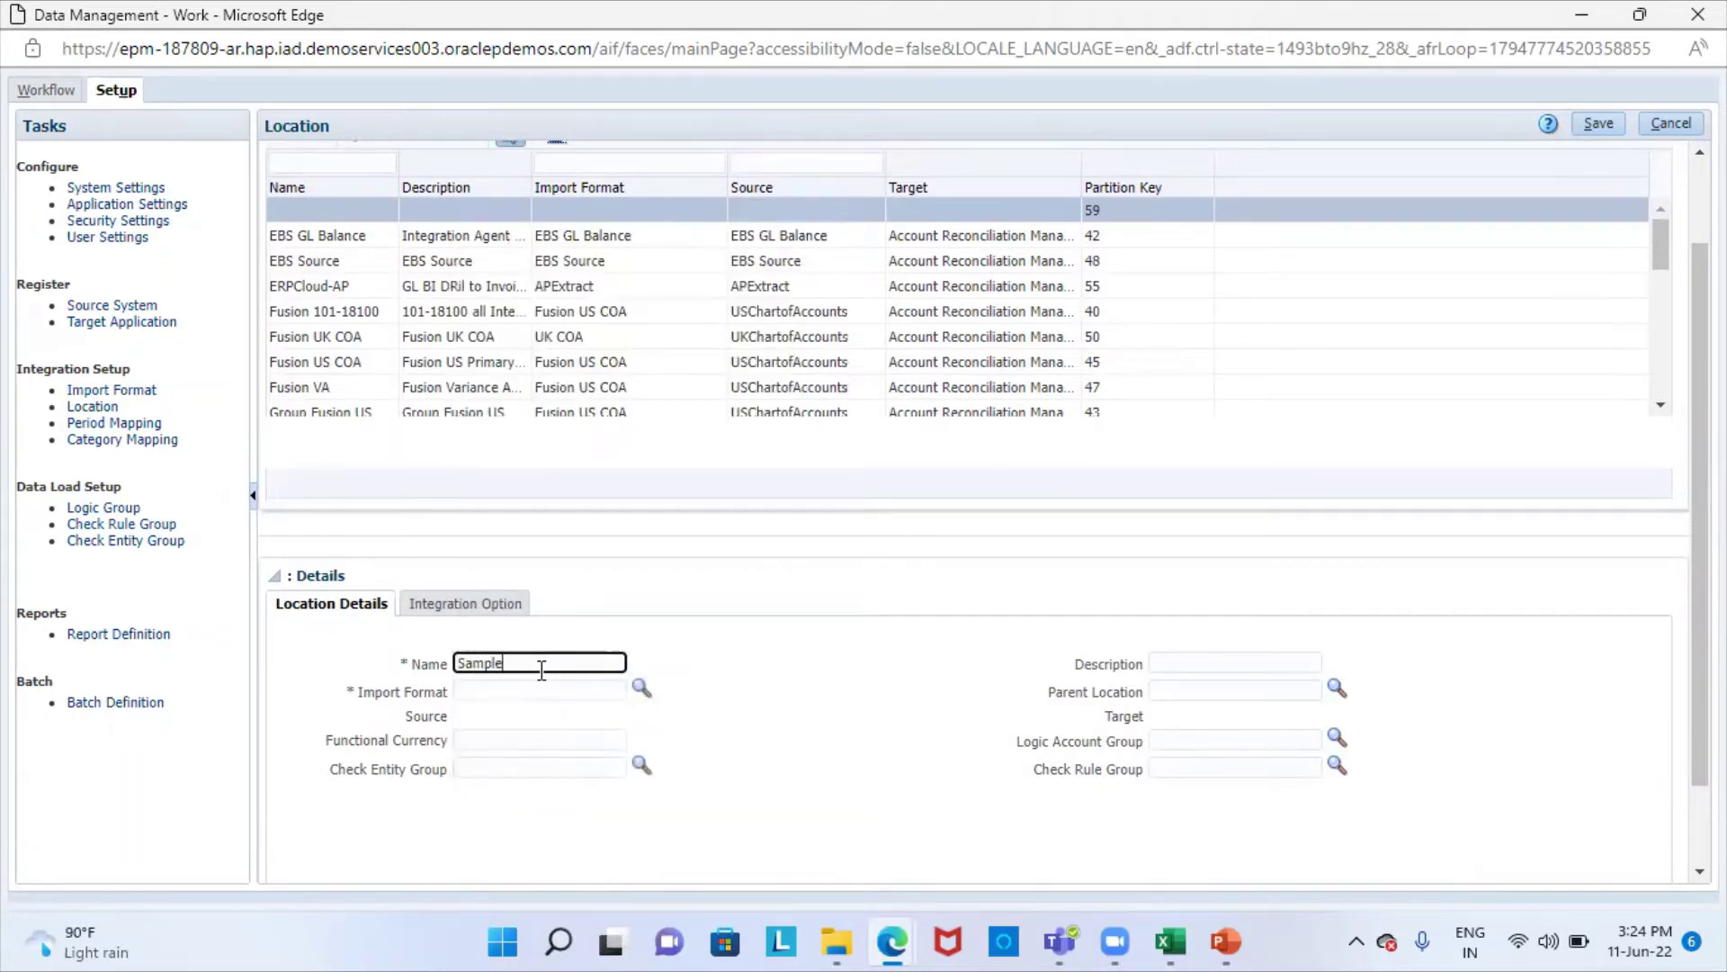
pyautogui.write('1_LOC')
# - Assign the Sample1_IMF import format to the Sample1_LOC location and save the location
pyautogui.click(640, 688)
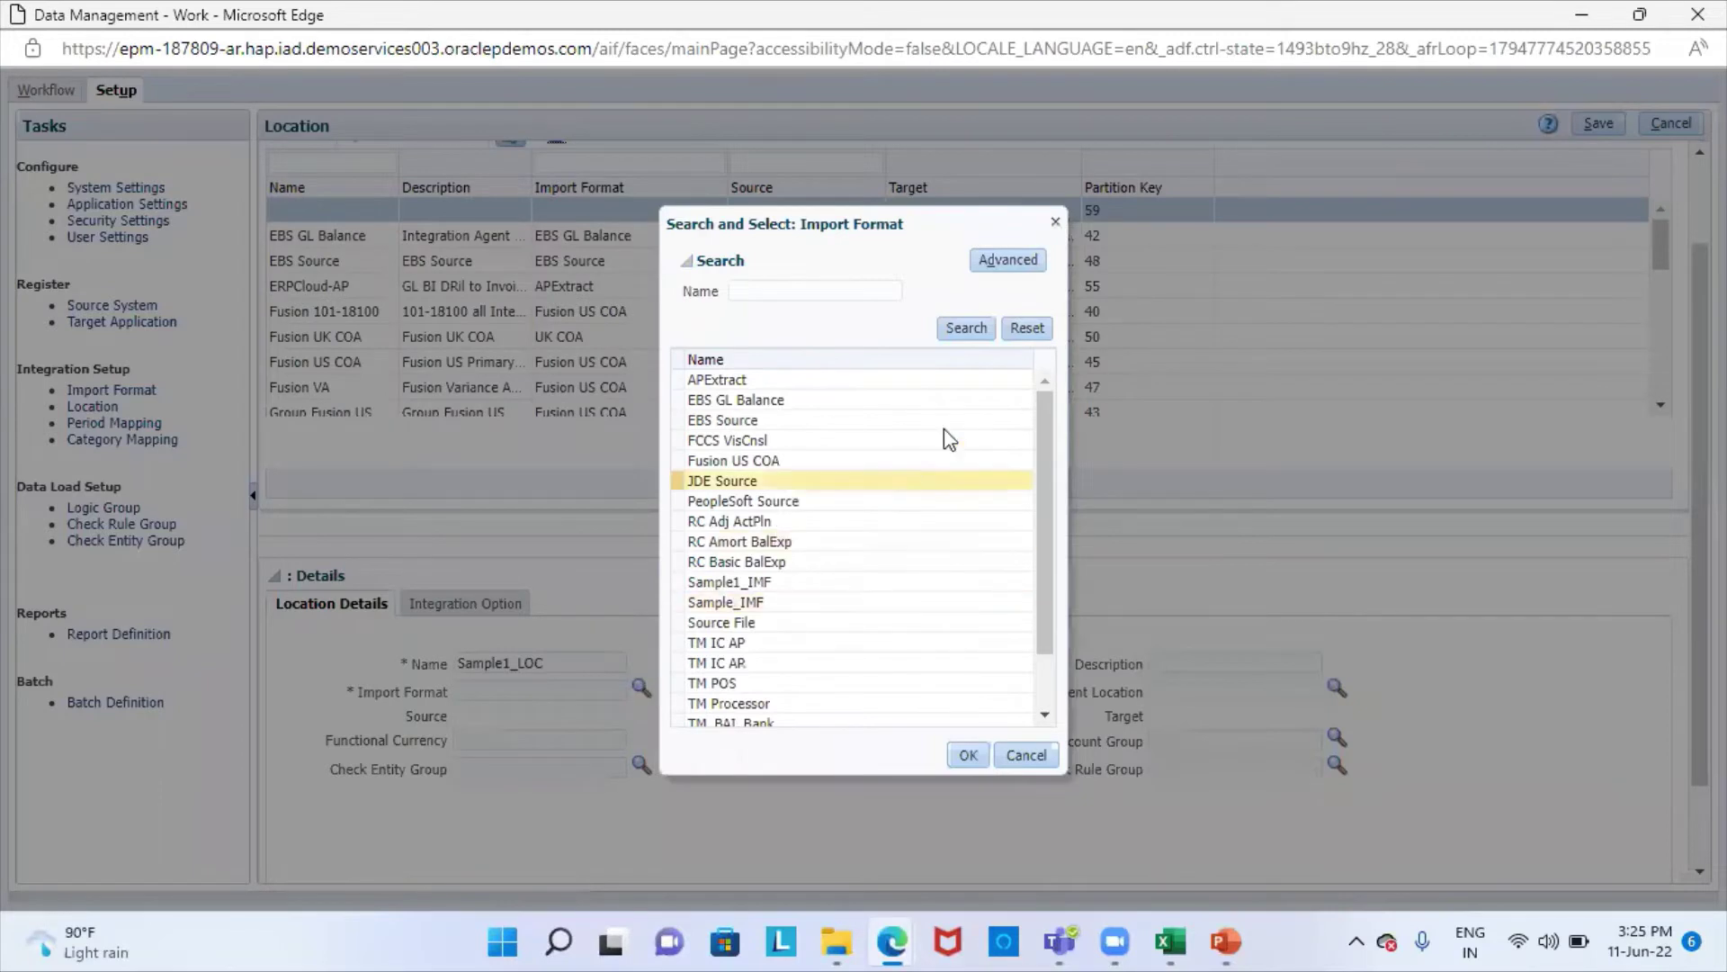
pyautogui.click(1028, 329)
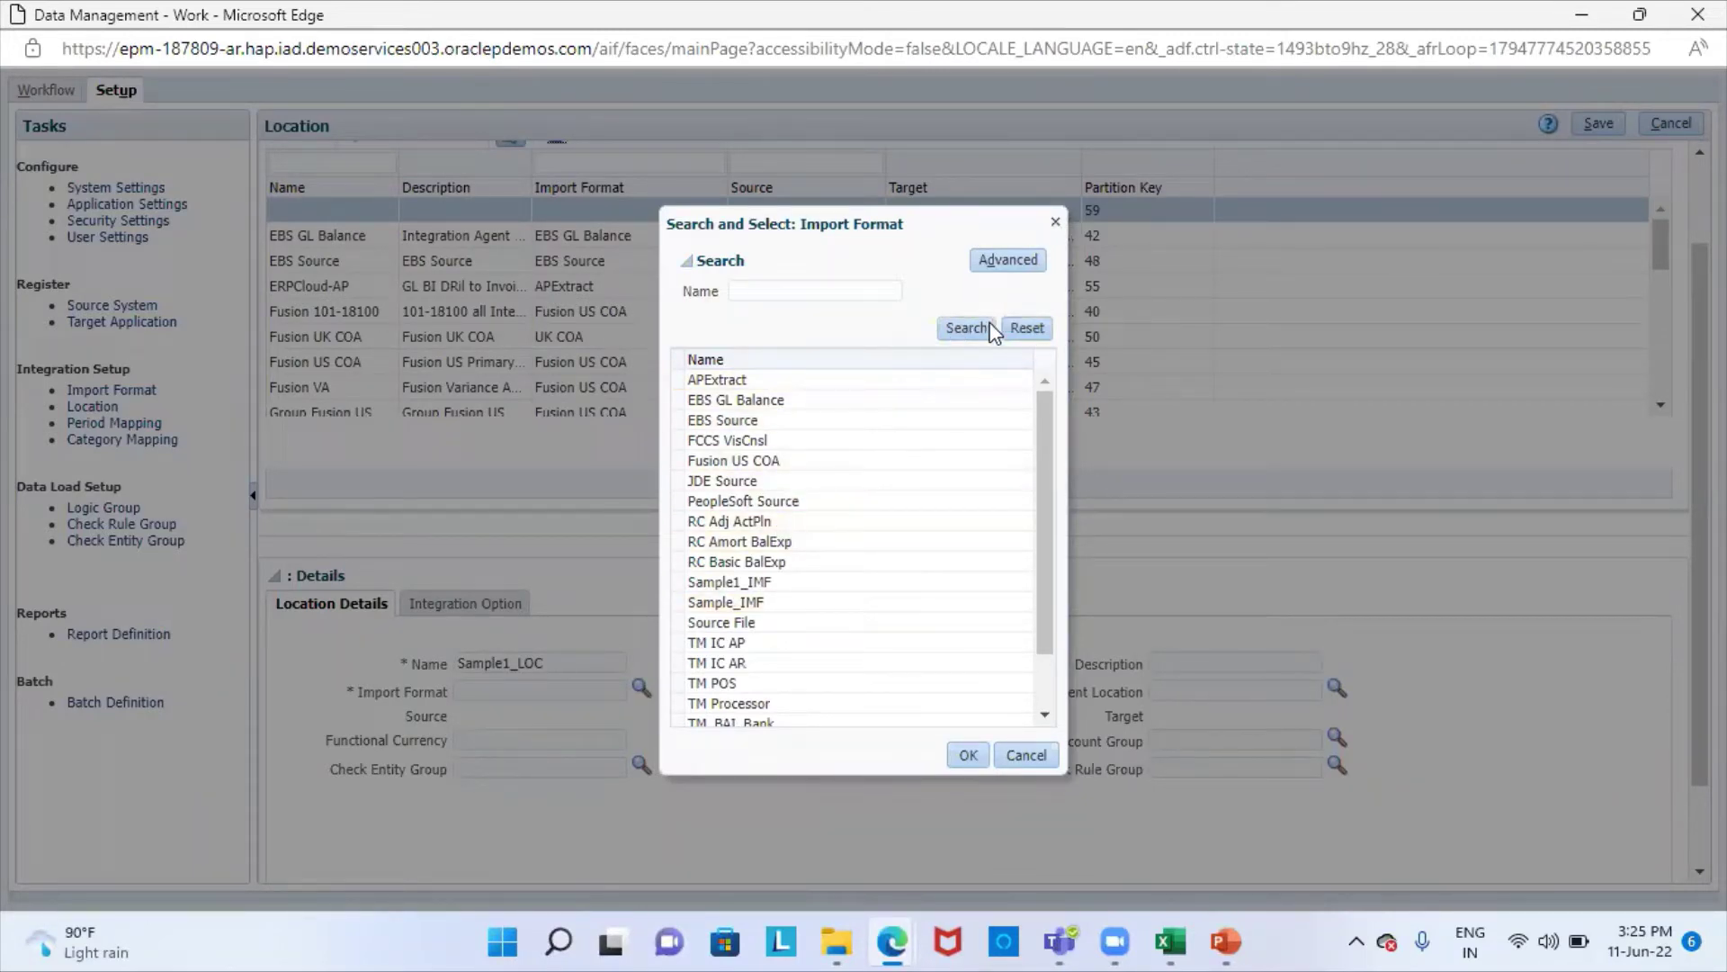
pyautogui.scroll(-2, 1039, 706)
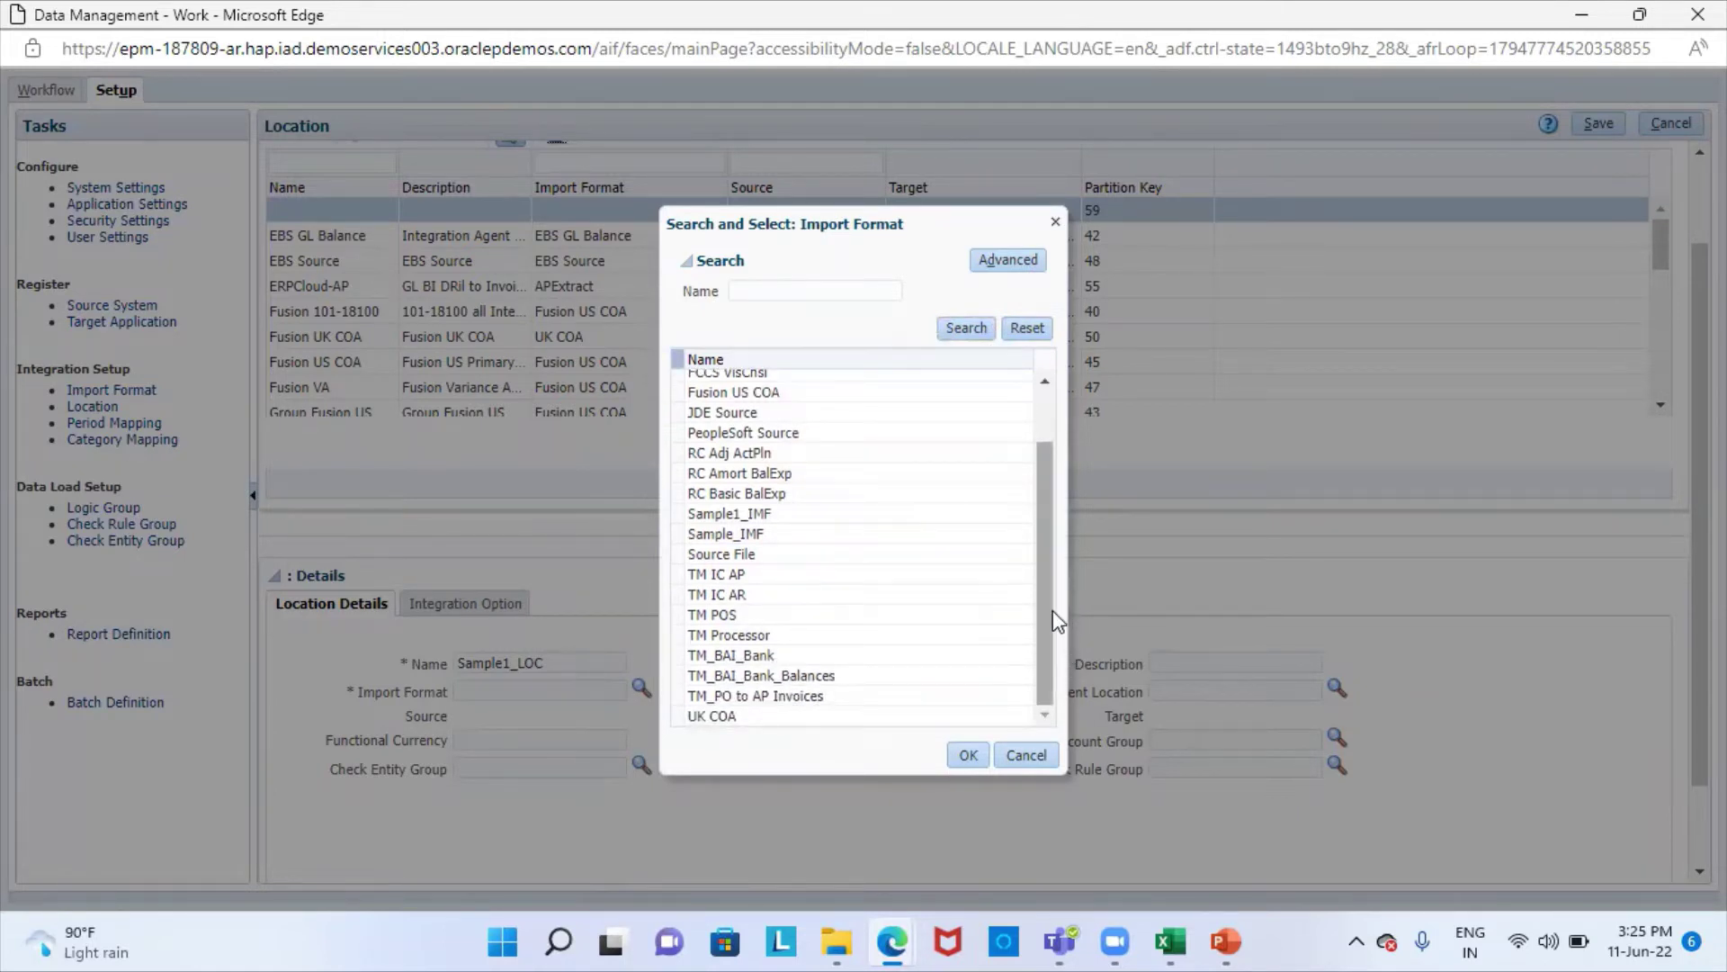
pyautogui.click(781, 514)
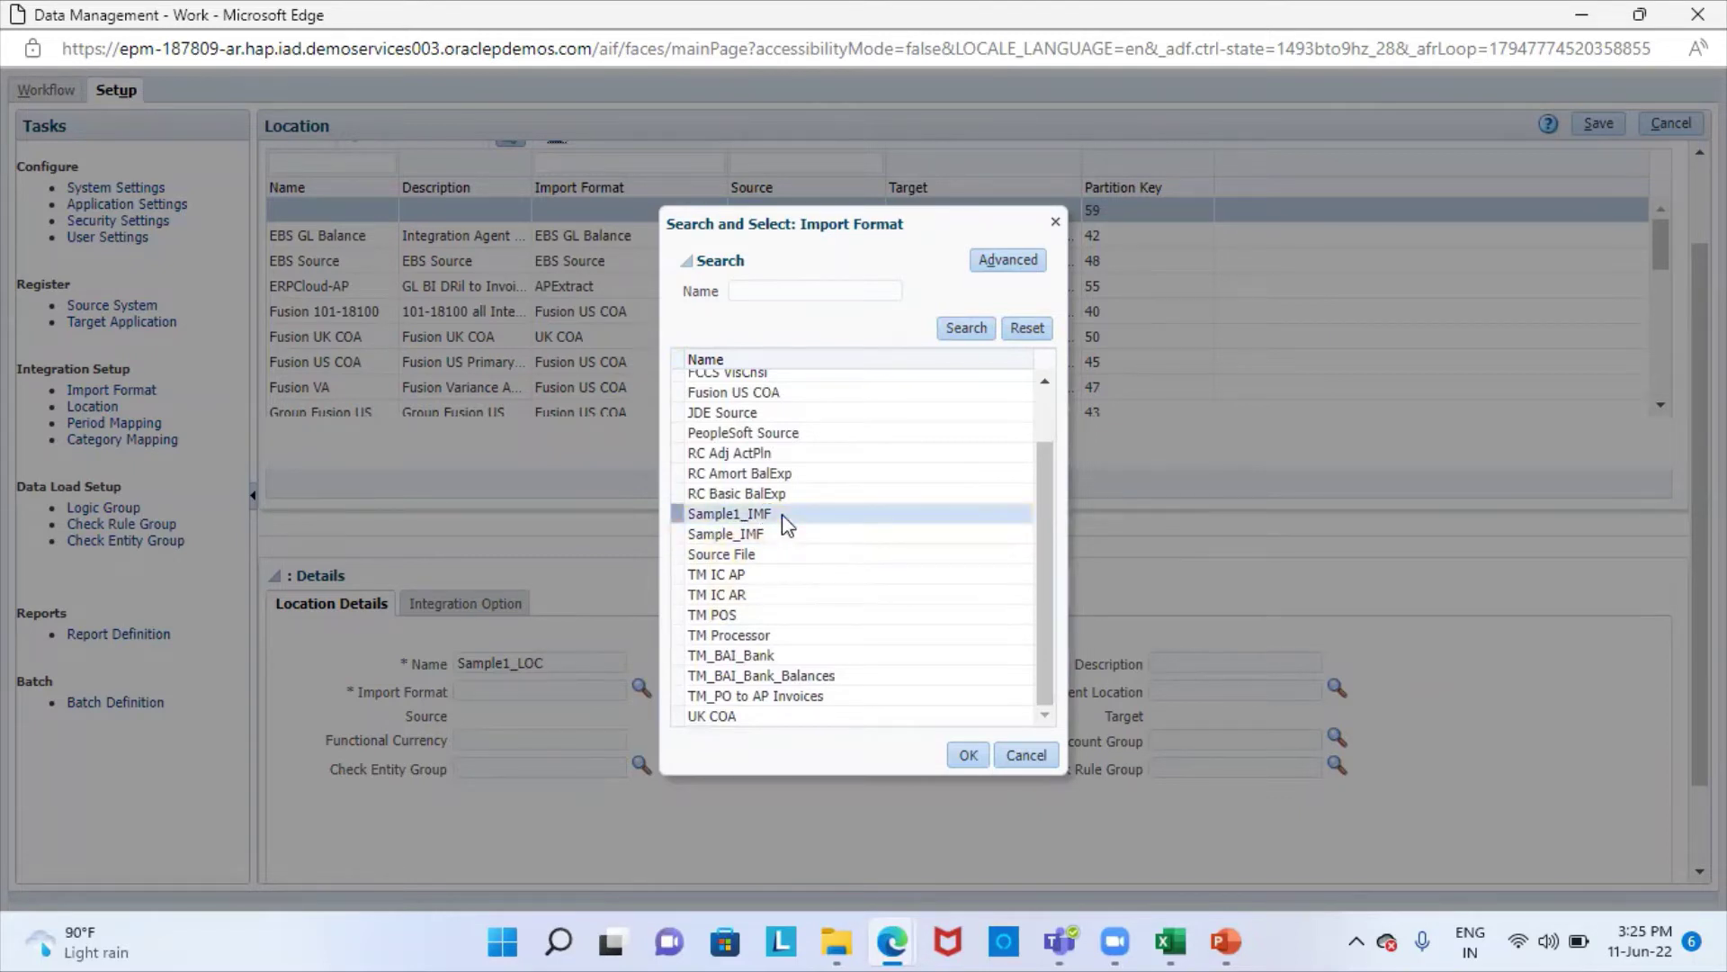
pyautogui.click(957, 763)
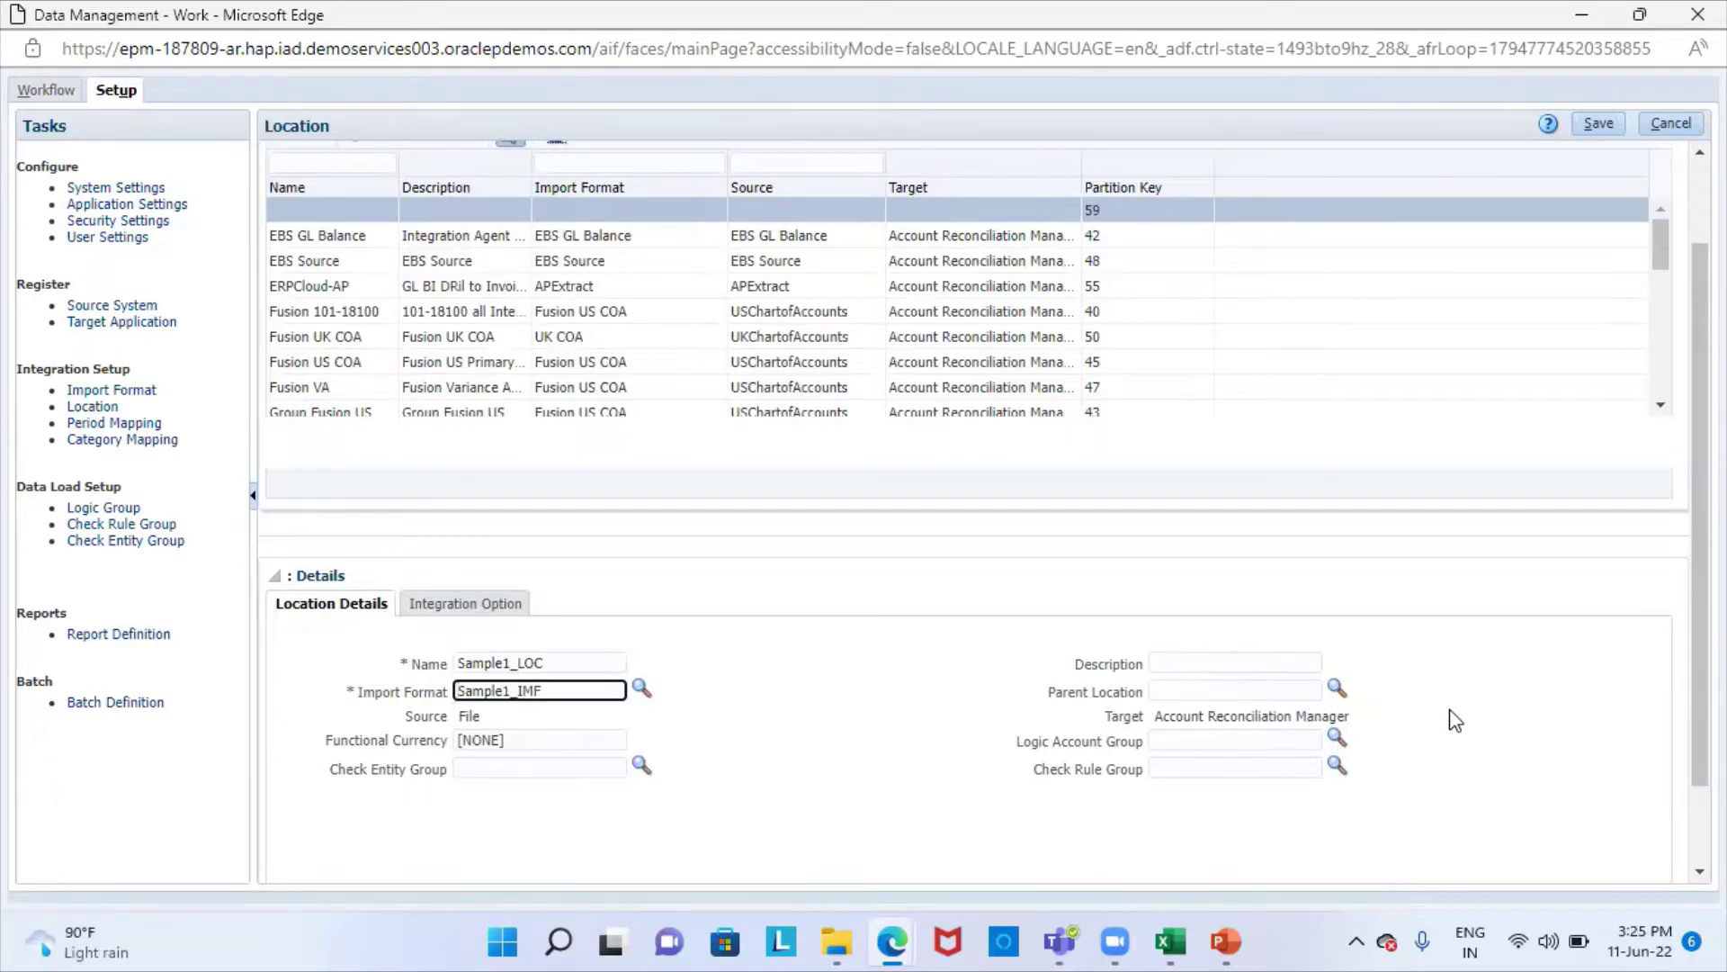
pyautogui.scroll(-1, 1456, 720)
pyautogui.scroll(2, 1448, 716)
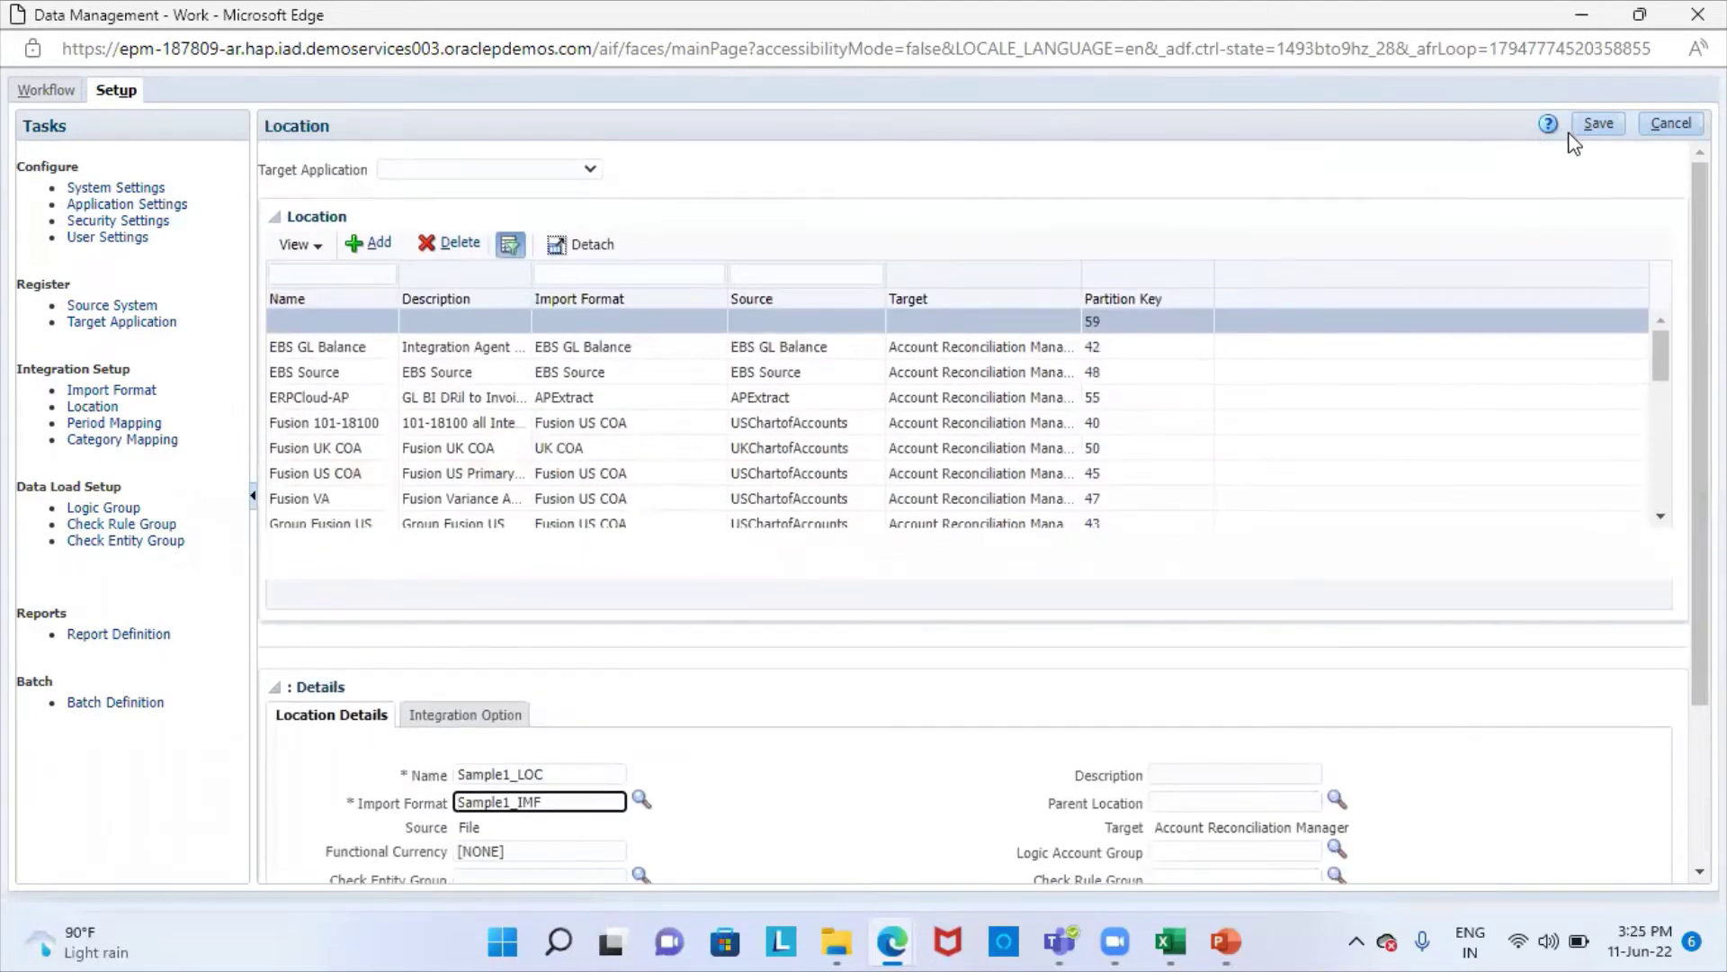
pyautogui.click(1597, 125)
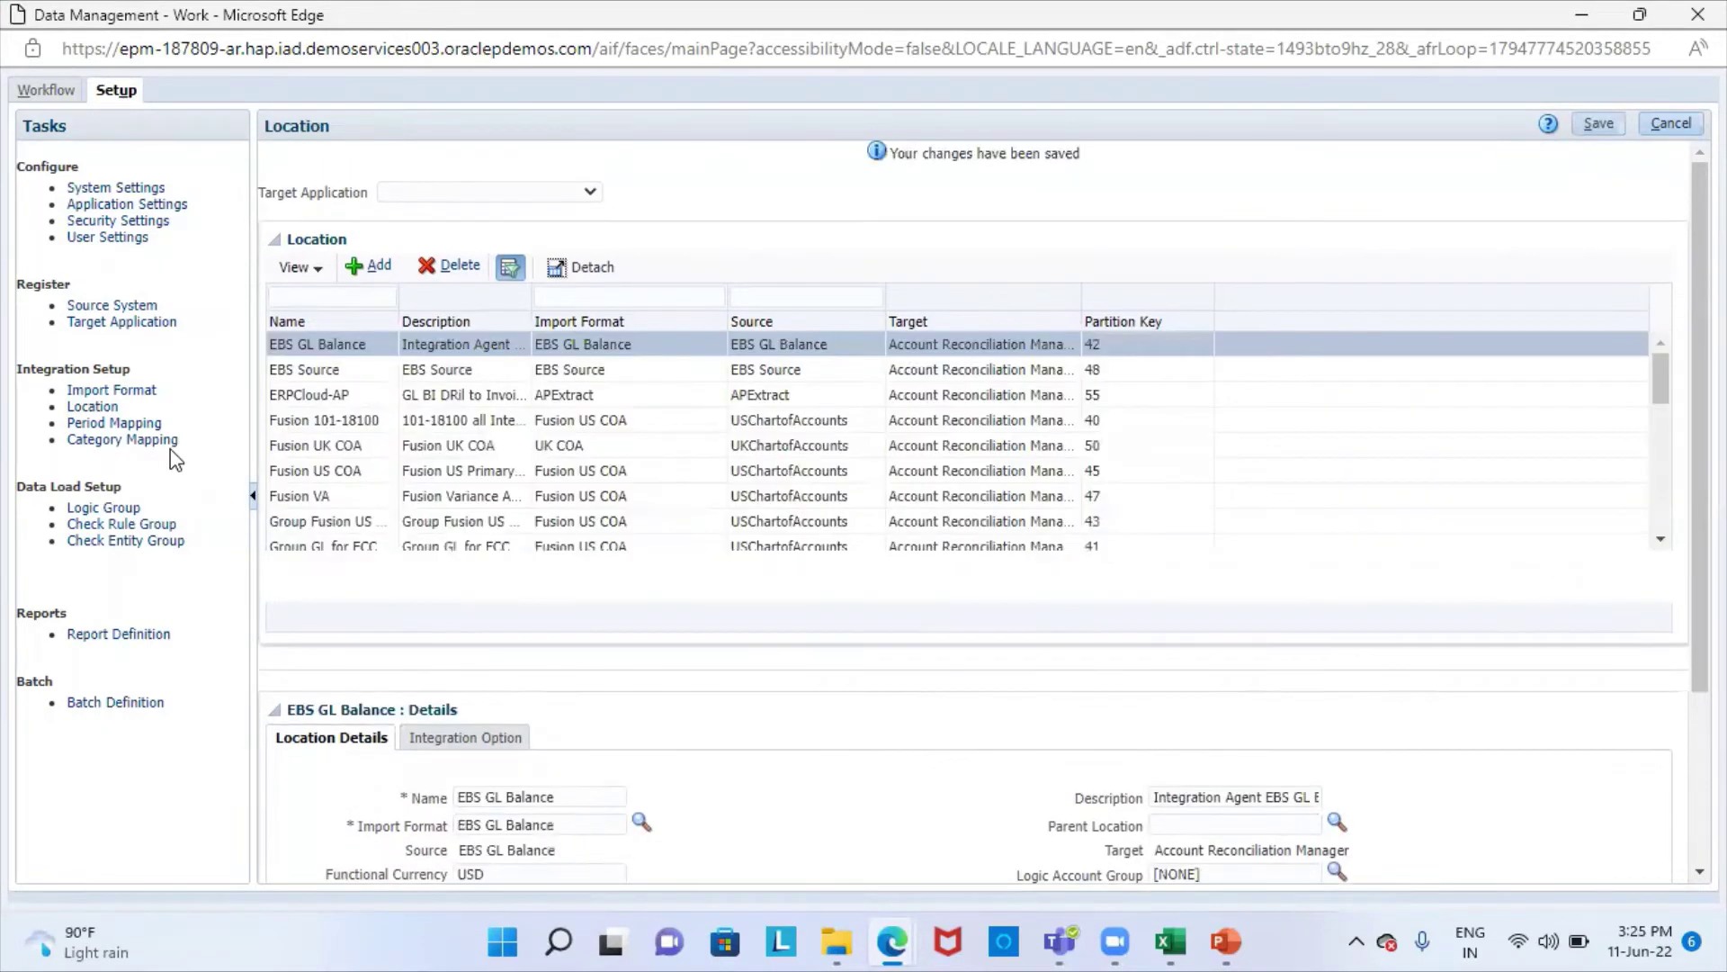
# - Review the global period and category mappings, try to save the category mappings, and cancel out of them
pyautogui.click(115, 422)
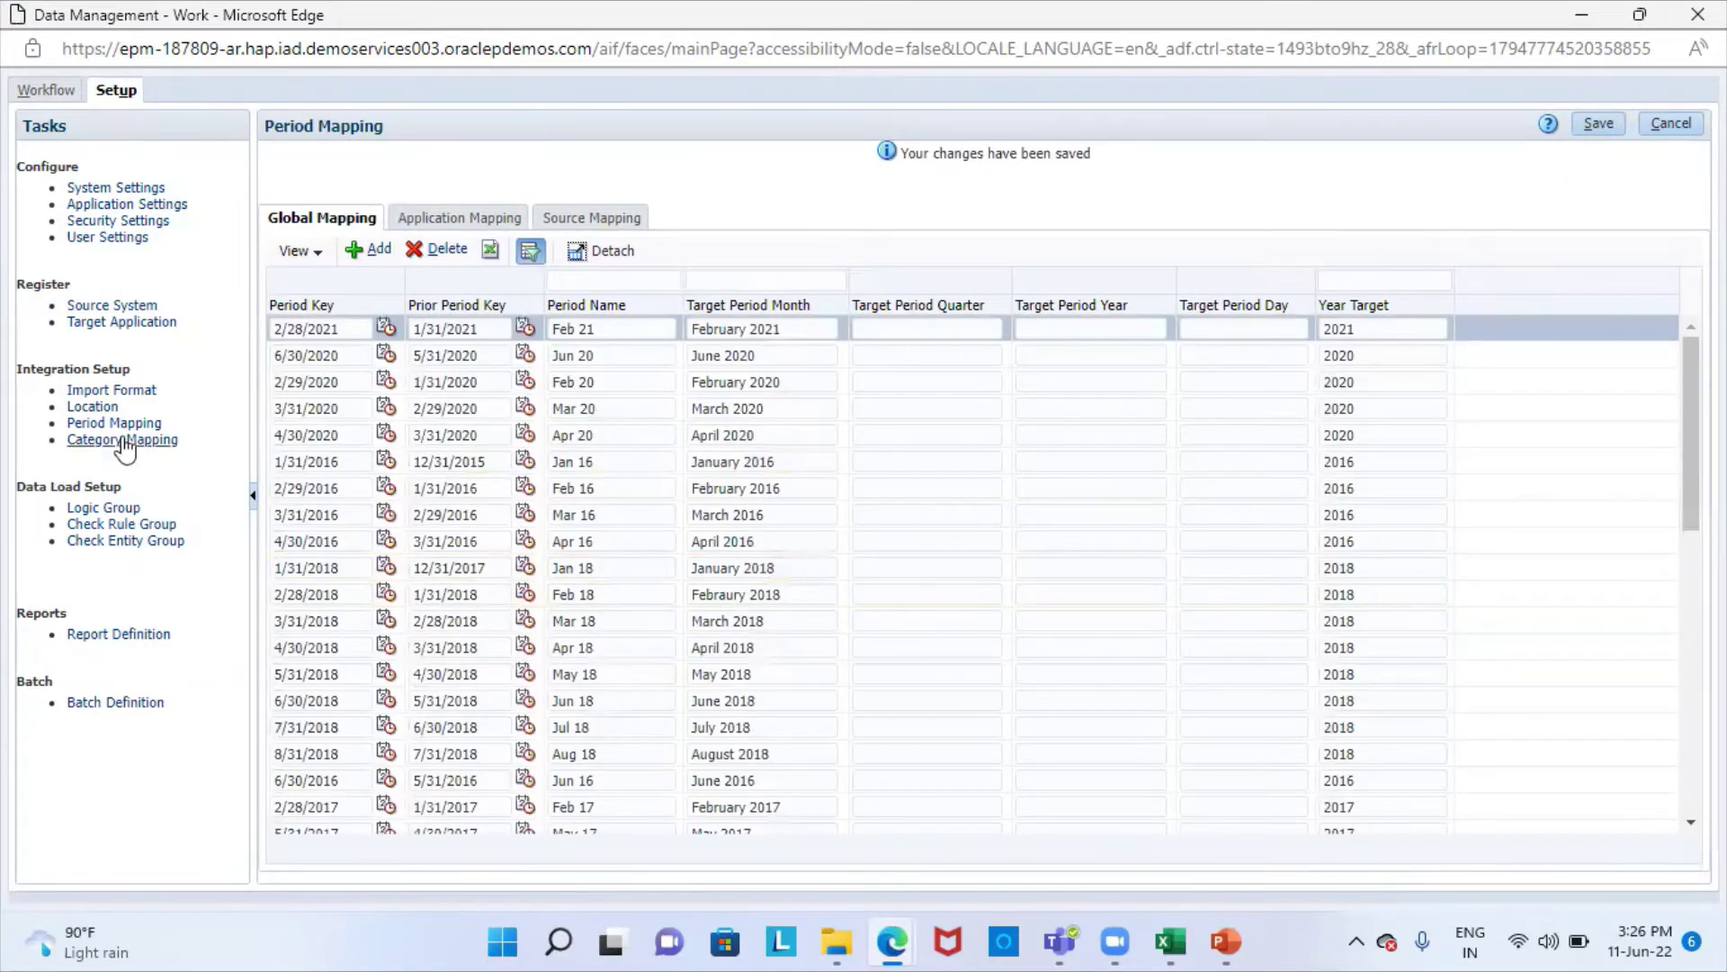
pyautogui.click(121, 438)
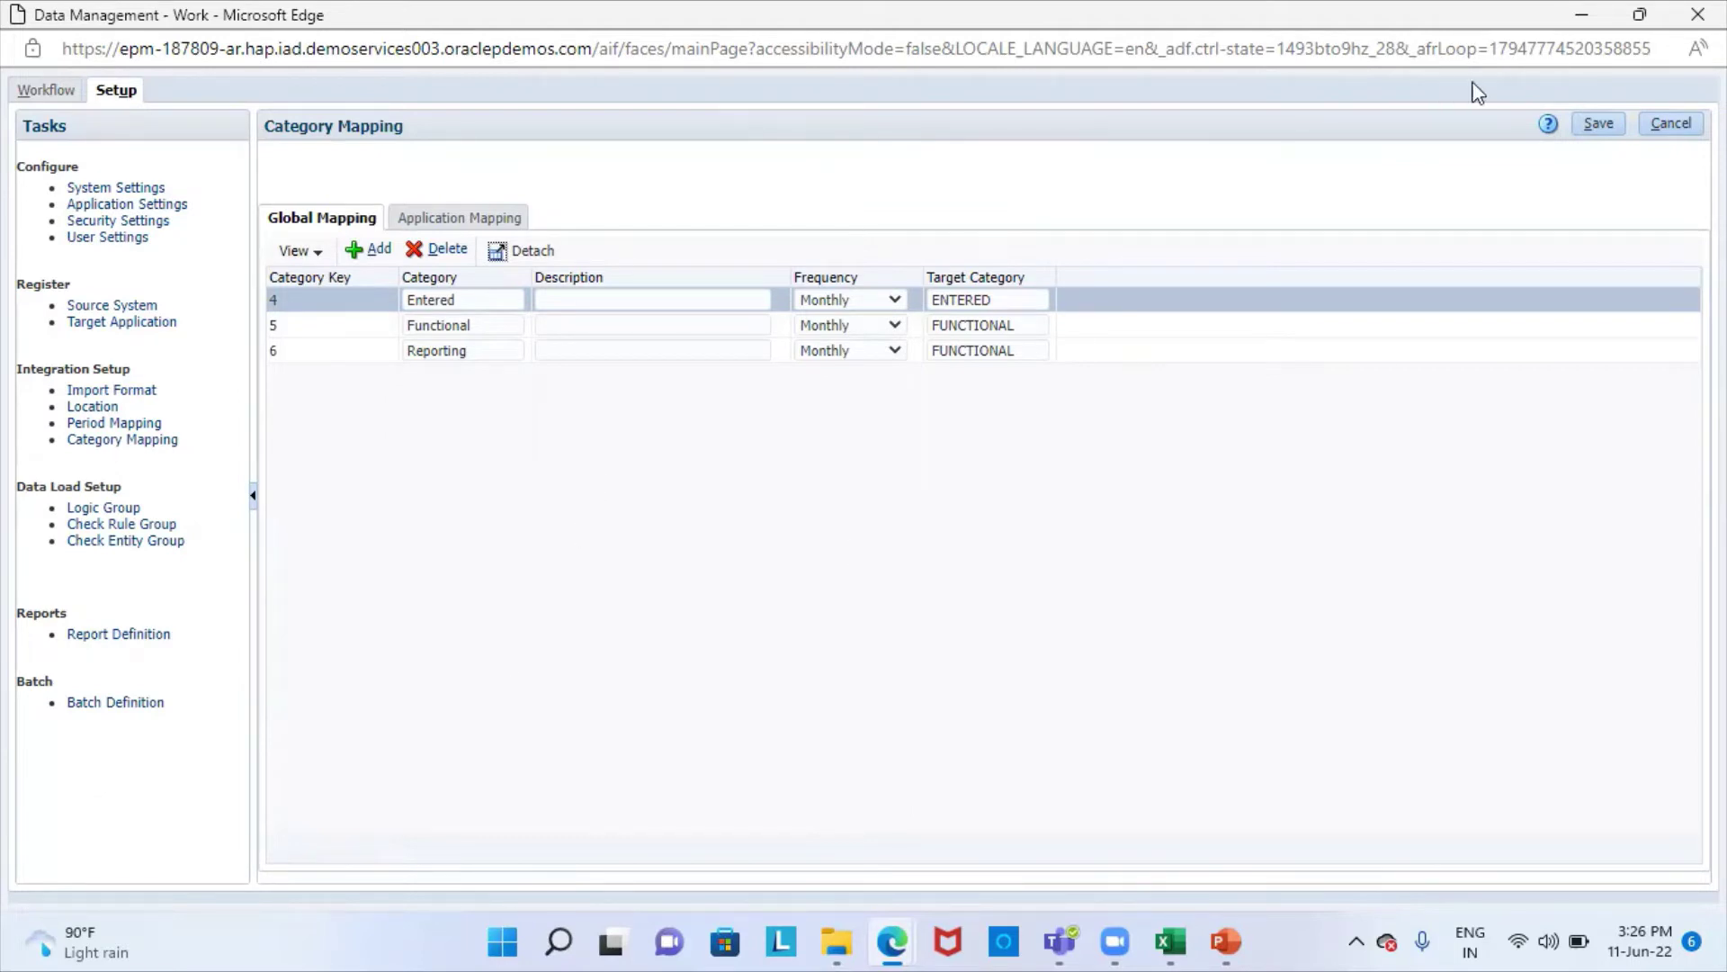
pyautogui.click(1622, 125)
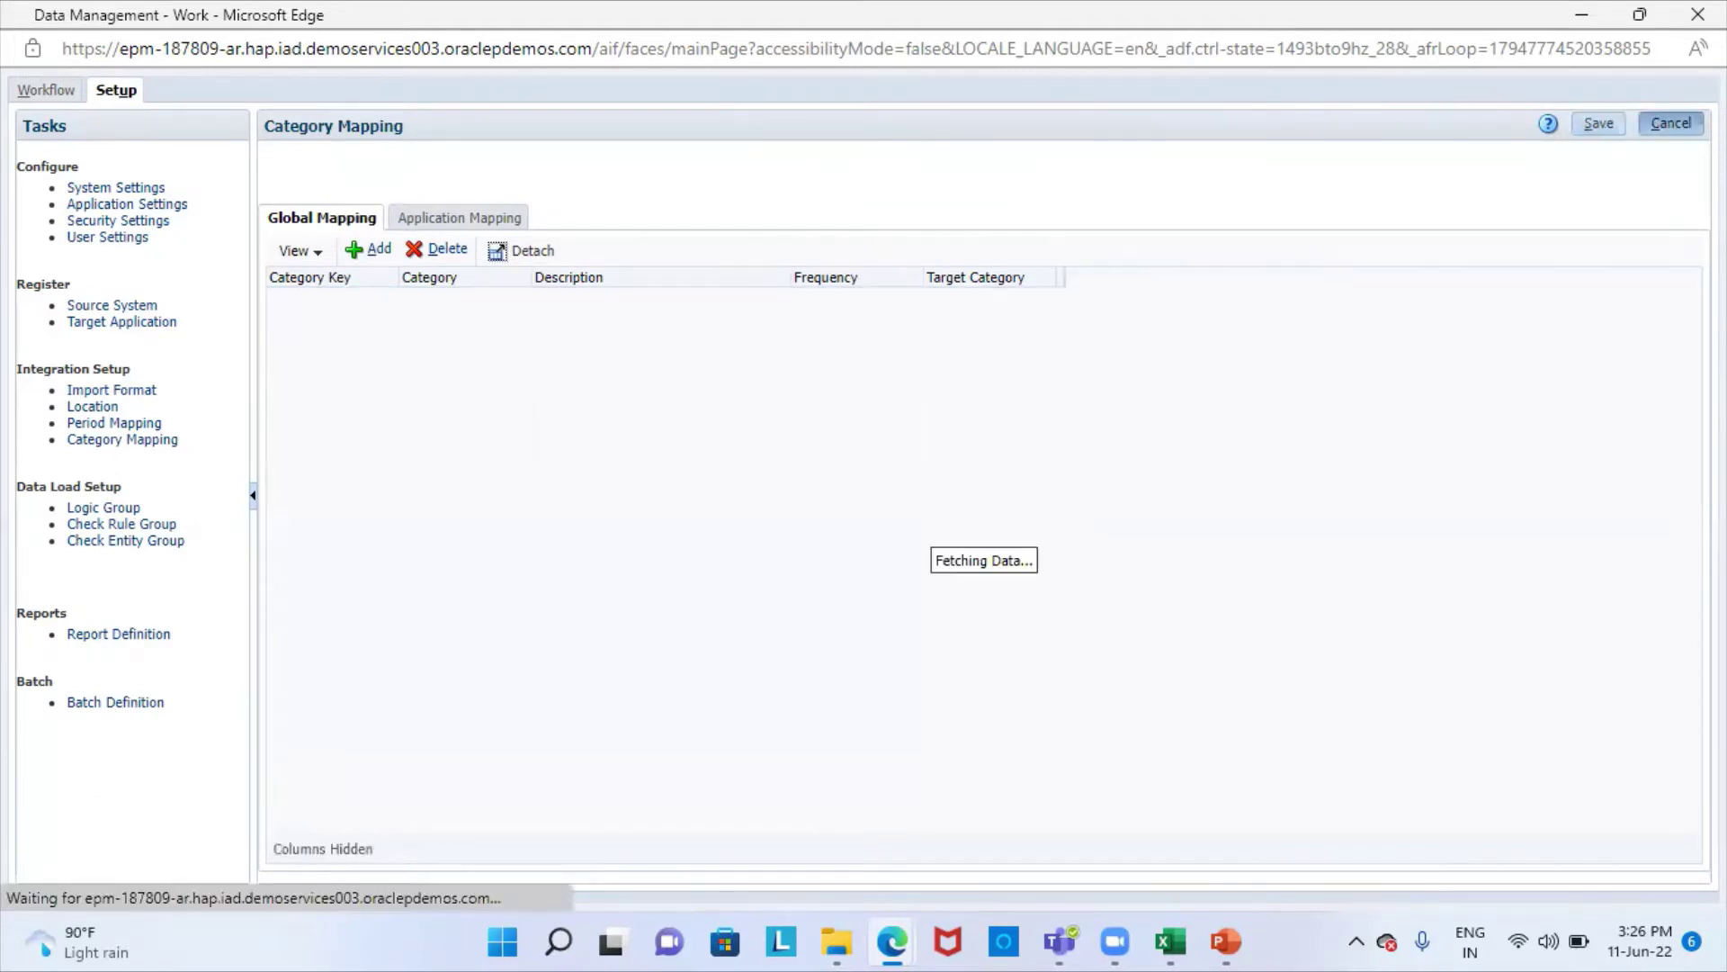
pyautogui.click(1671, 121)
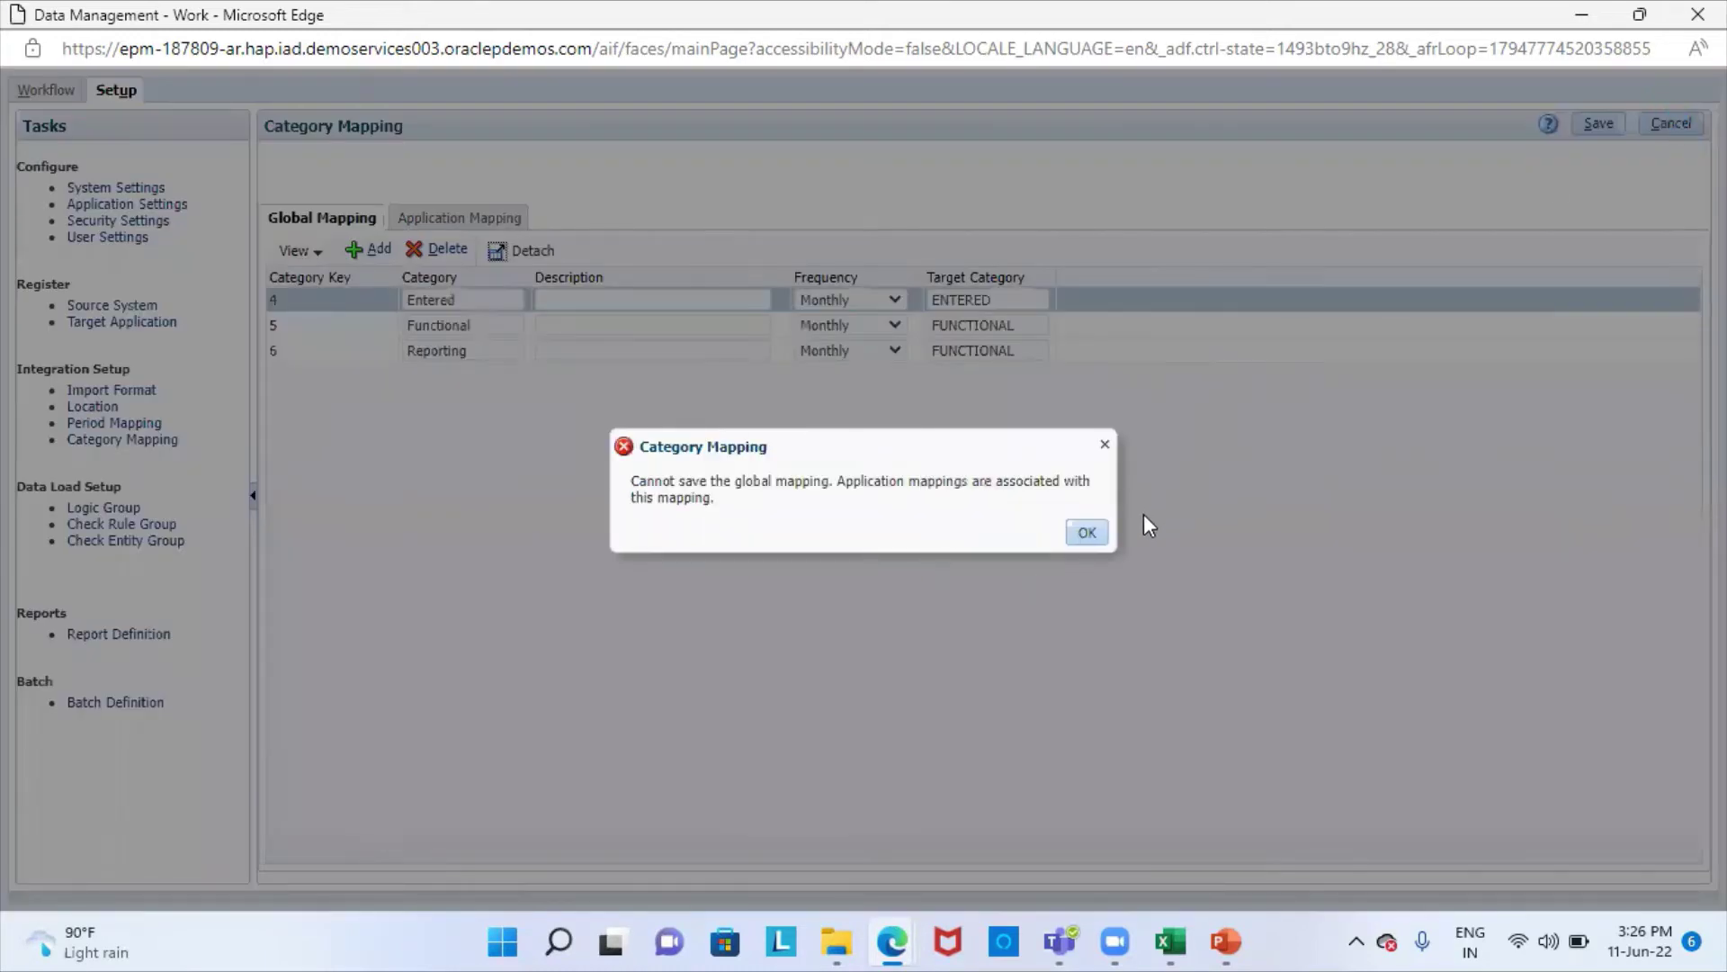
pyautogui.click(1089, 533)
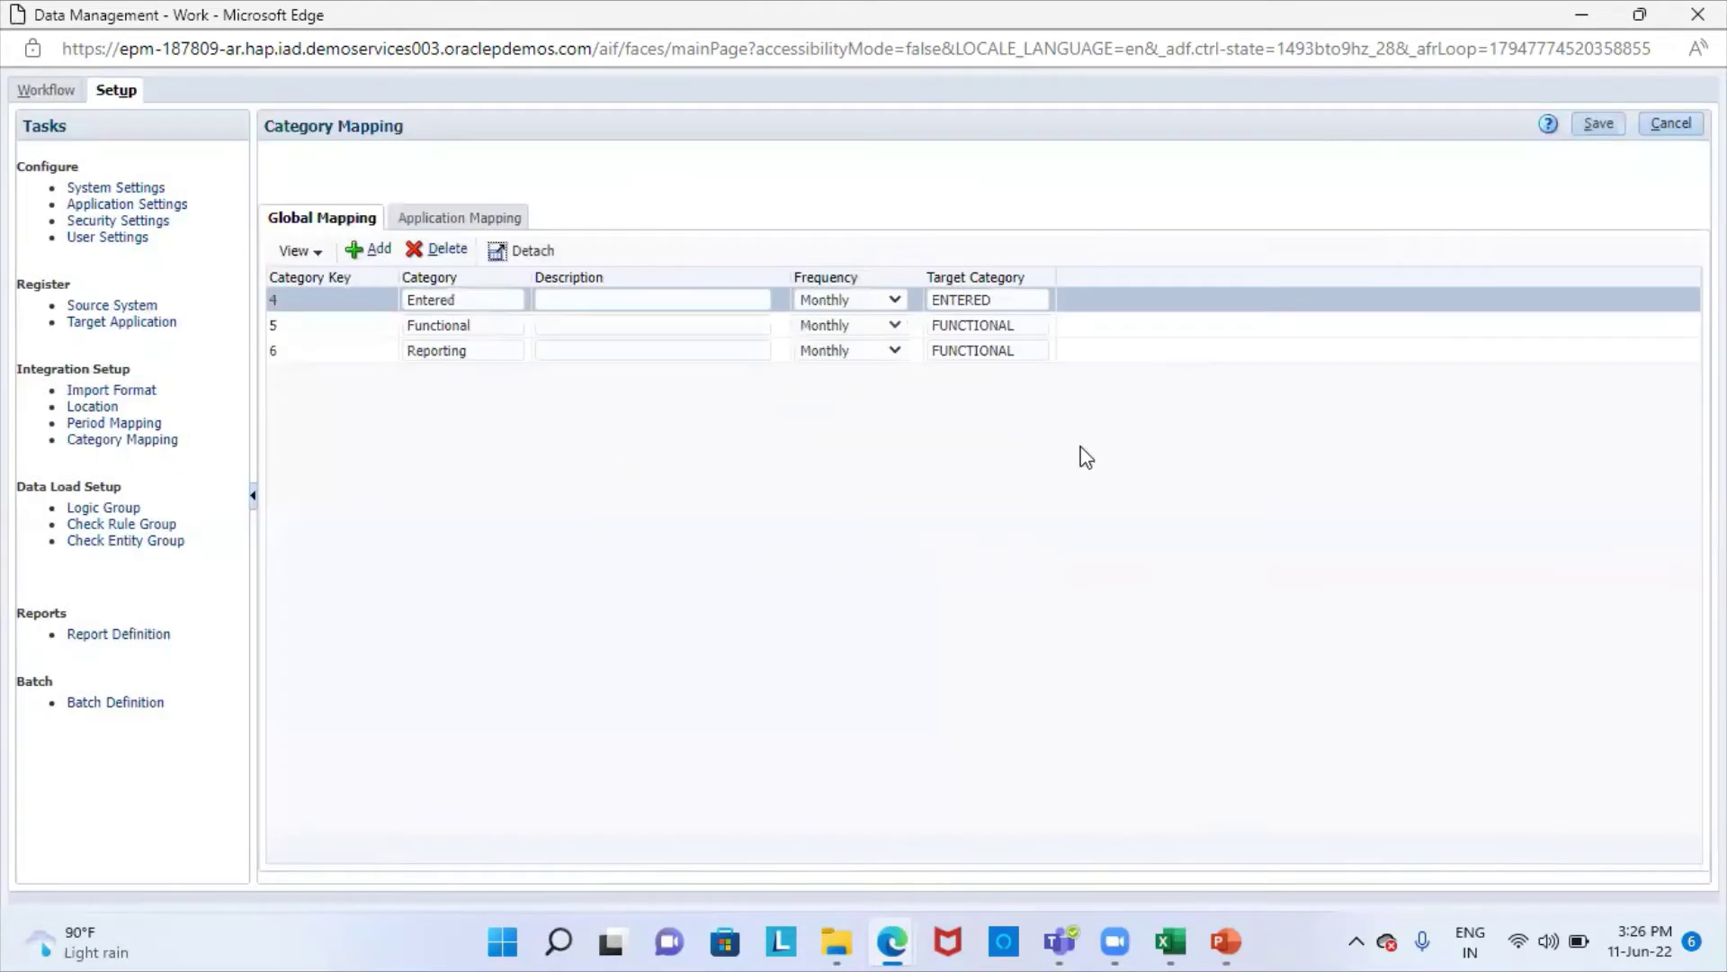
pyautogui.click(1677, 126)
# - In the workflow's Data Load Mapping, add a Like mapping for the Account dimension with source value *, target value * and rule name a1
pyautogui.click(58, 90)
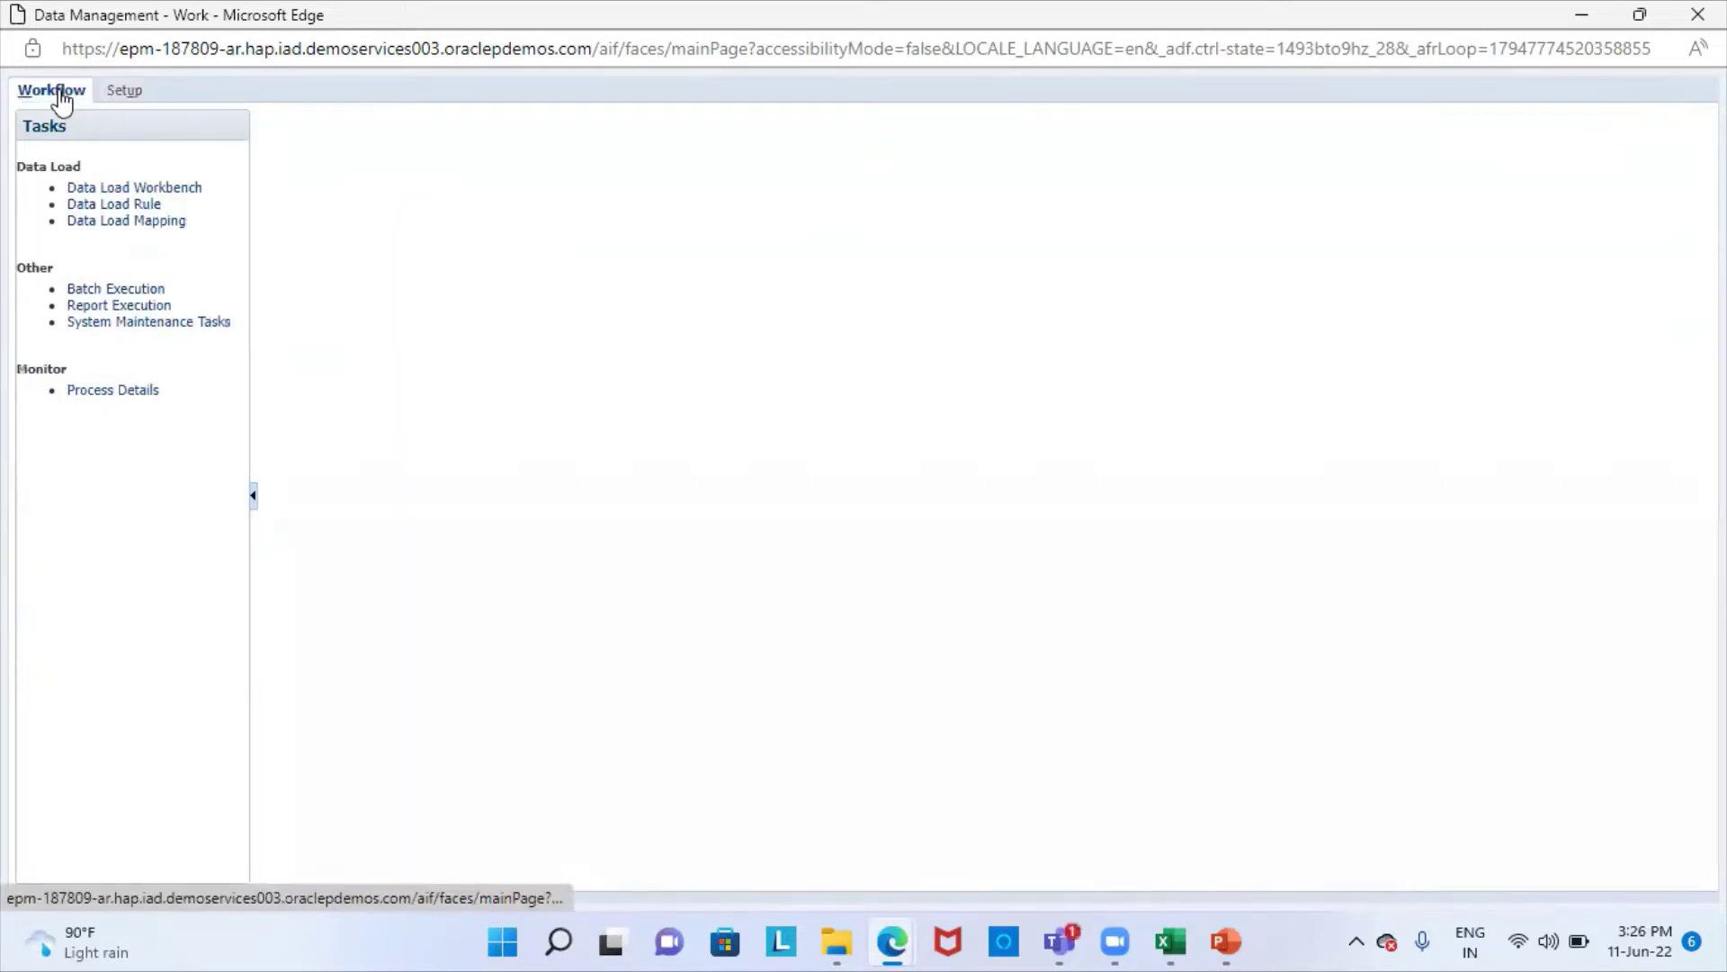
pyautogui.click(151, 219)
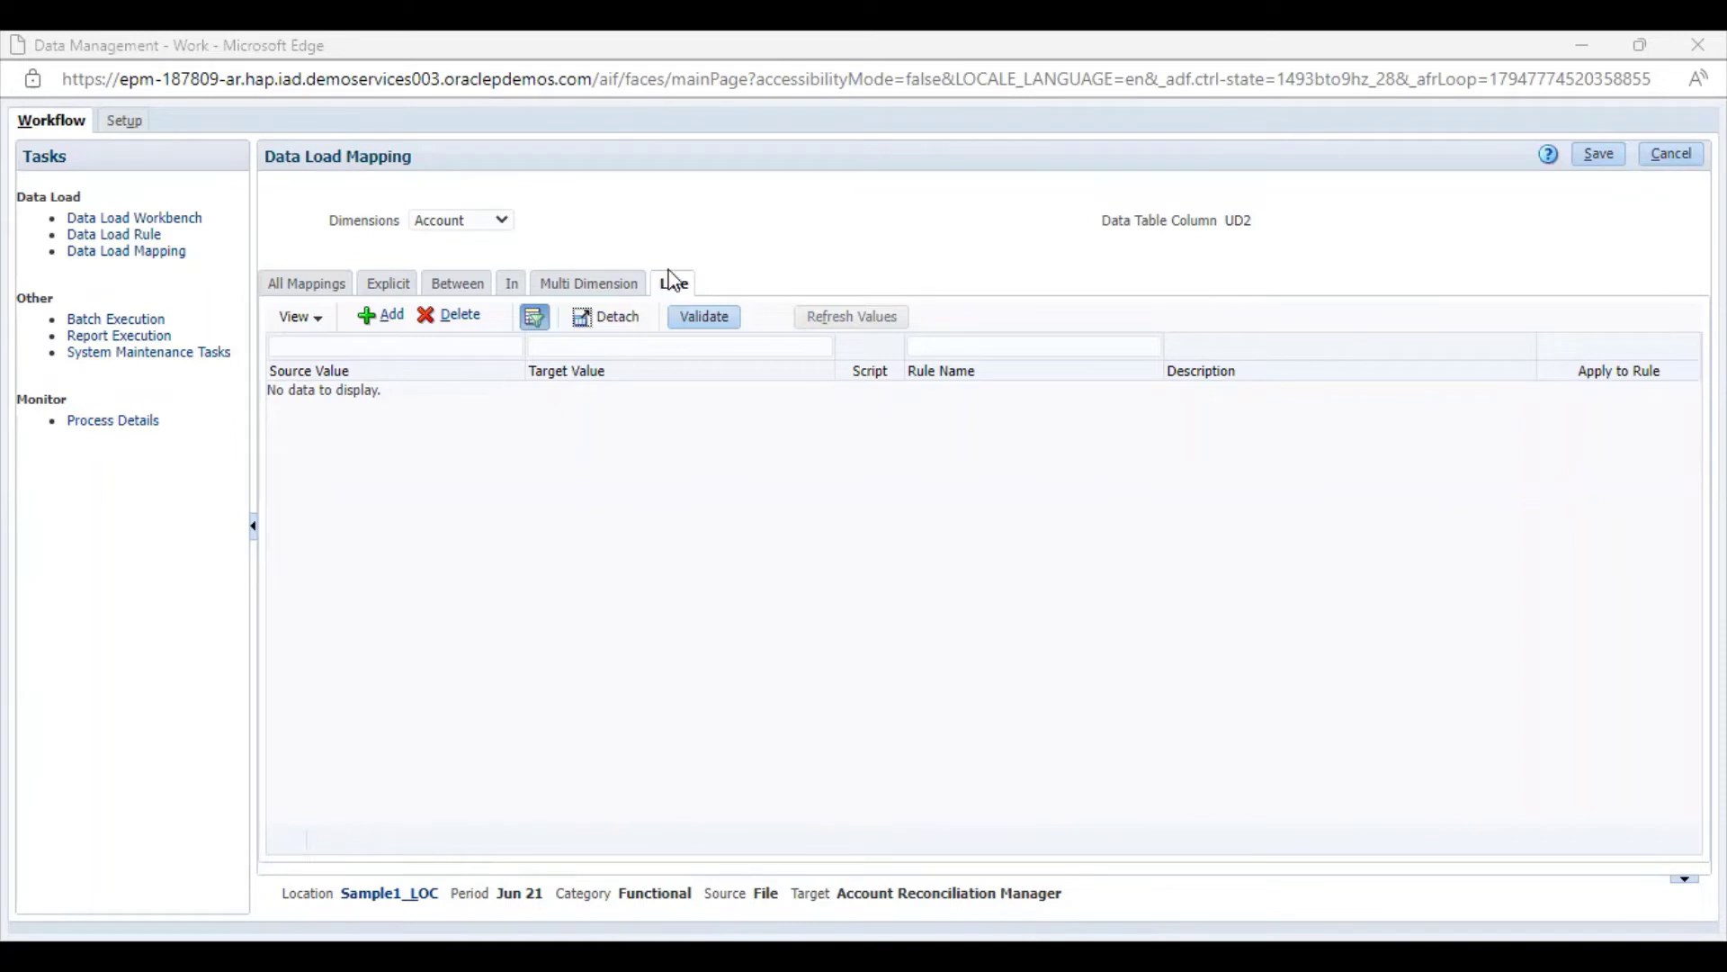
pyautogui.click(393, 316)
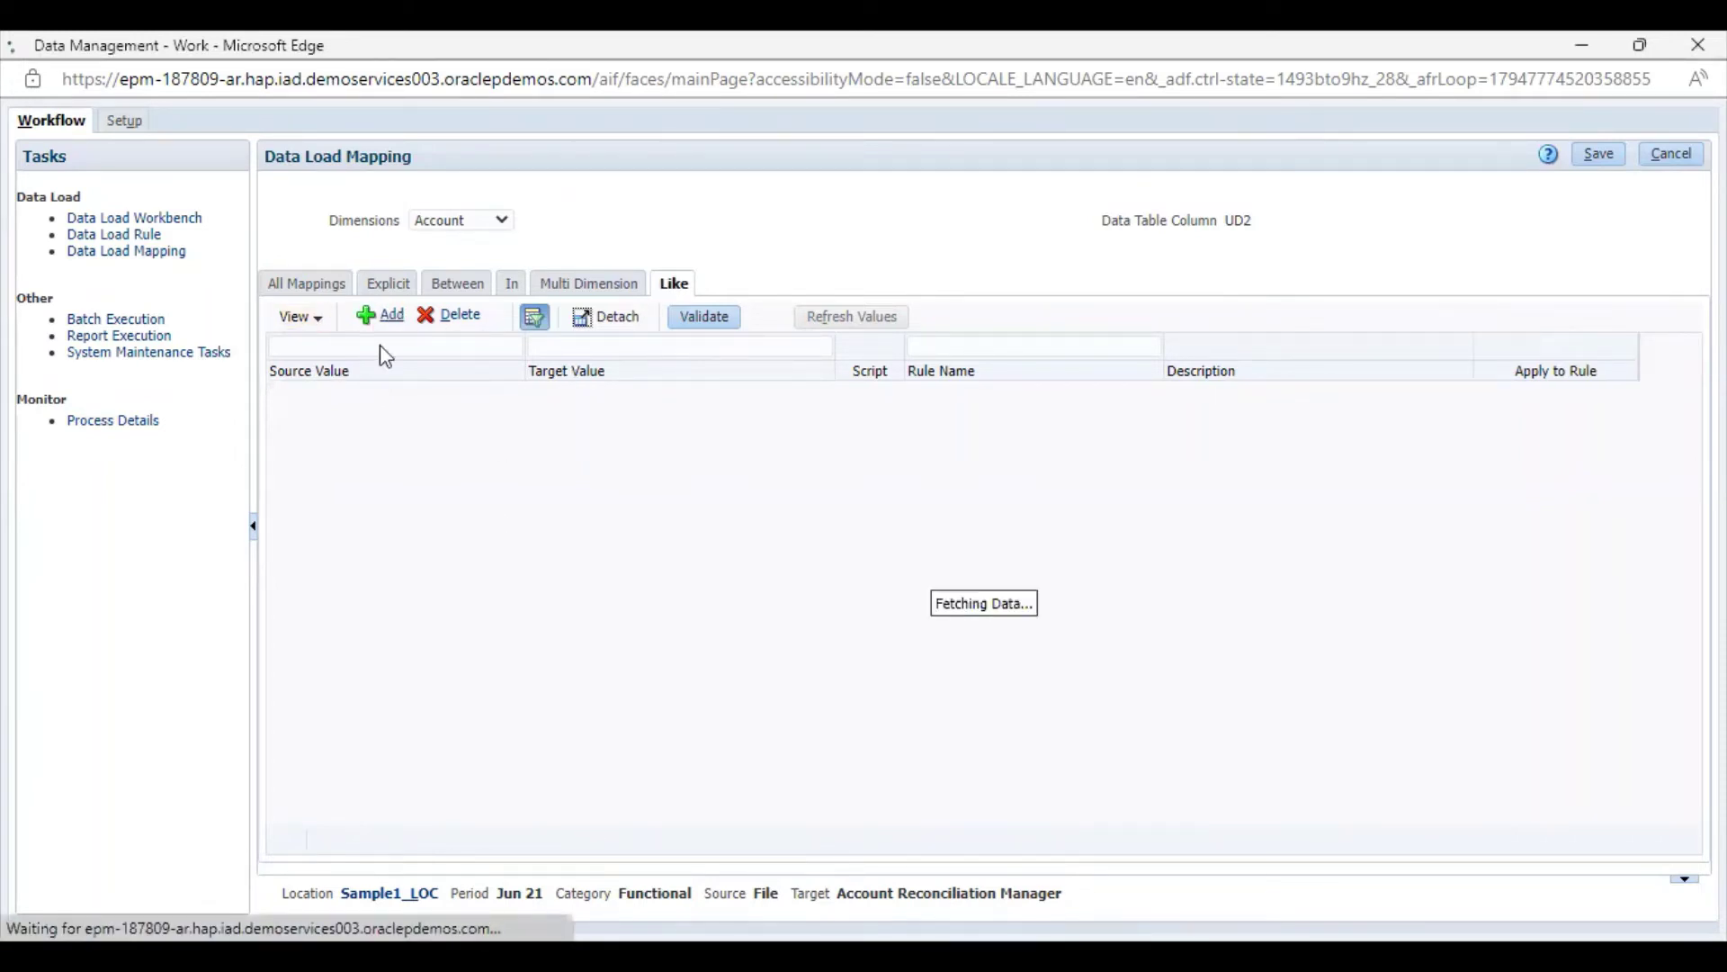
pyautogui.click(386, 393)
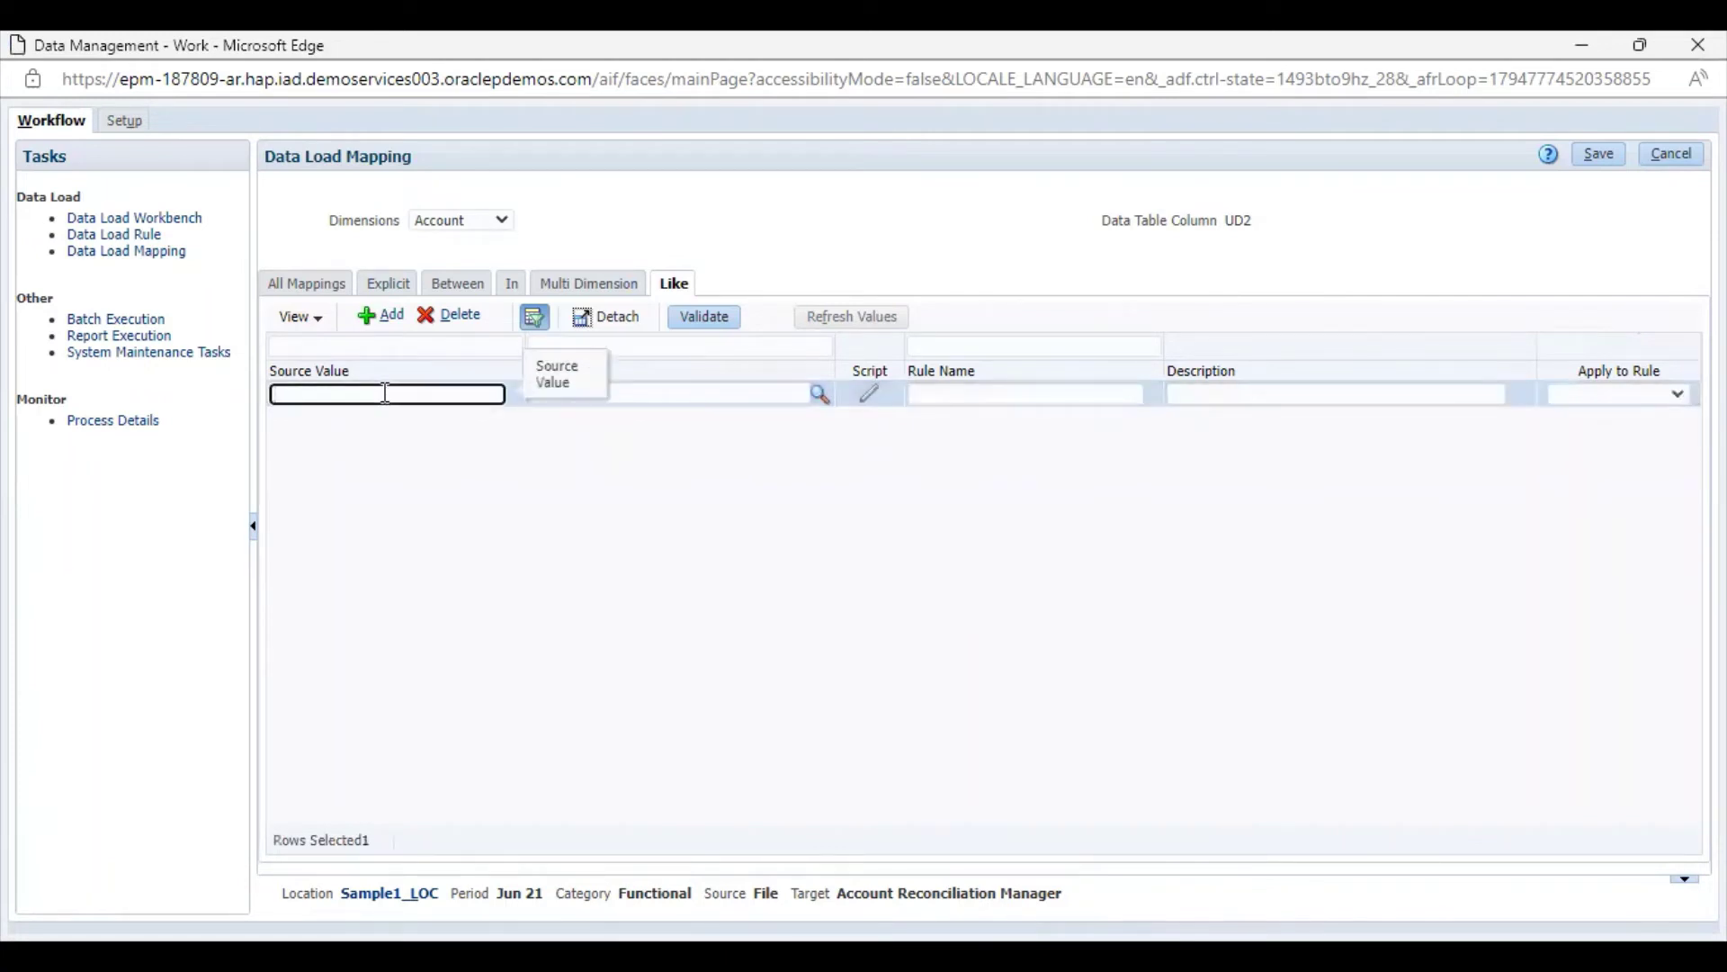
pyautogui.write('*')
pyautogui.click(681, 393)
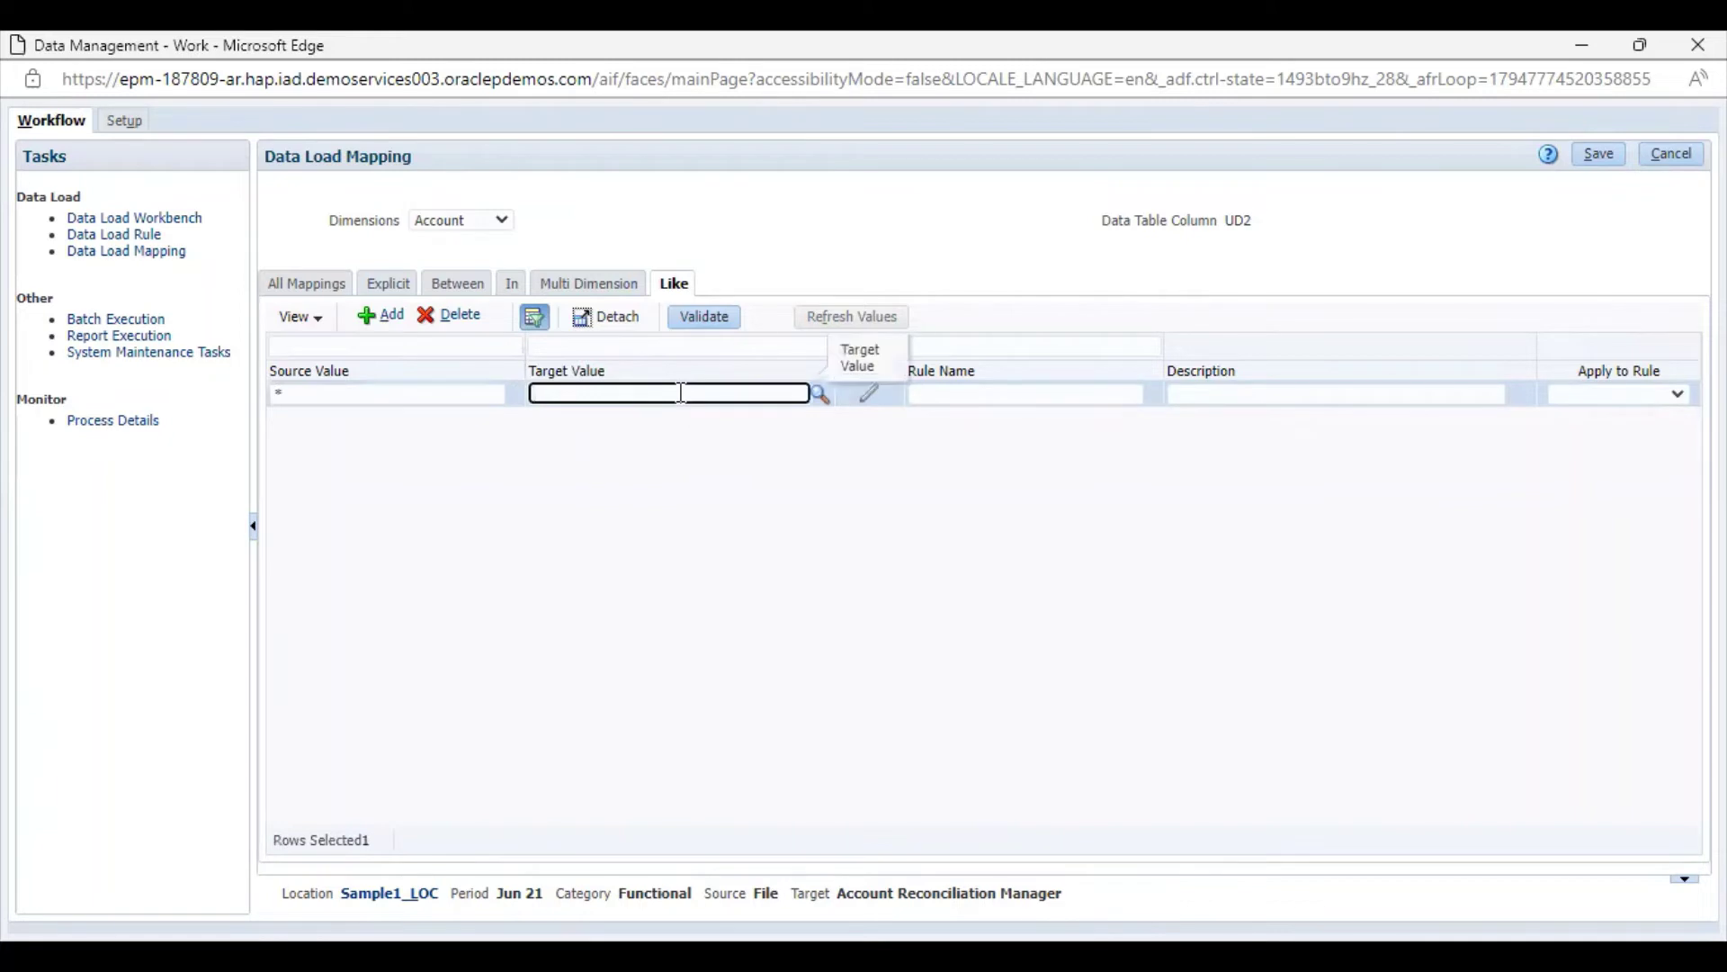
pyautogui.write('*')
pyautogui.click(1024, 393)
pyautogui.write('a1')
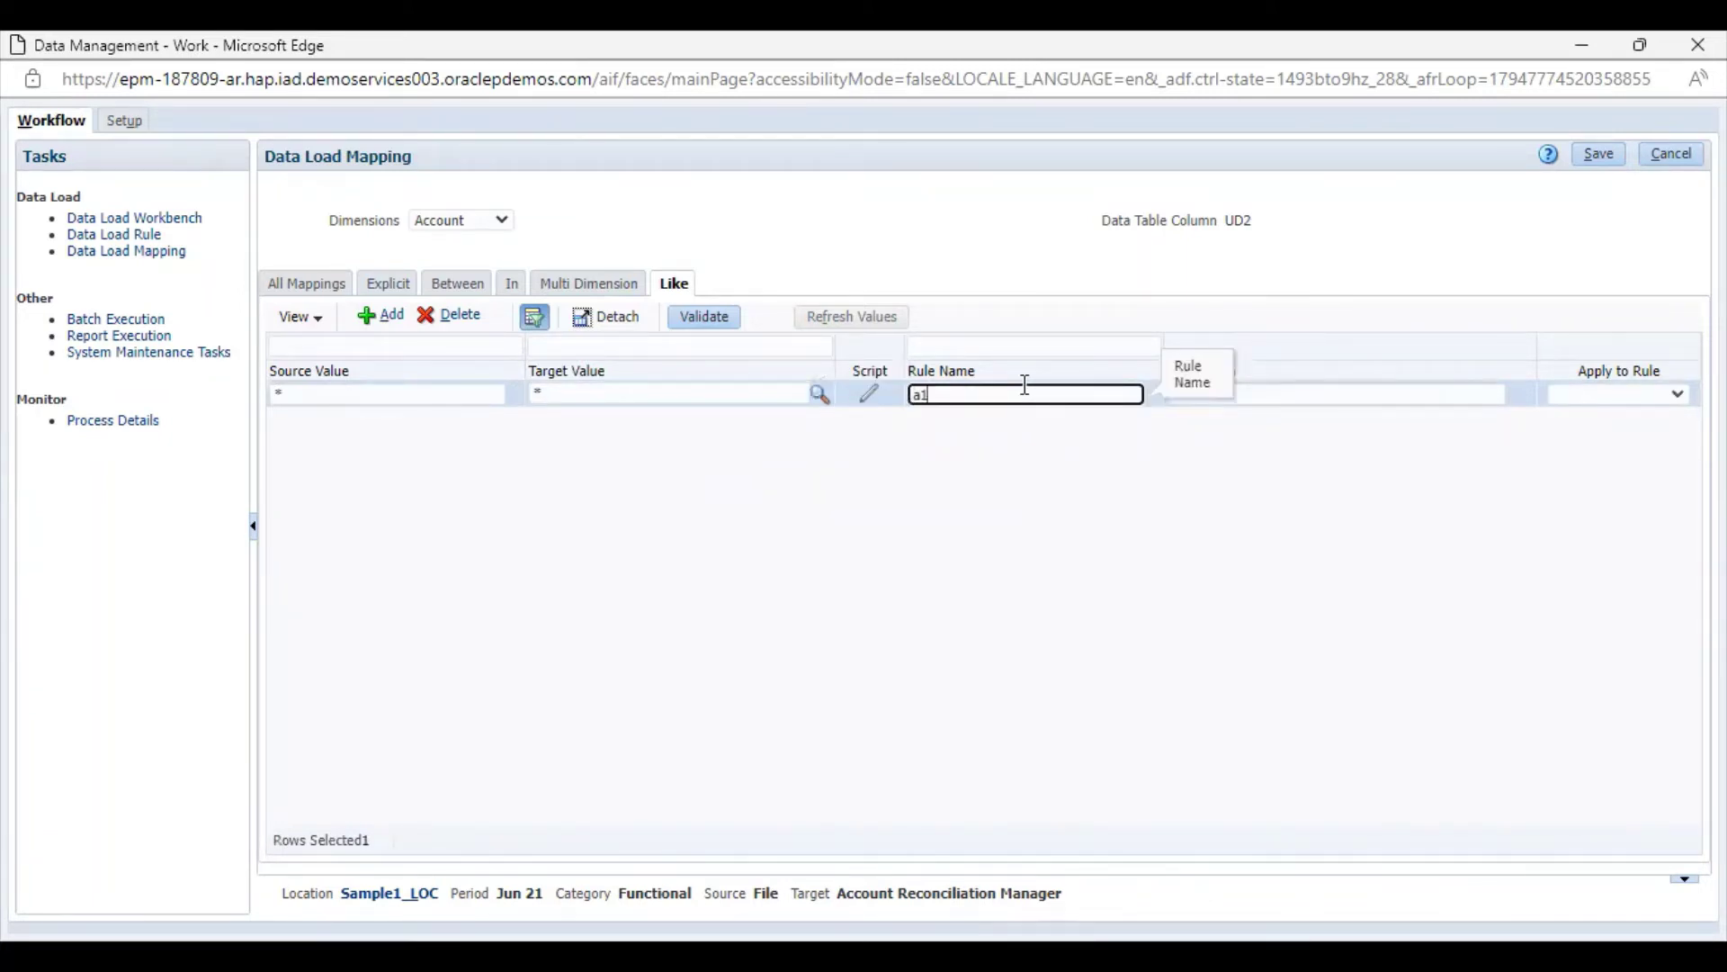
# - Save the Account mapping, and add and save a Like mapping for the Company dimension with source value *, target value * and rule name a2
pyautogui.click(1610, 171)
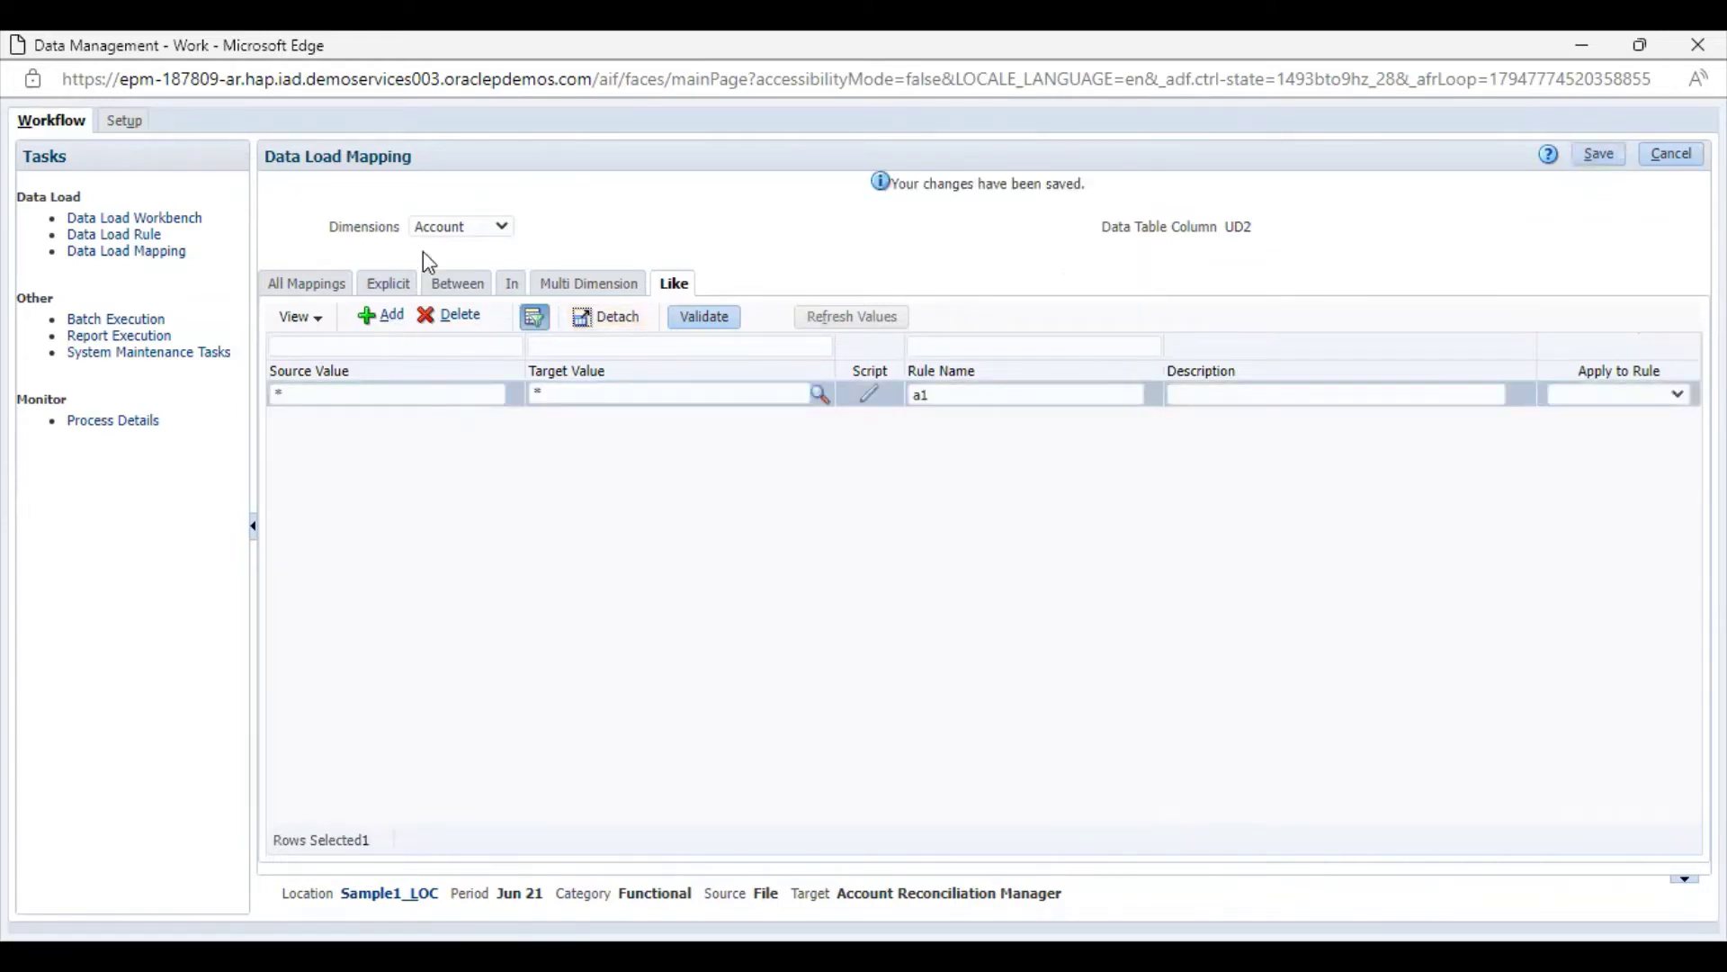
pyautogui.click(488, 228)
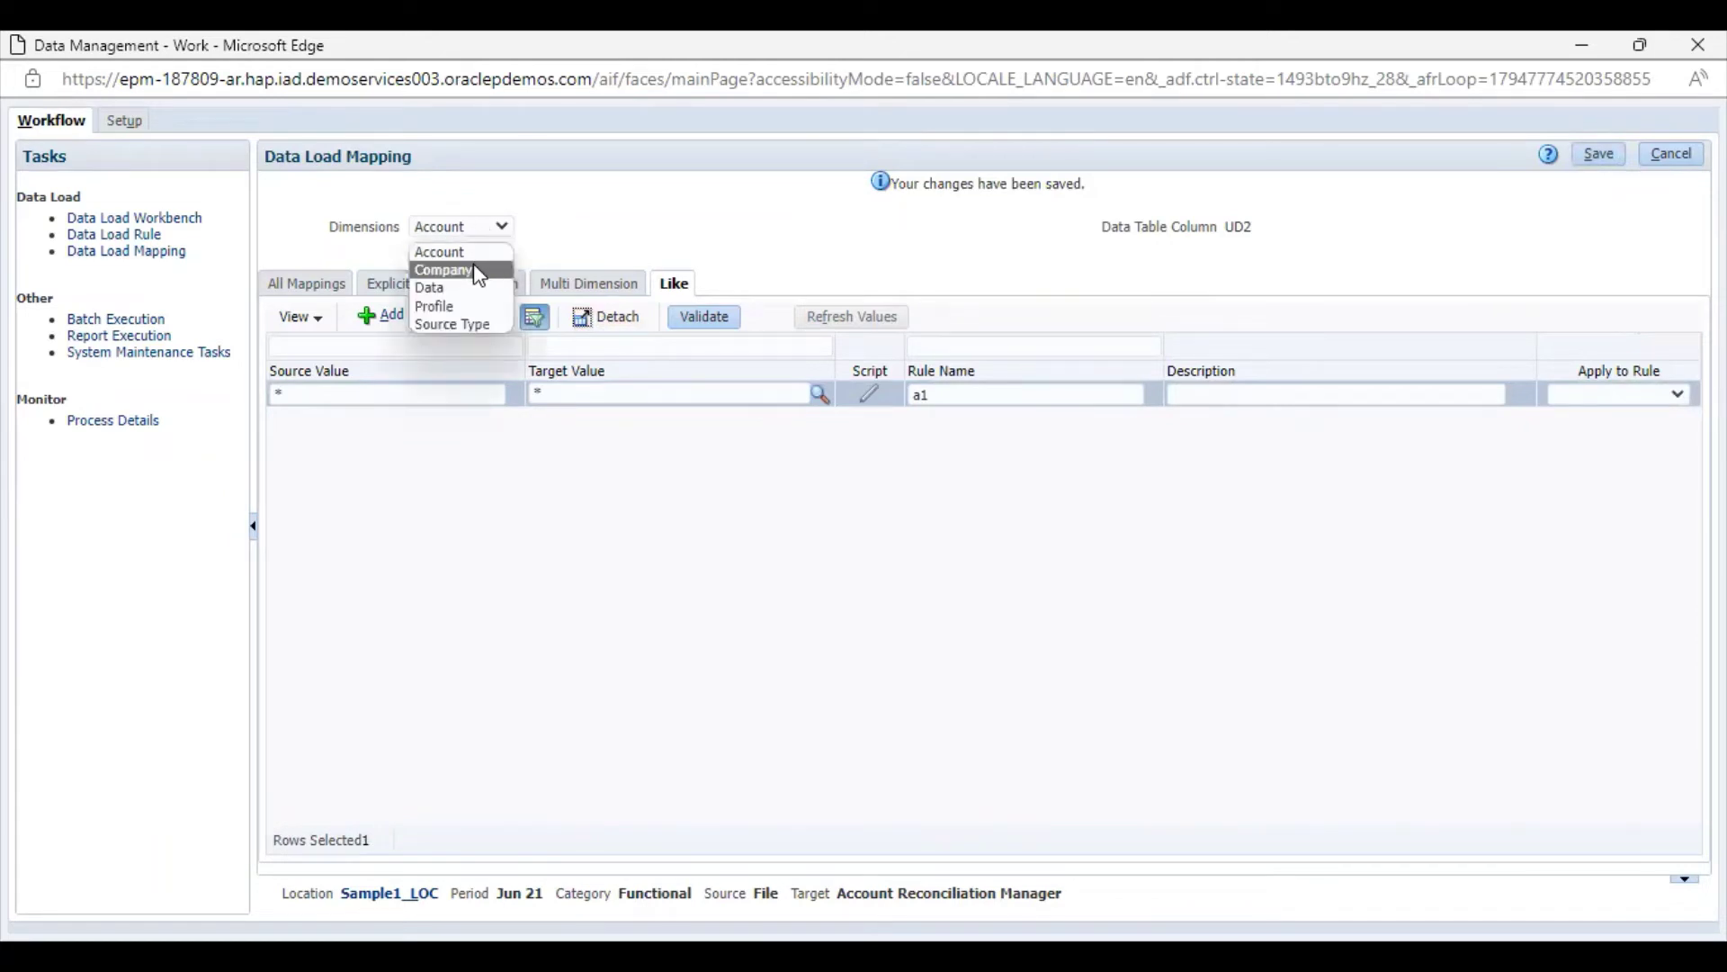
pyautogui.click(480, 271)
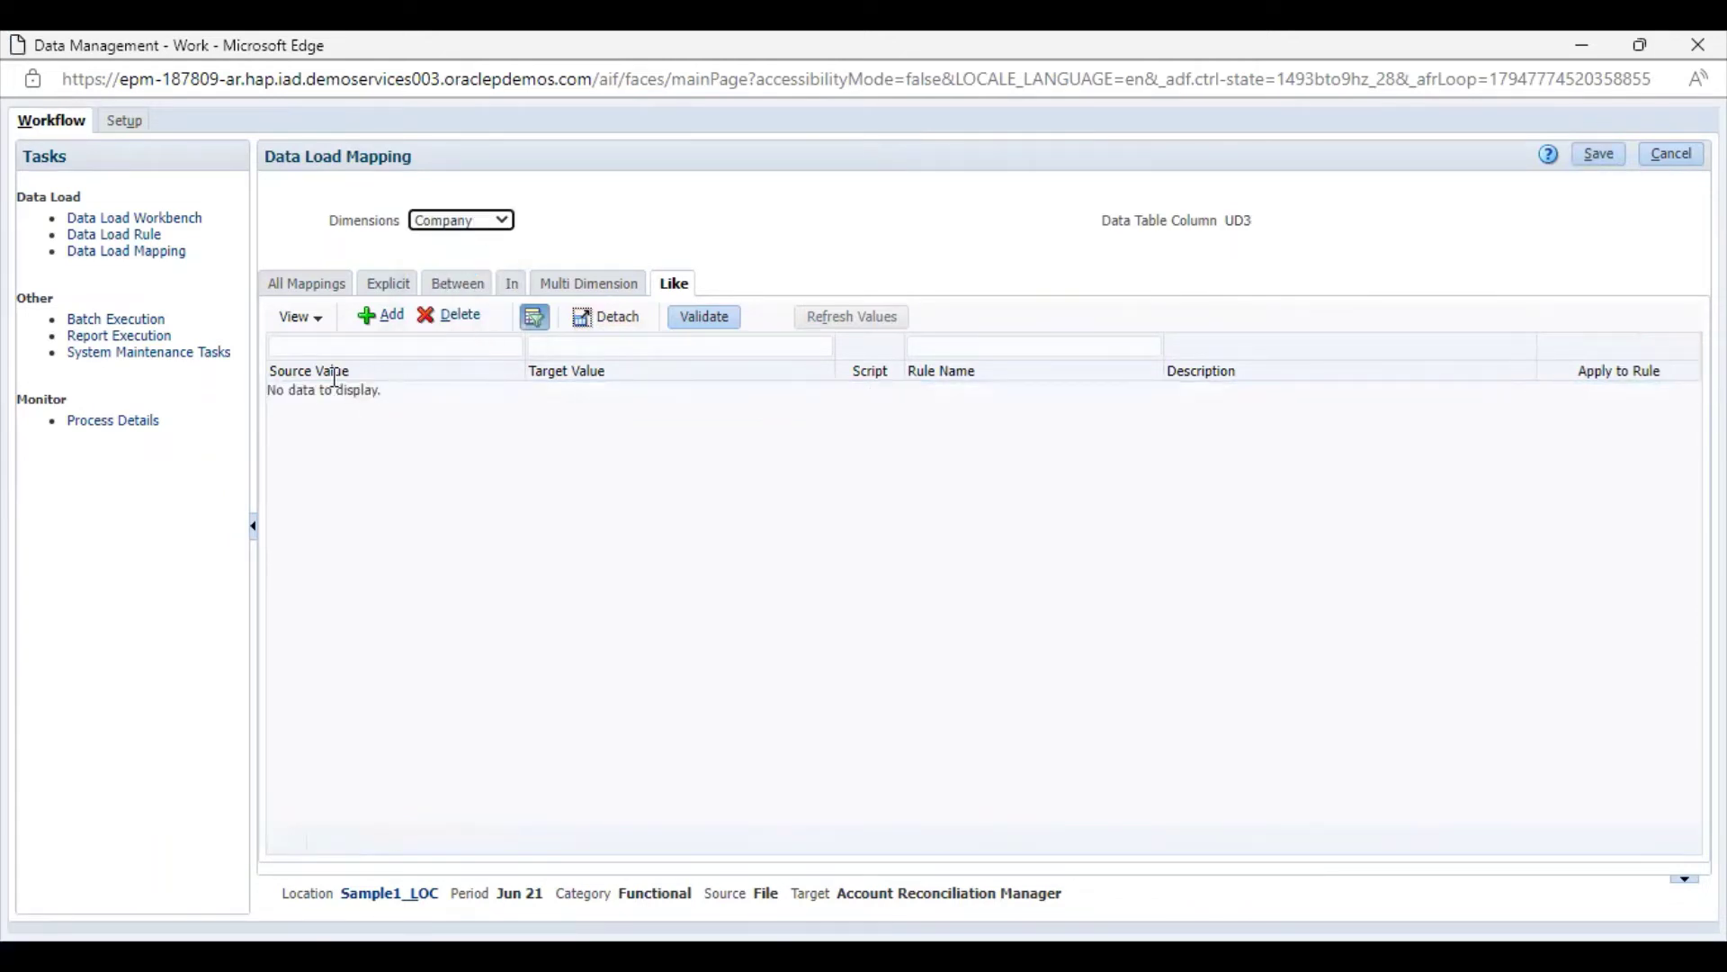
pyautogui.click(399, 324)
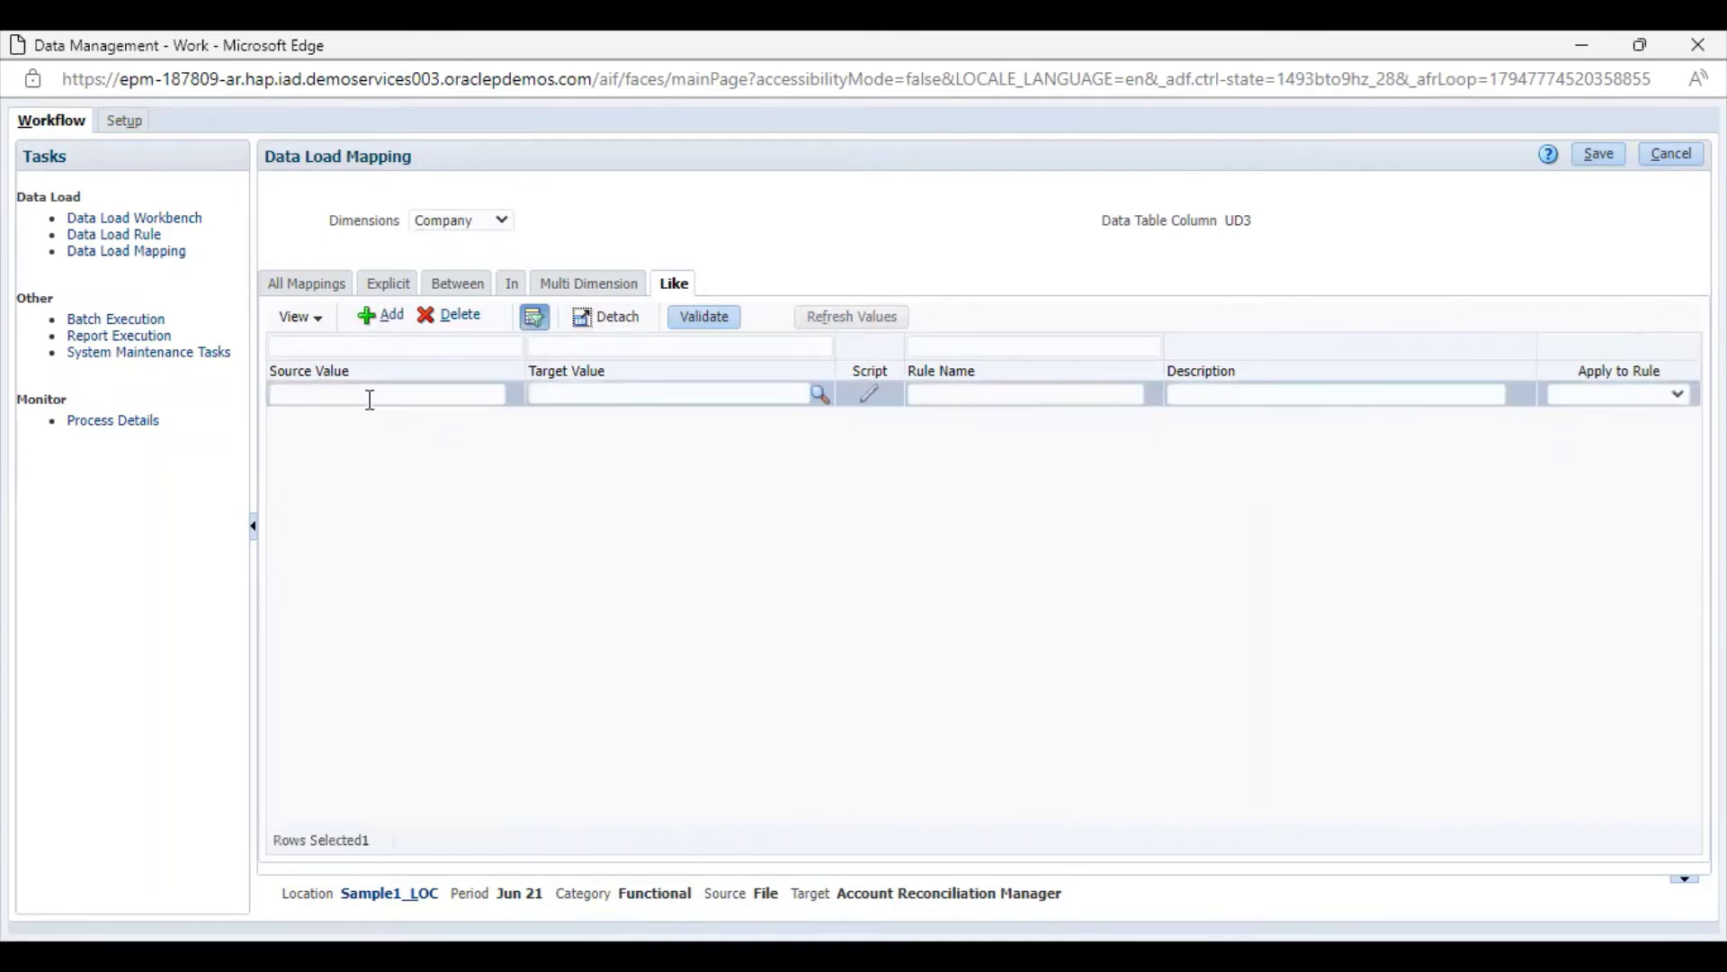
pyautogui.click(369, 399)
pyautogui.write('*')
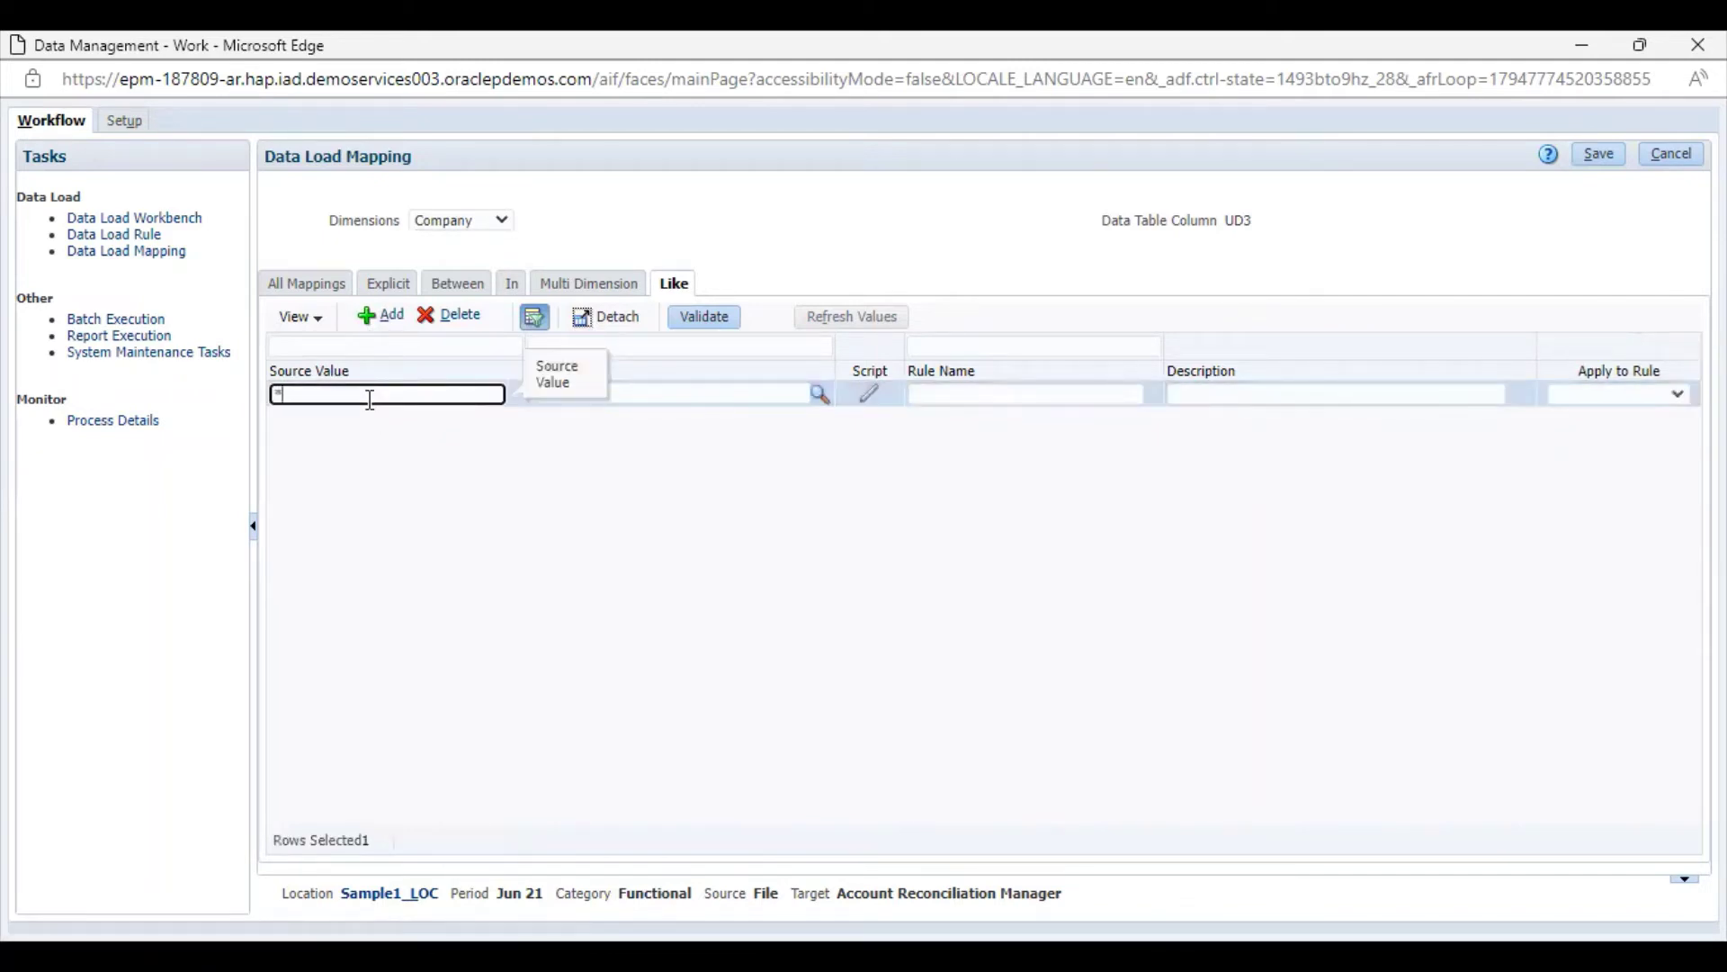
pyautogui.click(648, 398)
pyautogui.write('*')
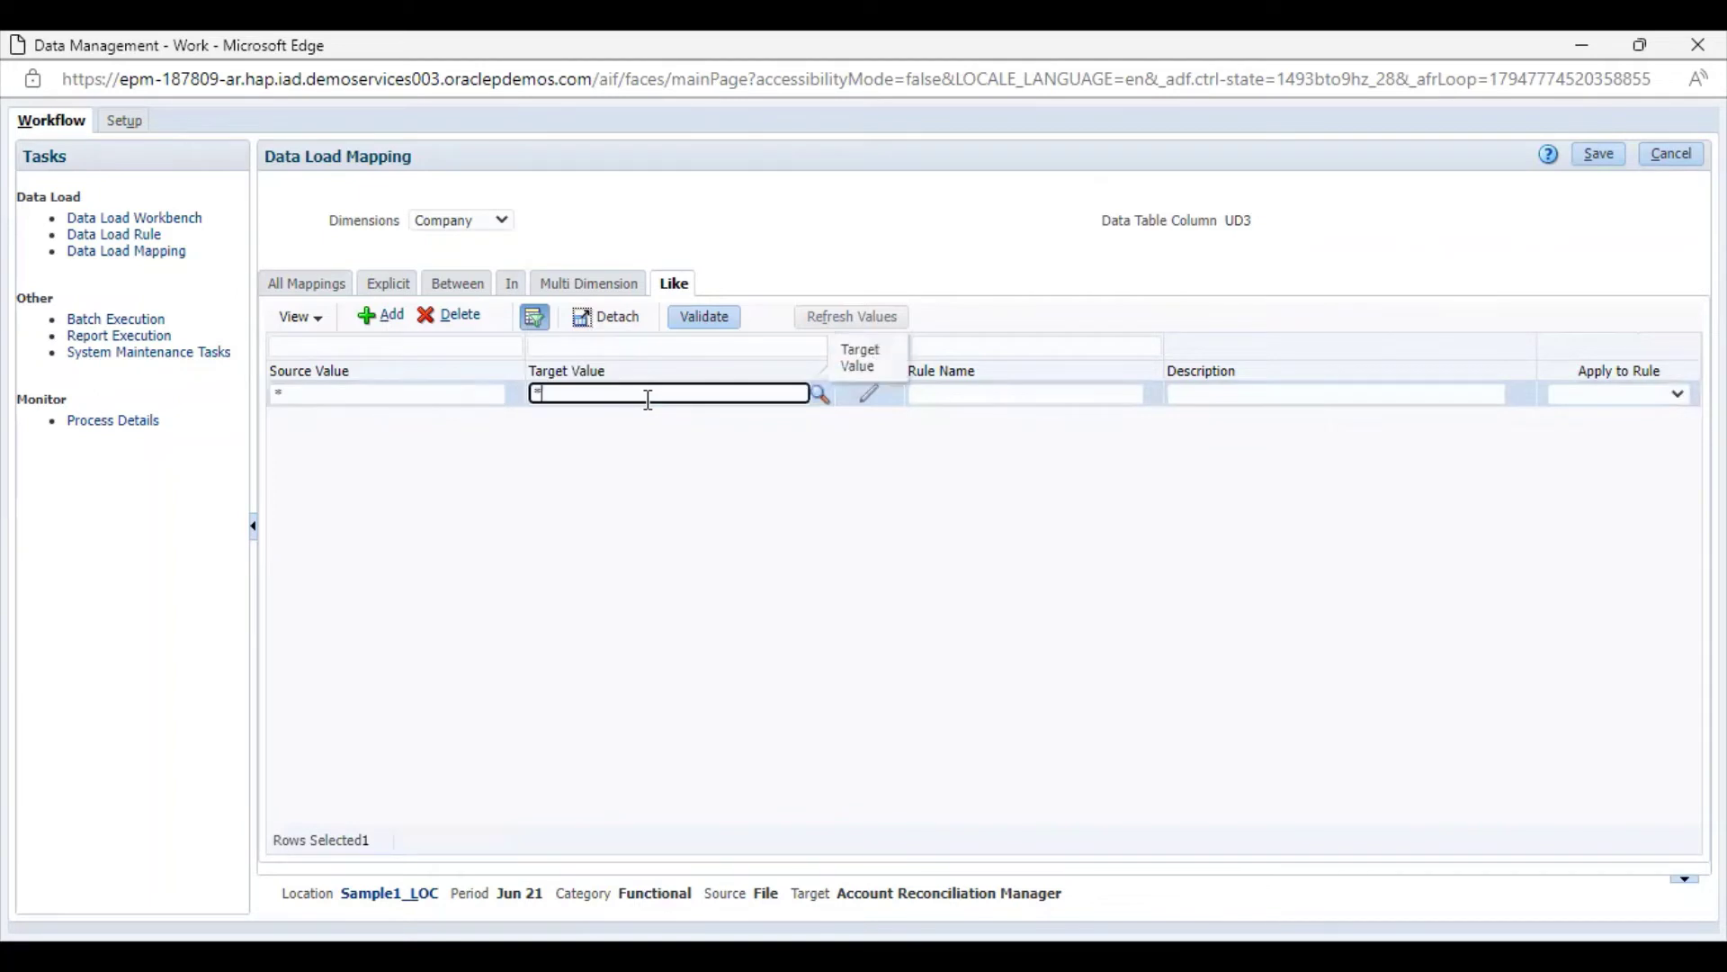
pyautogui.click(939, 394)
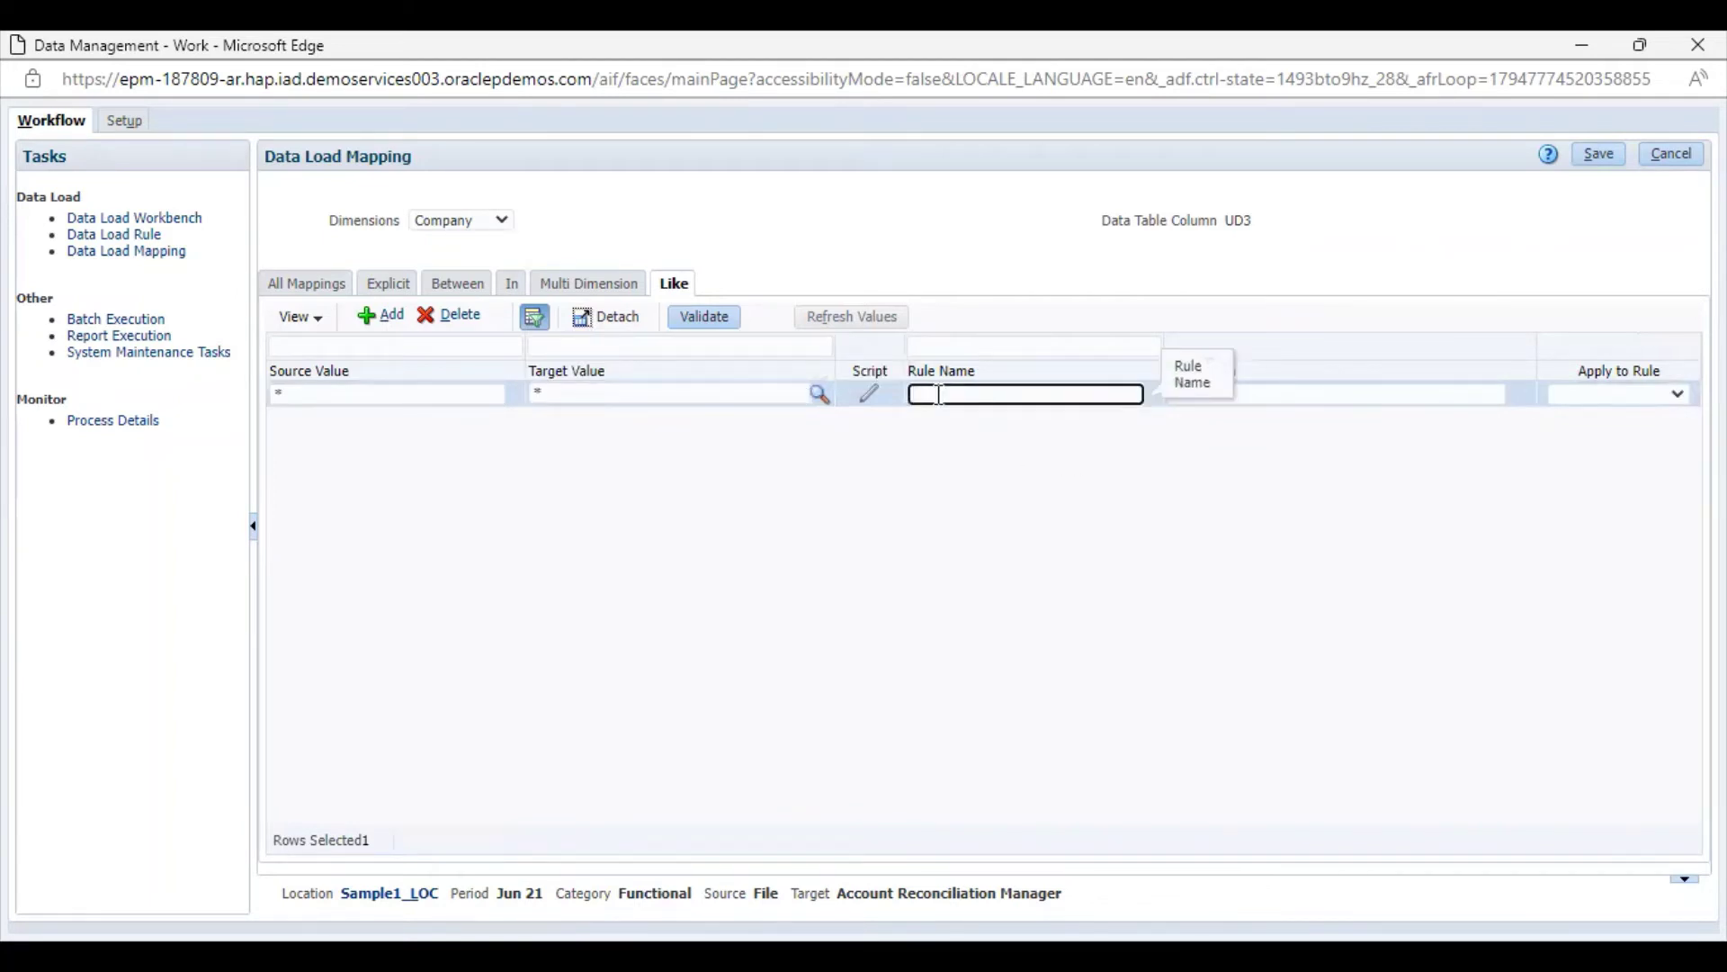
pyautogui.write('a2')
pyautogui.click(1588, 160)
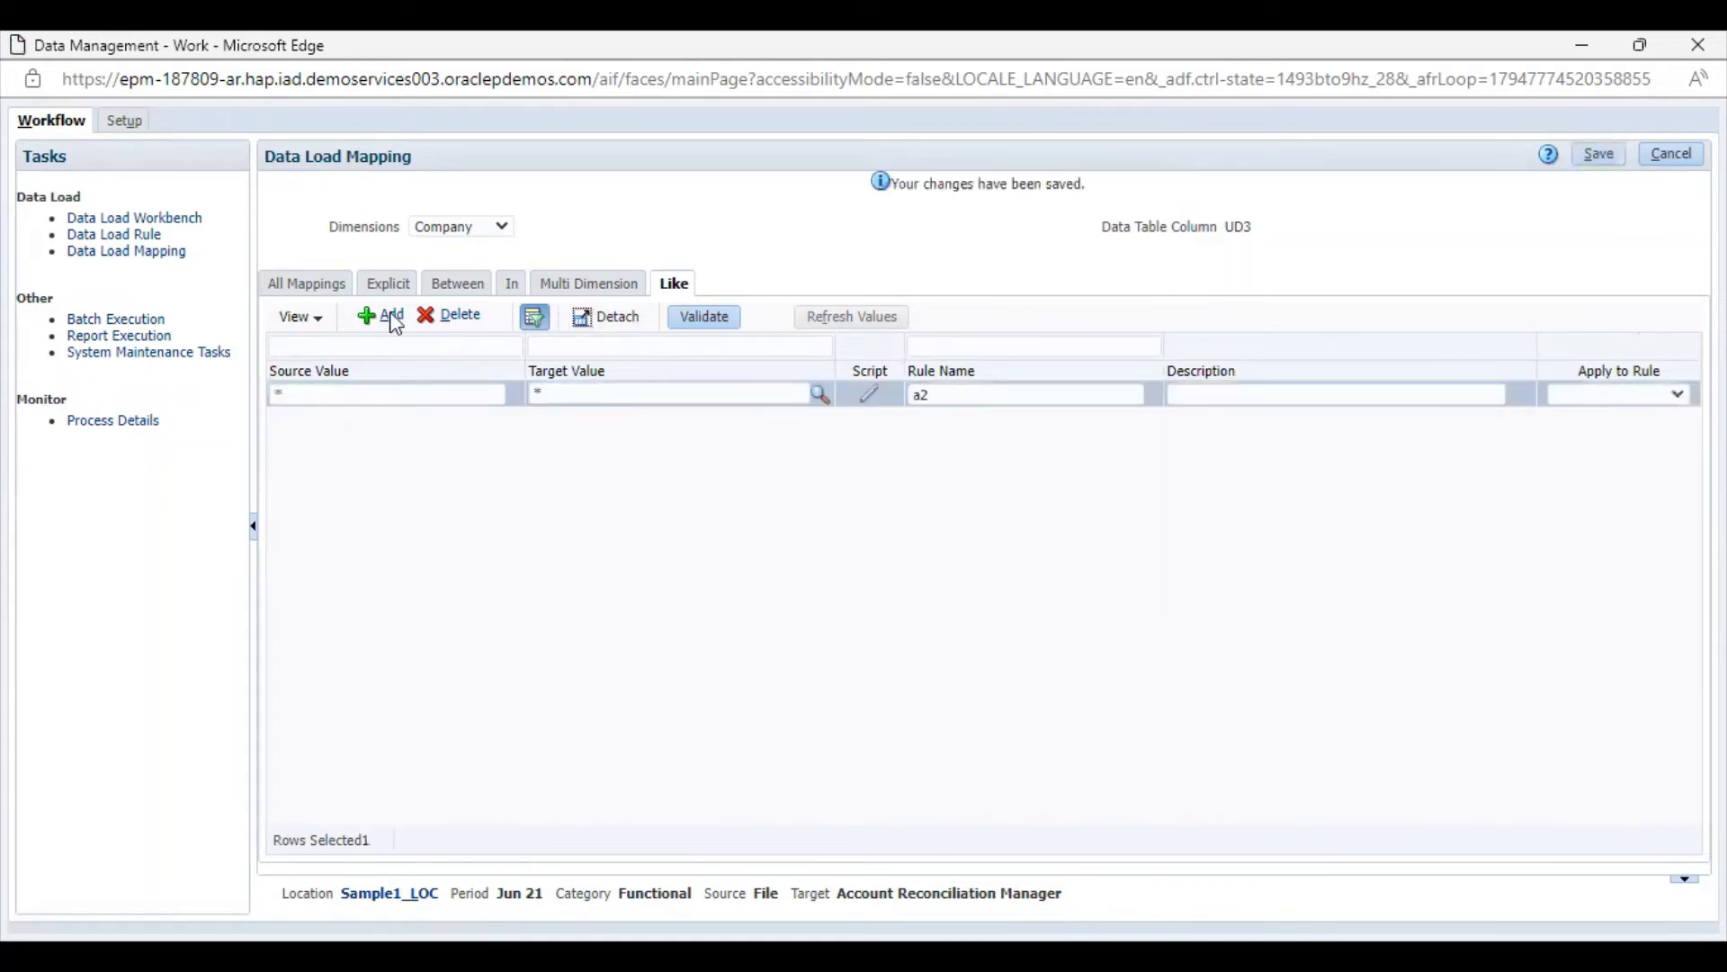
# - Add a Like mapping for the Data dimension with source value *, target value * and rule name a3, and save it
pyautogui.click(489, 229)
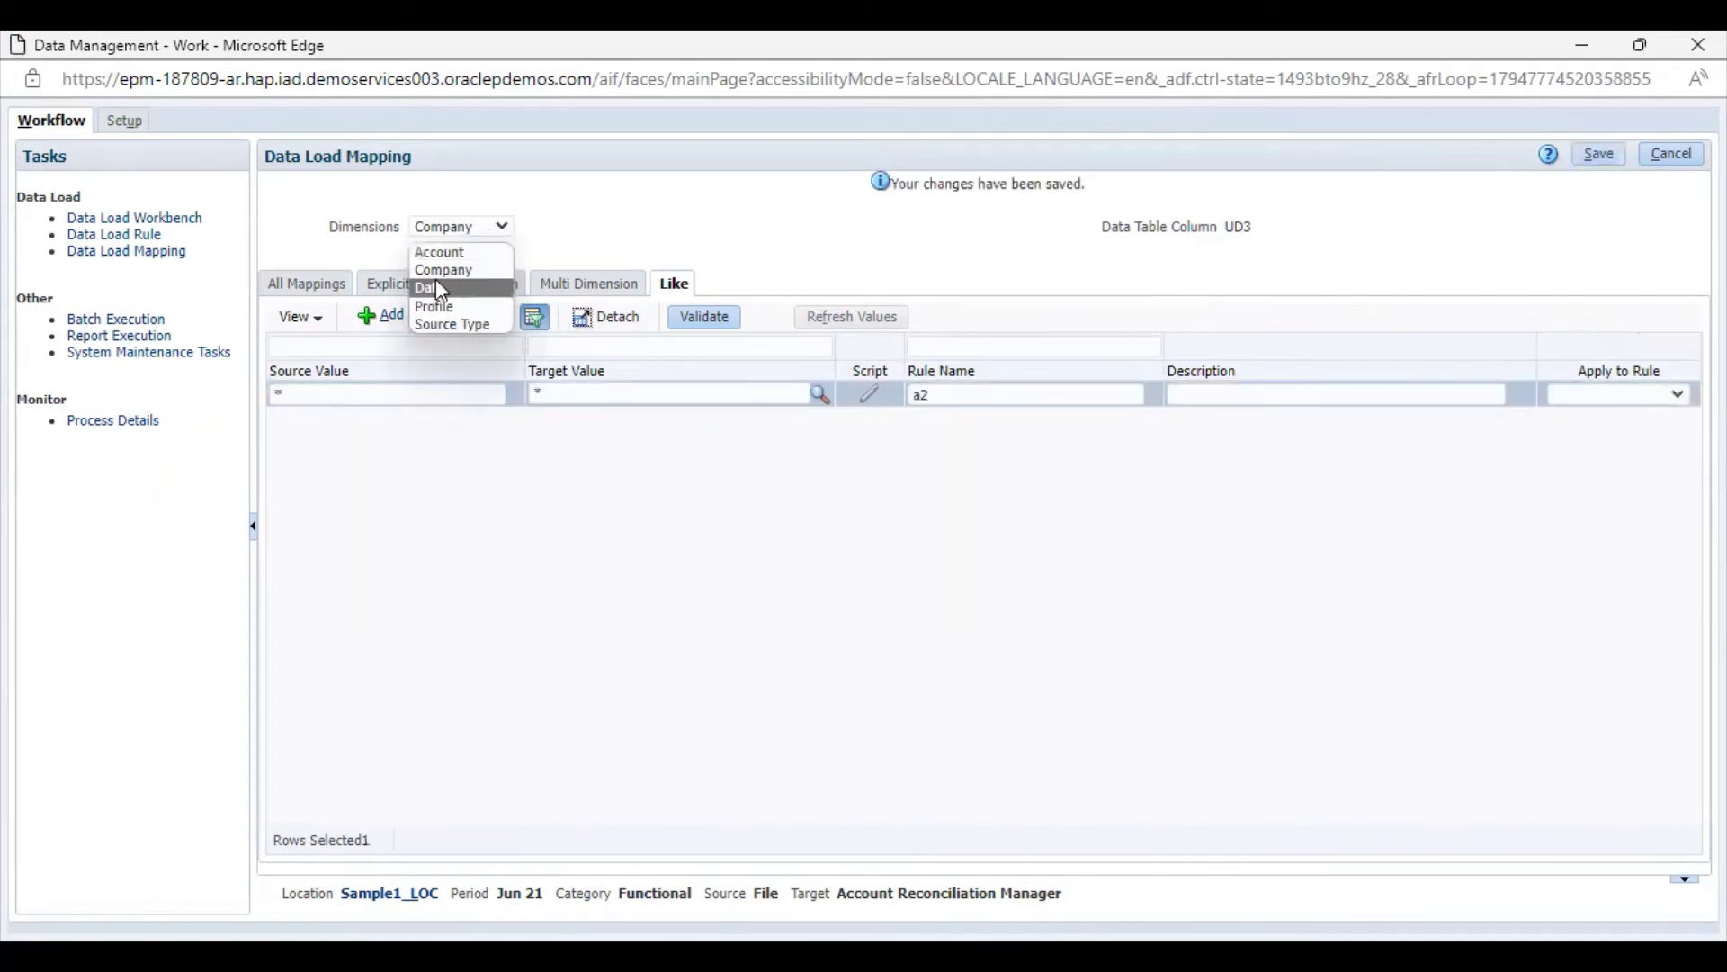
pyautogui.click(435, 279)
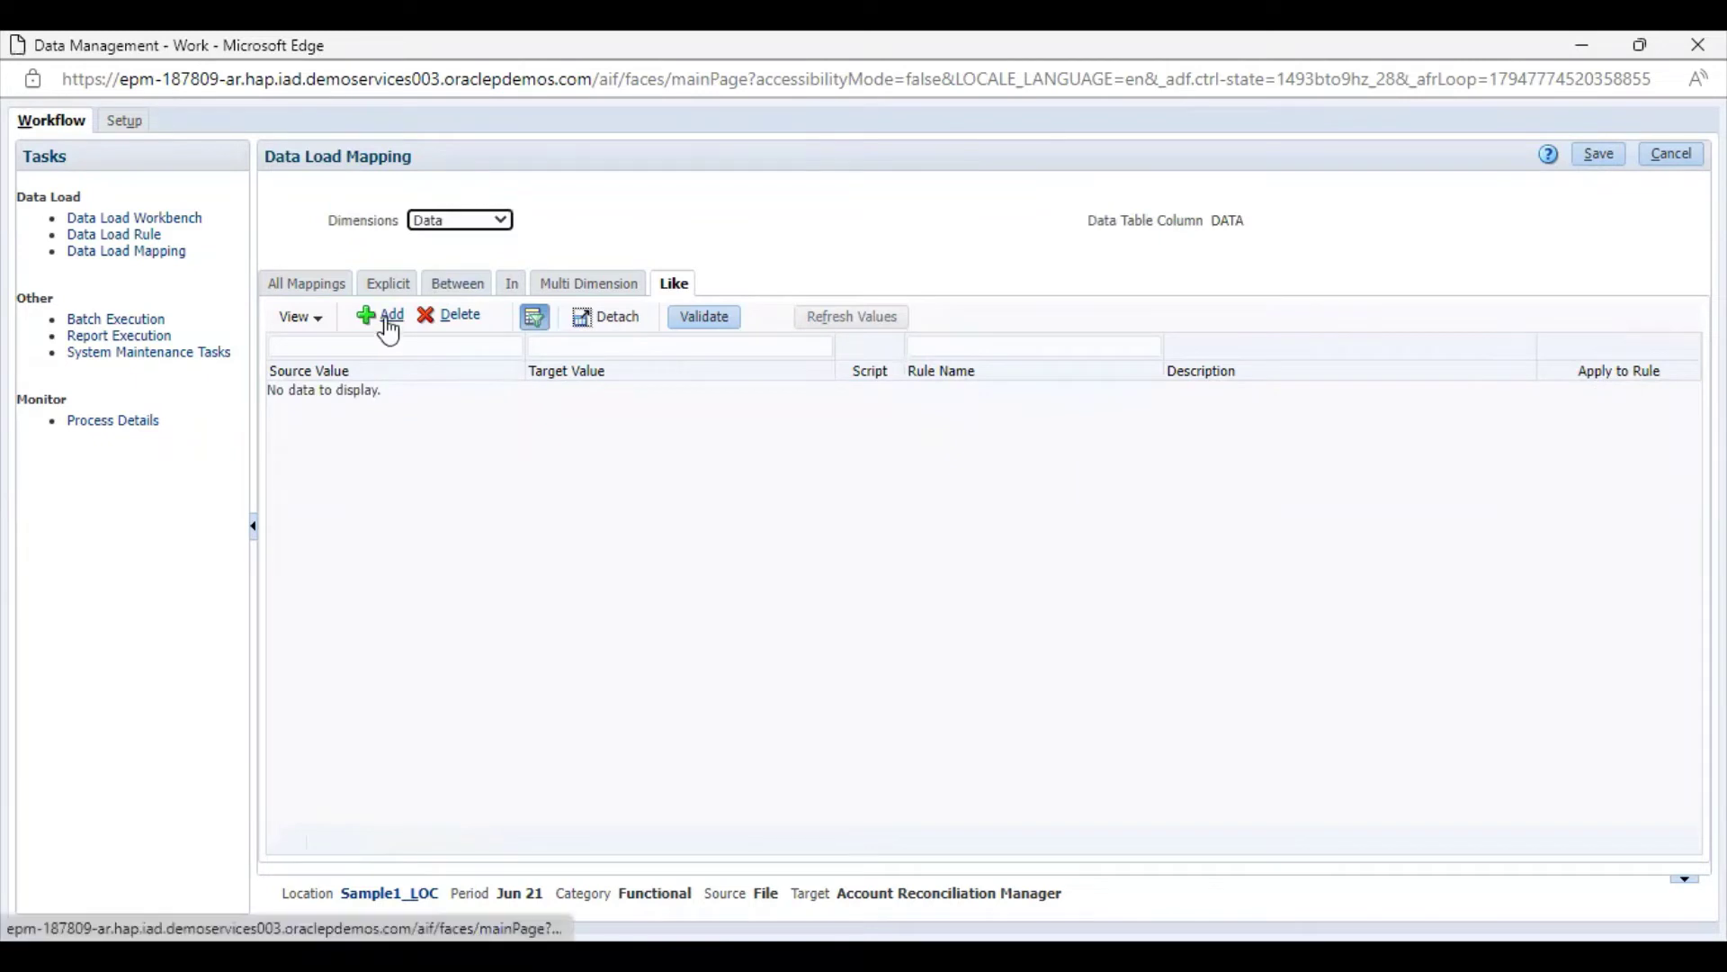
pyautogui.click(388, 316)
pyautogui.click(381, 392)
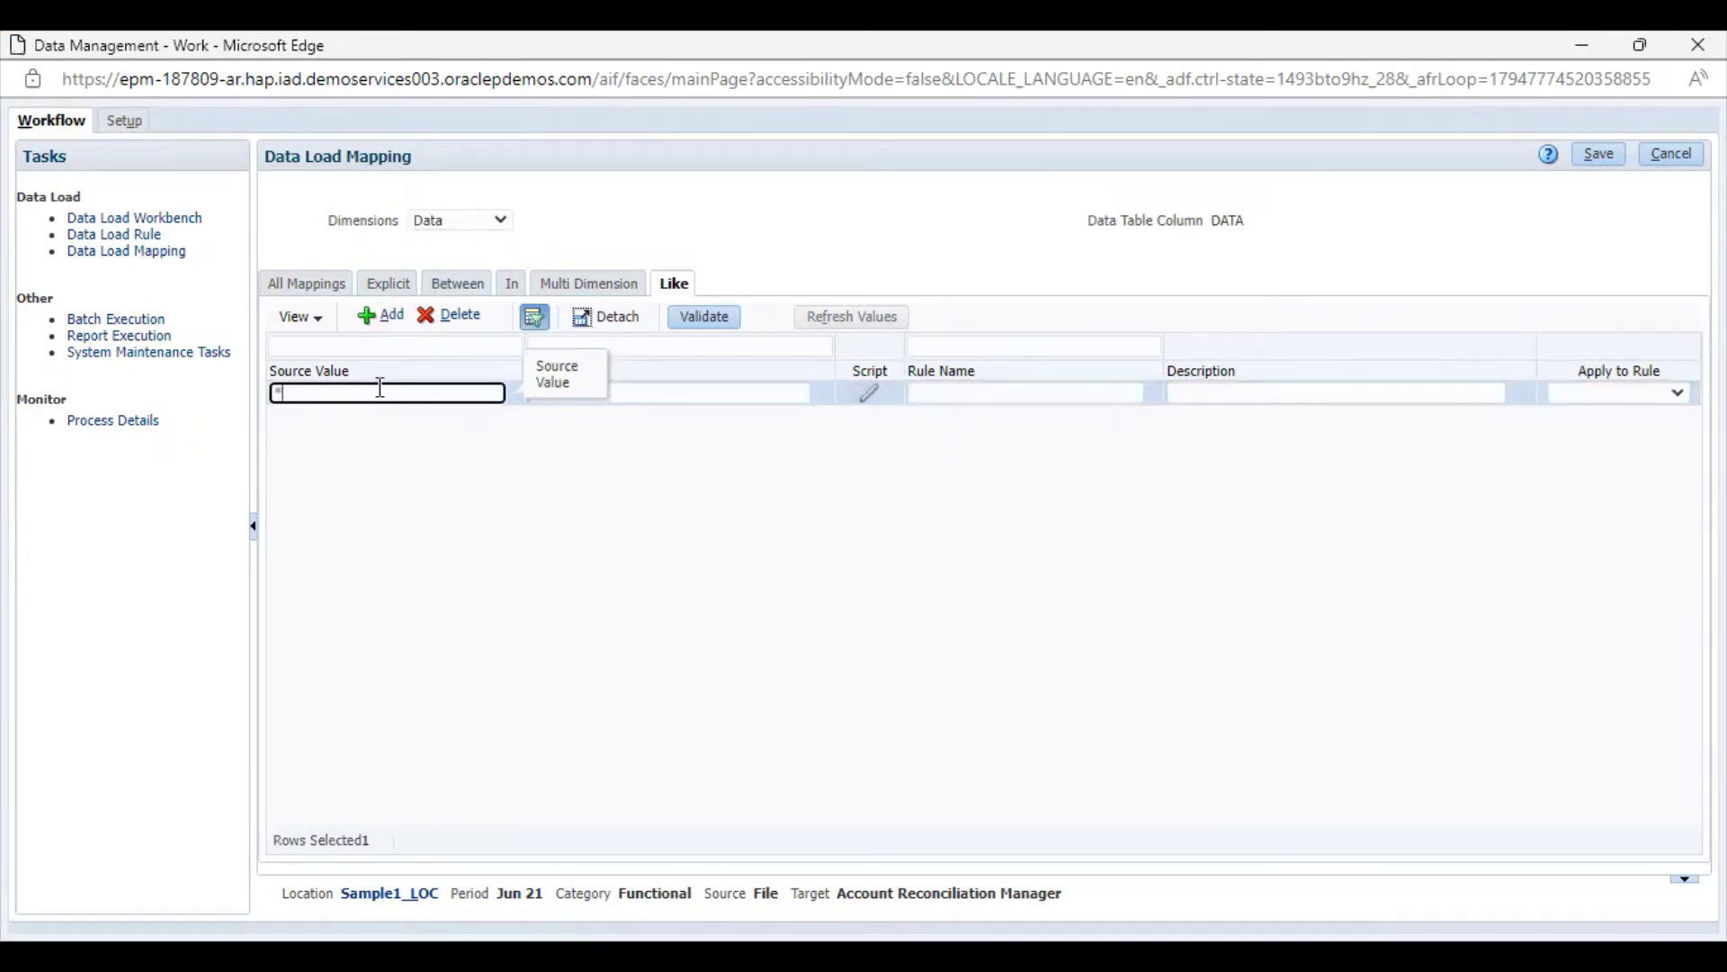
pyautogui.click(687, 397)
pyautogui.write('*')
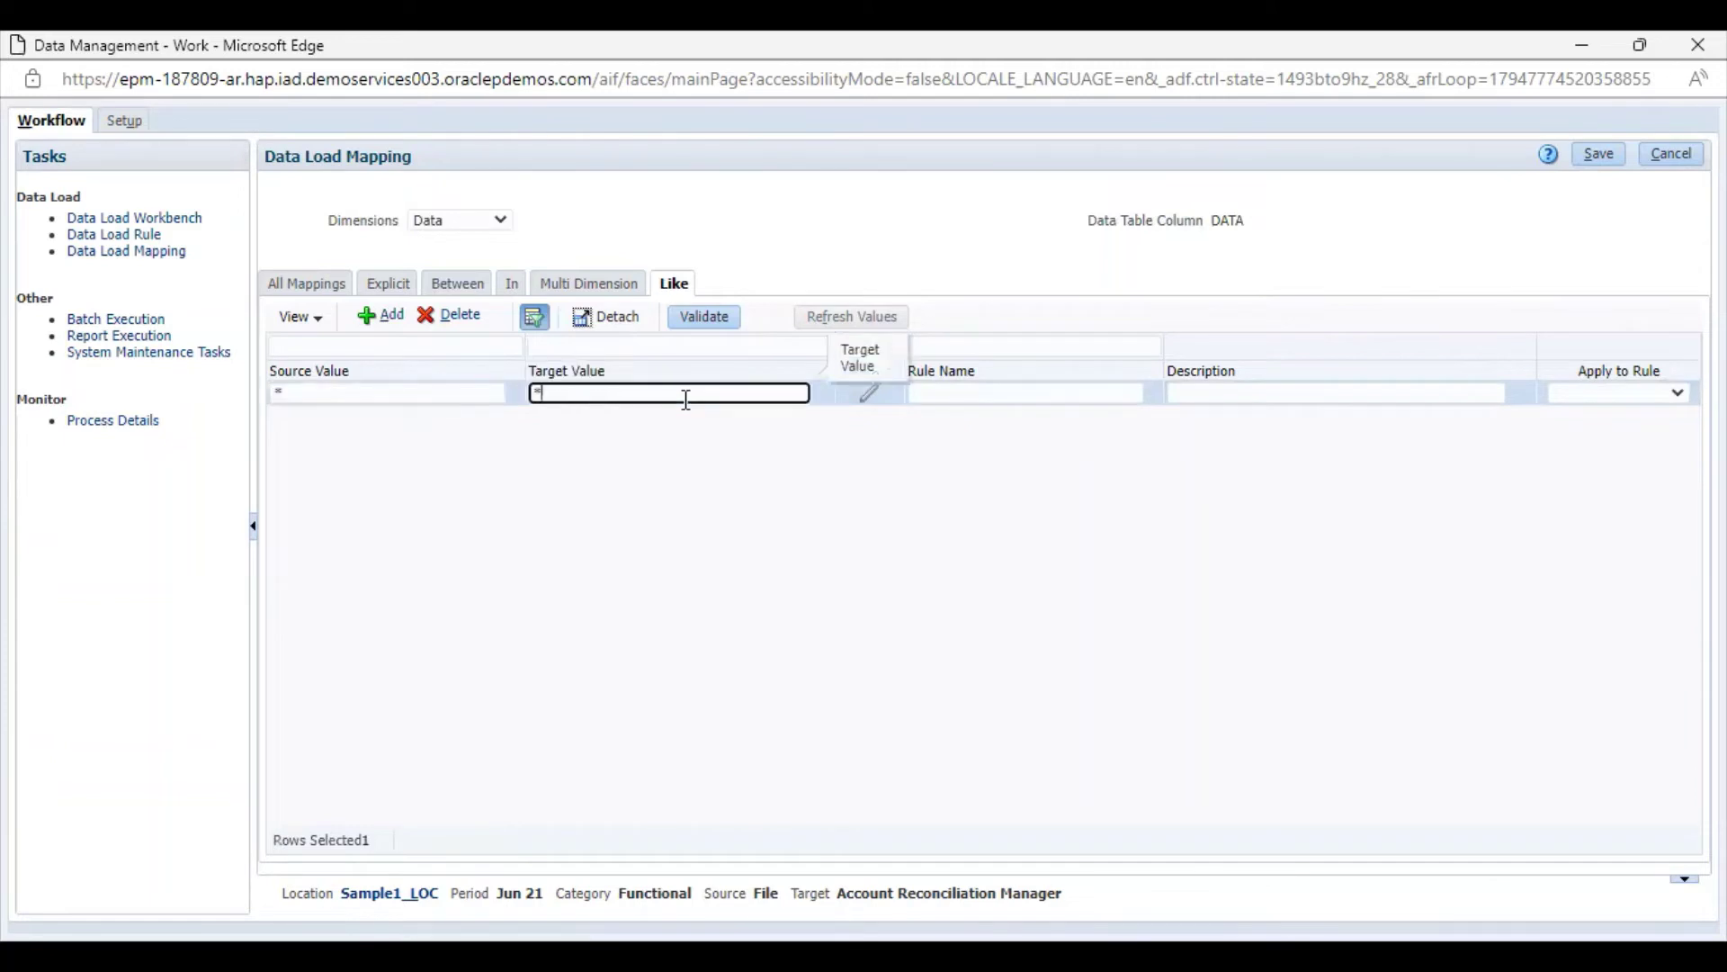
pyautogui.click(1003, 395)
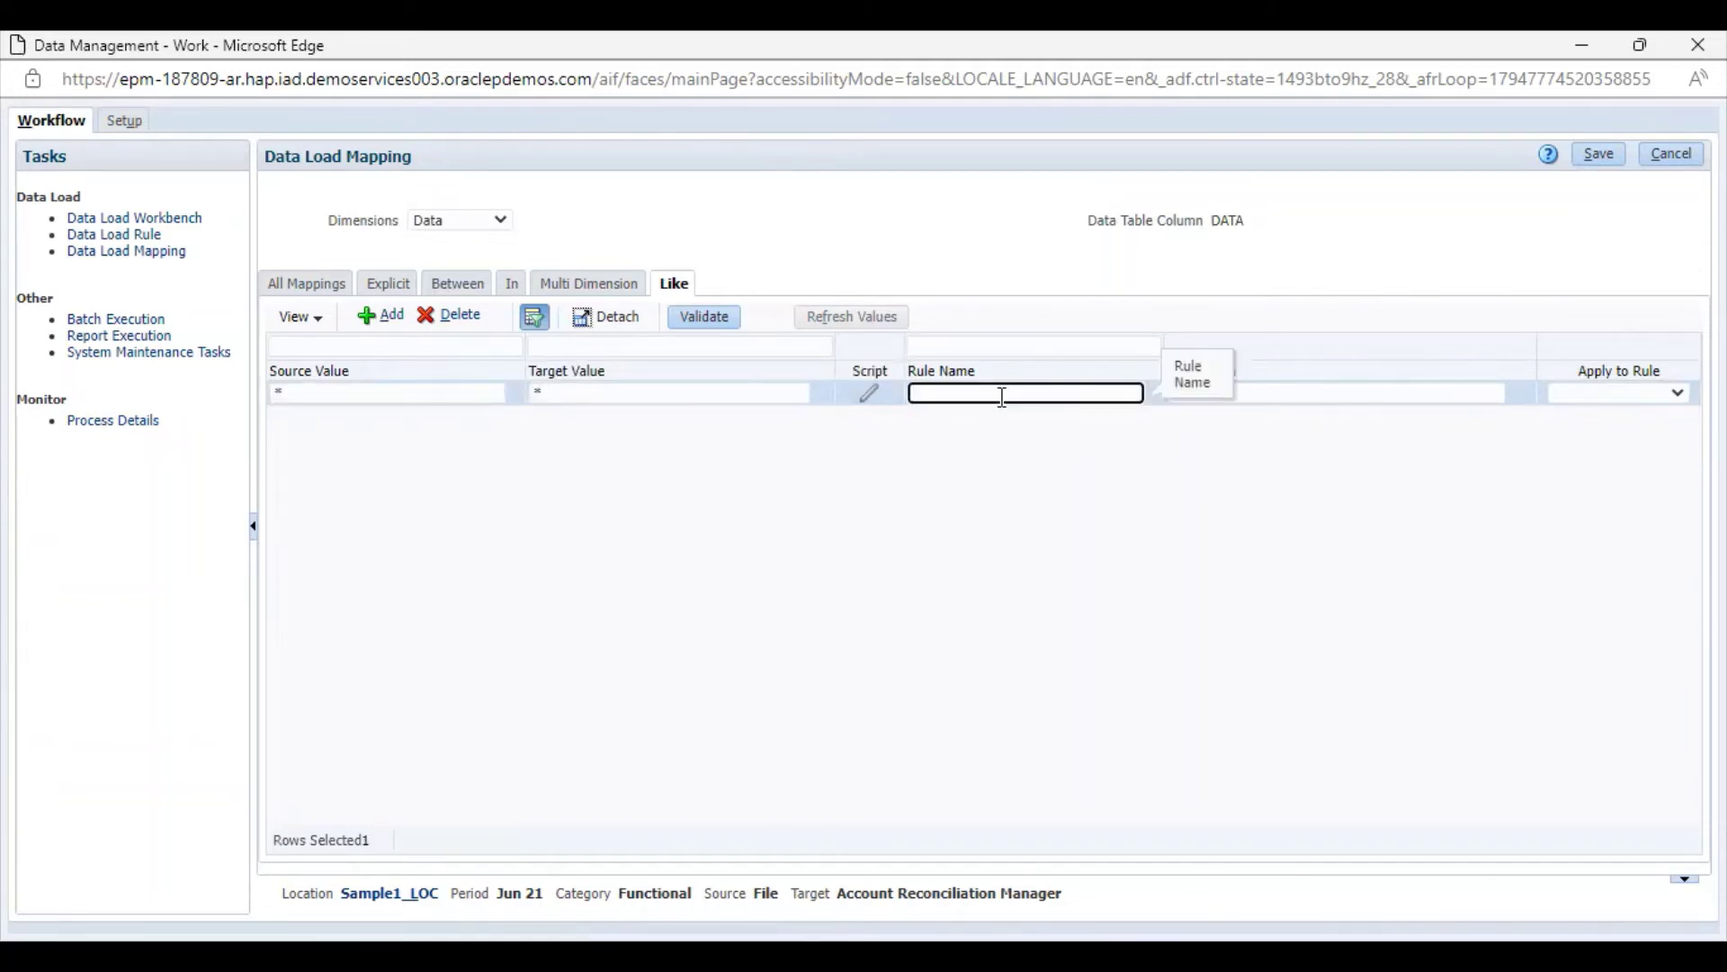
pyautogui.write('a3')
pyautogui.click(1598, 152)
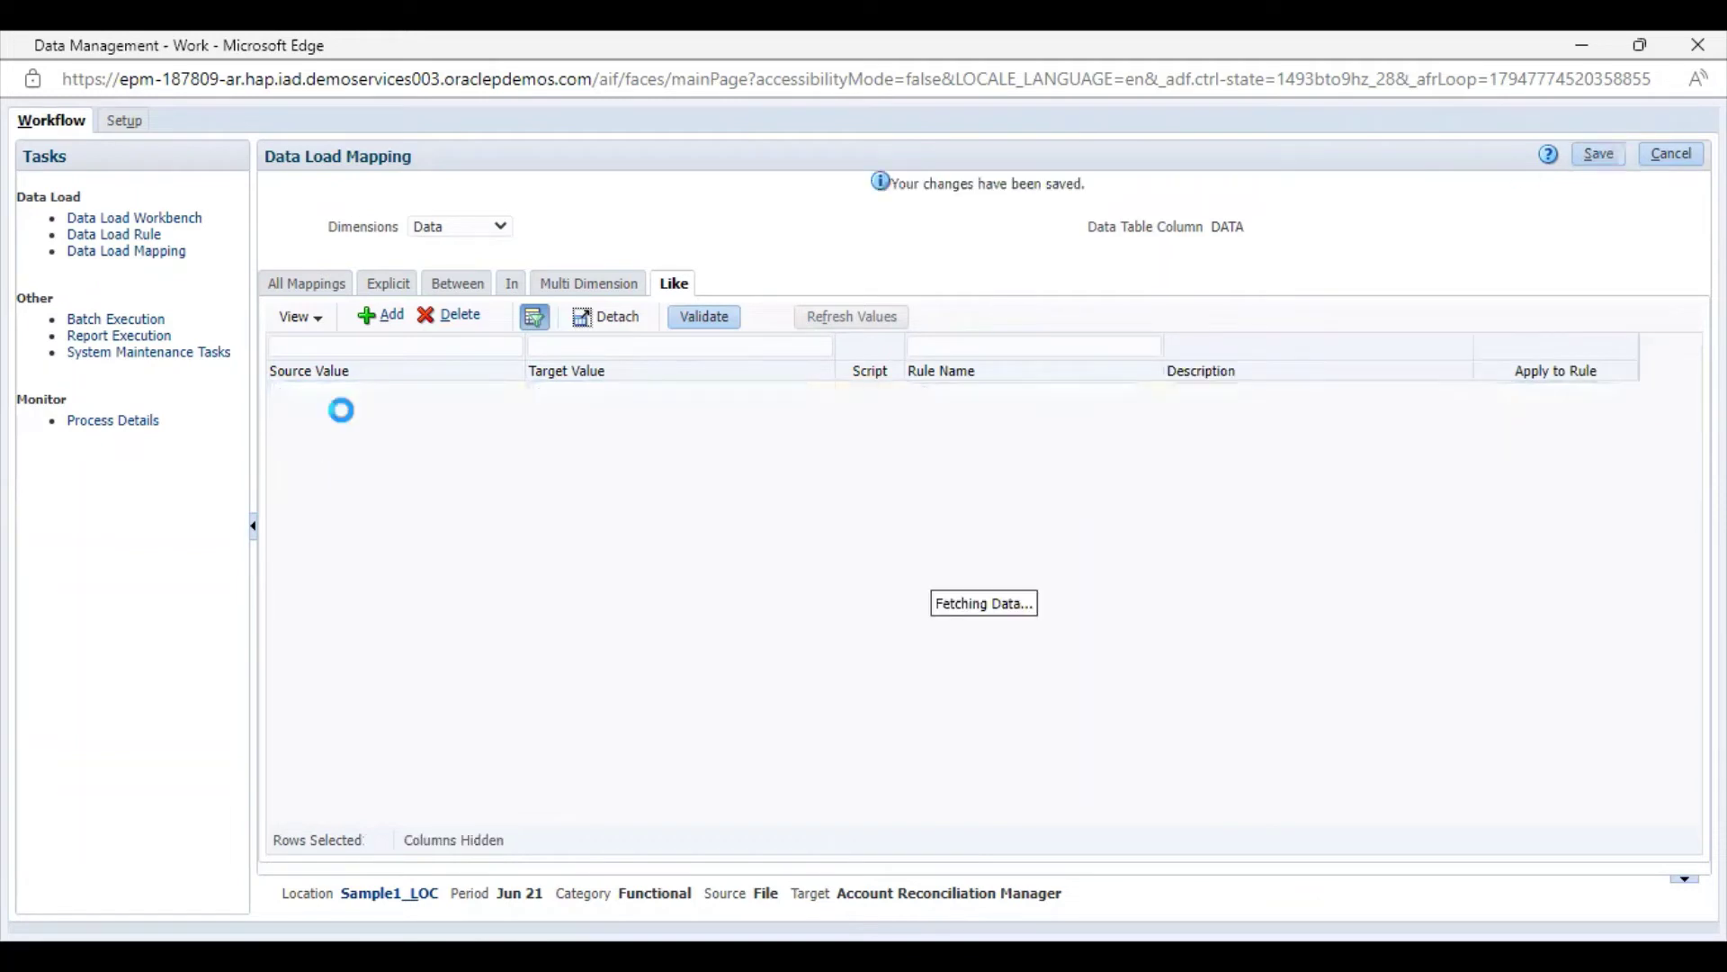
# - Add a Like mapping for the Profile dimension with source value *, target value * and rule name a4, and save it
pyautogui.click(484, 236)
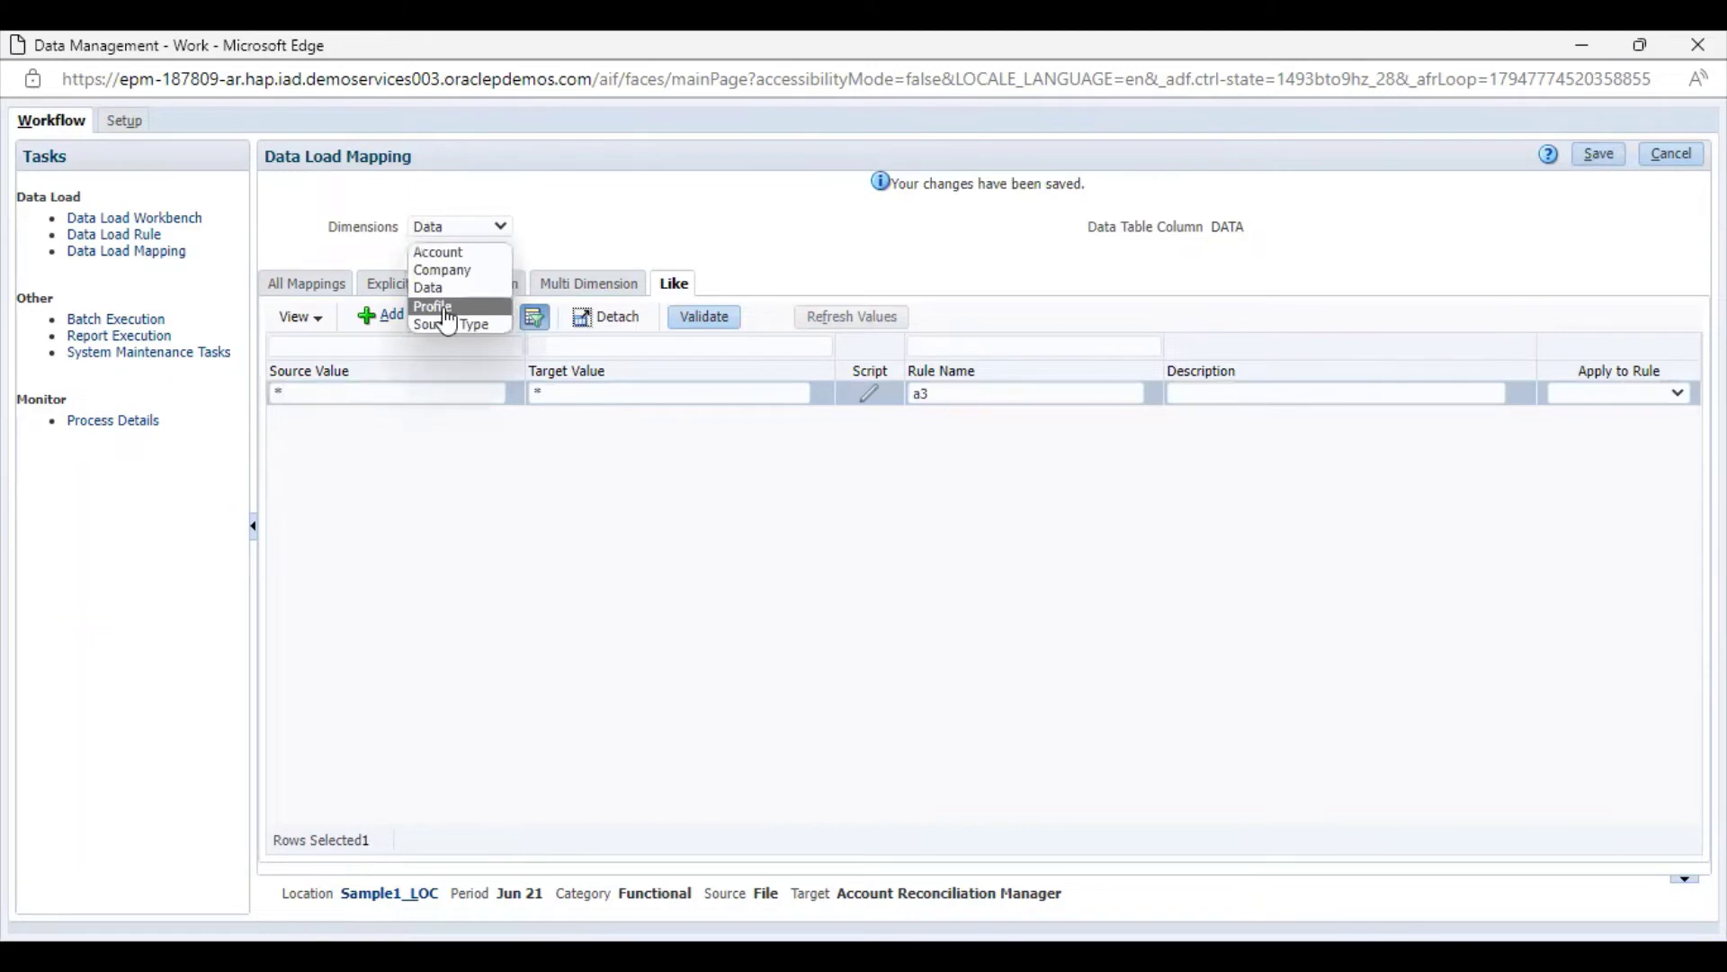
pyautogui.click(447, 321)
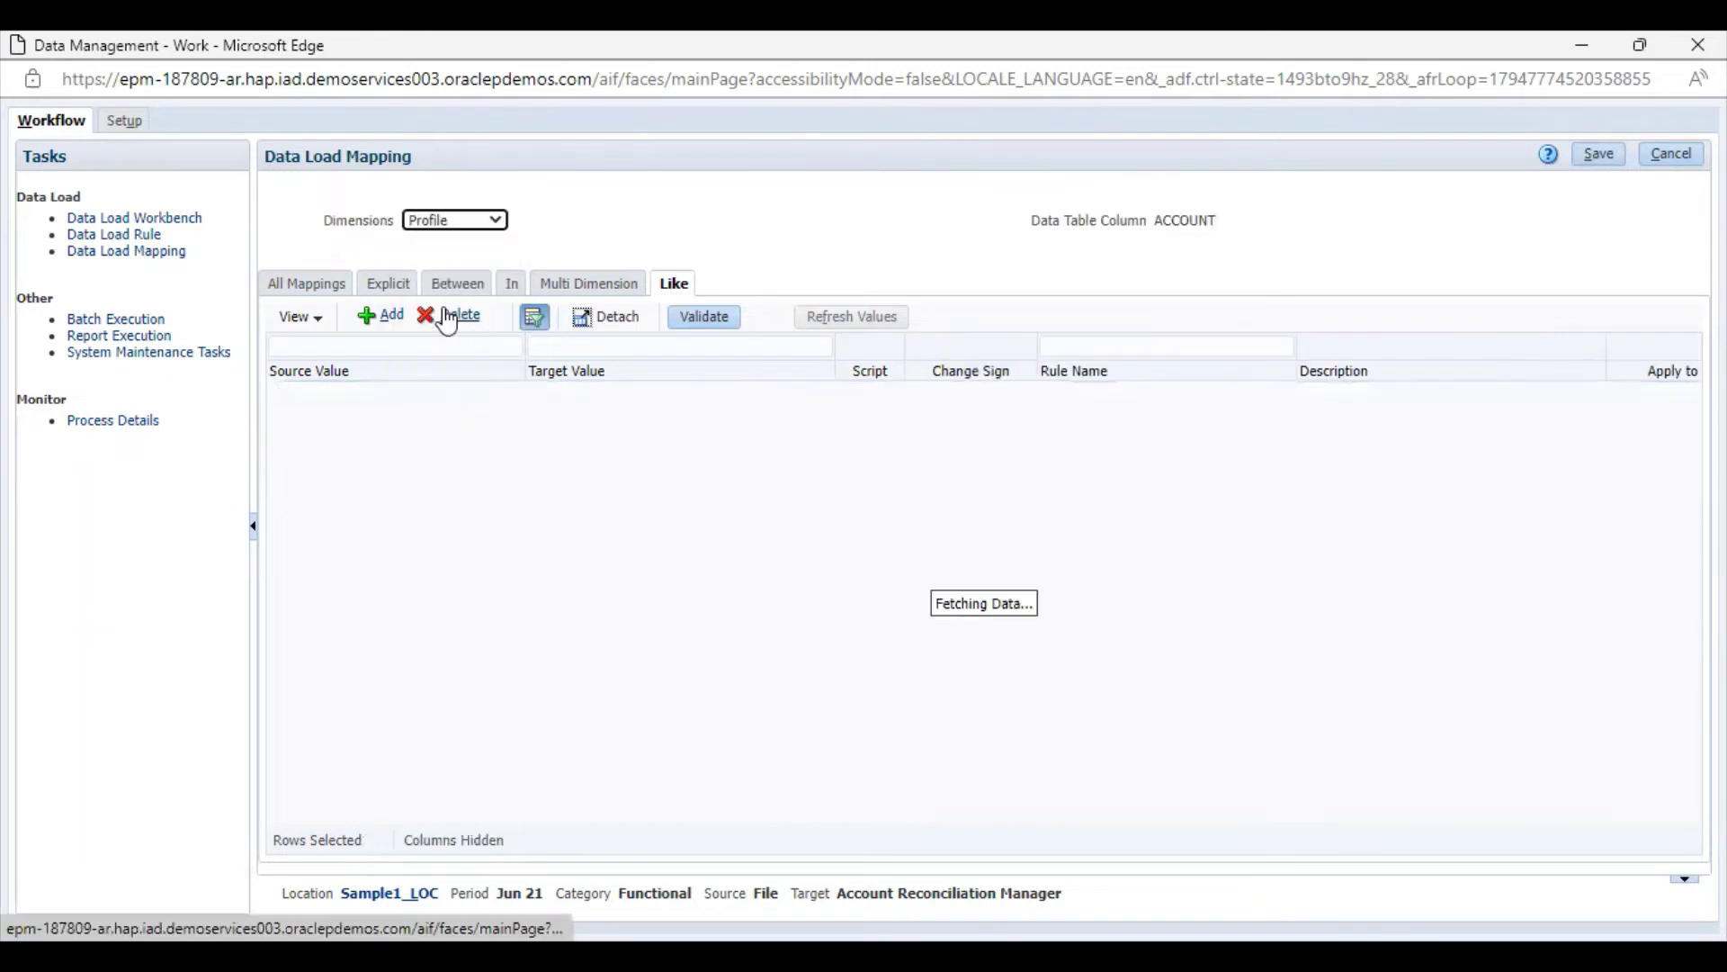
pyautogui.click(382, 315)
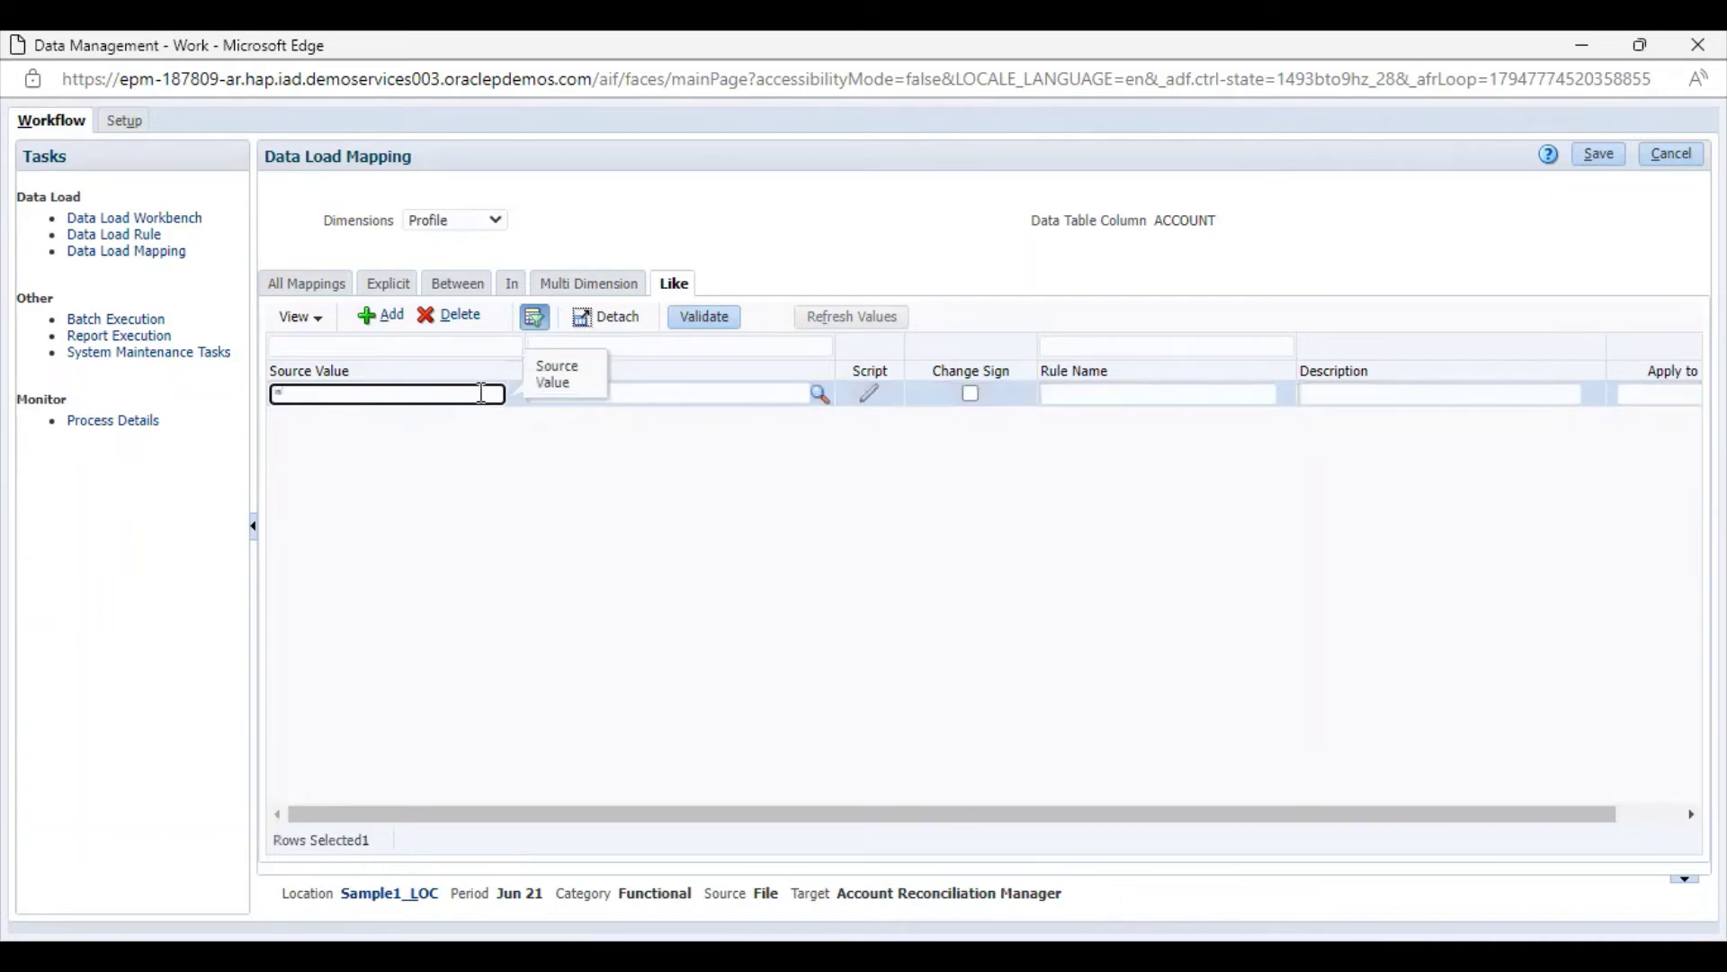
pyautogui.click(641, 394)
pyautogui.write('*')
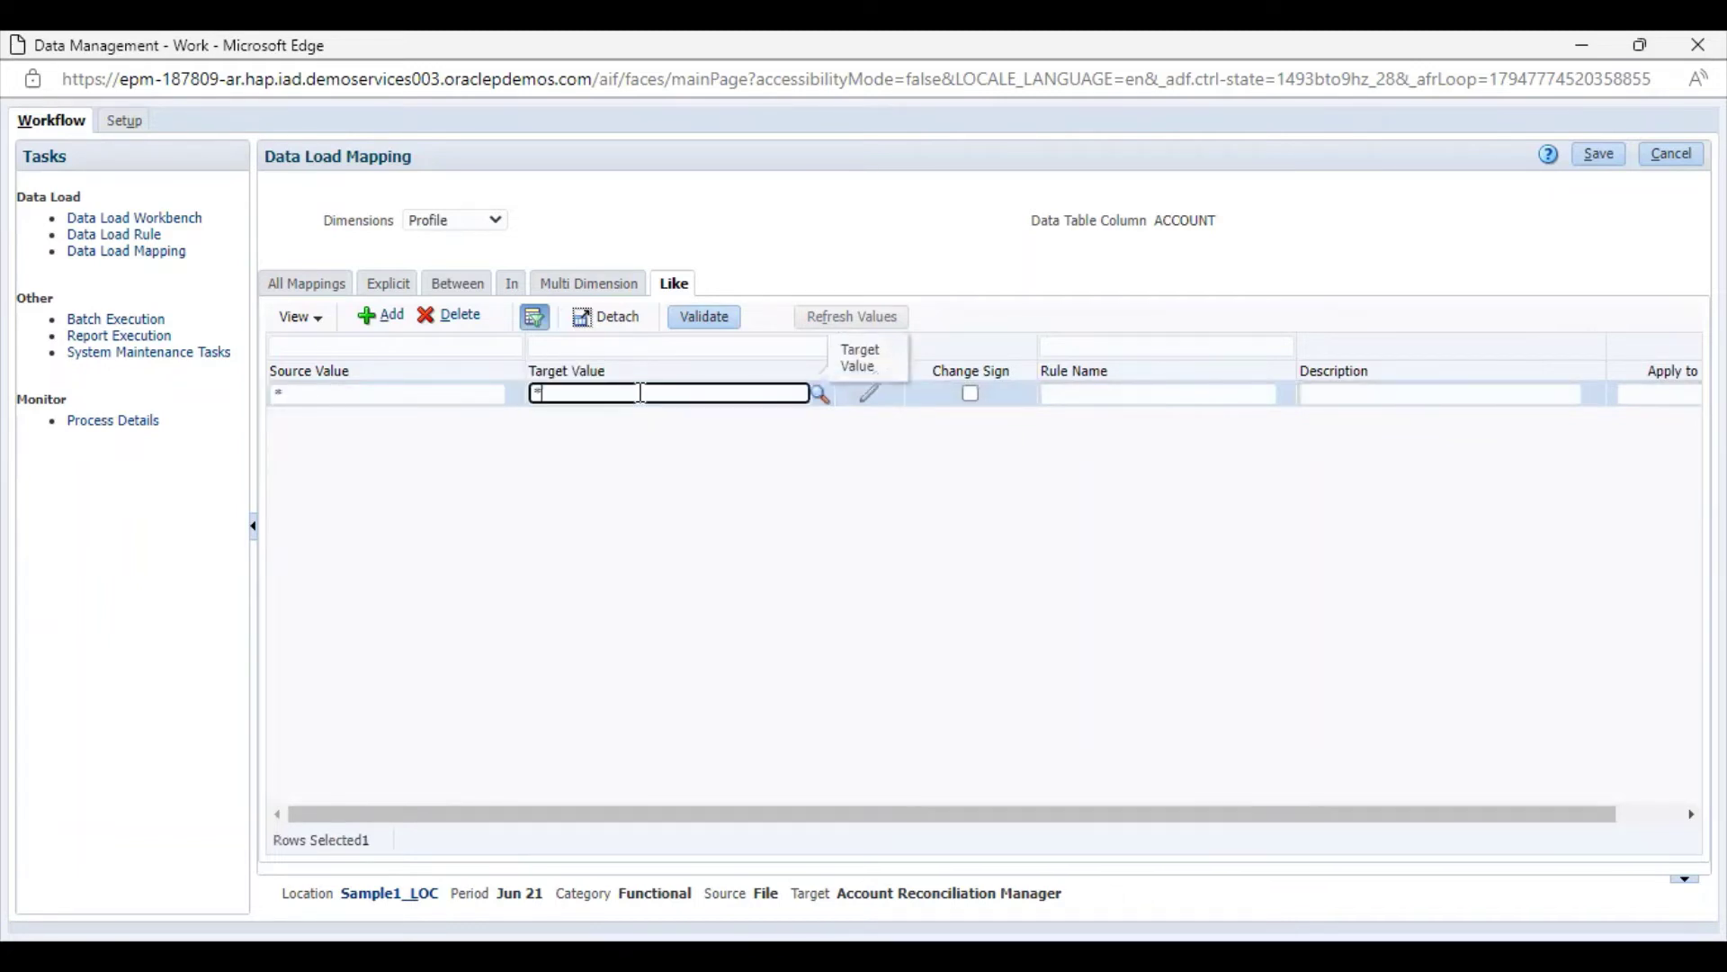
pyautogui.click(1091, 393)
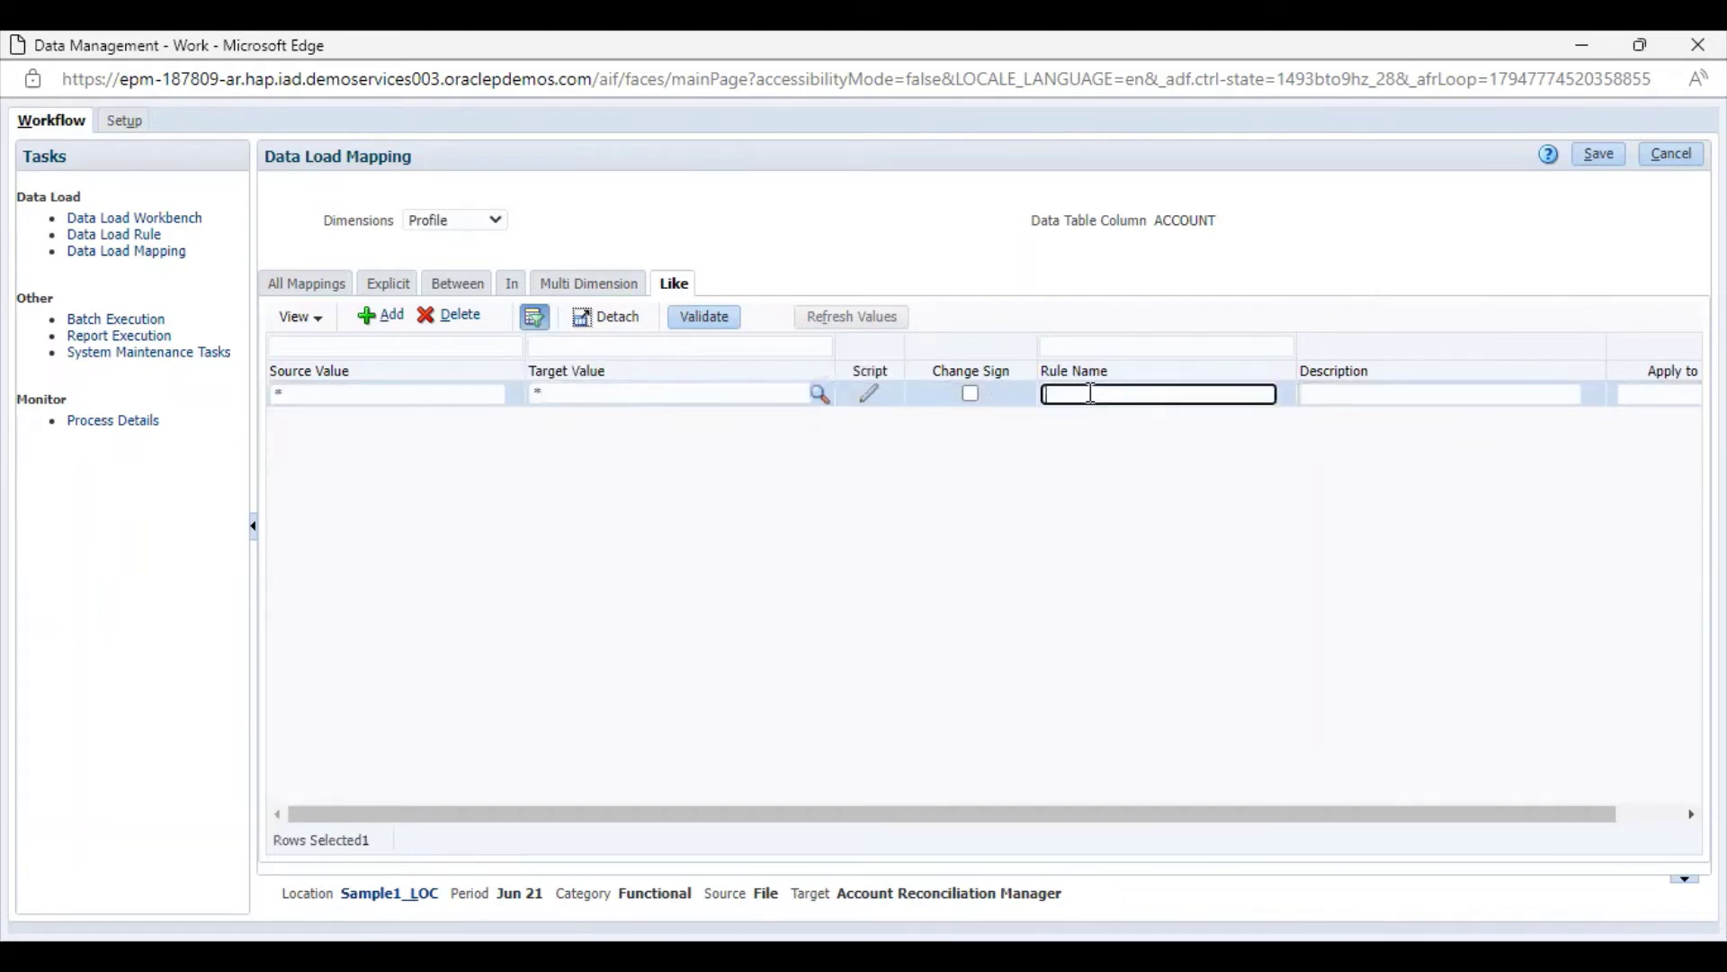
pyautogui.write('a4')
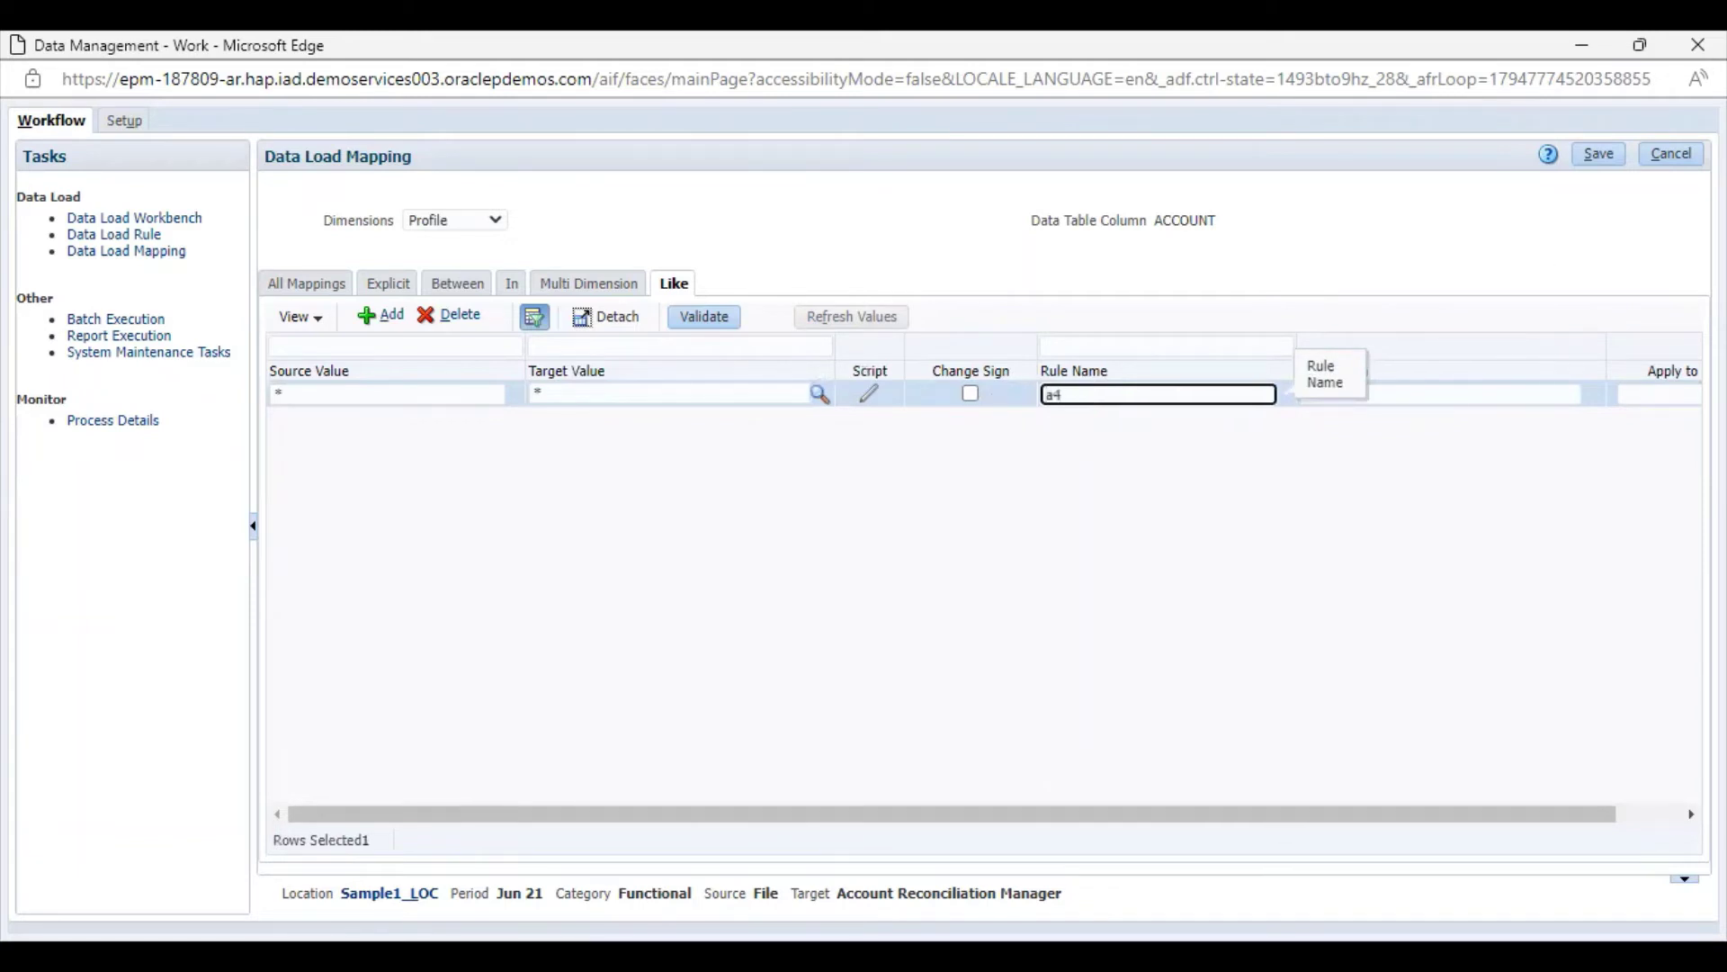
pyautogui.click(1583, 154)
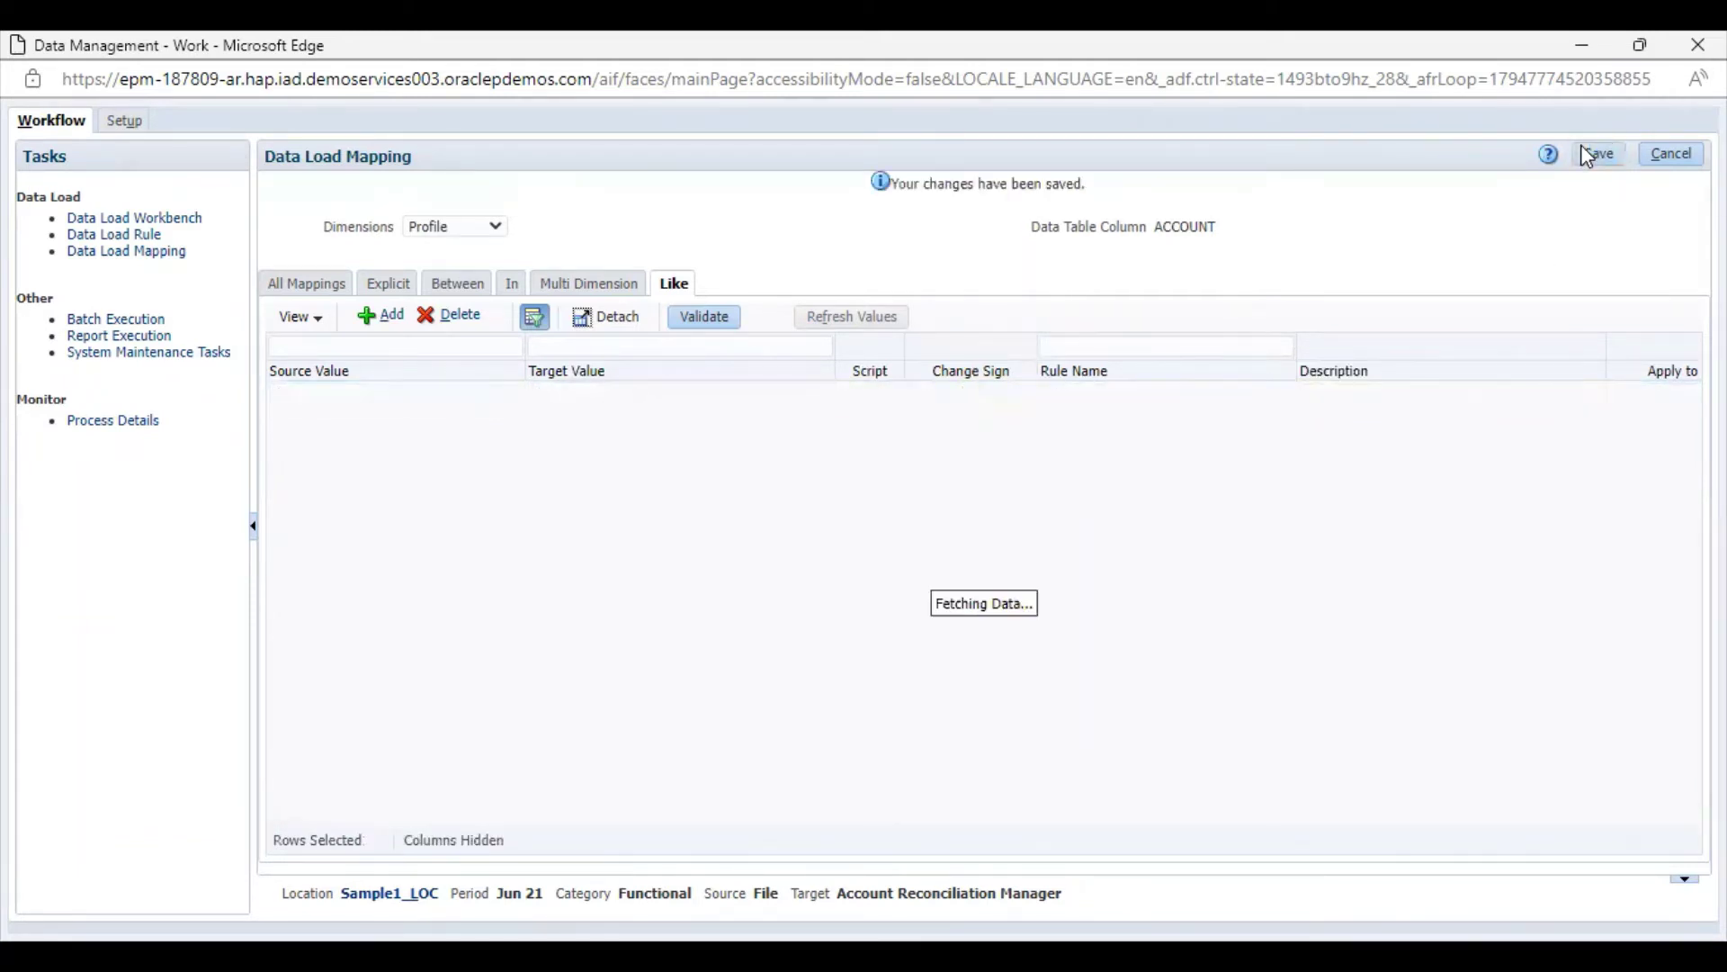
# - Add a Like mapping for the Source Type dimension with source value *, target value source system and rule name a5, and save it
pyautogui.click(460, 237)
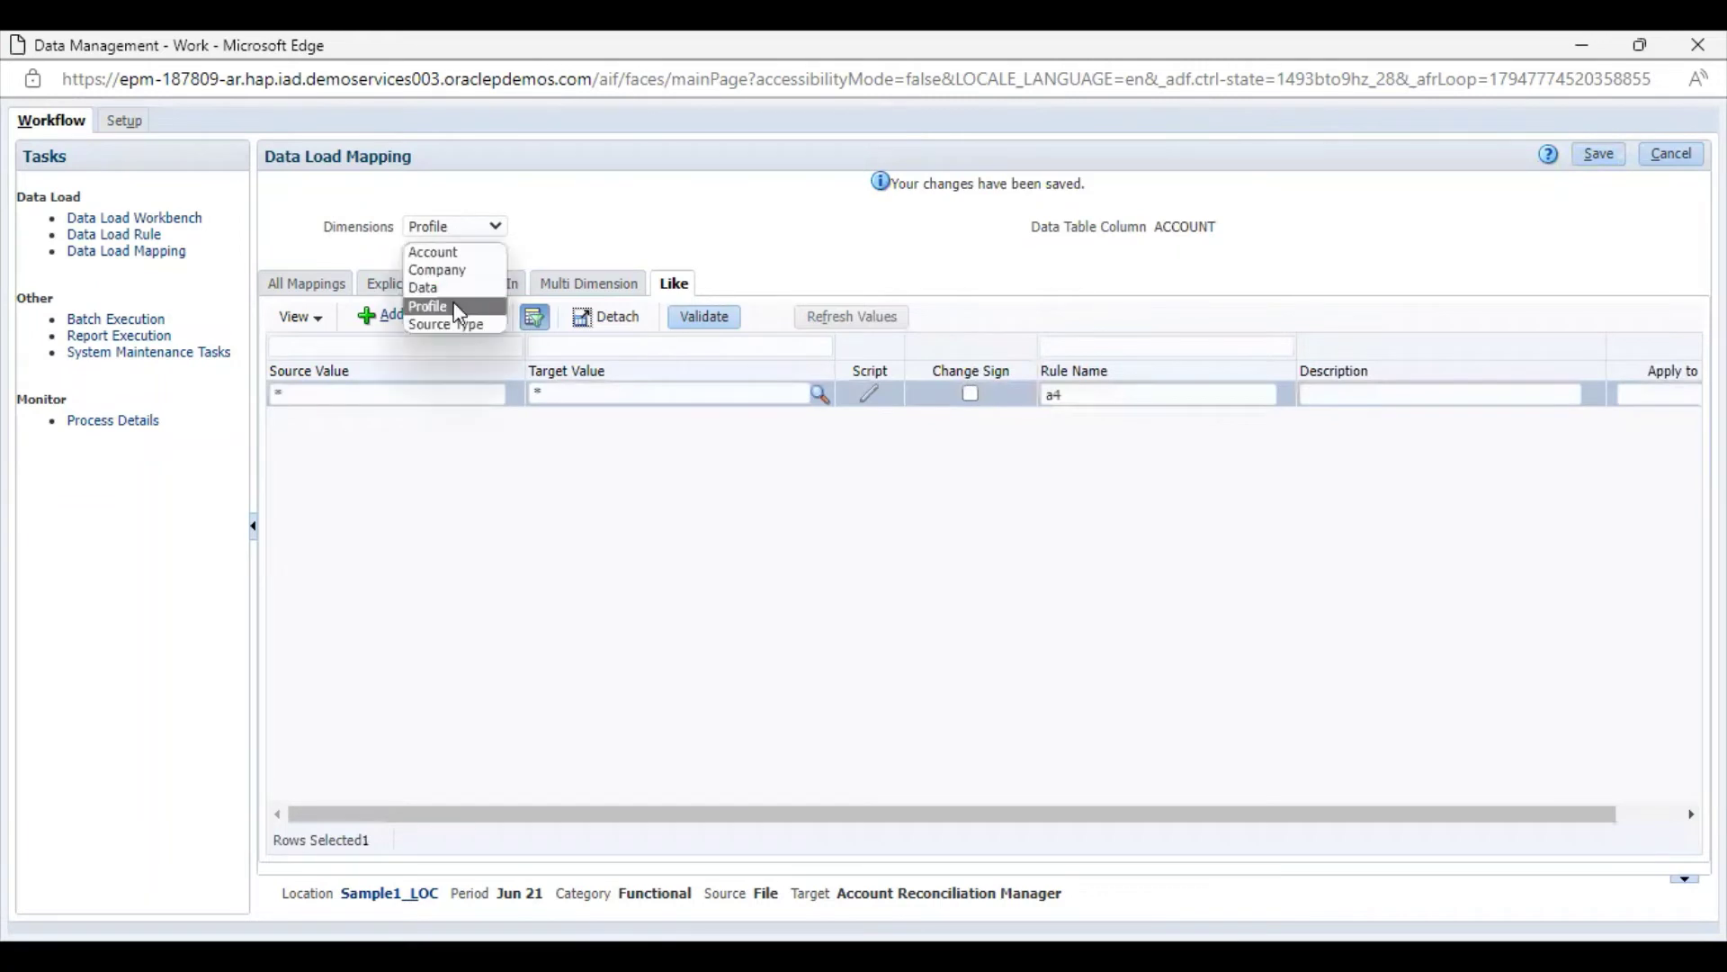
pyautogui.click(454, 325)
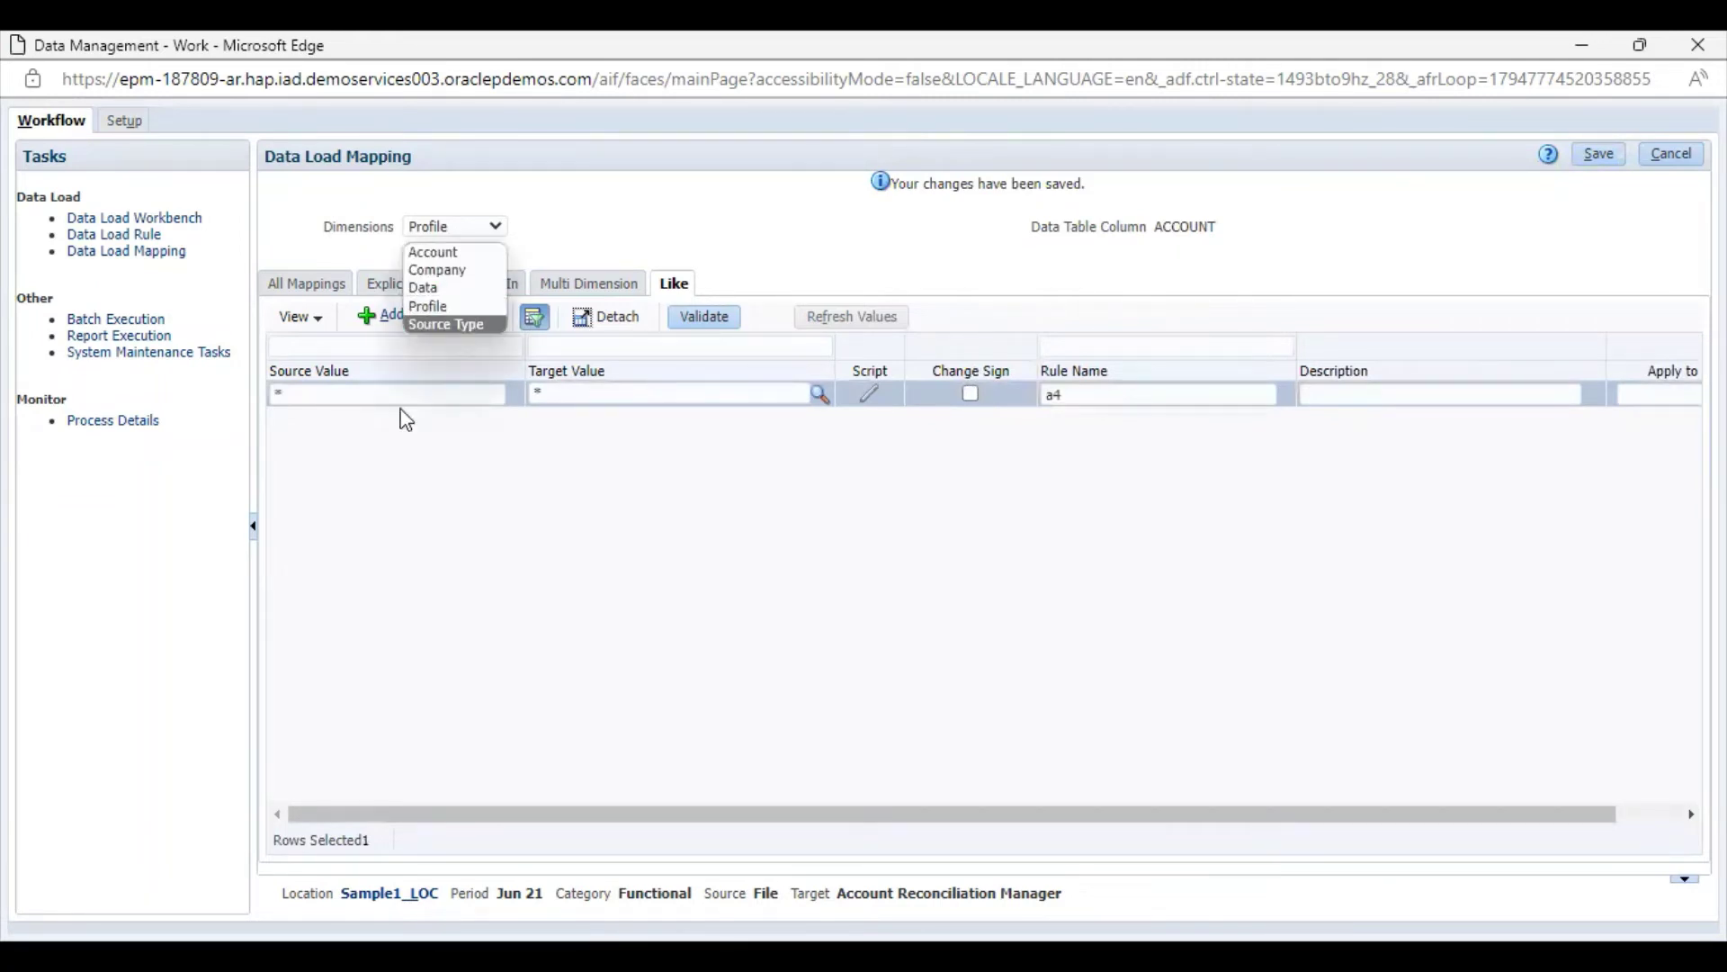
pyautogui.click(391, 319)
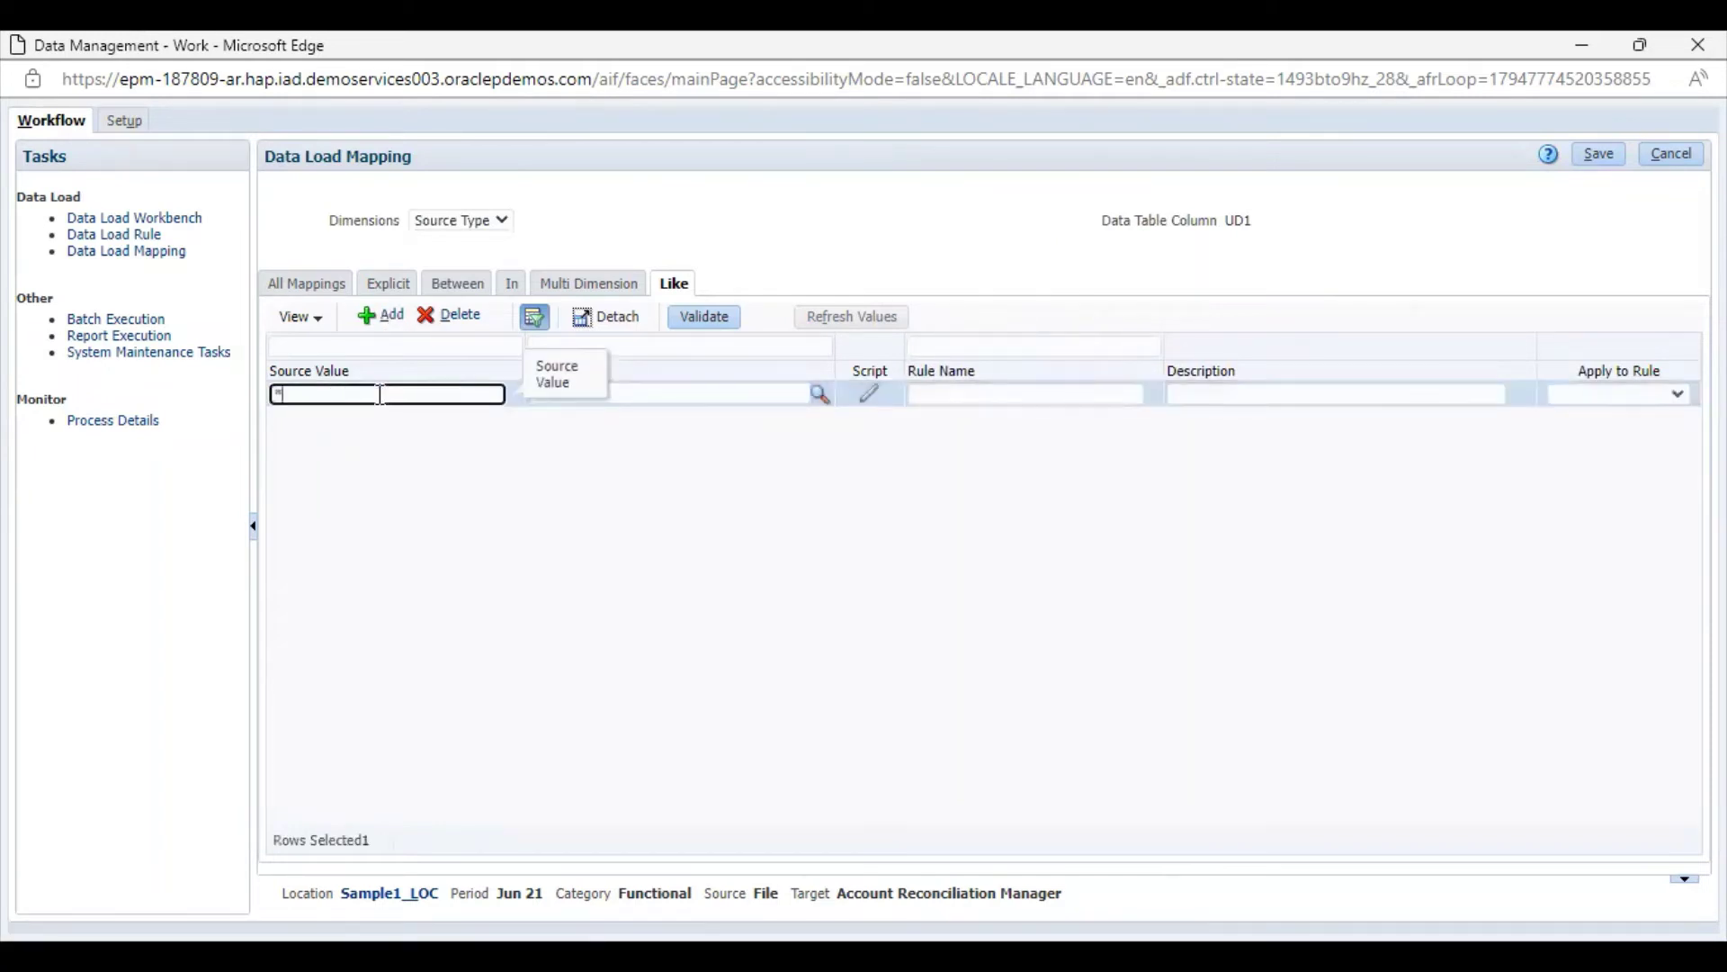
pyautogui.click(576, 554)
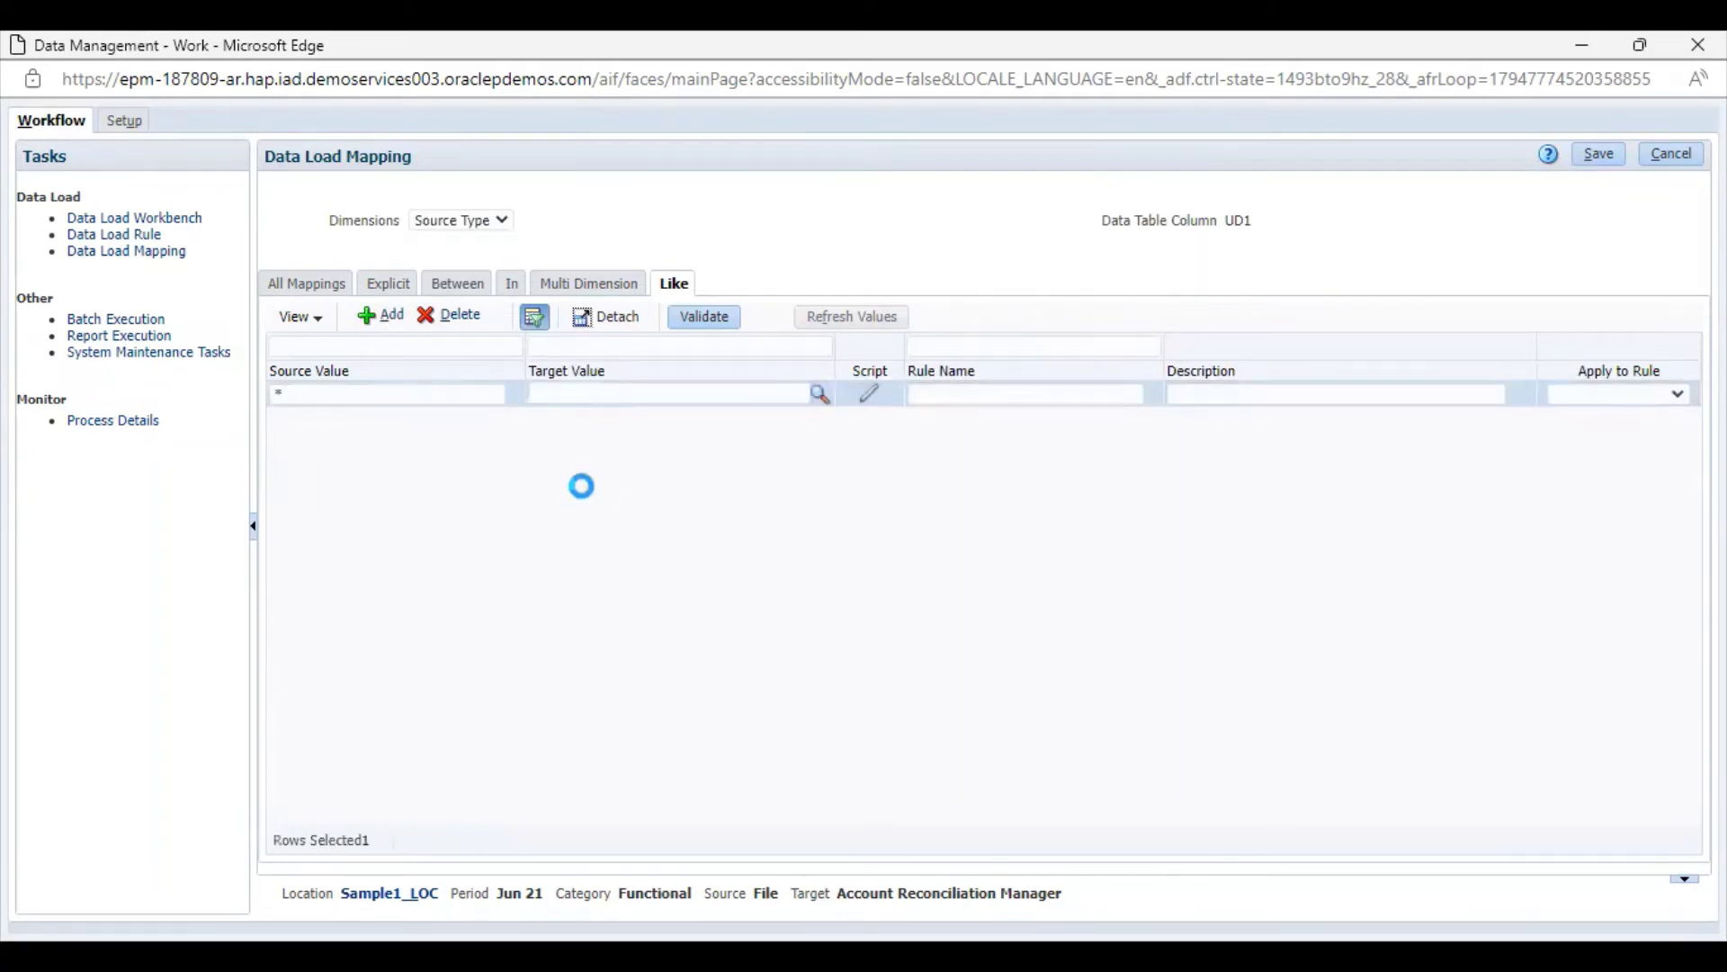
pyautogui.click(605, 394)
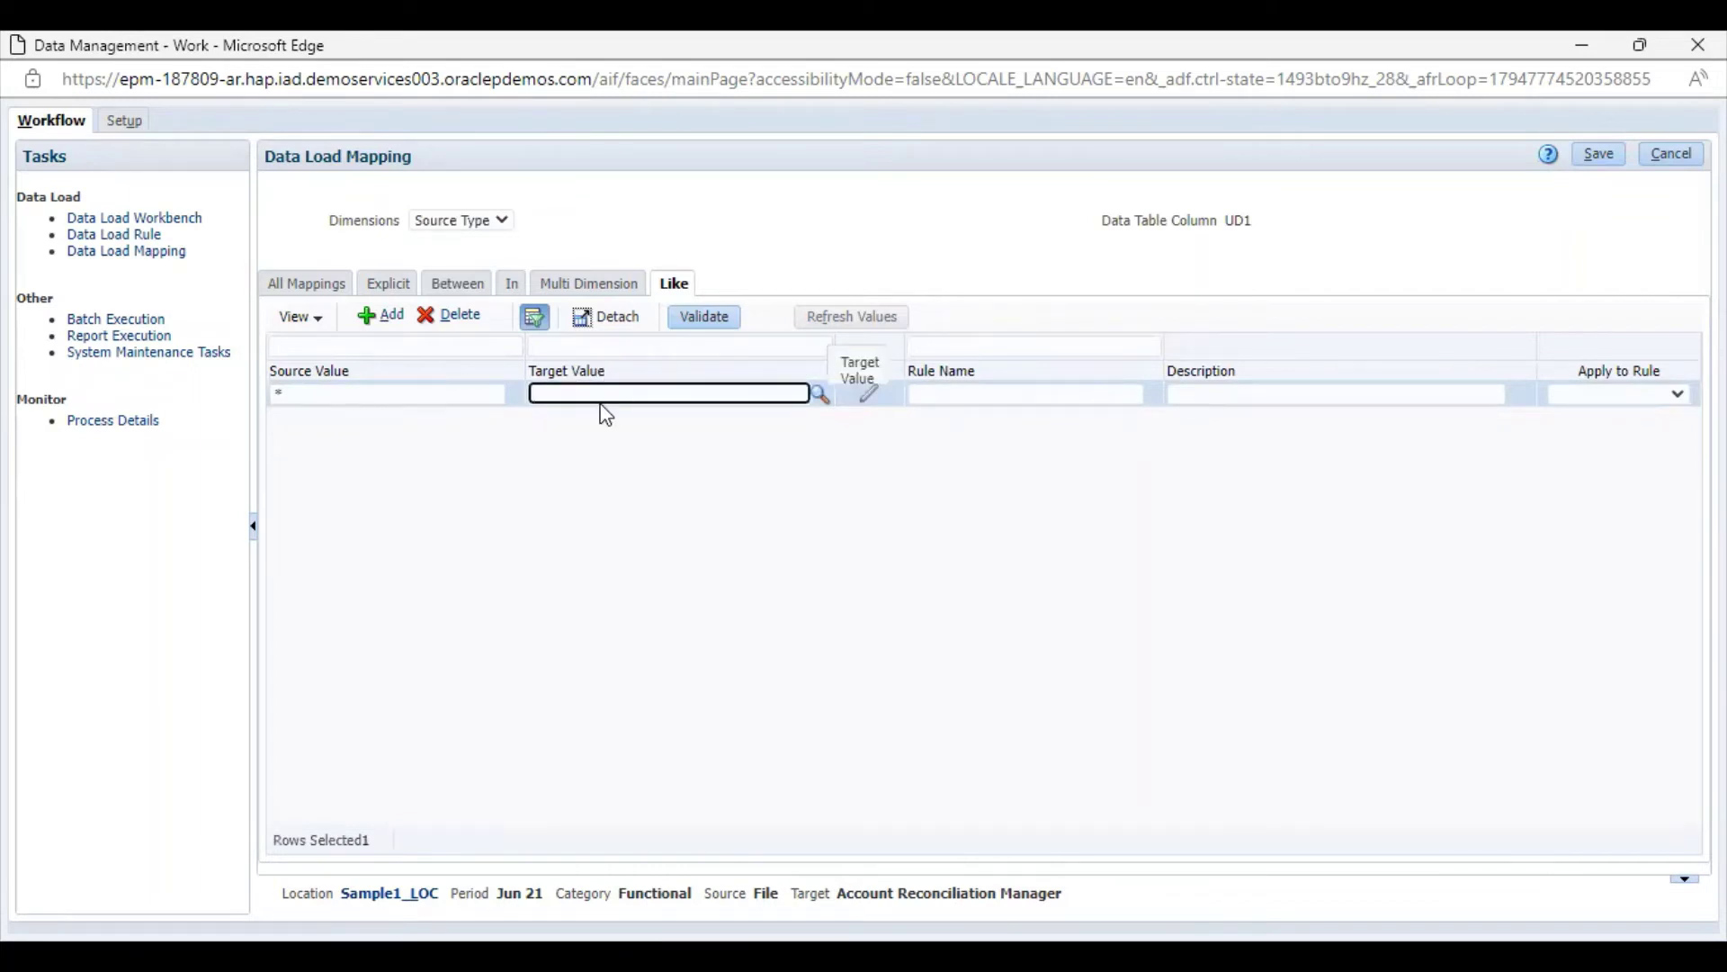
pyautogui.write('sour')
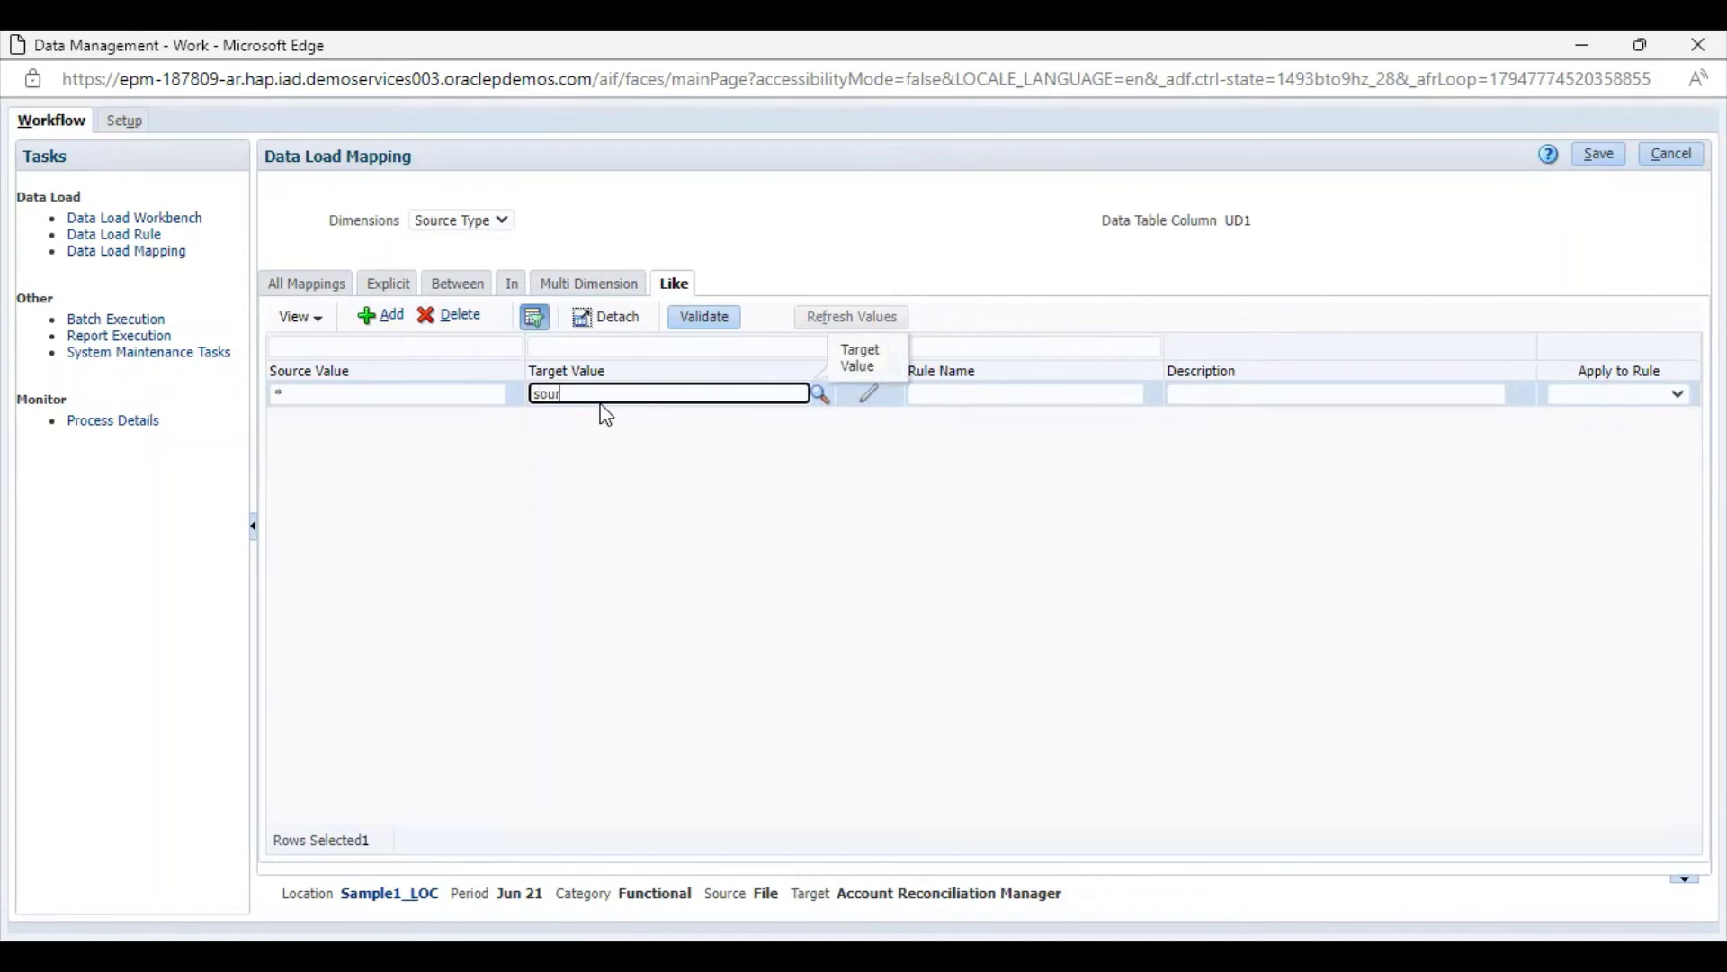
pyautogui.write('ce system')
pyautogui.click(1601, 162)
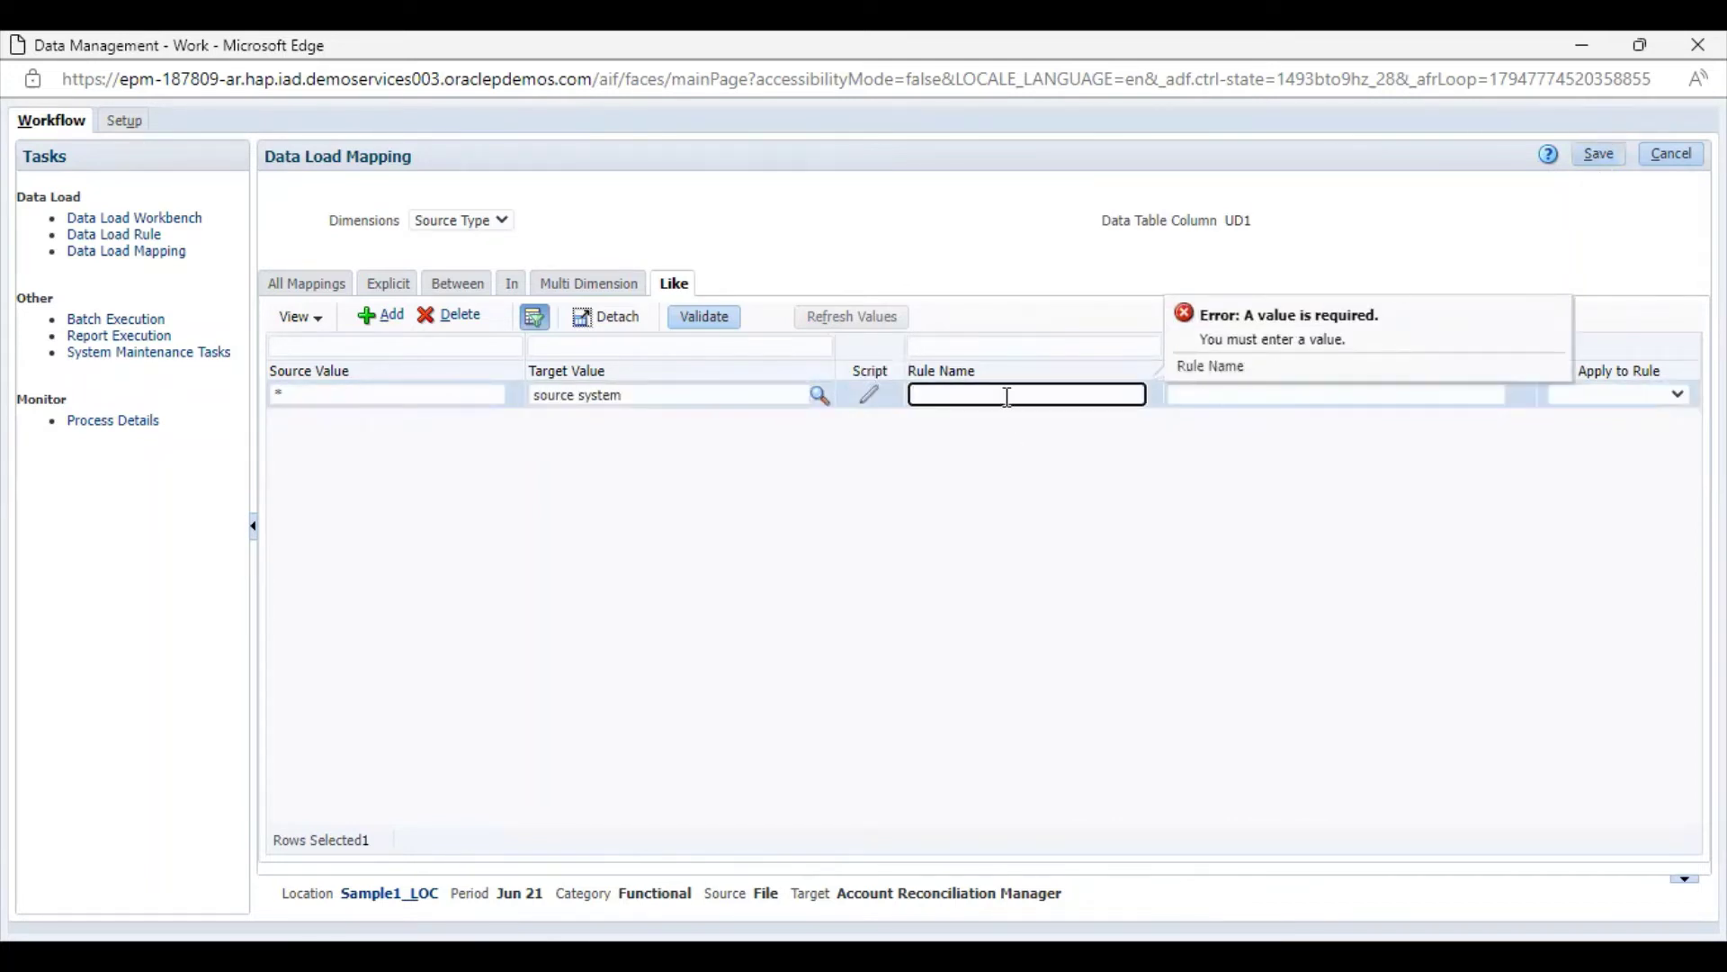
pyautogui.write('a5')
pyautogui.click(1610, 151)
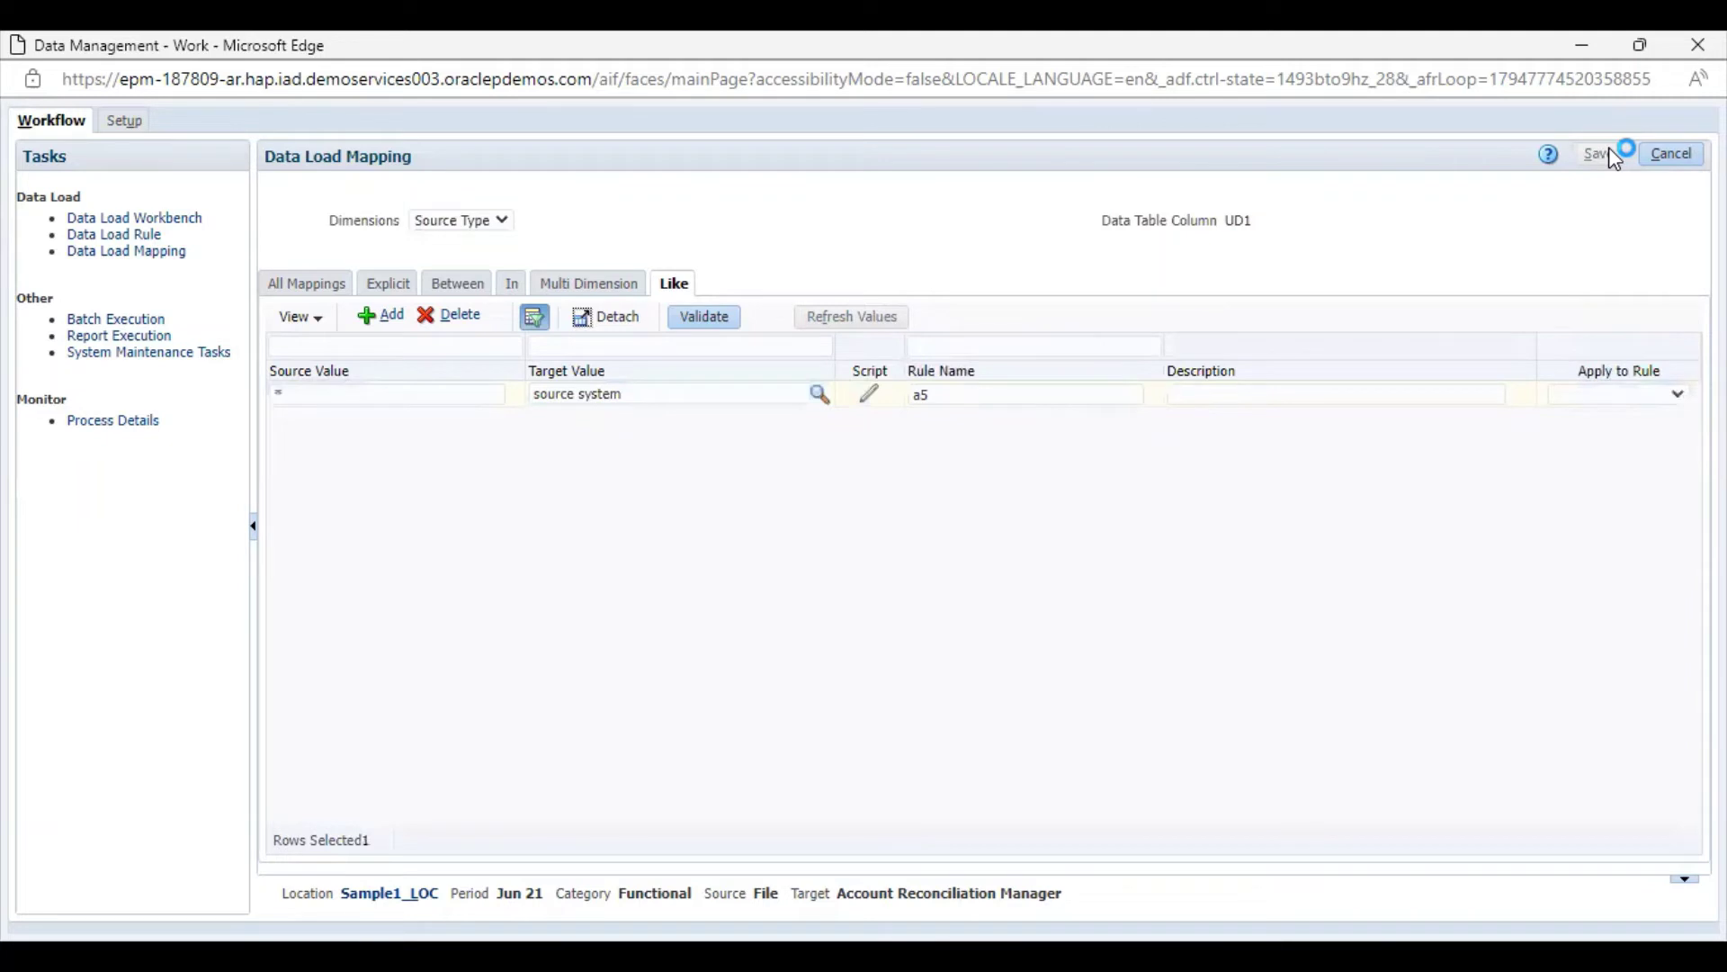
# - Review the complete mapping lists for the Source Type, Account, Company and Data dimensions
pyautogui.click(304, 282)
pyautogui.click(301, 316)
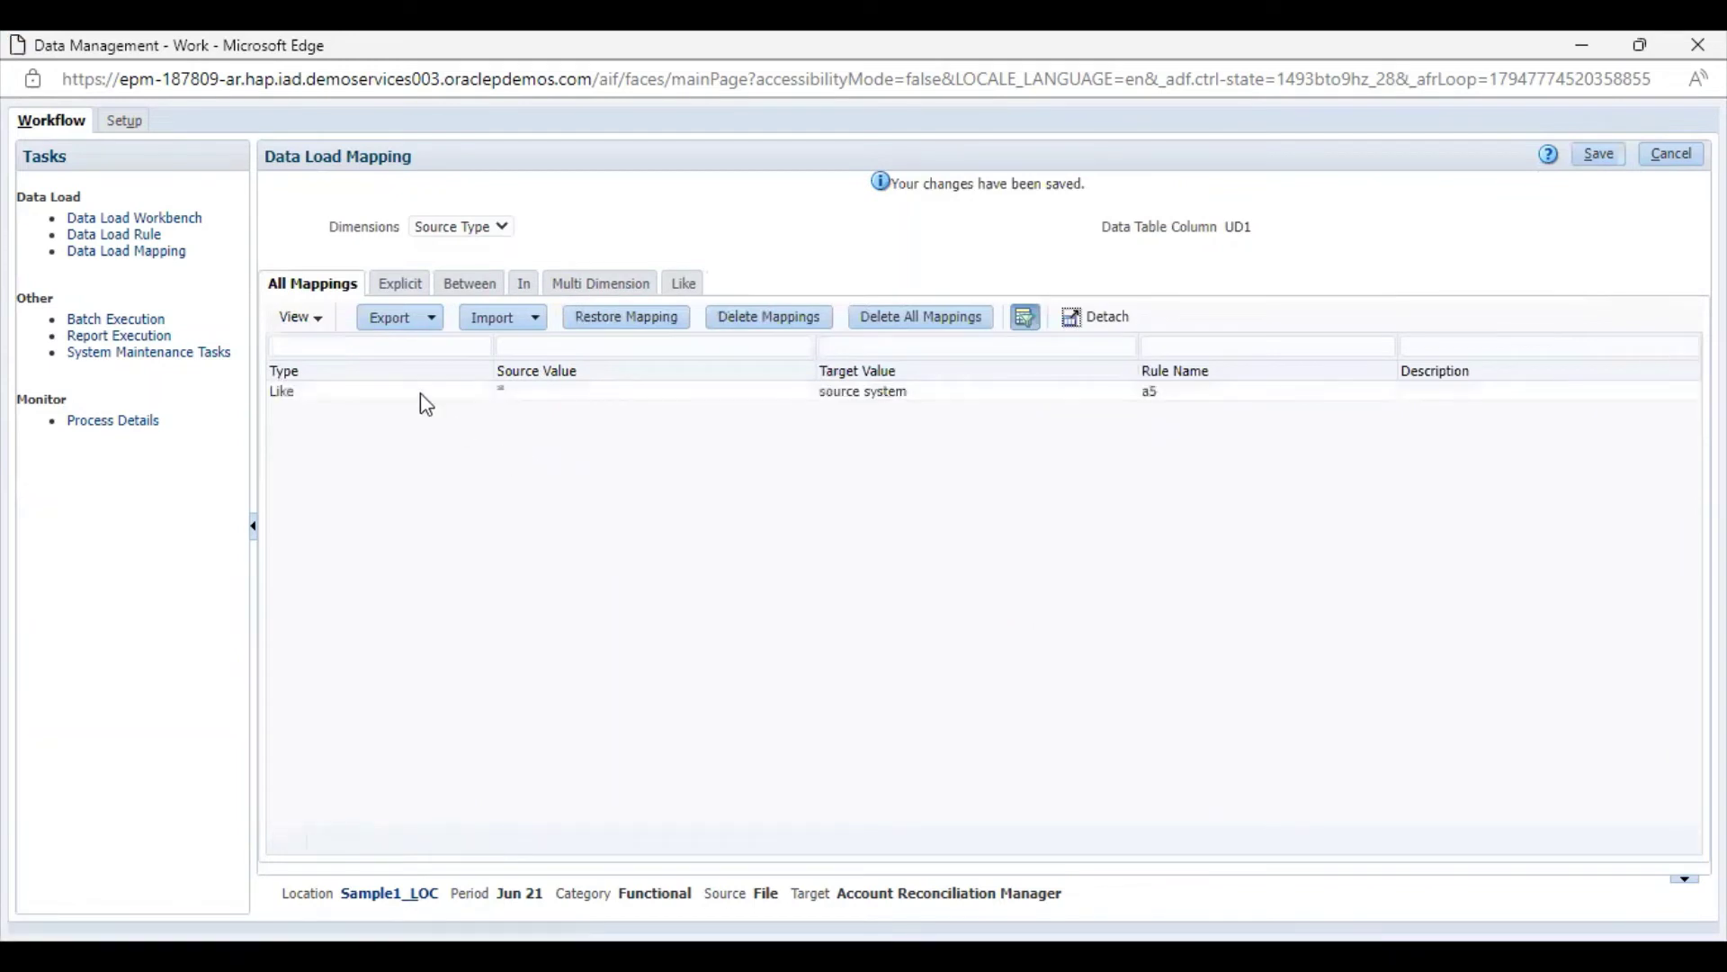
pyautogui.click(462, 227)
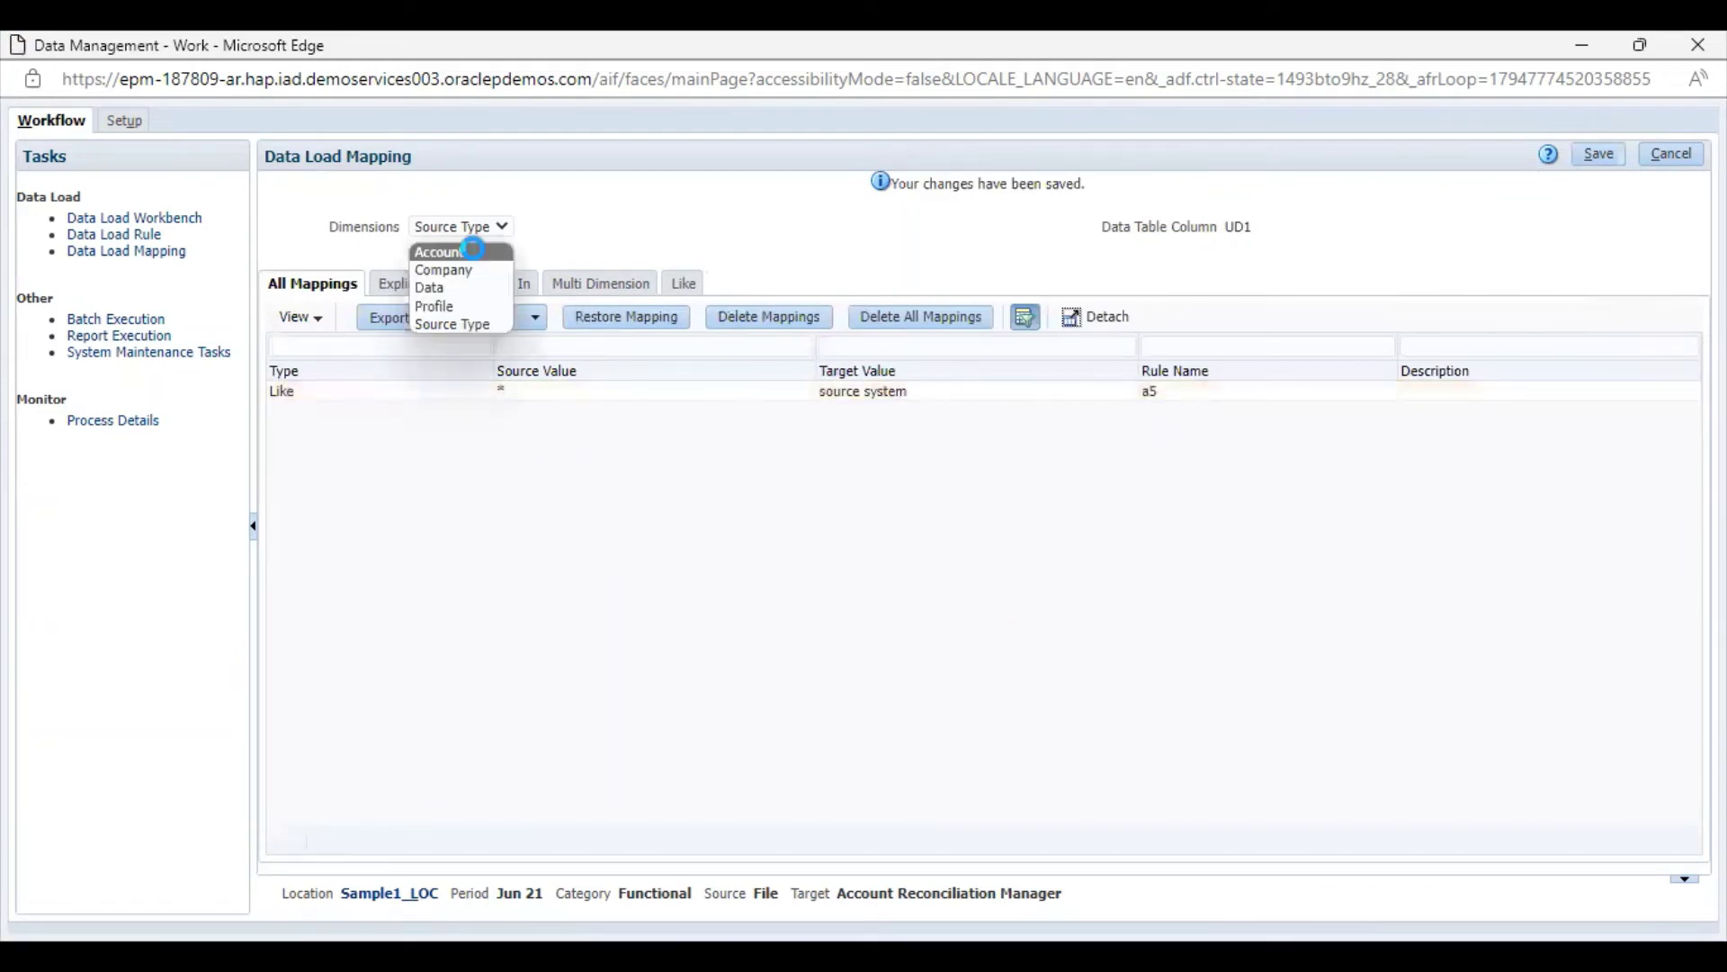
pyautogui.click(479, 260)
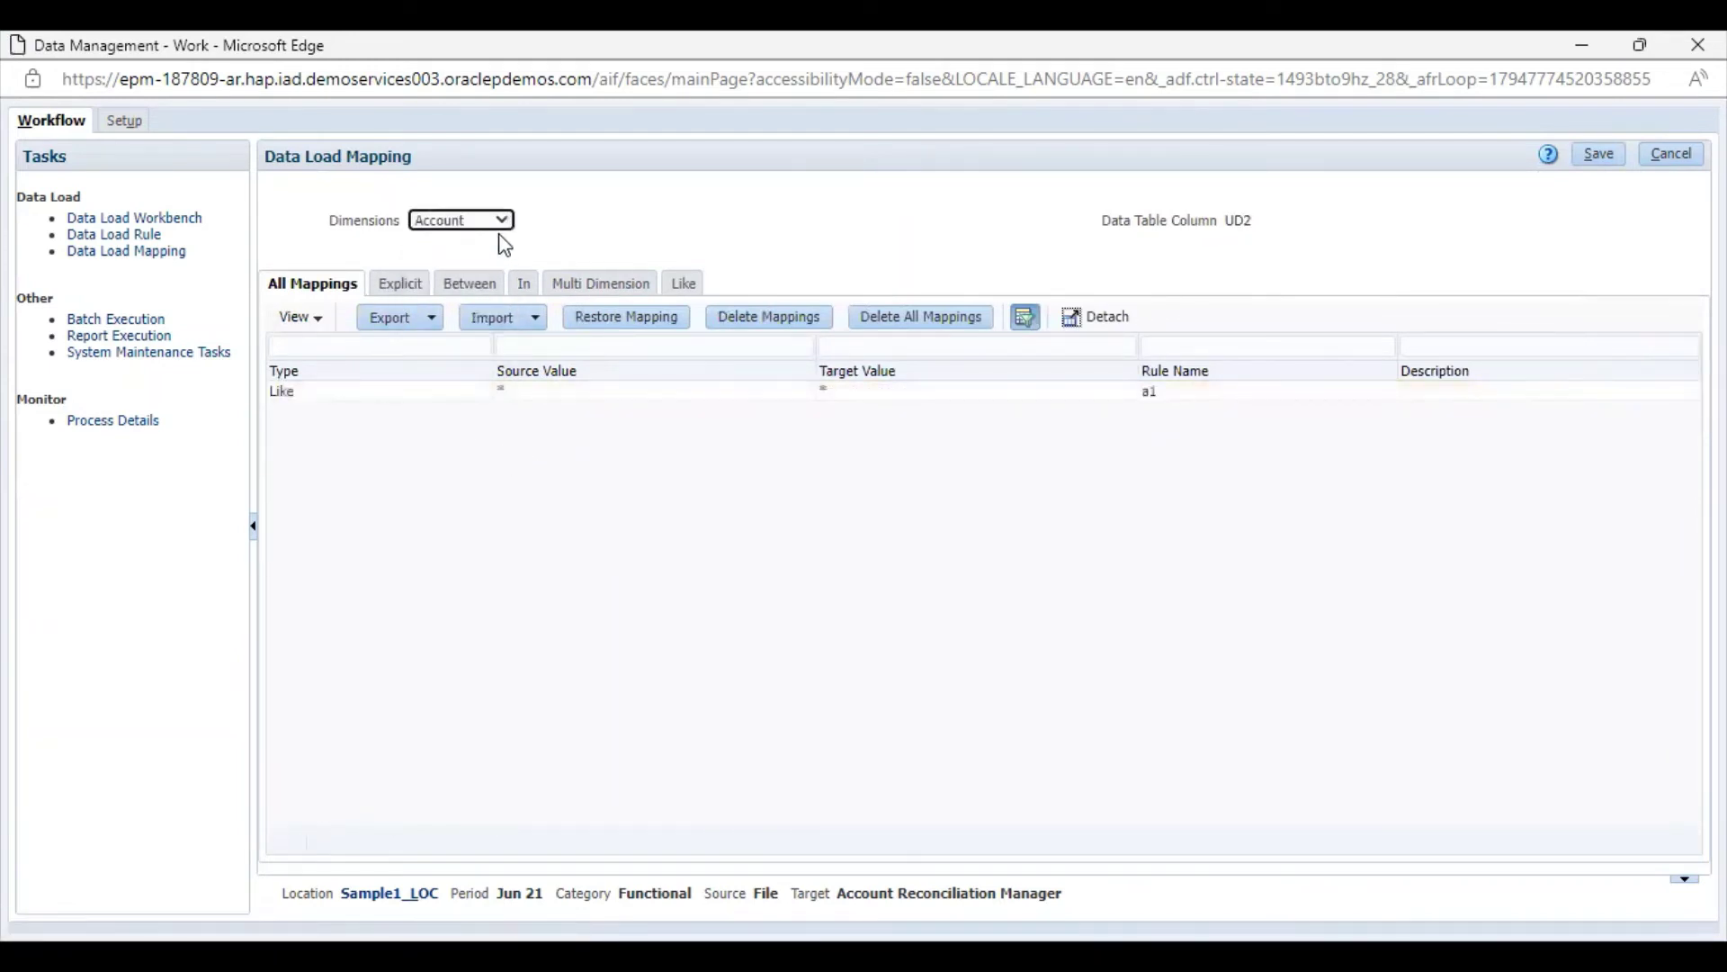
pyautogui.click(461, 221)
pyautogui.click(473, 260)
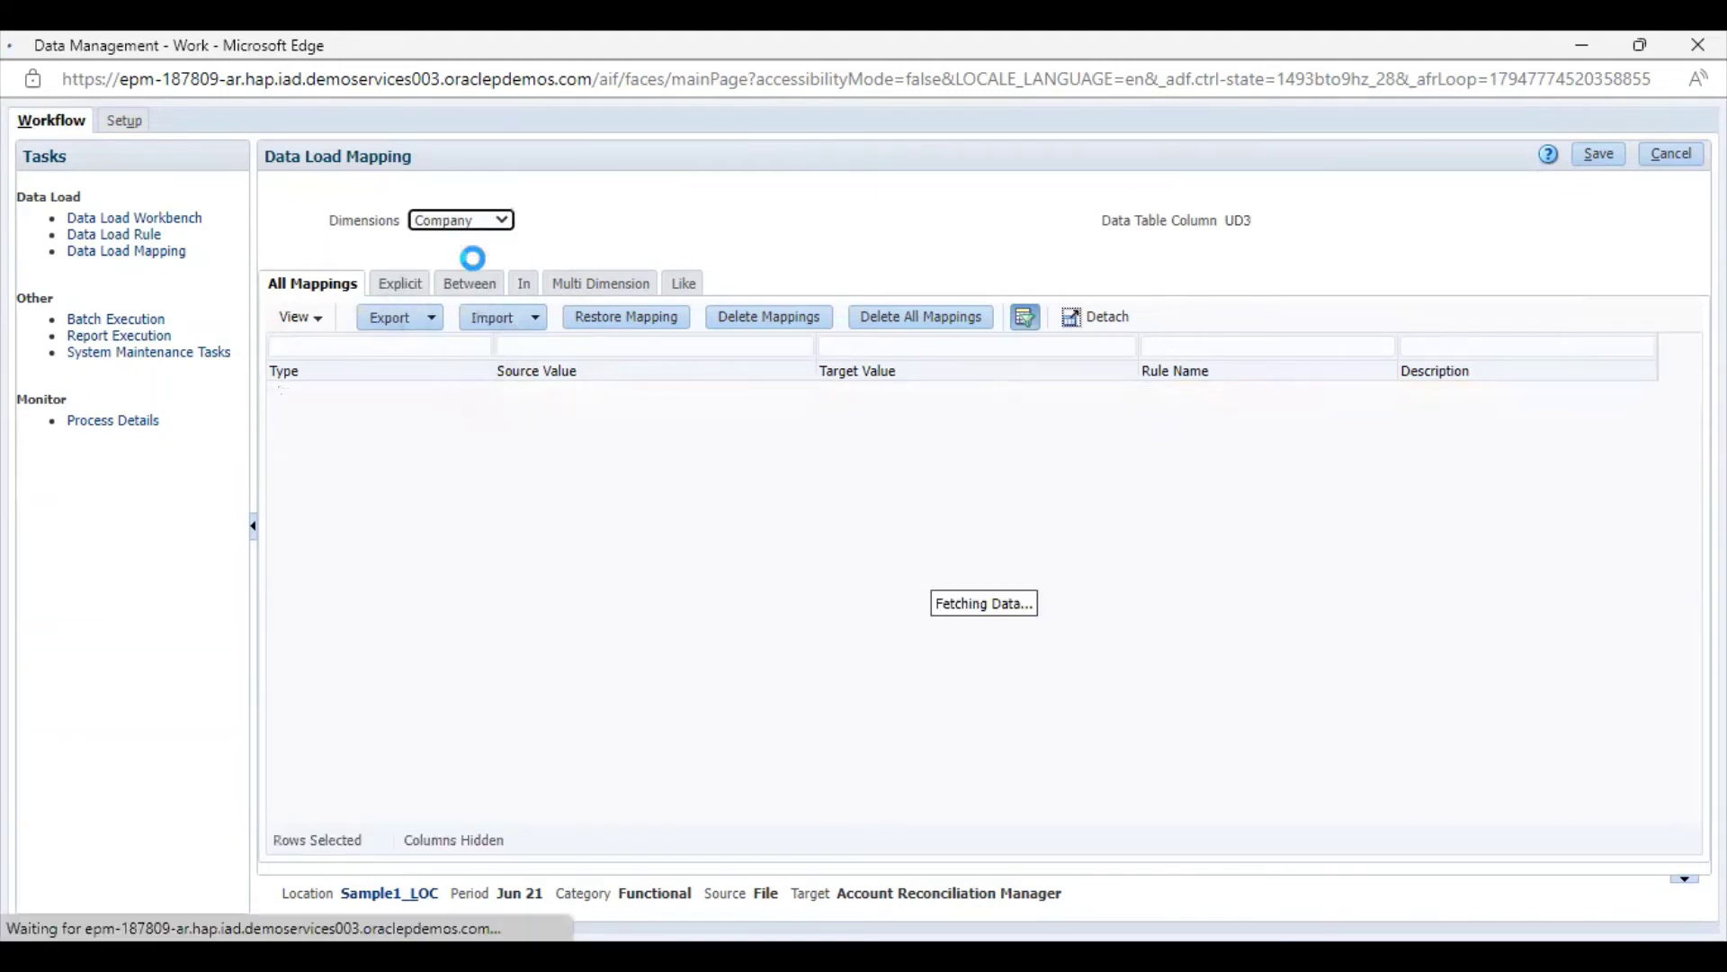
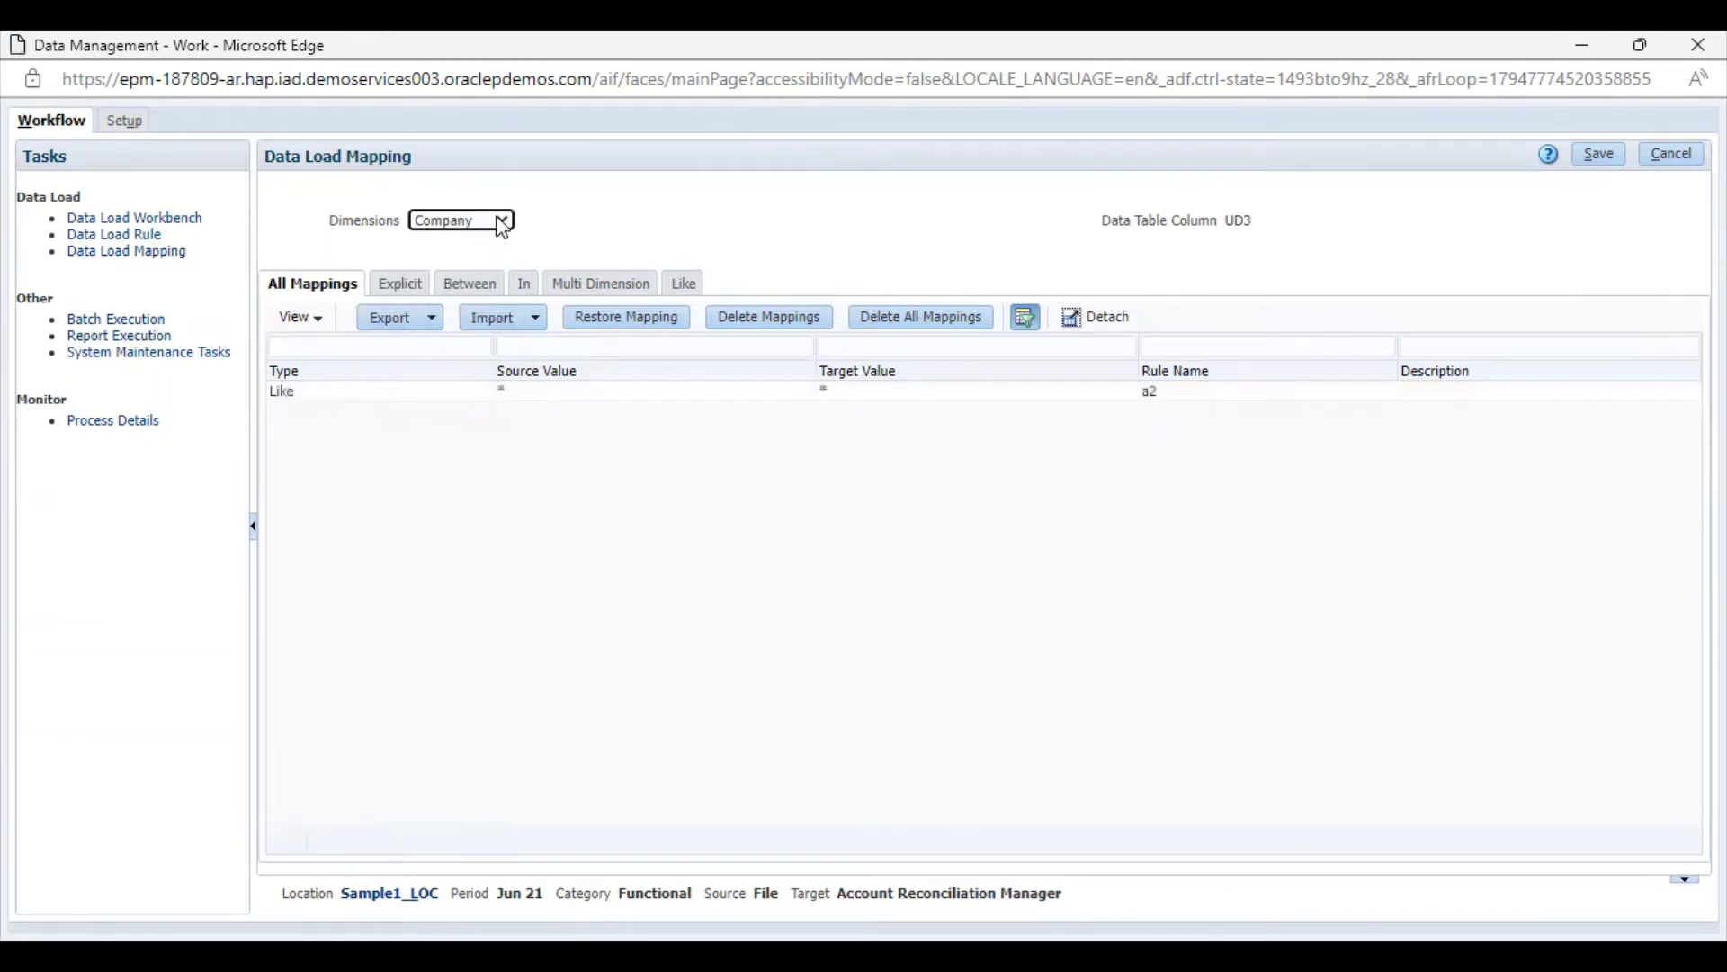
pyautogui.click(464, 282)
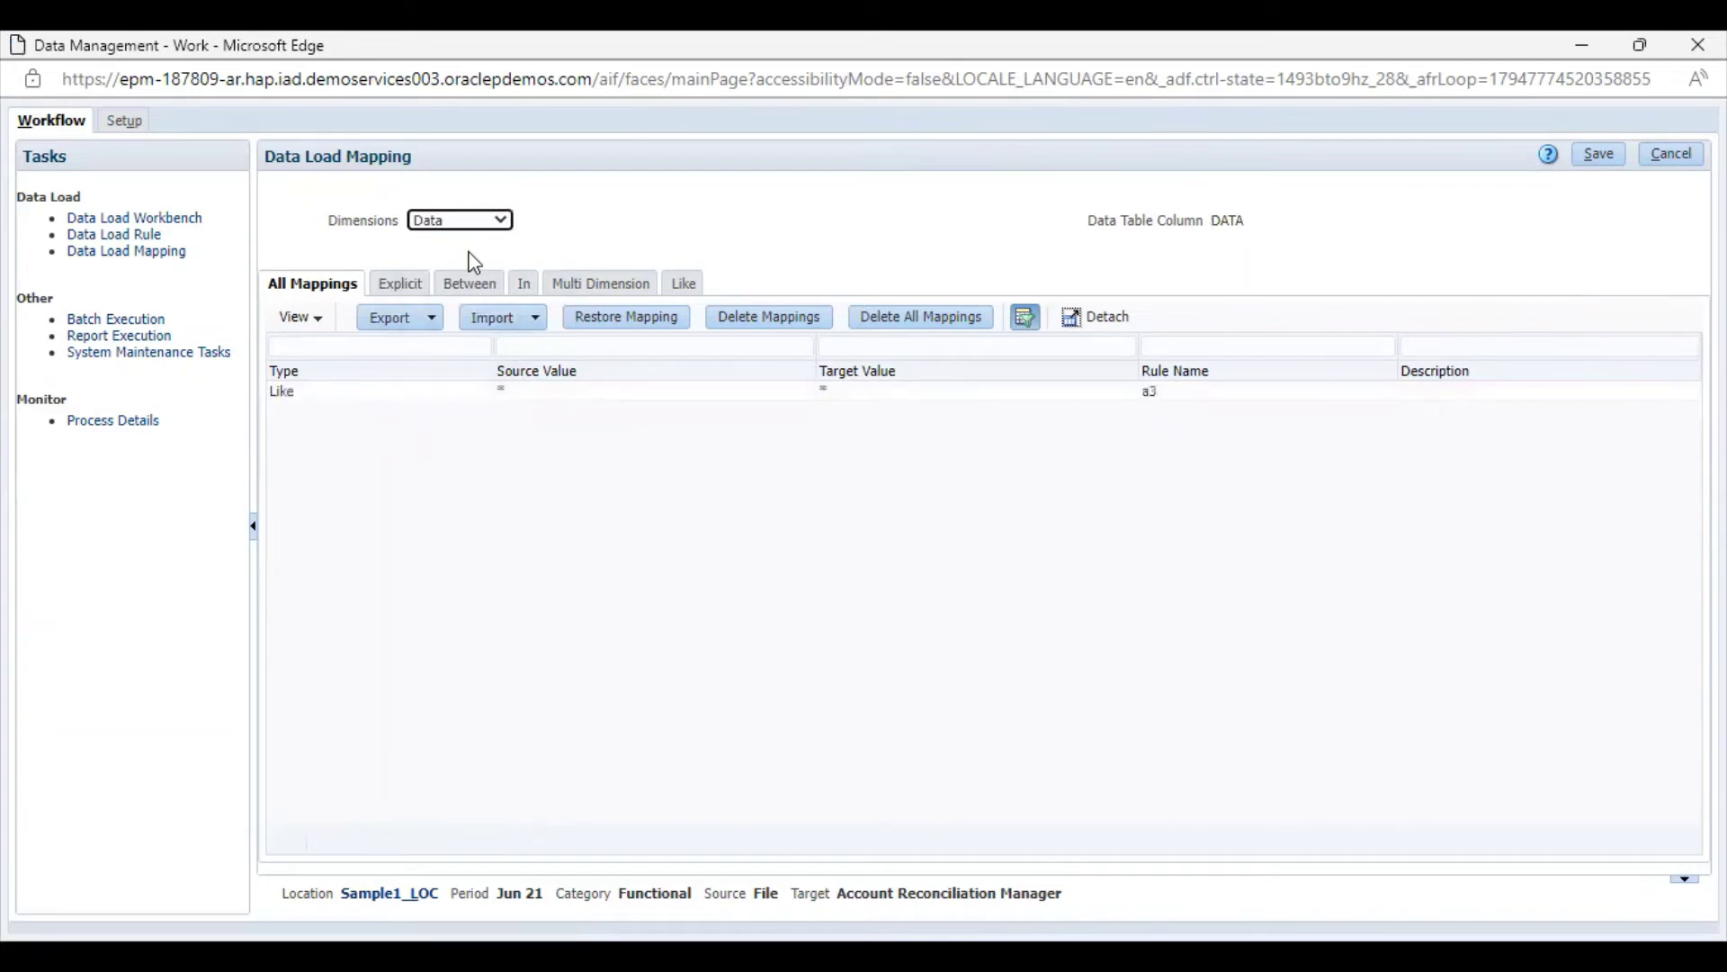
# - Check the complete mapping lists of the Profile and Source Type dimensions and save the data load mappings
pyautogui.click(504, 225)
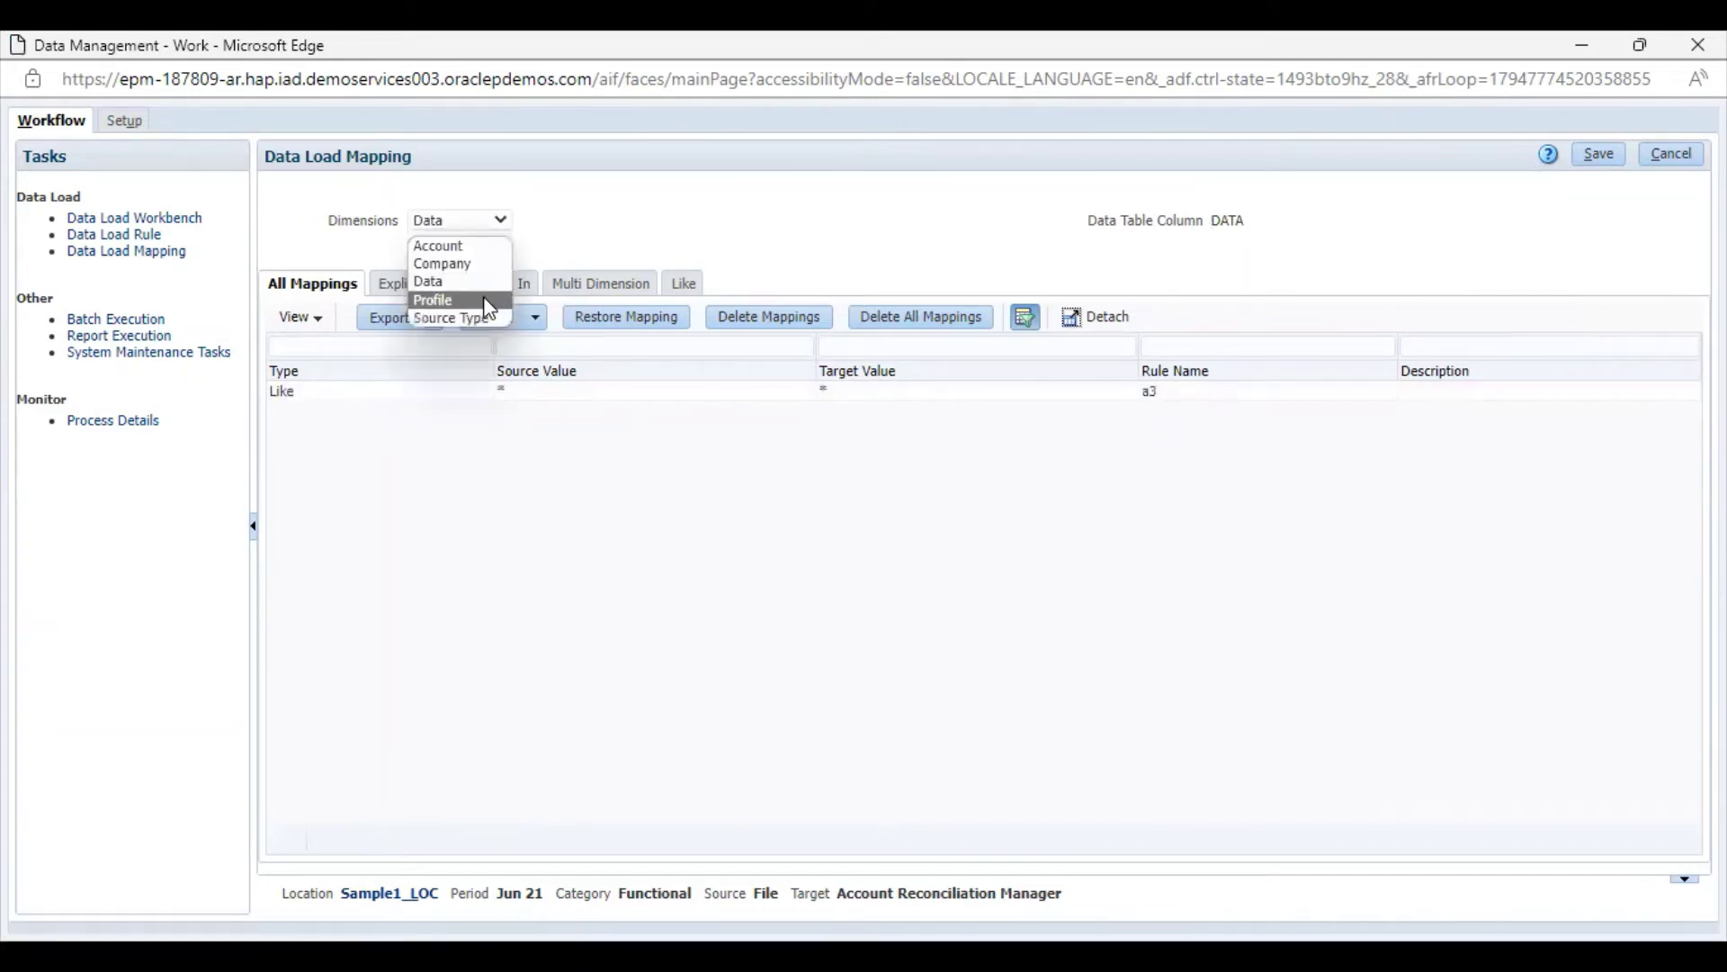
pyautogui.click(485, 299)
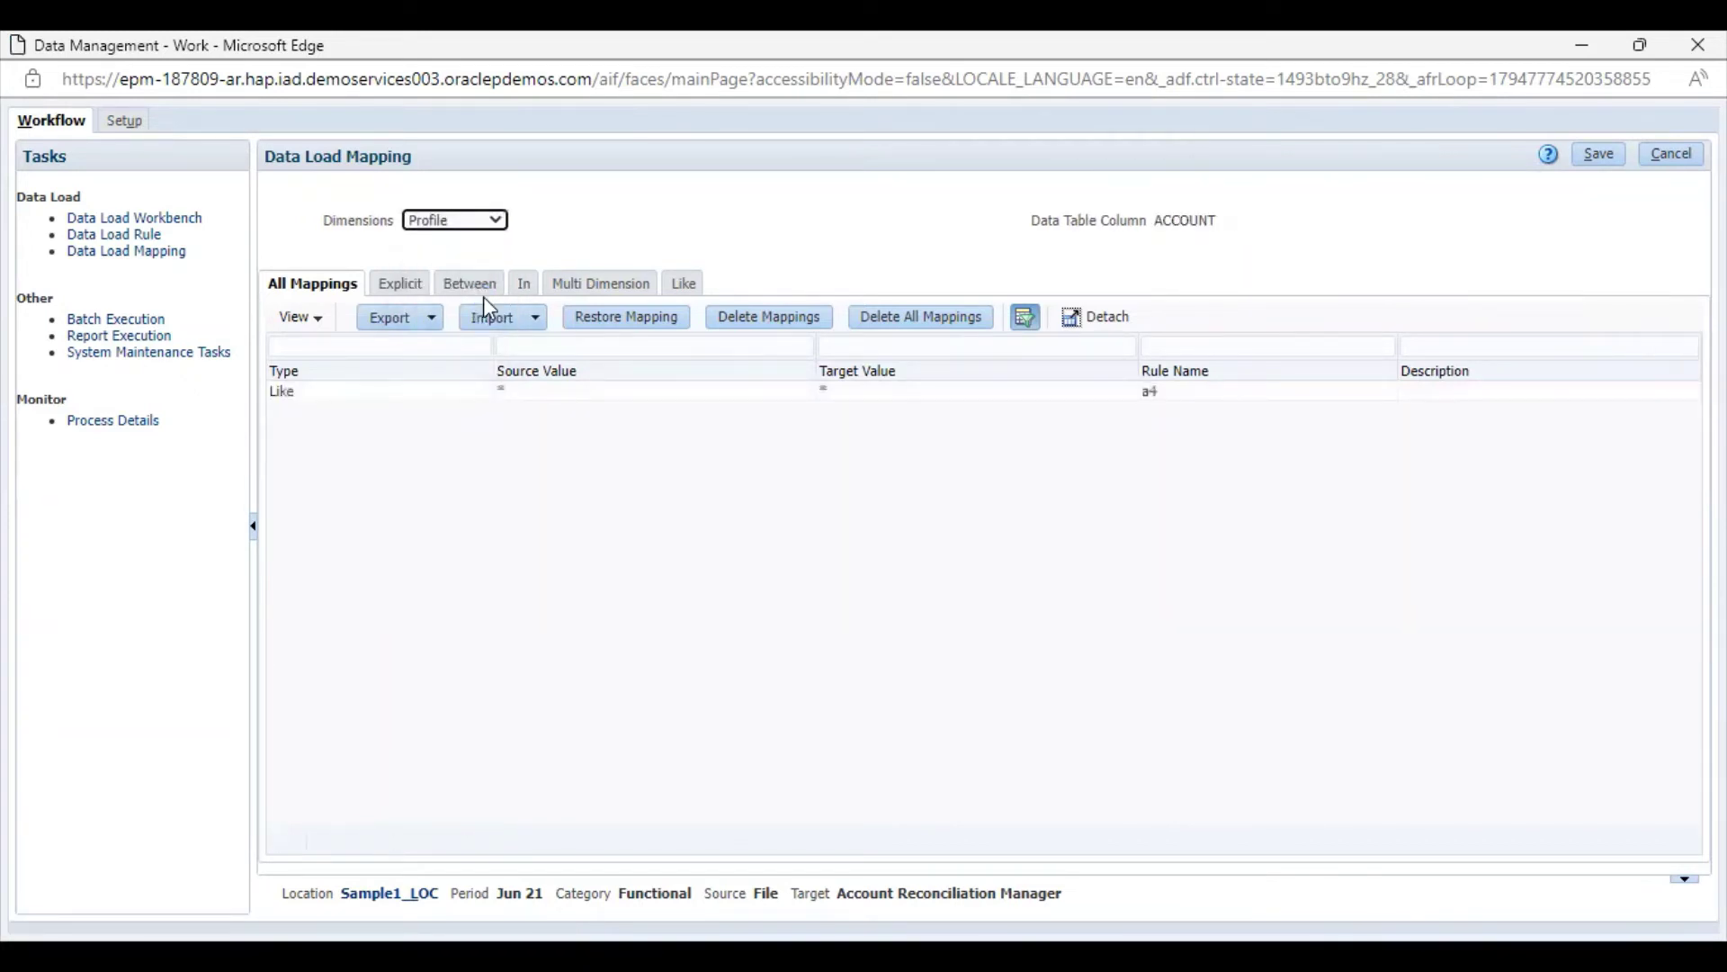
pyautogui.click(490, 223)
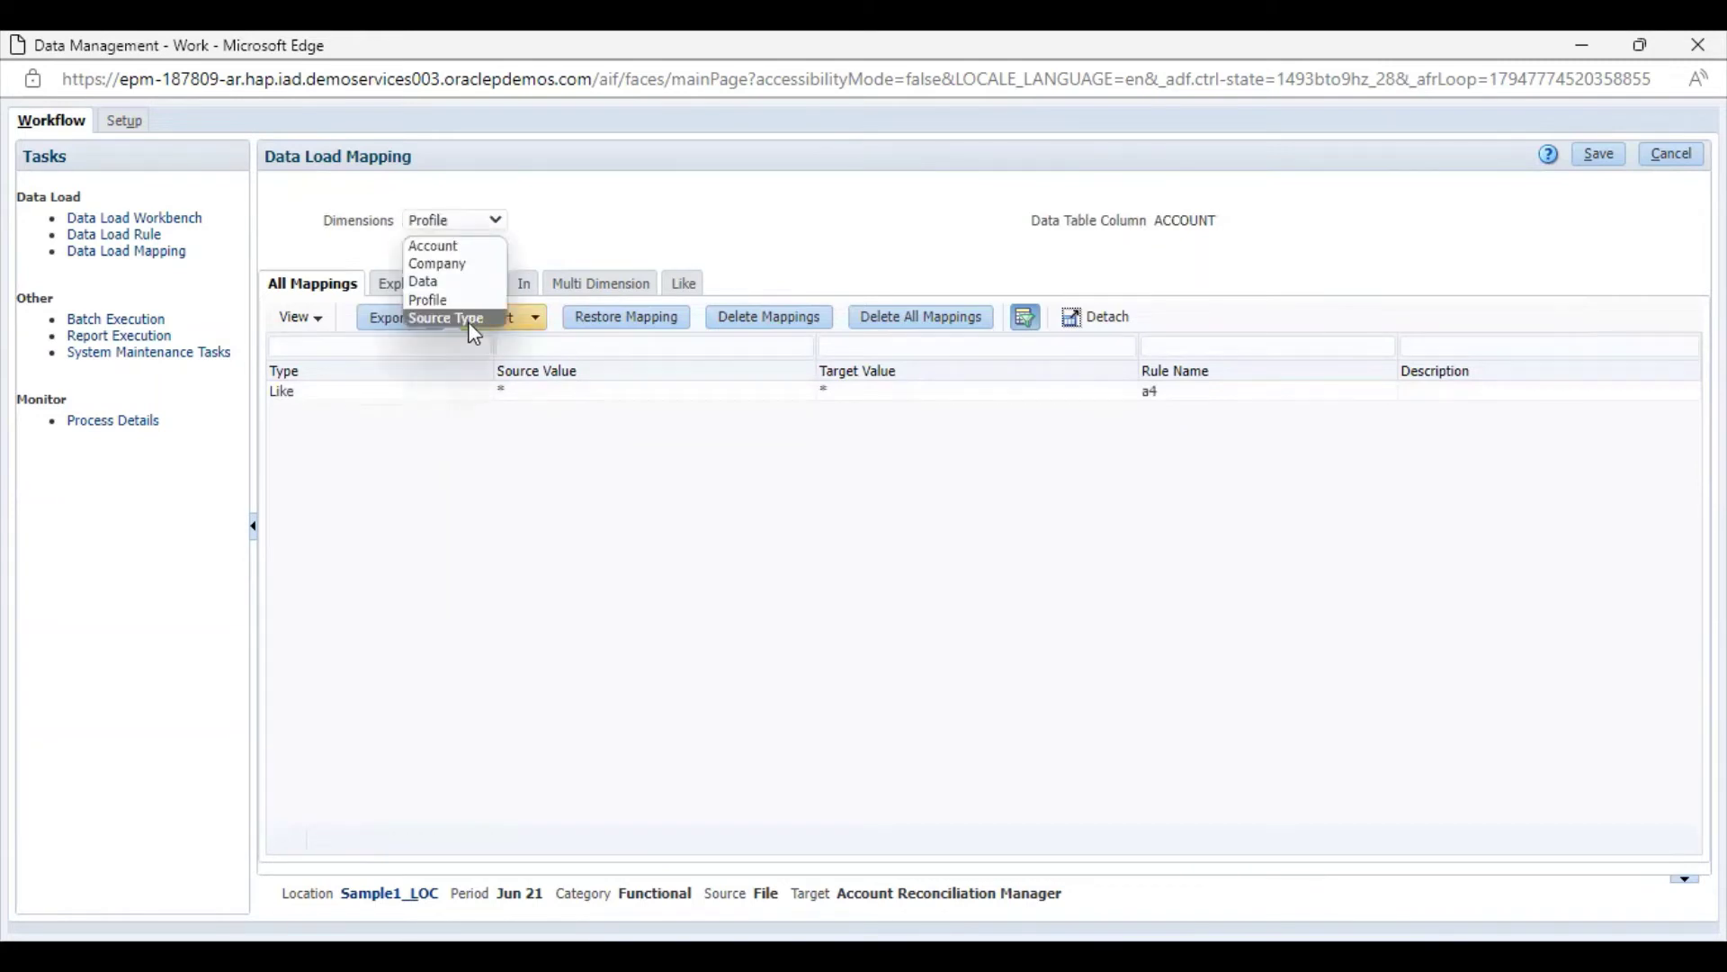
pyautogui.click(469, 321)
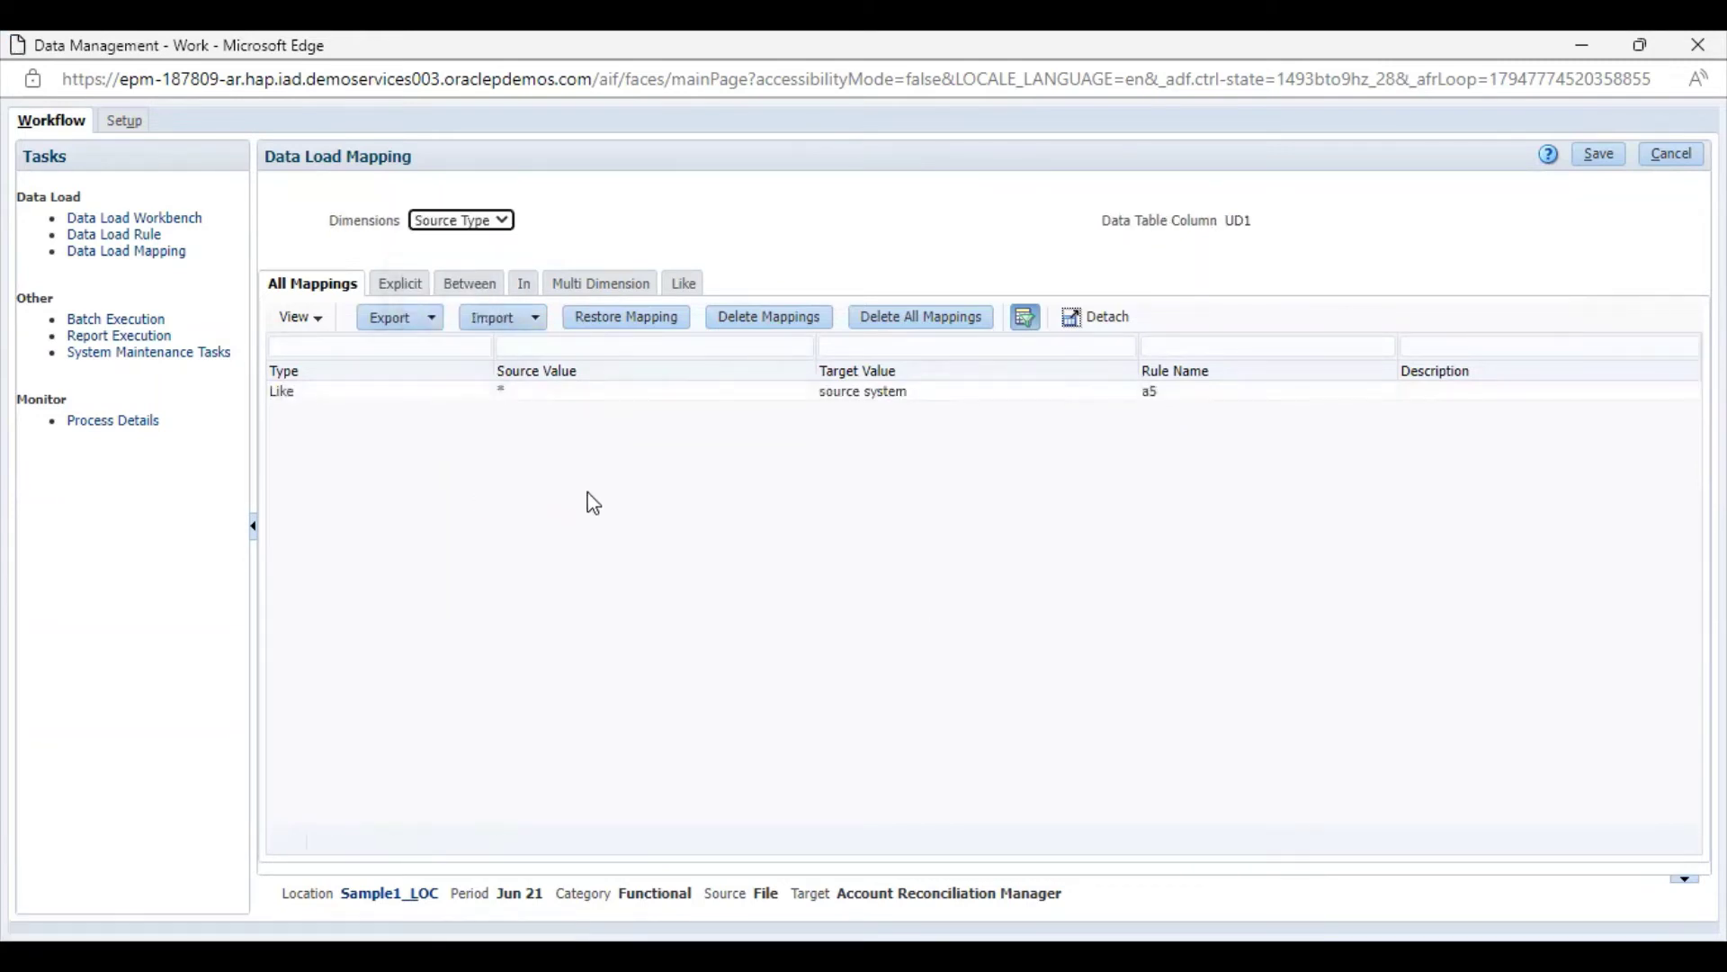
pyautogui.click(1601, 157)
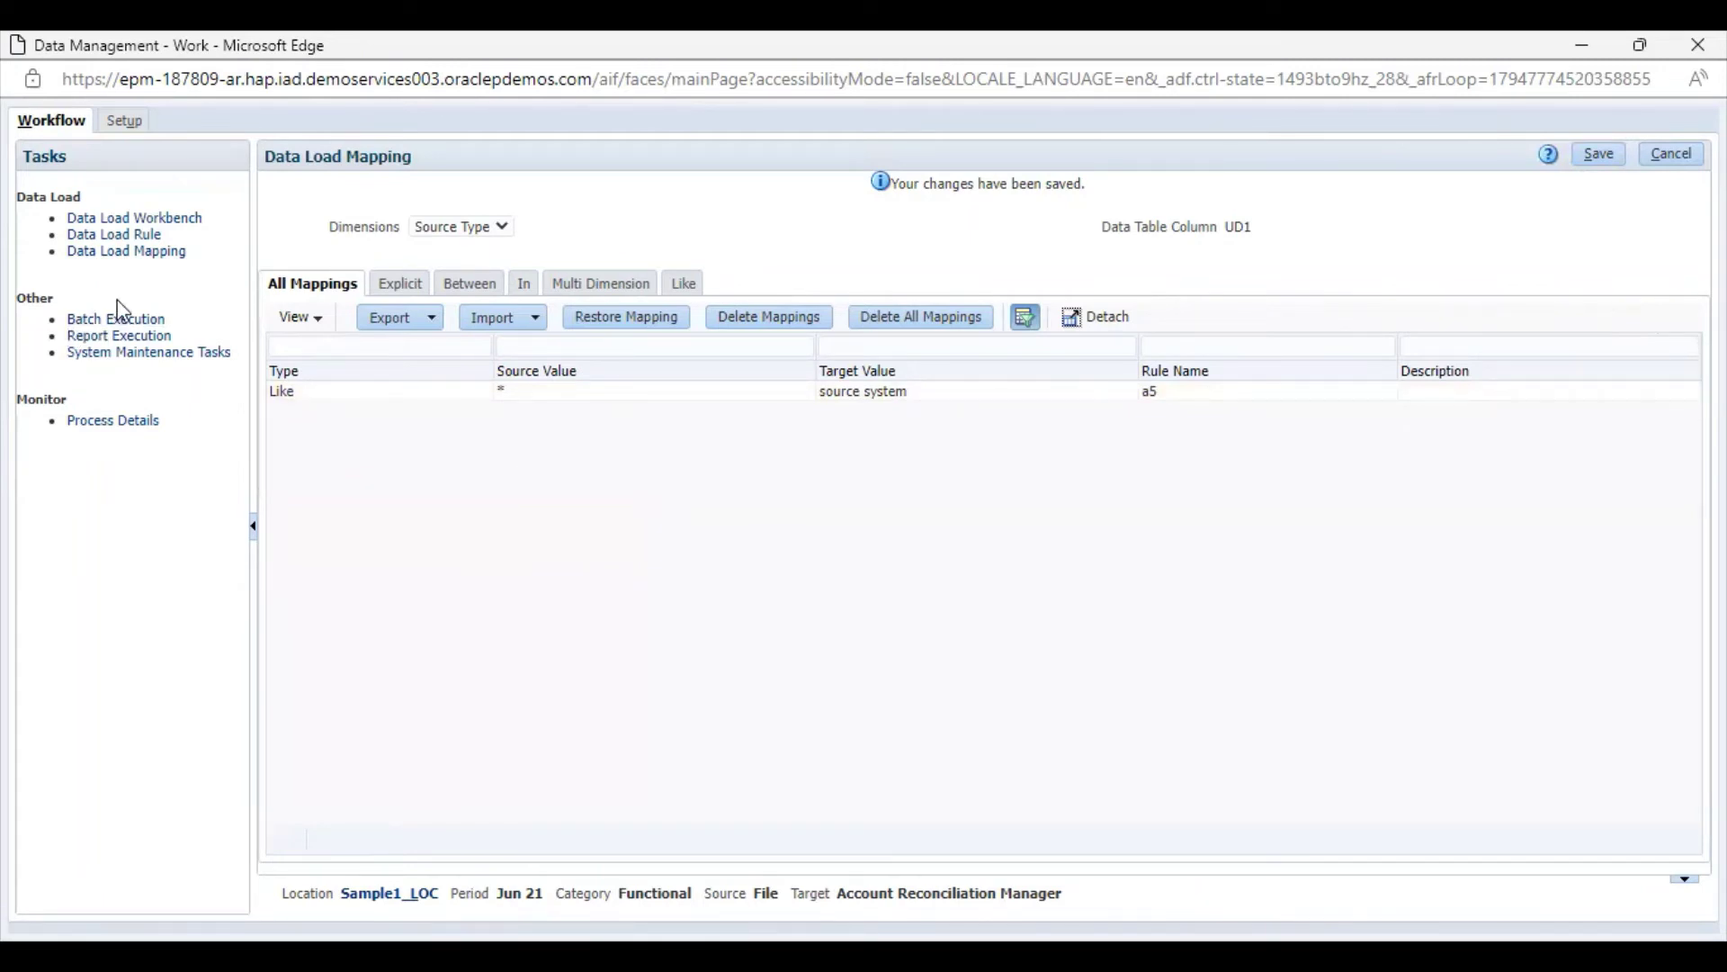
# - Add a data load rule named Sample1_DLR and assign it the Sample1_IMF import format
pyautogui.click(112, 234)
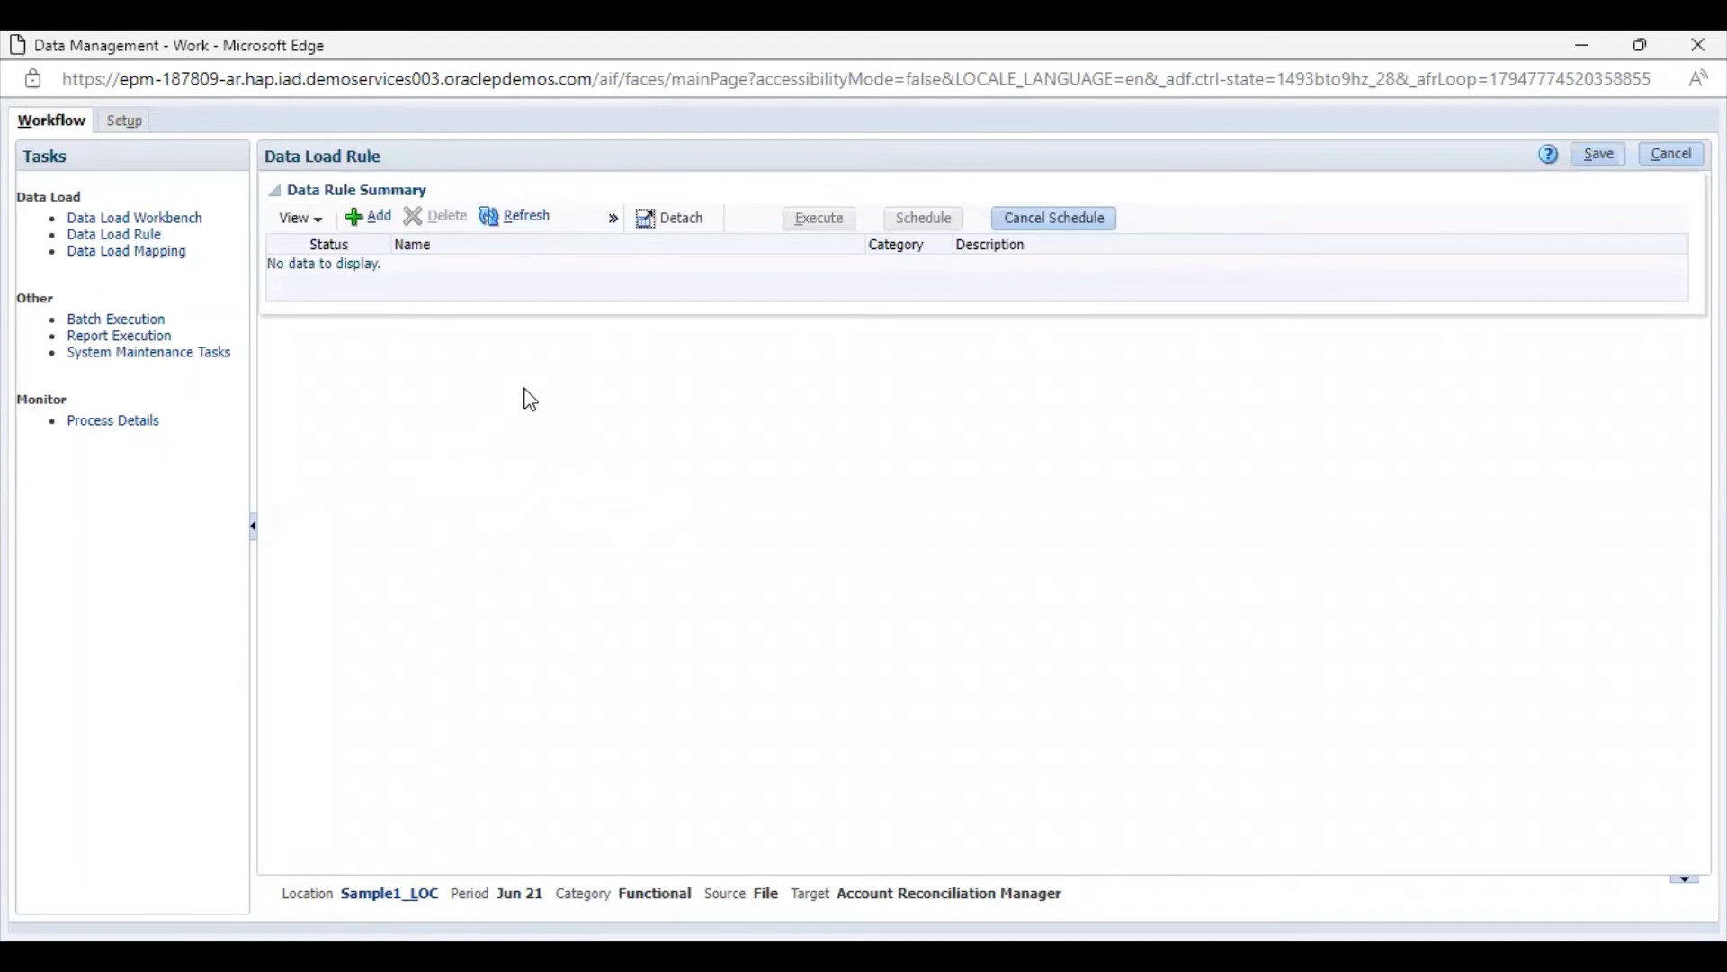
pyautogui.click(370, 216)
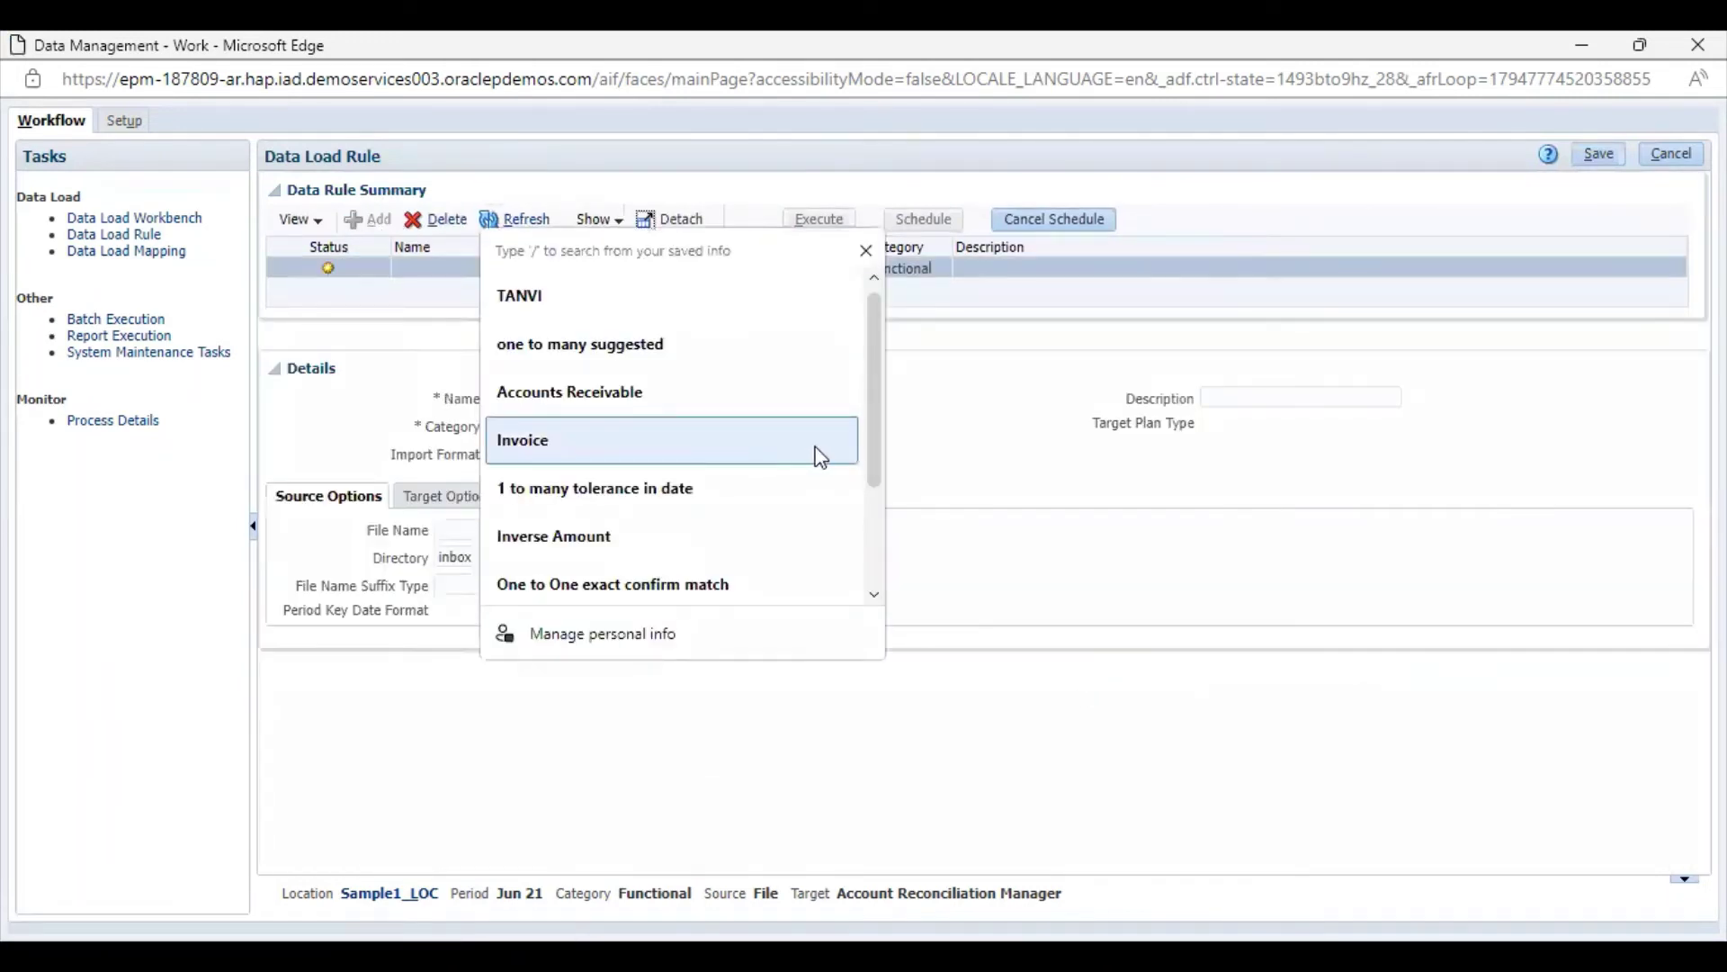
pyautogui.click(427, 784)
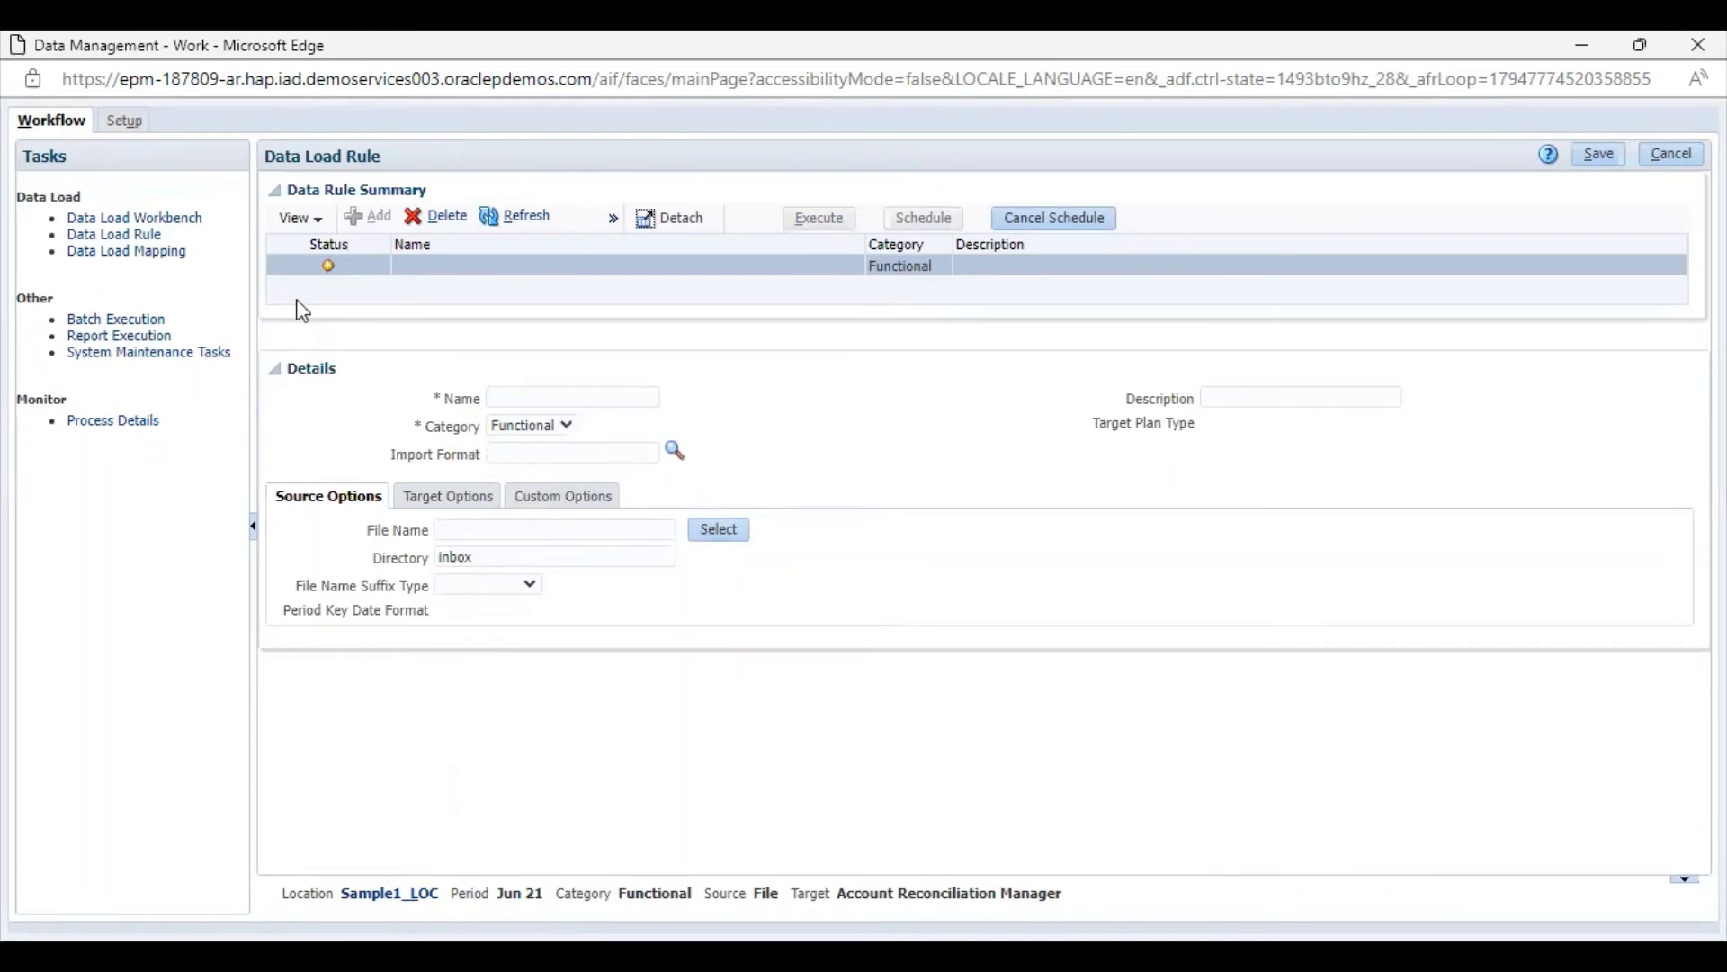
pyautogui.click(557, 396)
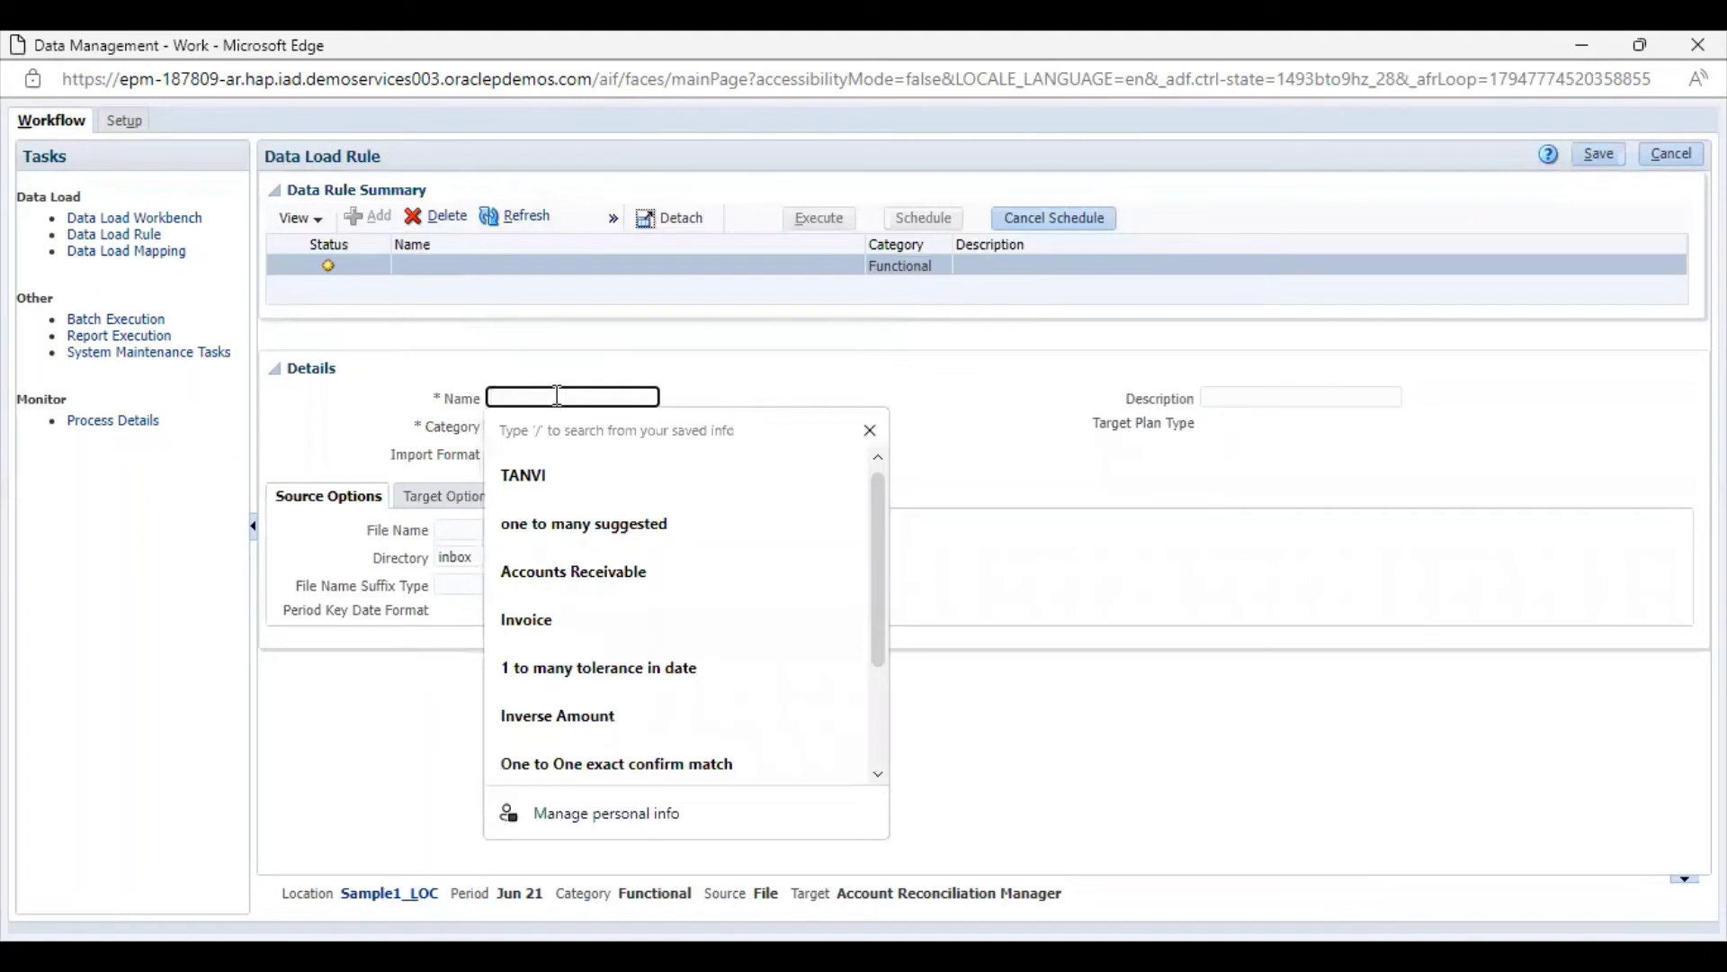
pyautogui.write('Sample1')
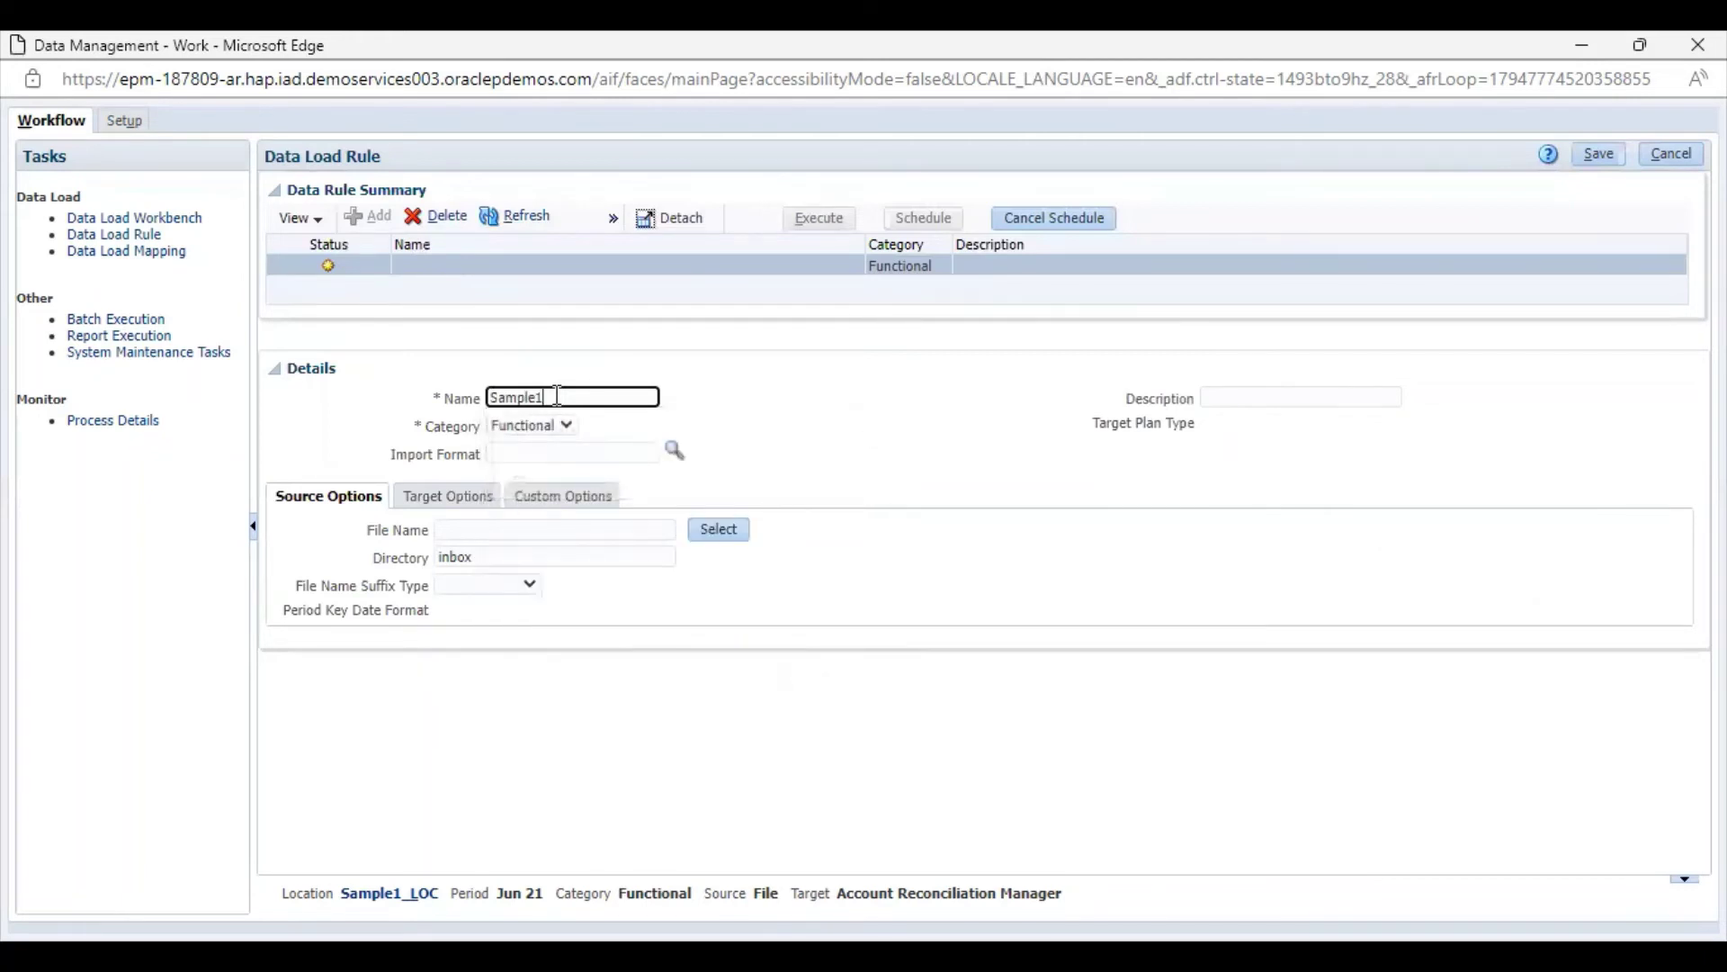
pyautogui.write('_CLR')
pyautogui.click(677, 452)
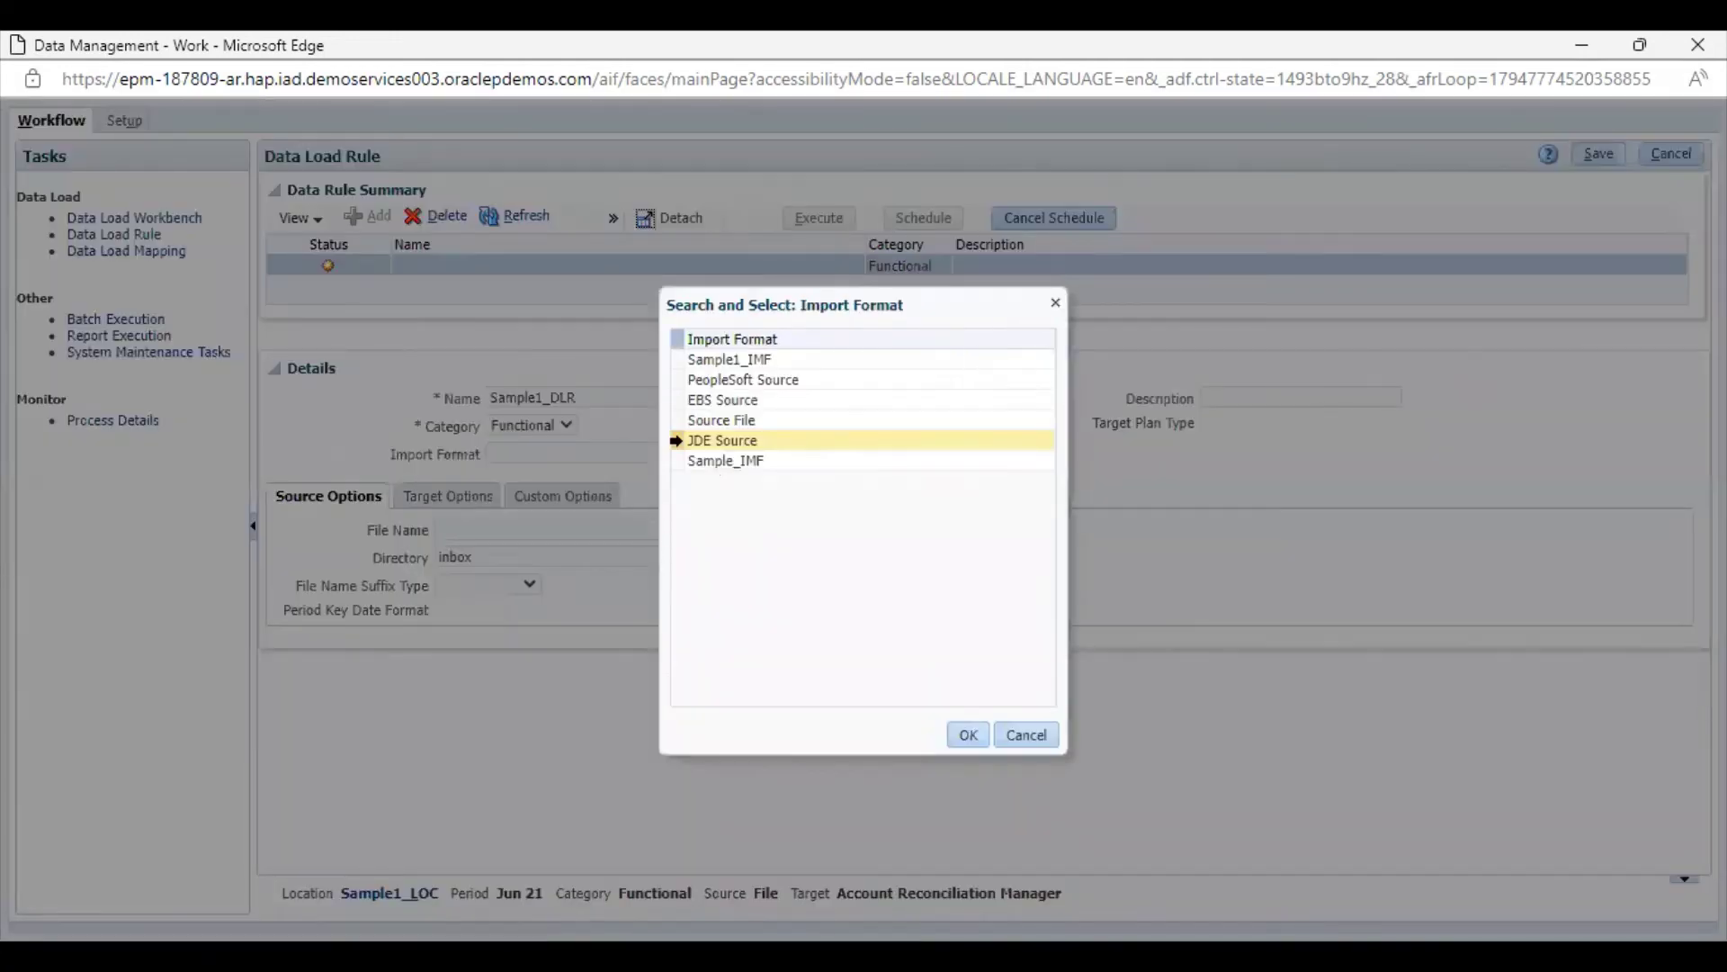
pyautogui.click(779, 360)
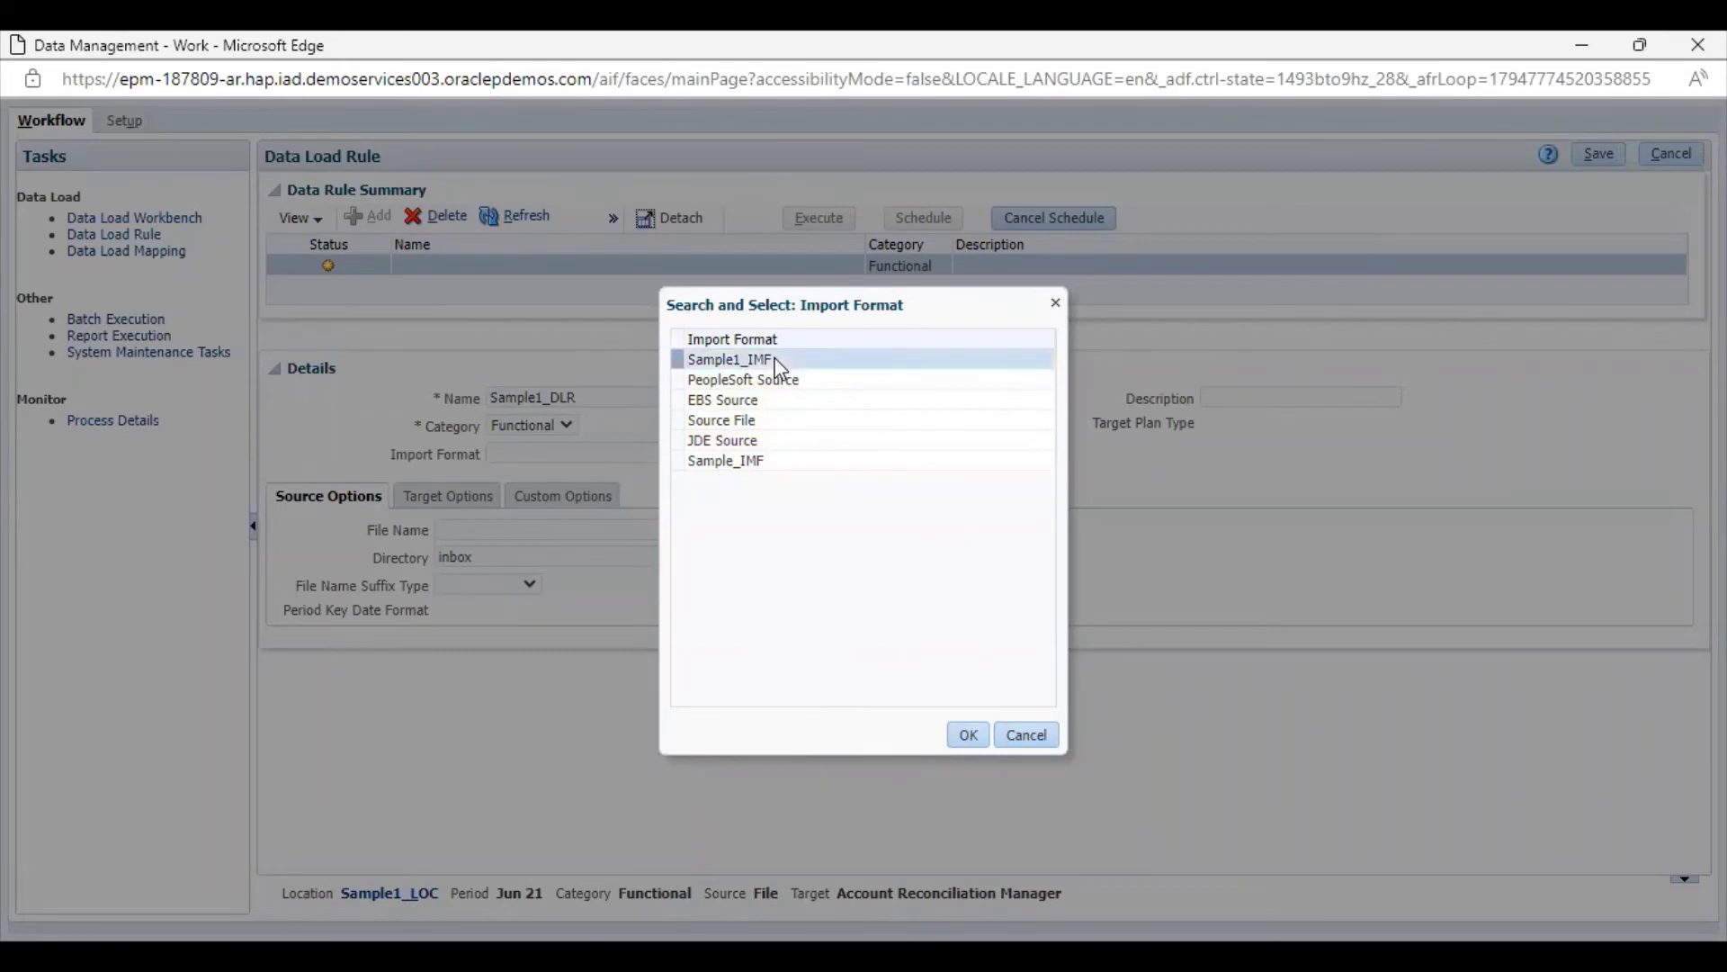
pyautogui.click(968, 735)
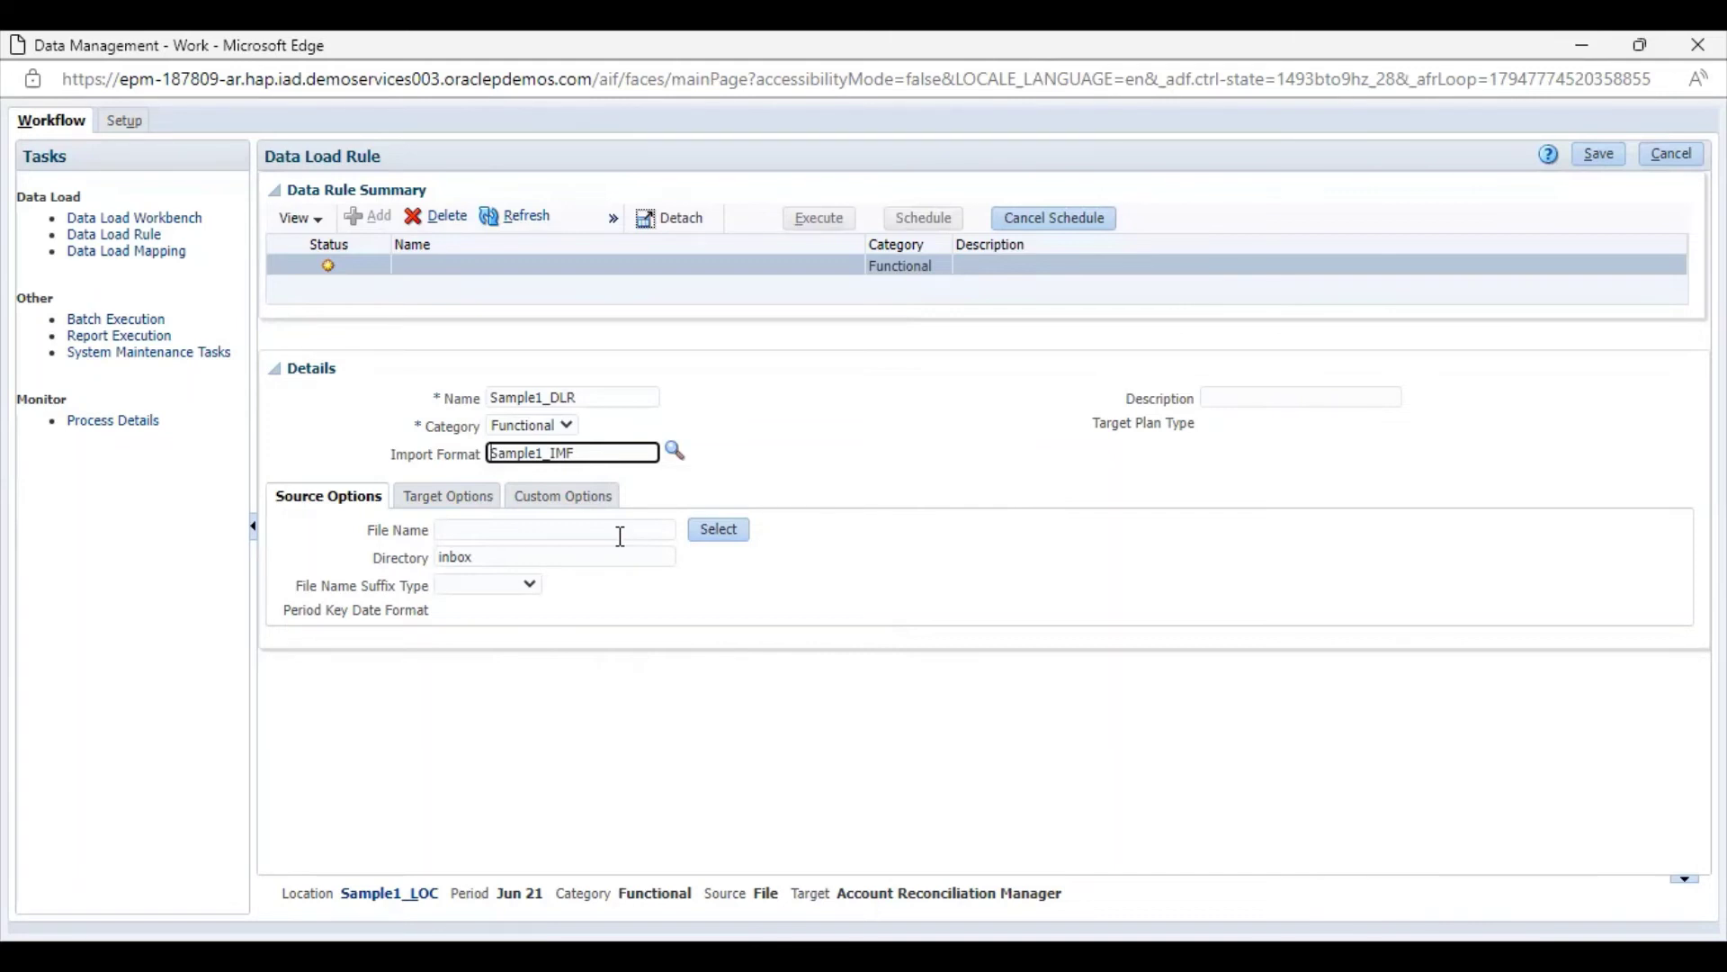
# - Upload DM Basic case scenario Source system.csv from the ARCS DM desktop folder, set it as the rule's source file, and save the rule
pyautogui.click(702, 526)
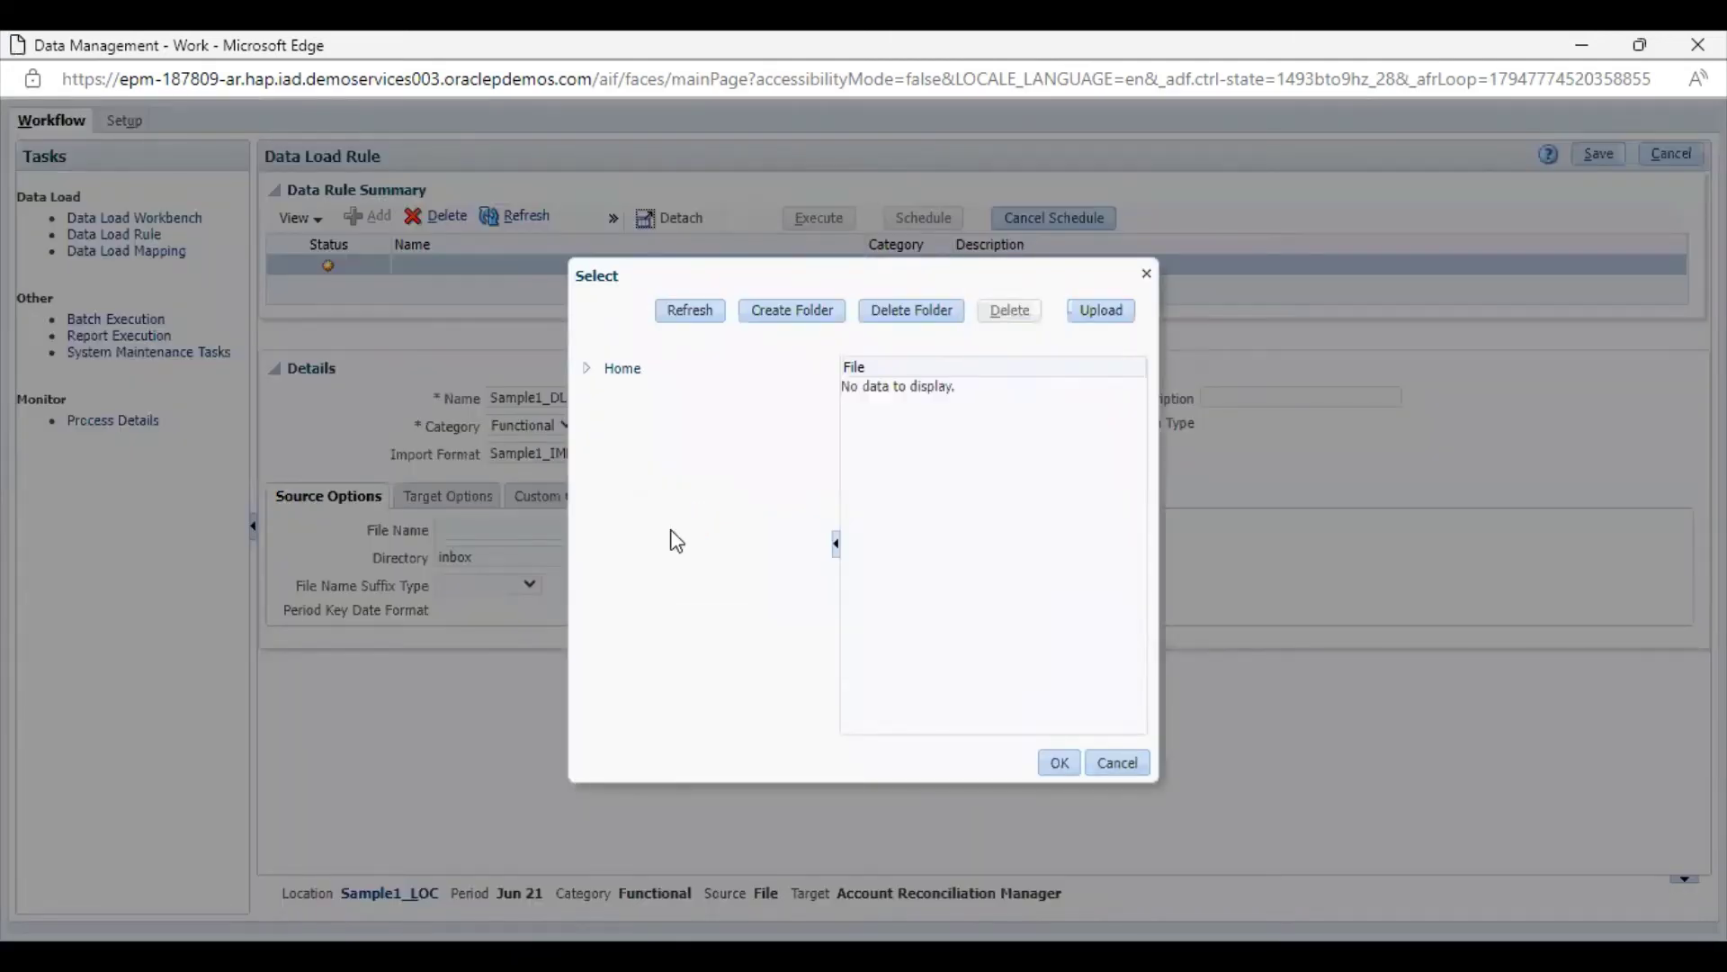
pyautogui.click(1091, 317)
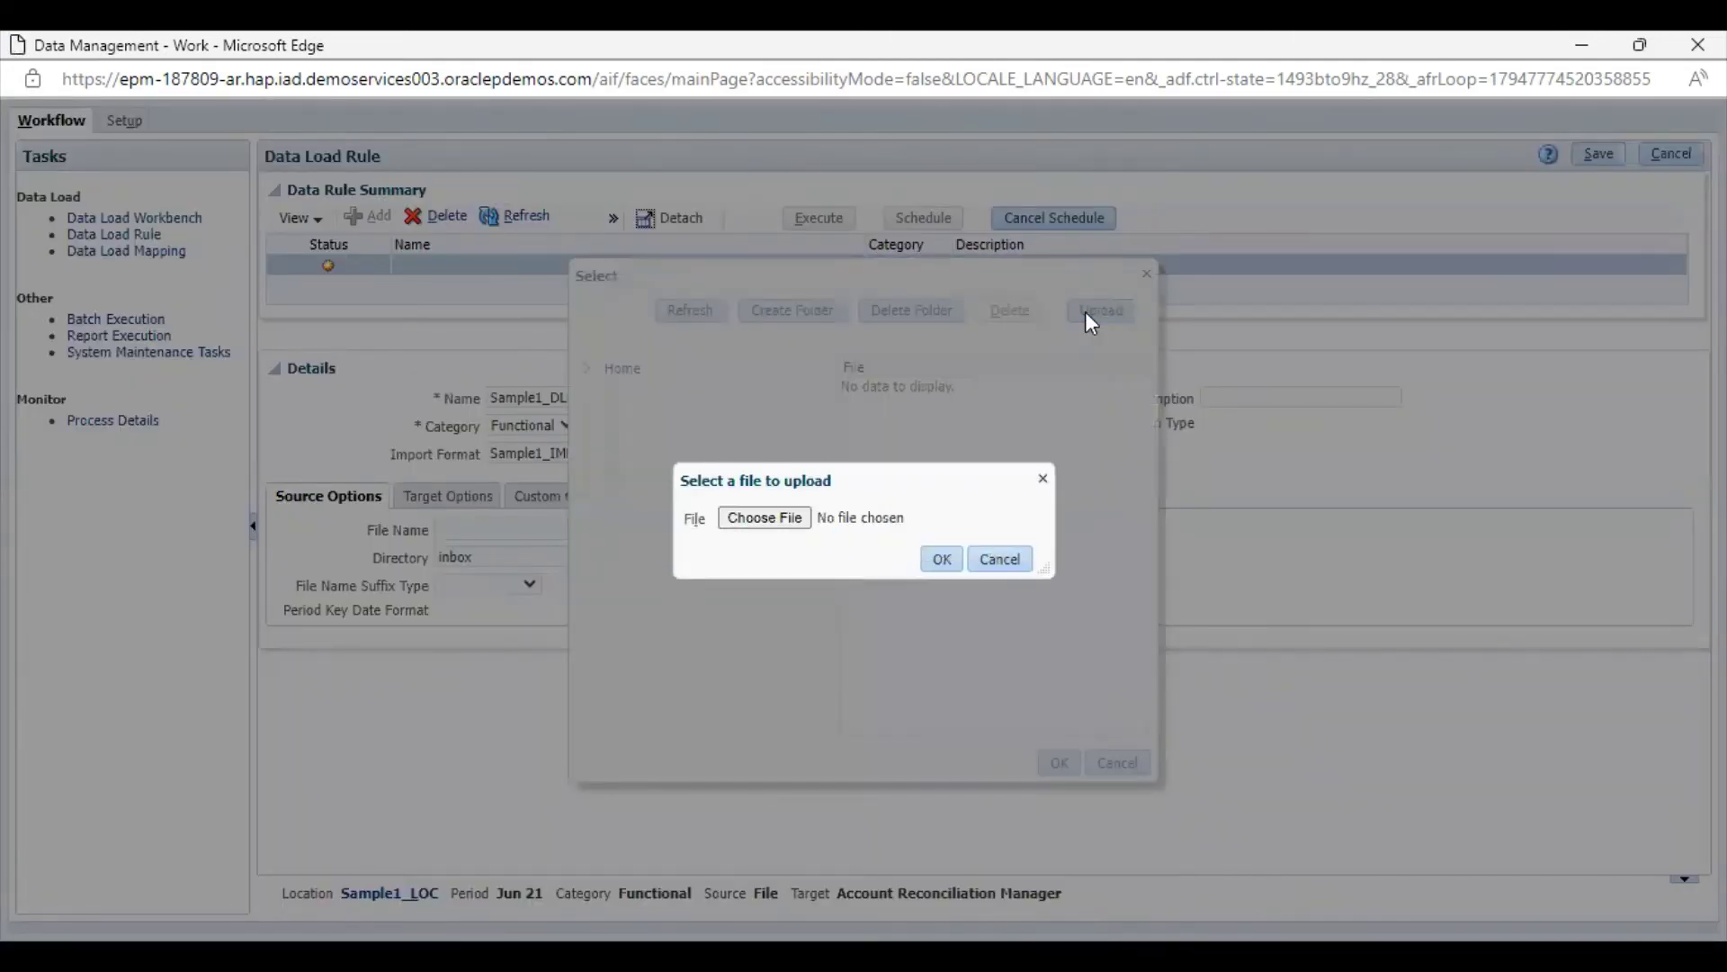
pyautogui.click(738, 525)
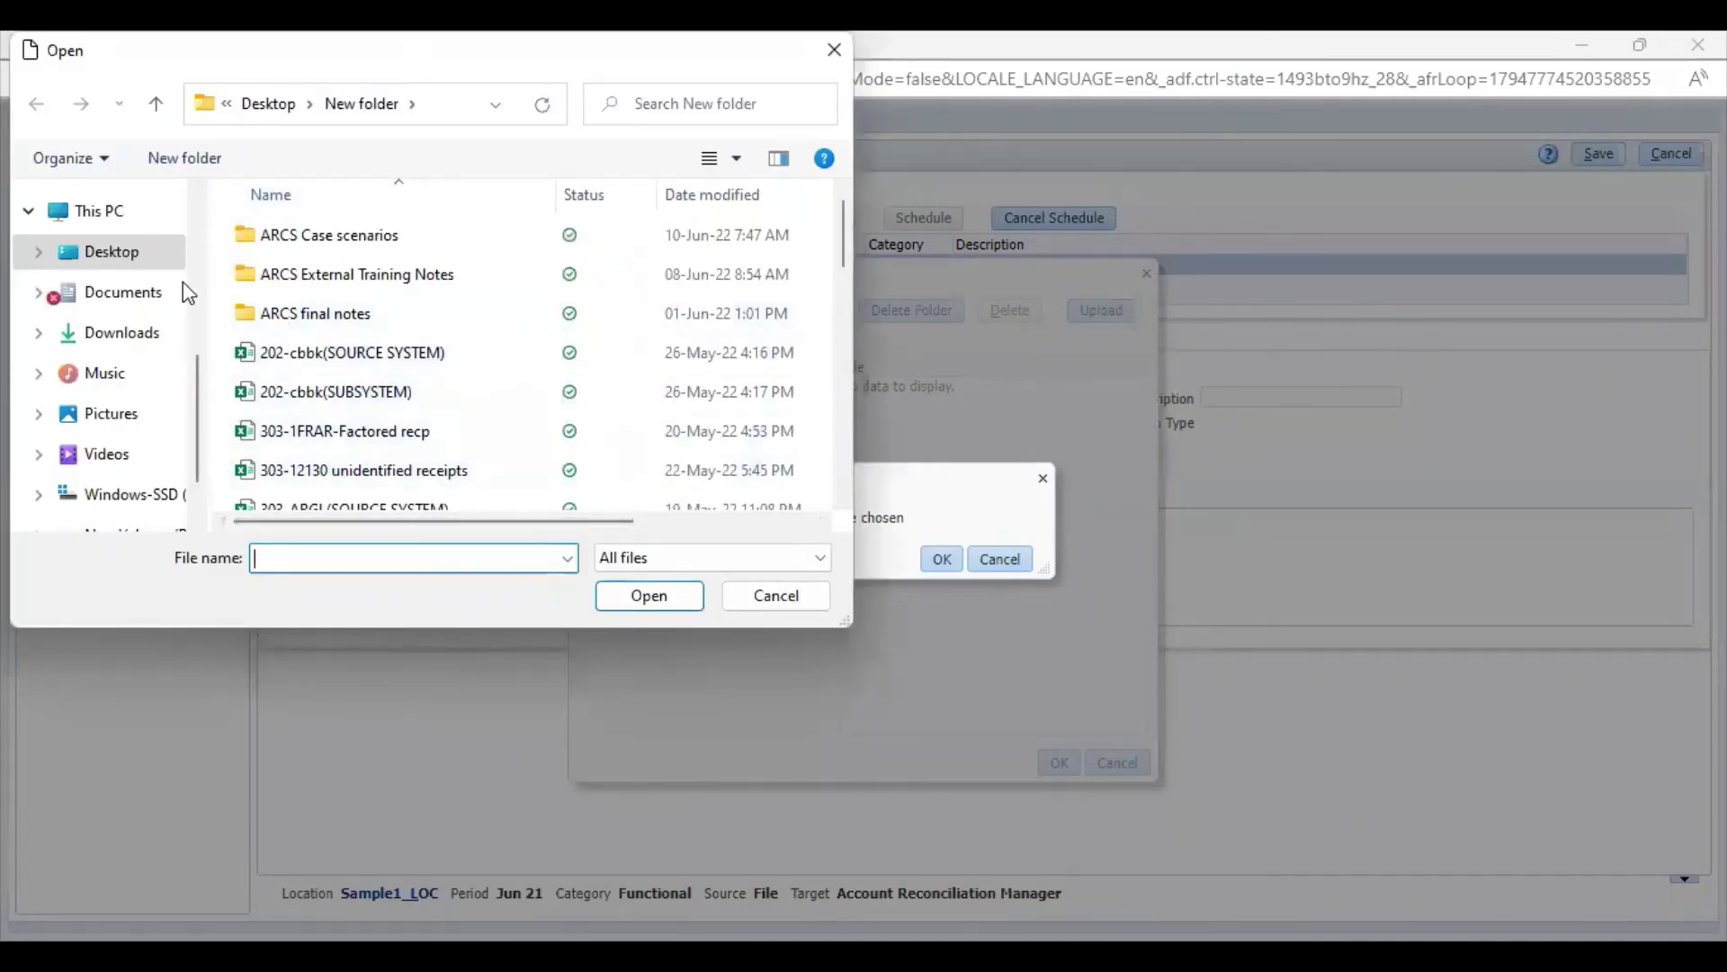
pyautogui.click(131, 249)
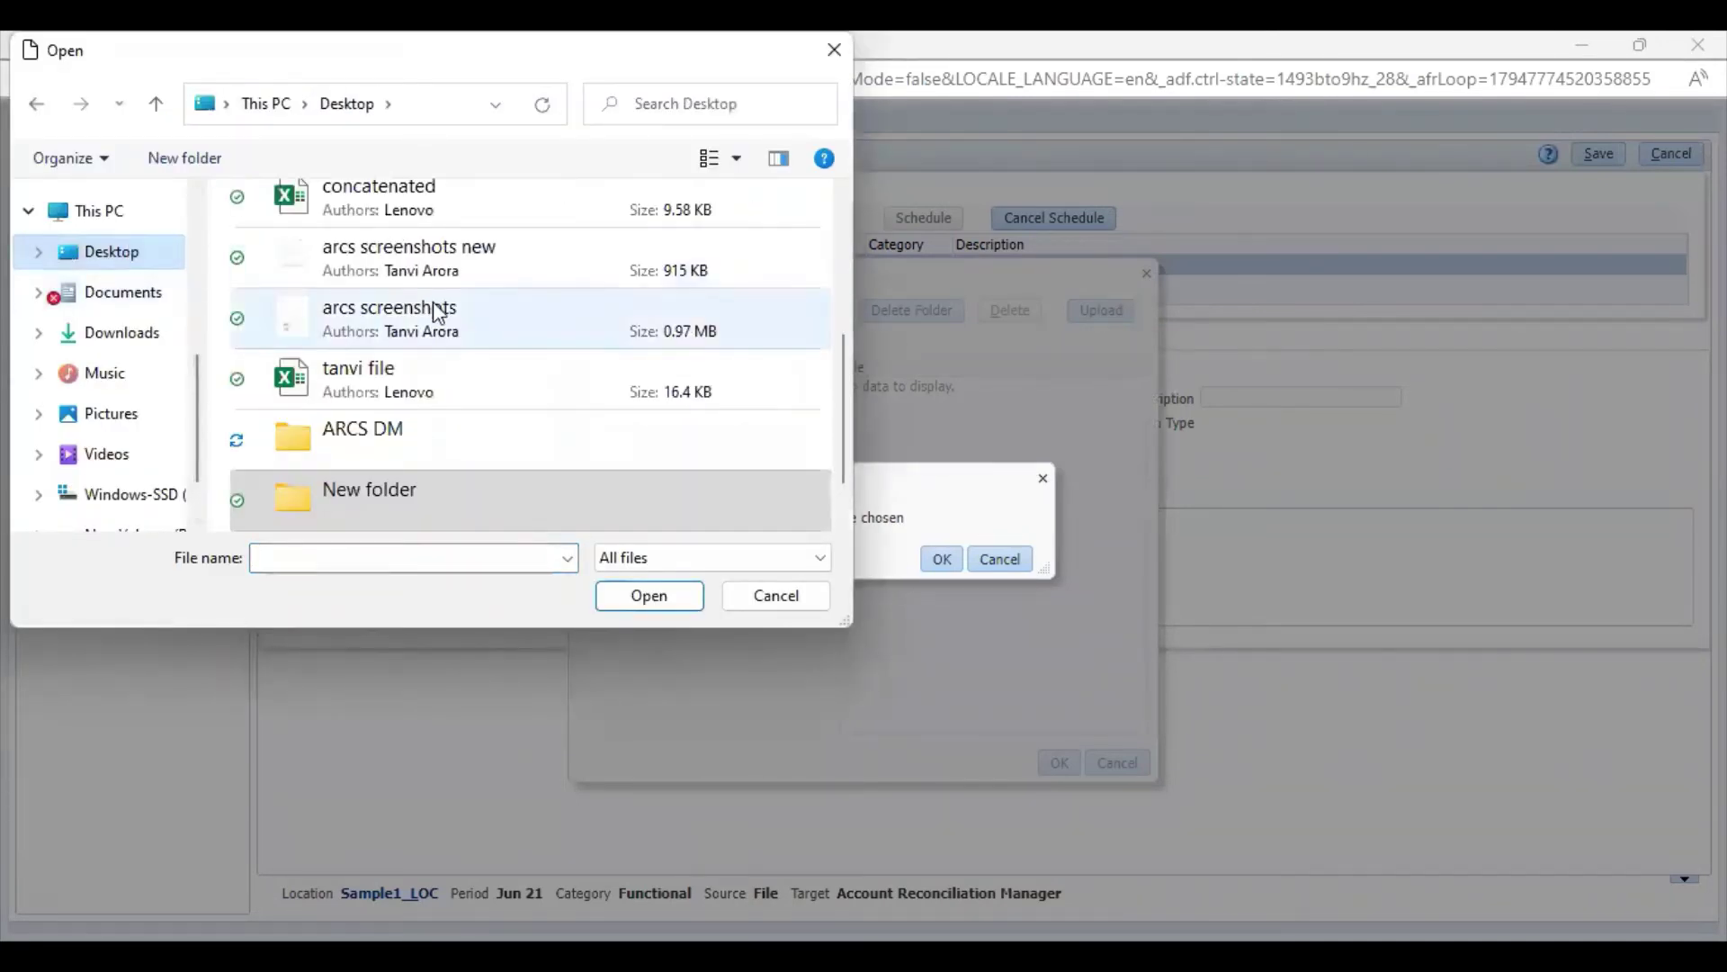
pyautogui.doubleClick(419, 442)
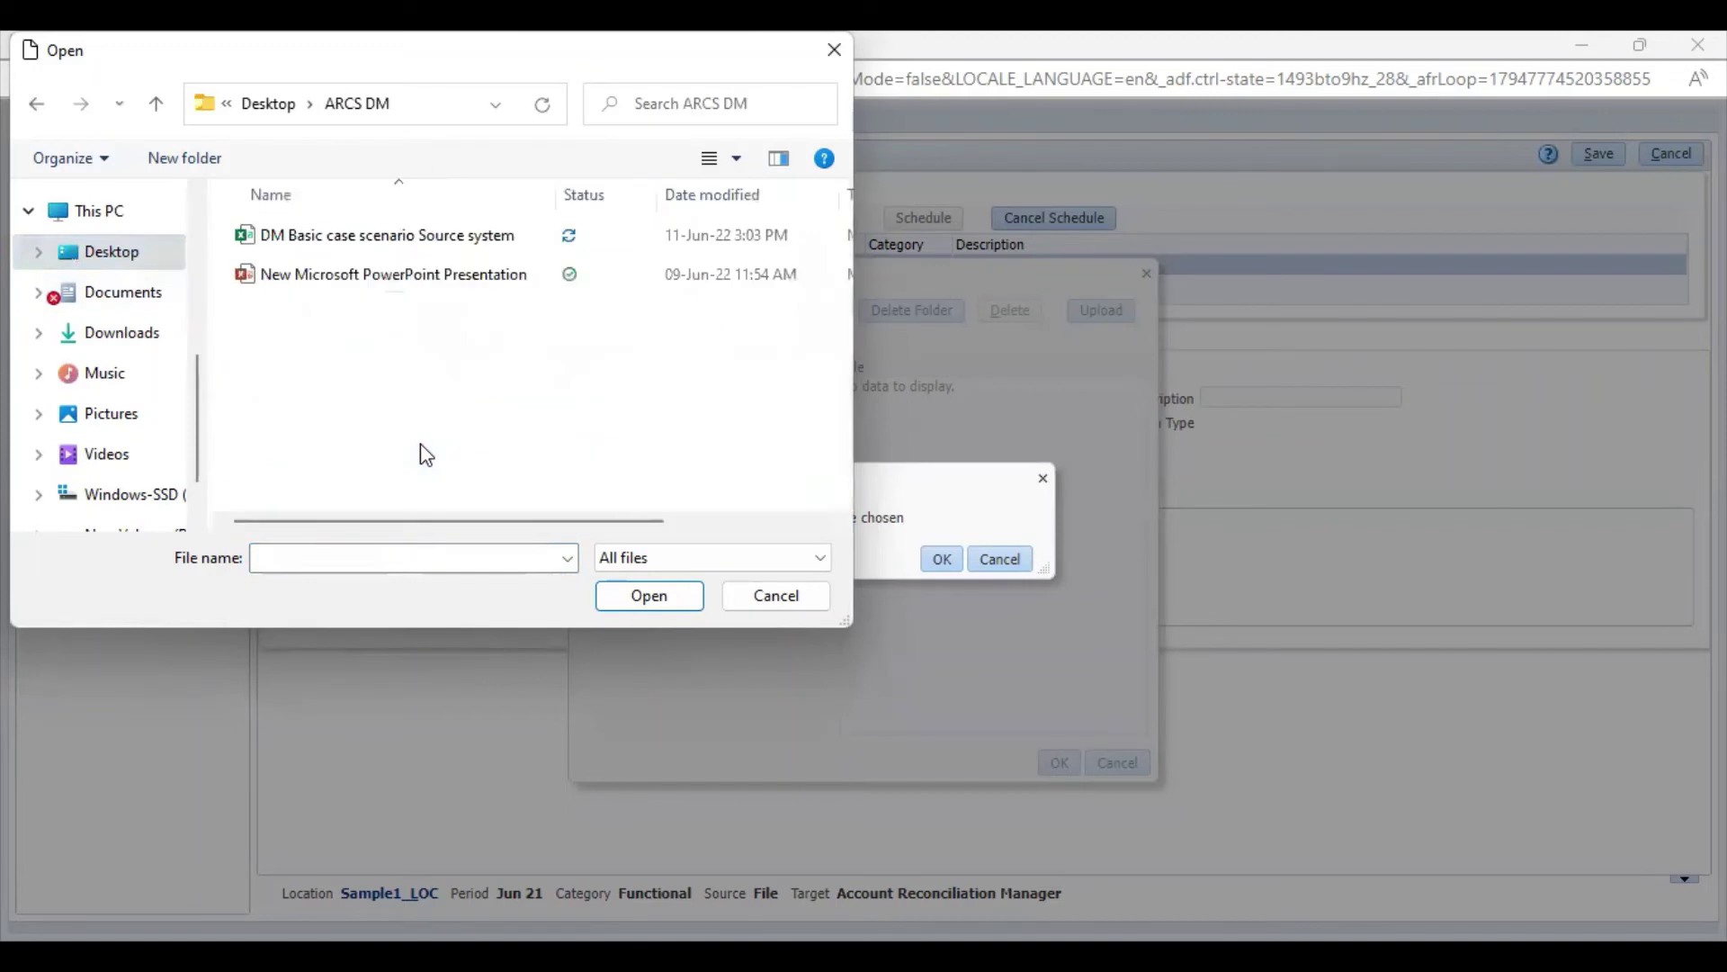
pyautogui.click(356, 229)
pyautogui.click(610, 597)
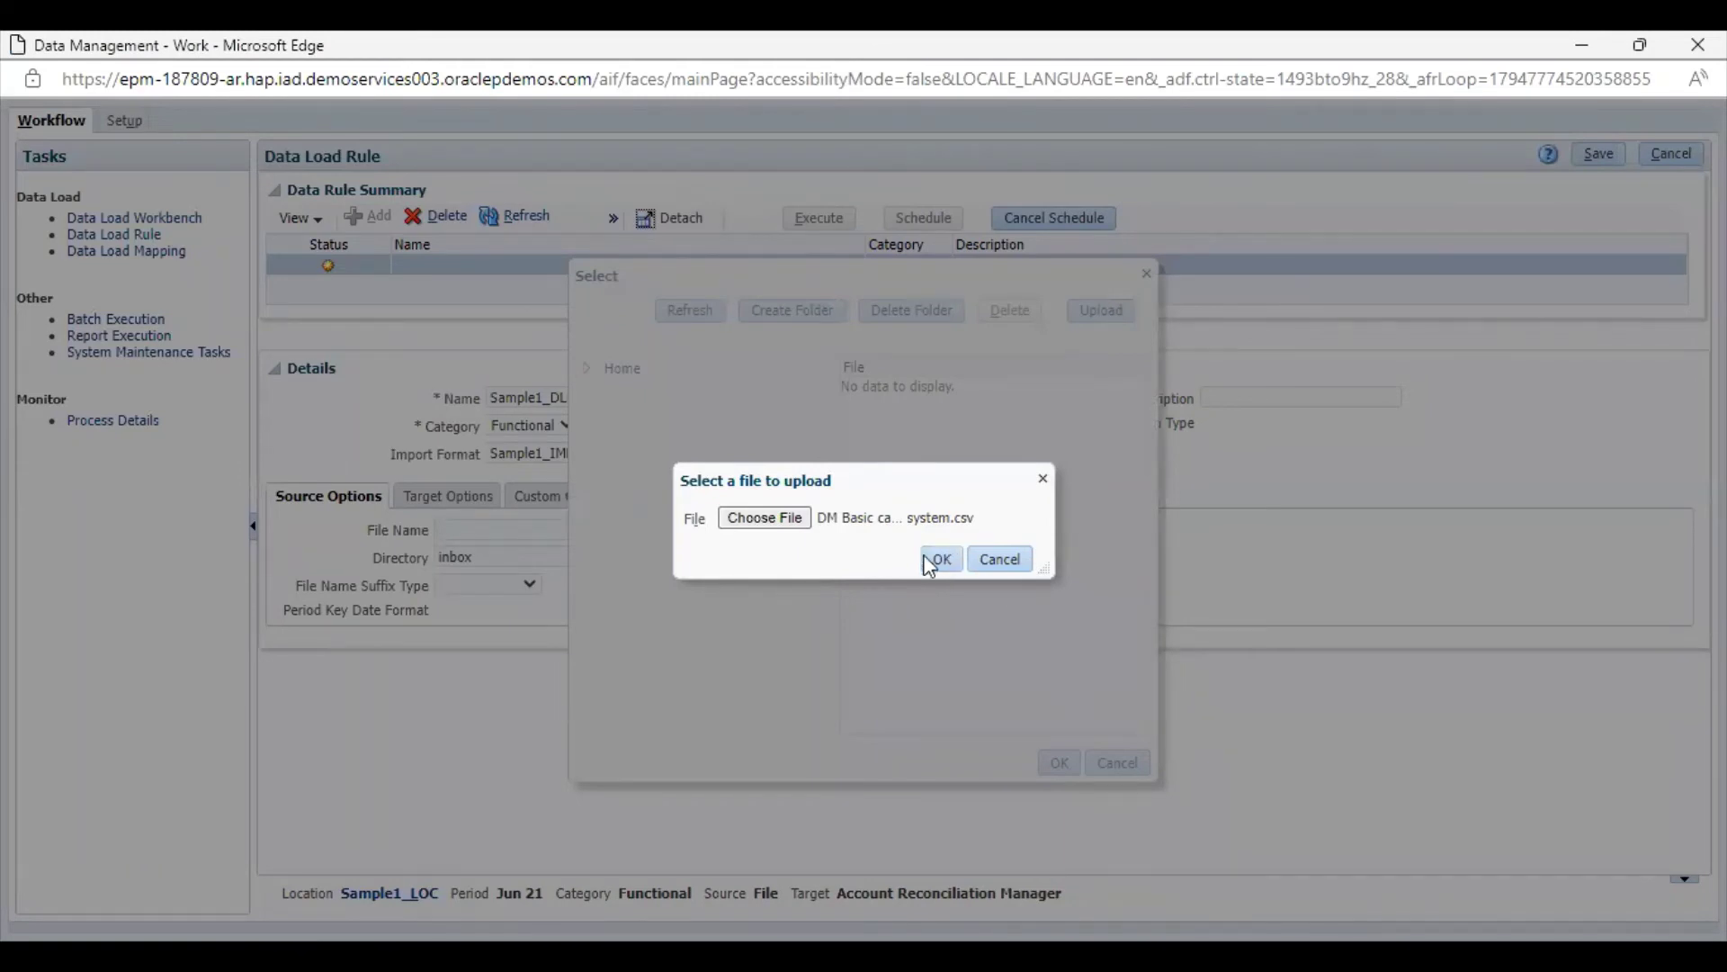
pyautogui.click(937, 561)
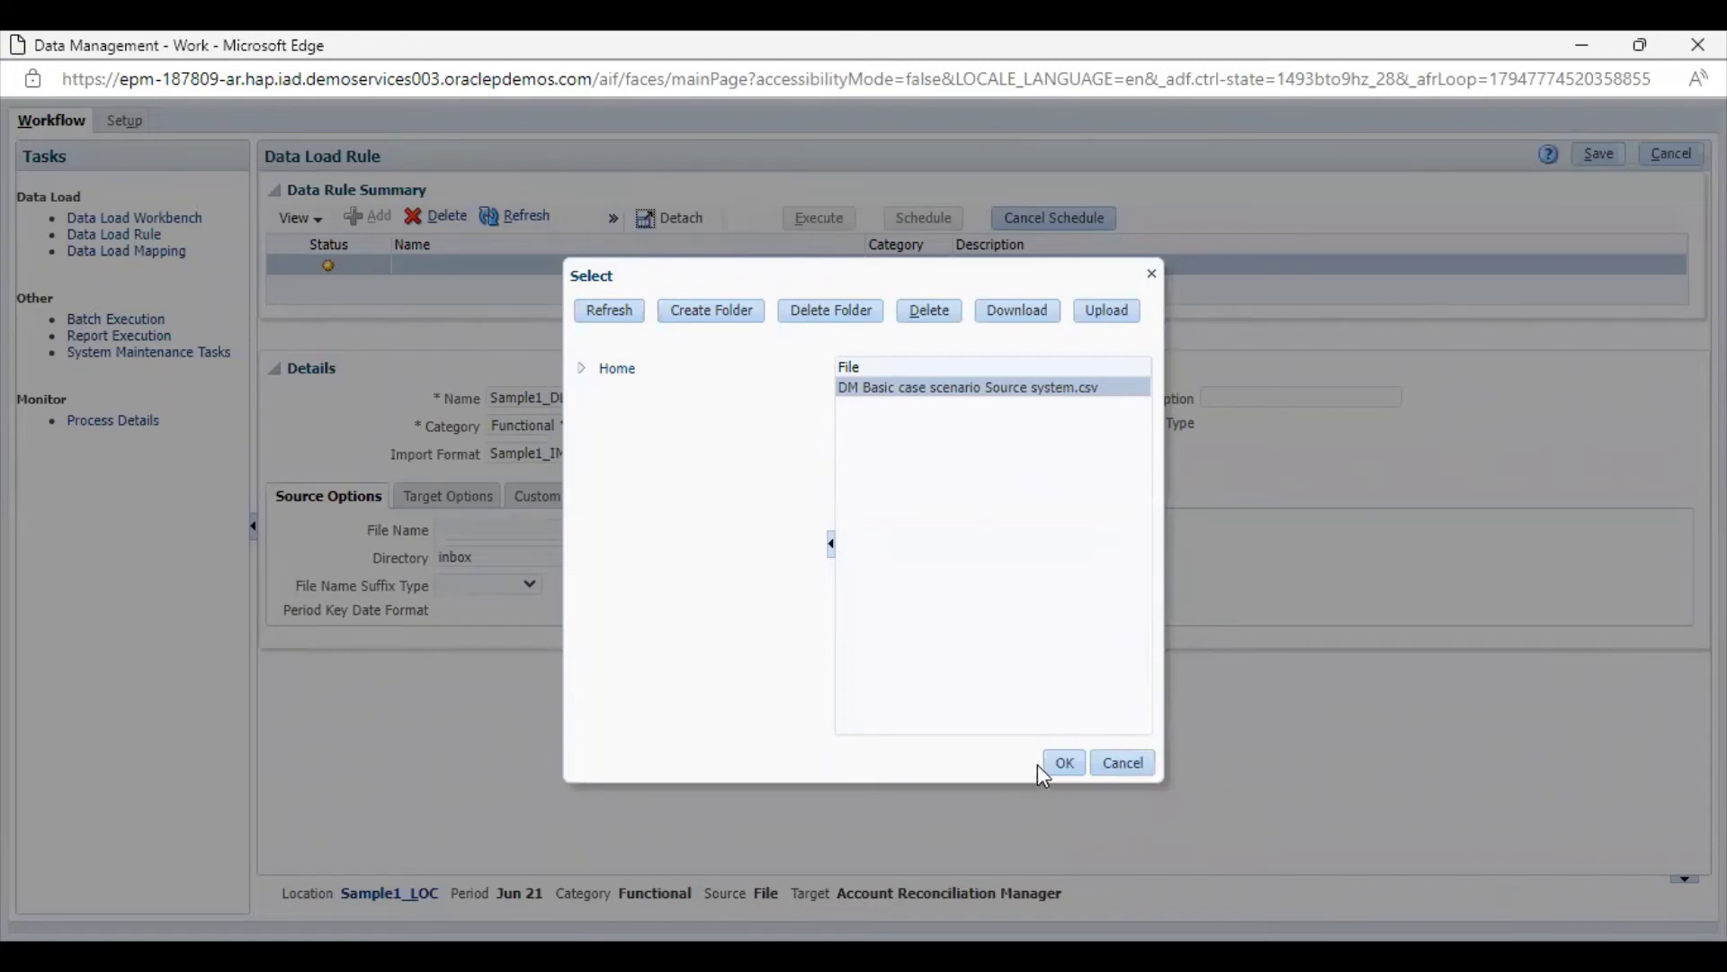
pyautogui.click(1054, 763)
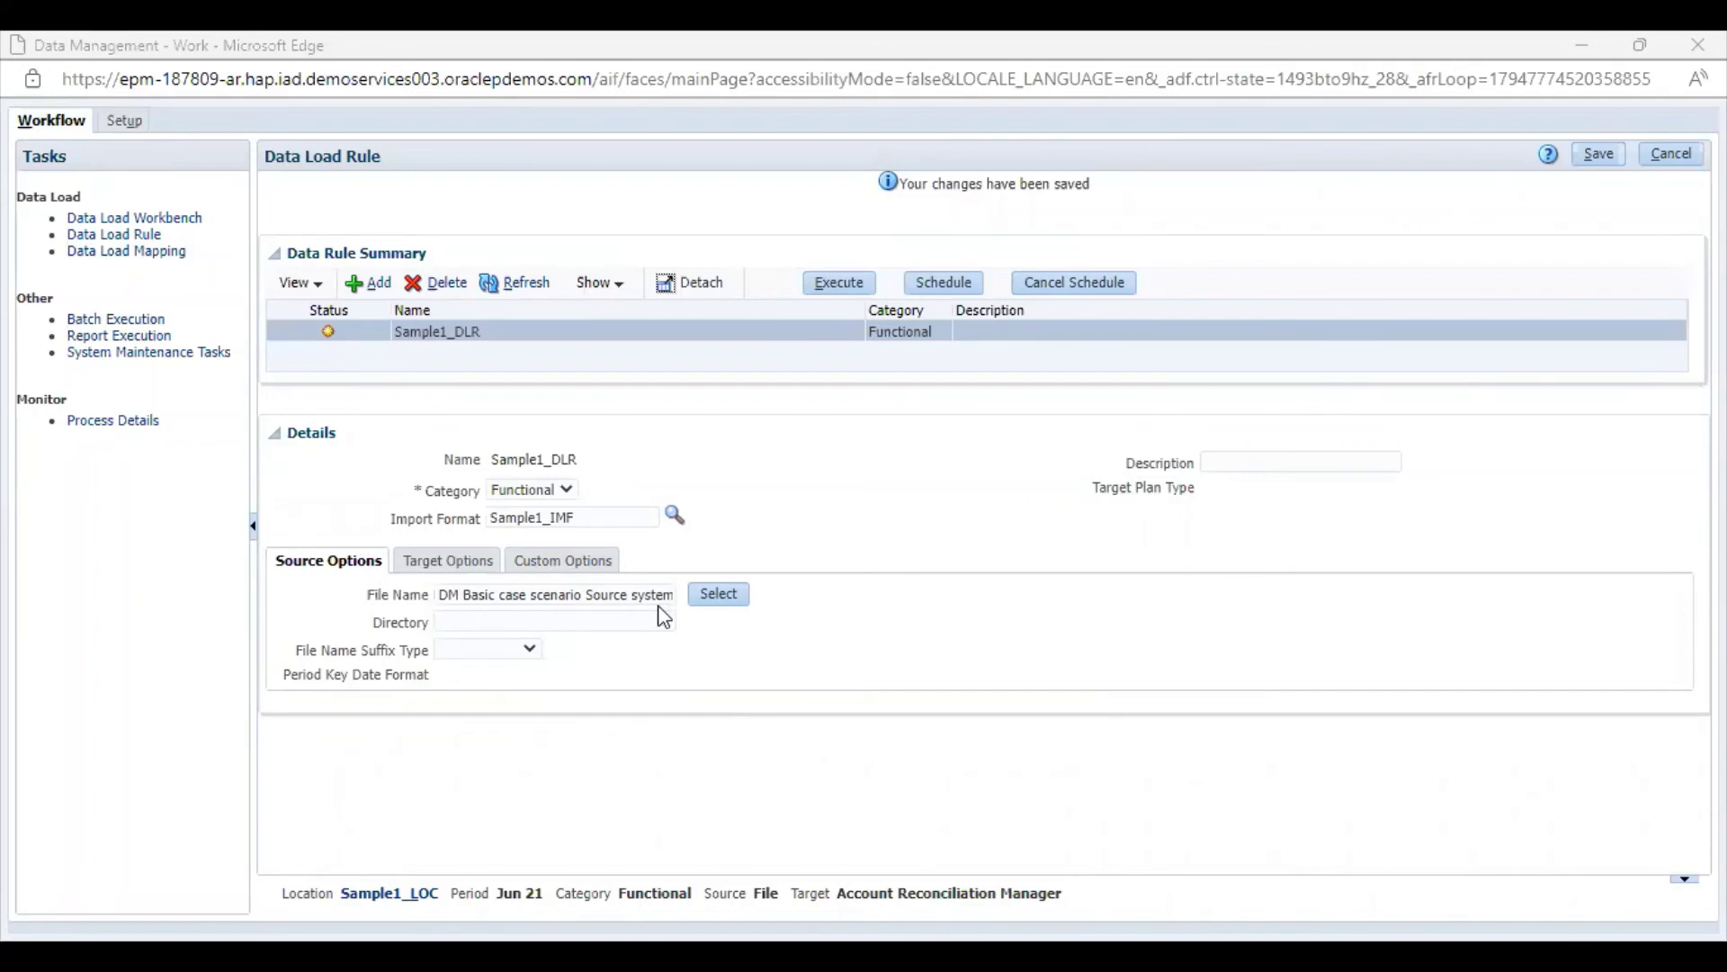
# - Execute the Sample1_DLR rule with Import from Source for the Jun 21 period in Replace mode
pyautogui.click(846, 290)
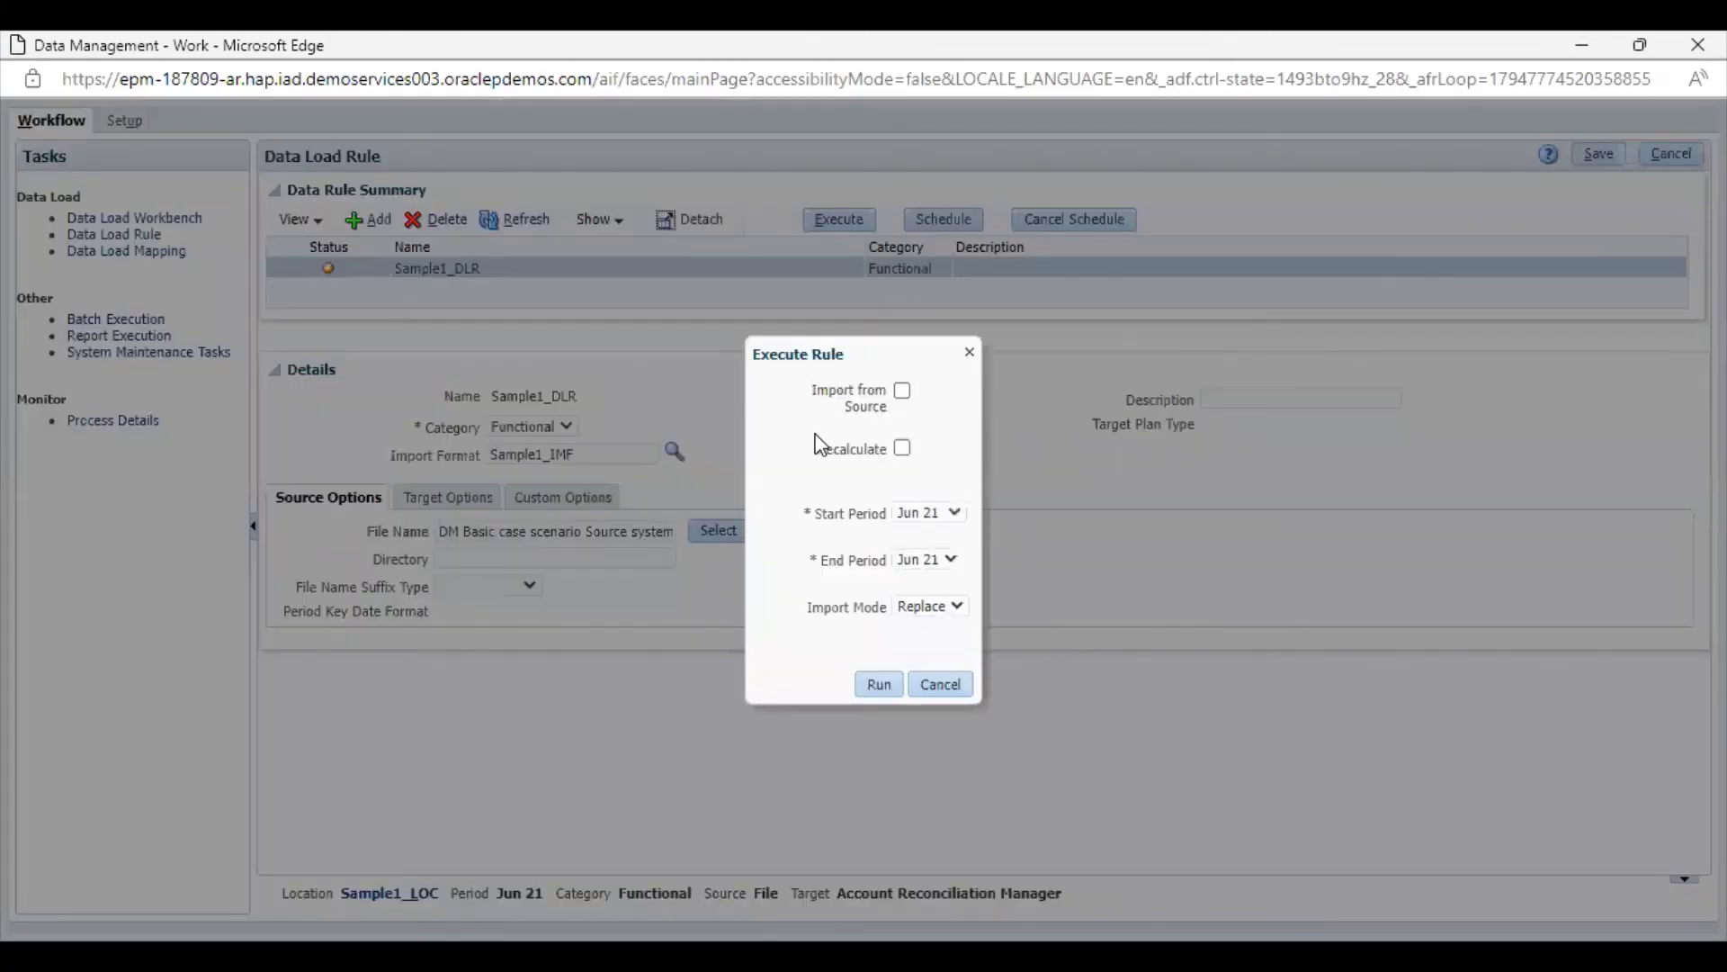
pyautogui.click(903, 391)
pyautogui.click(893, 685)
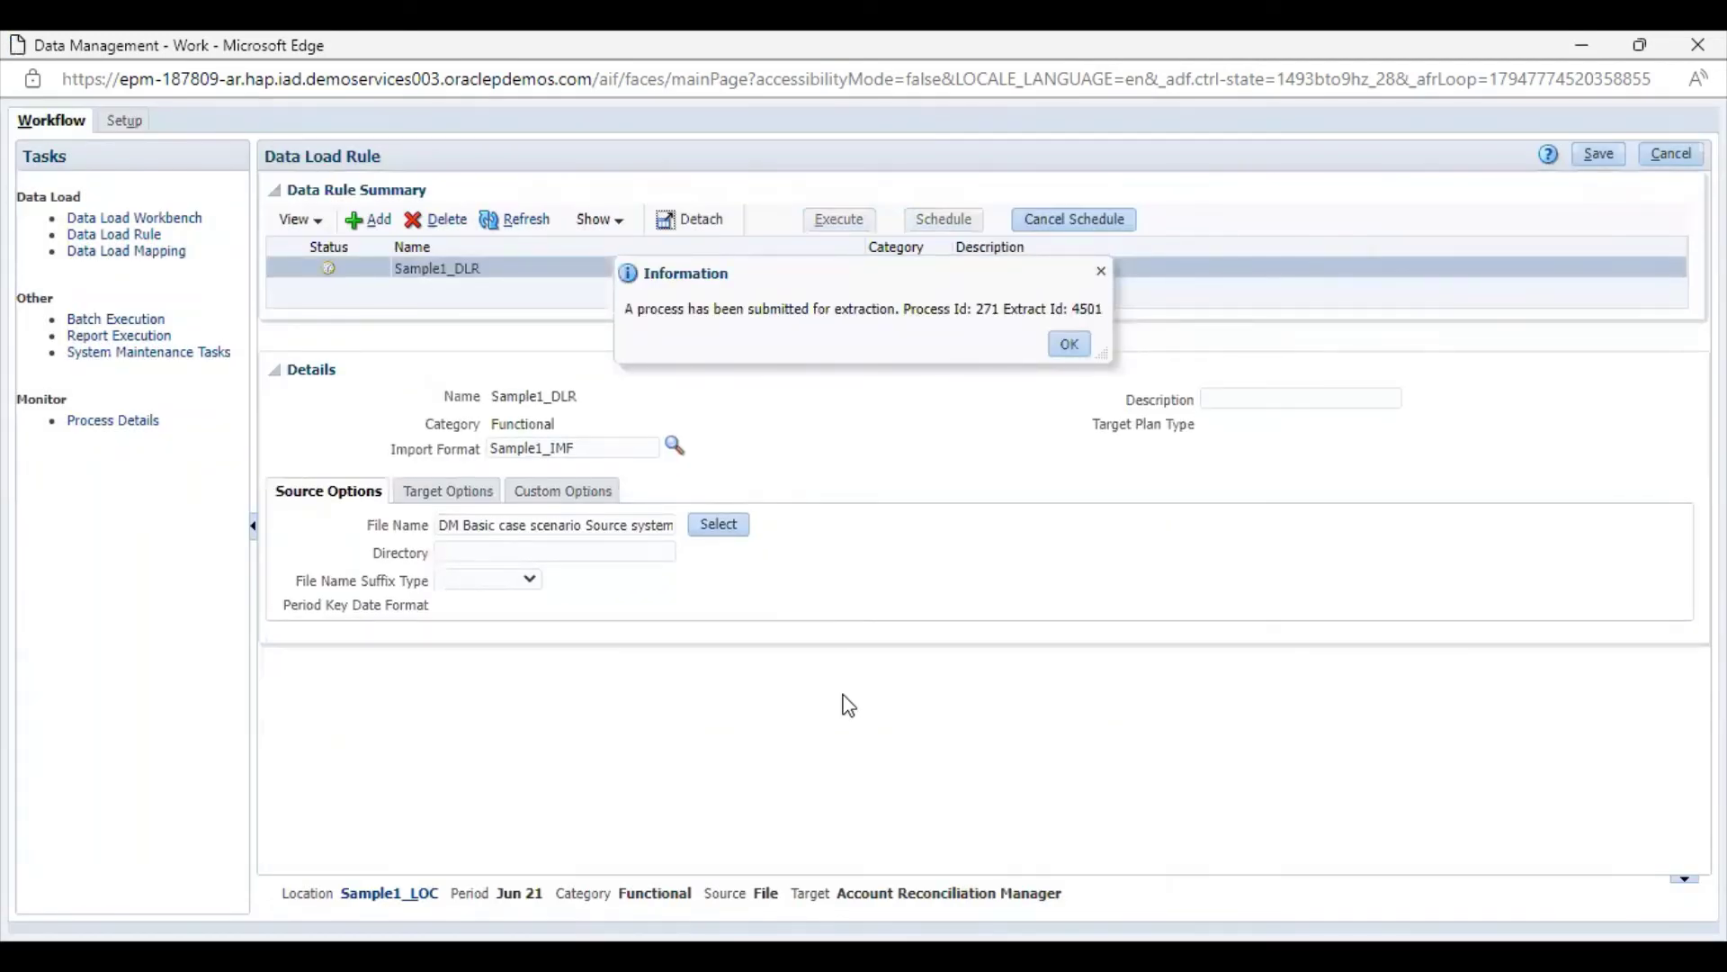
pyautogui.click(1067, 345)
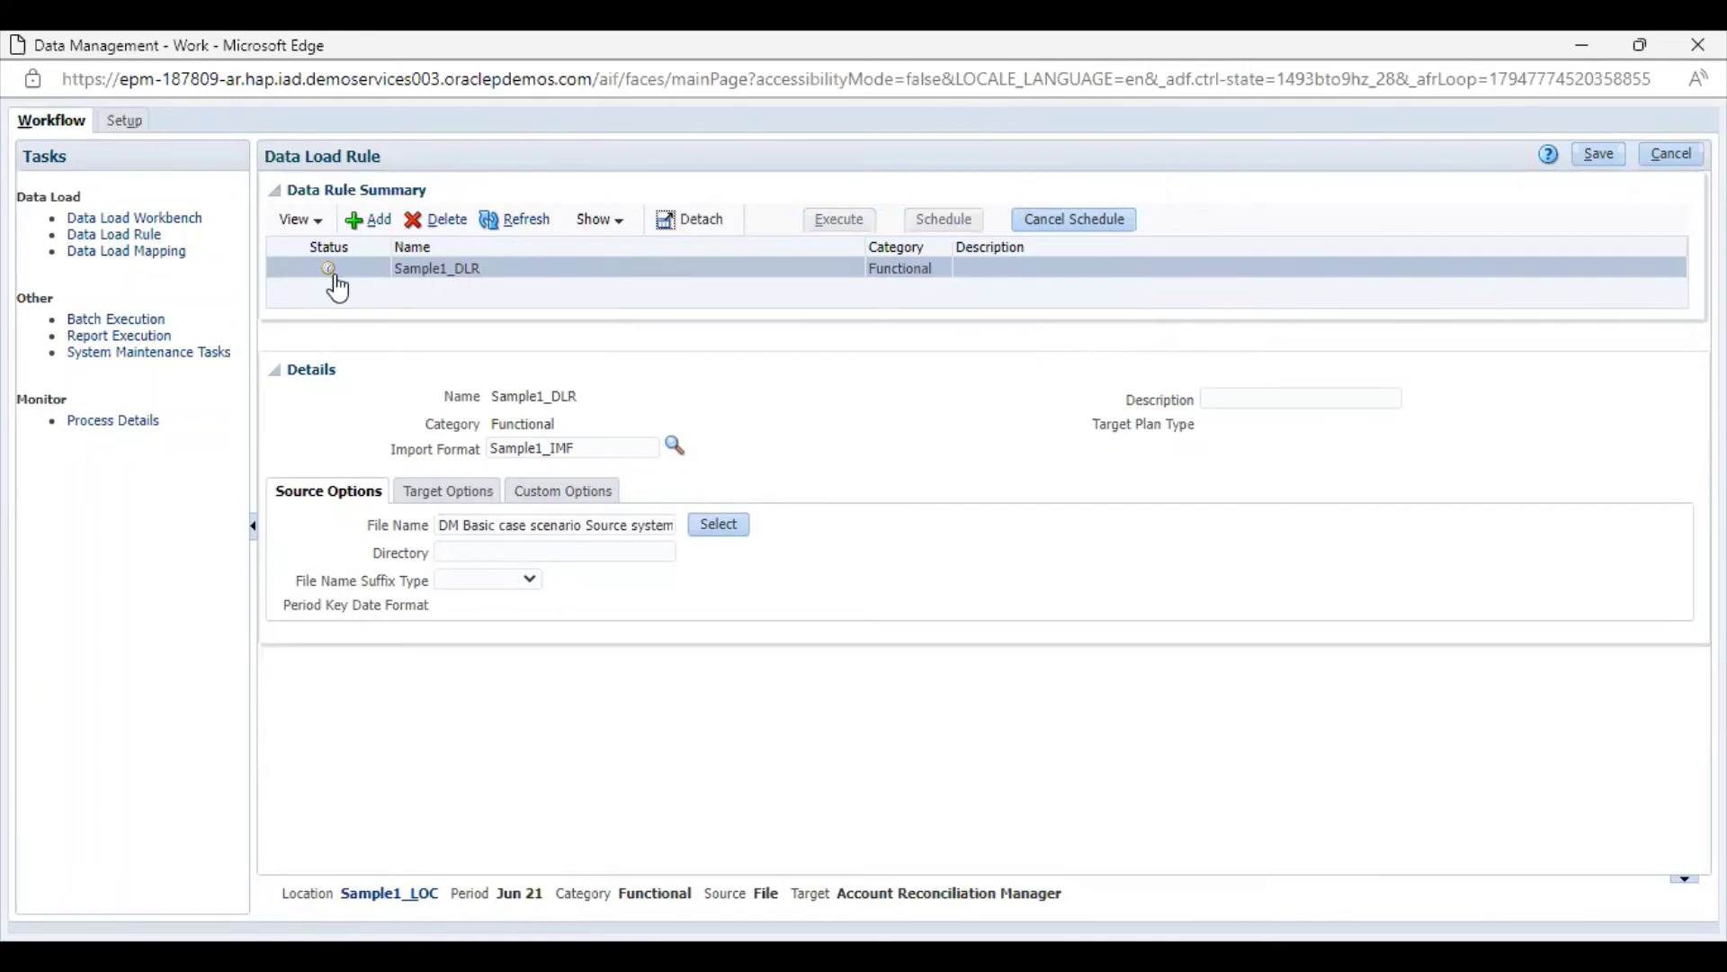
# - Refresh the Sample1_DLR rule's execution status, save, and open the Data Load Workbench
pyautogui.click(527, 233)
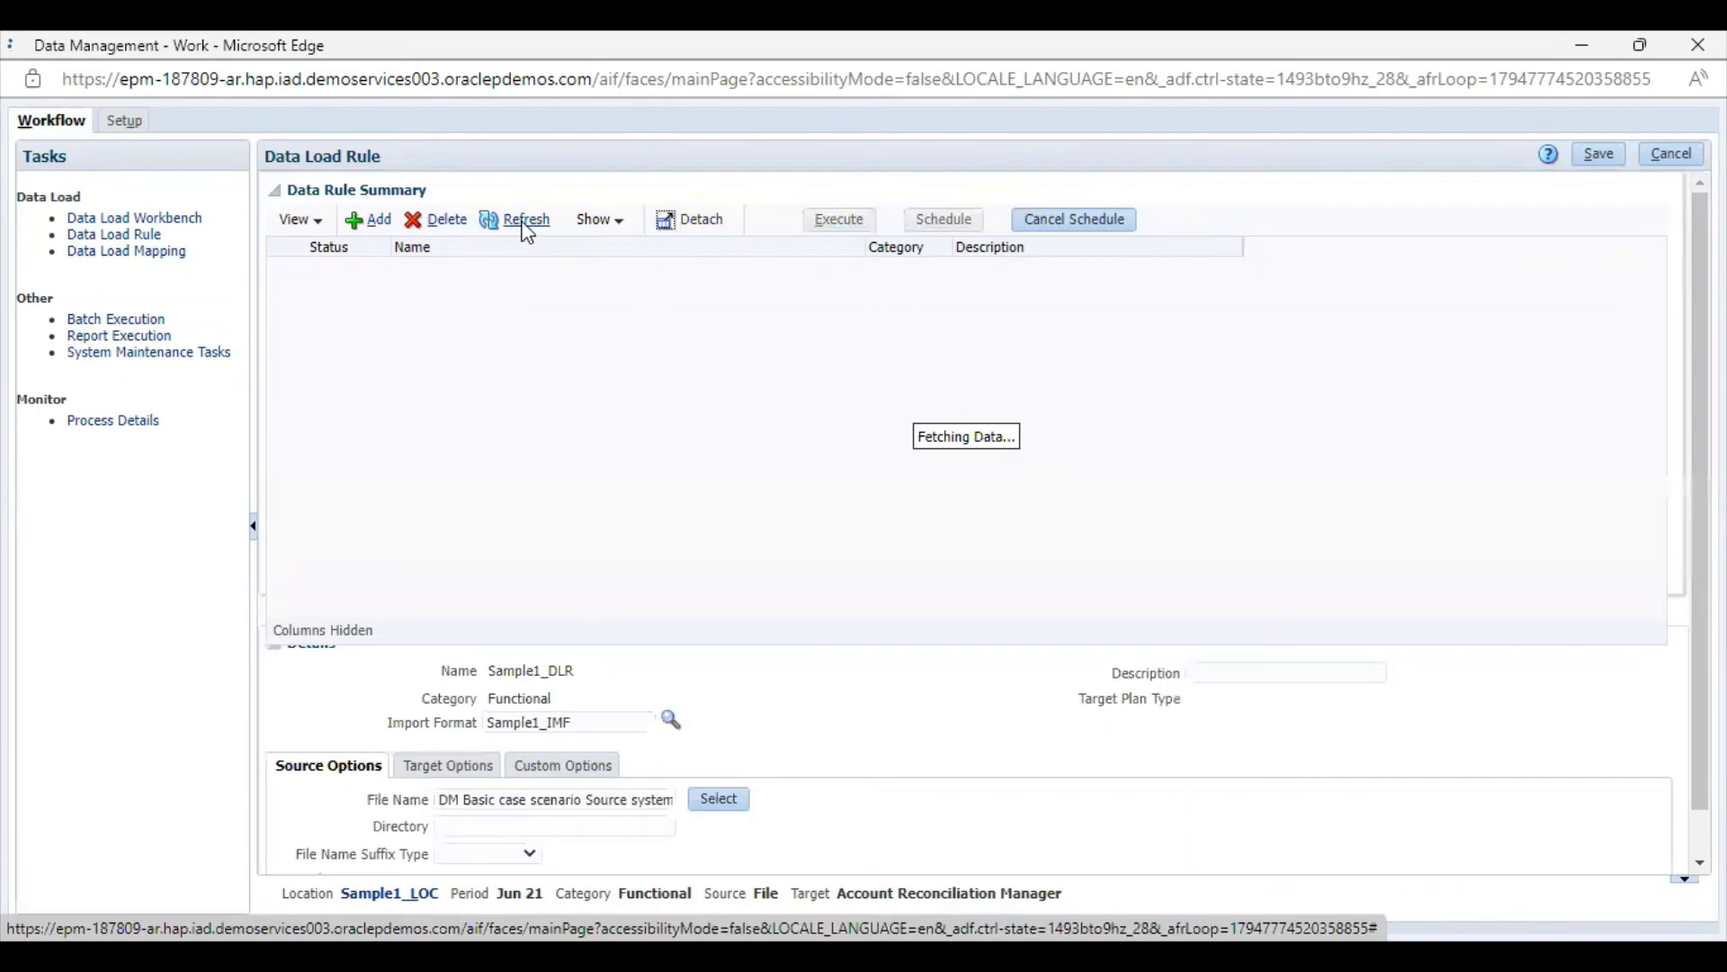
pyautogui.click(527, 231)
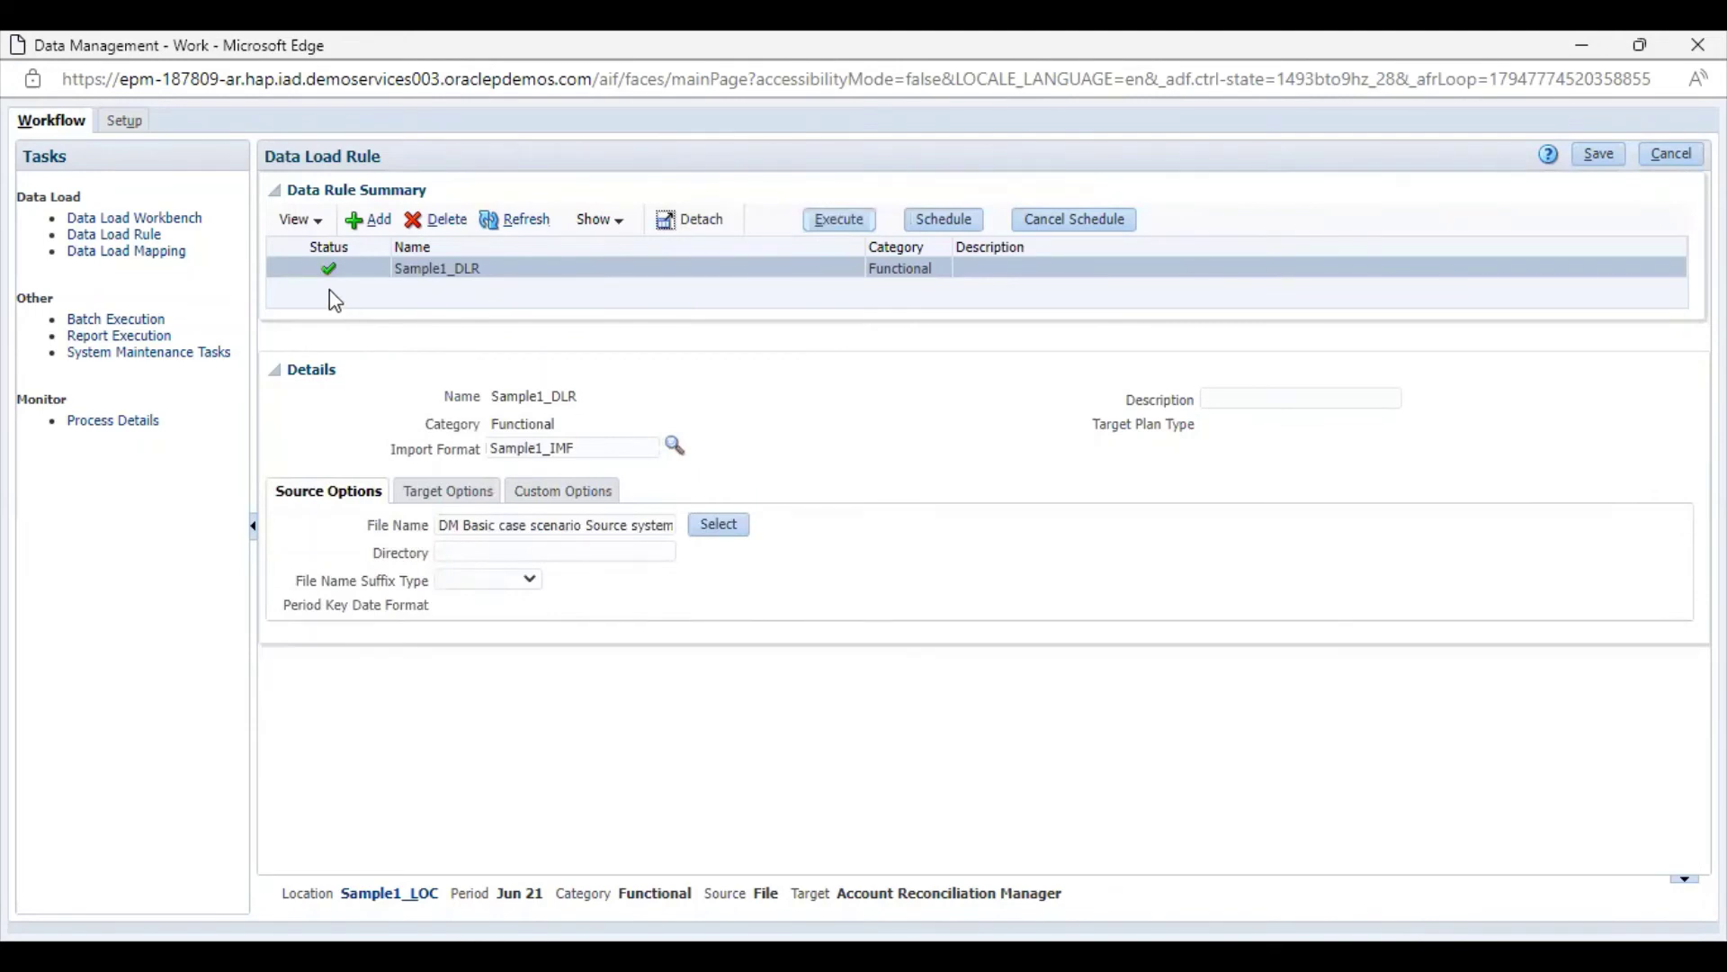
pyautogui.click(1601, 155)
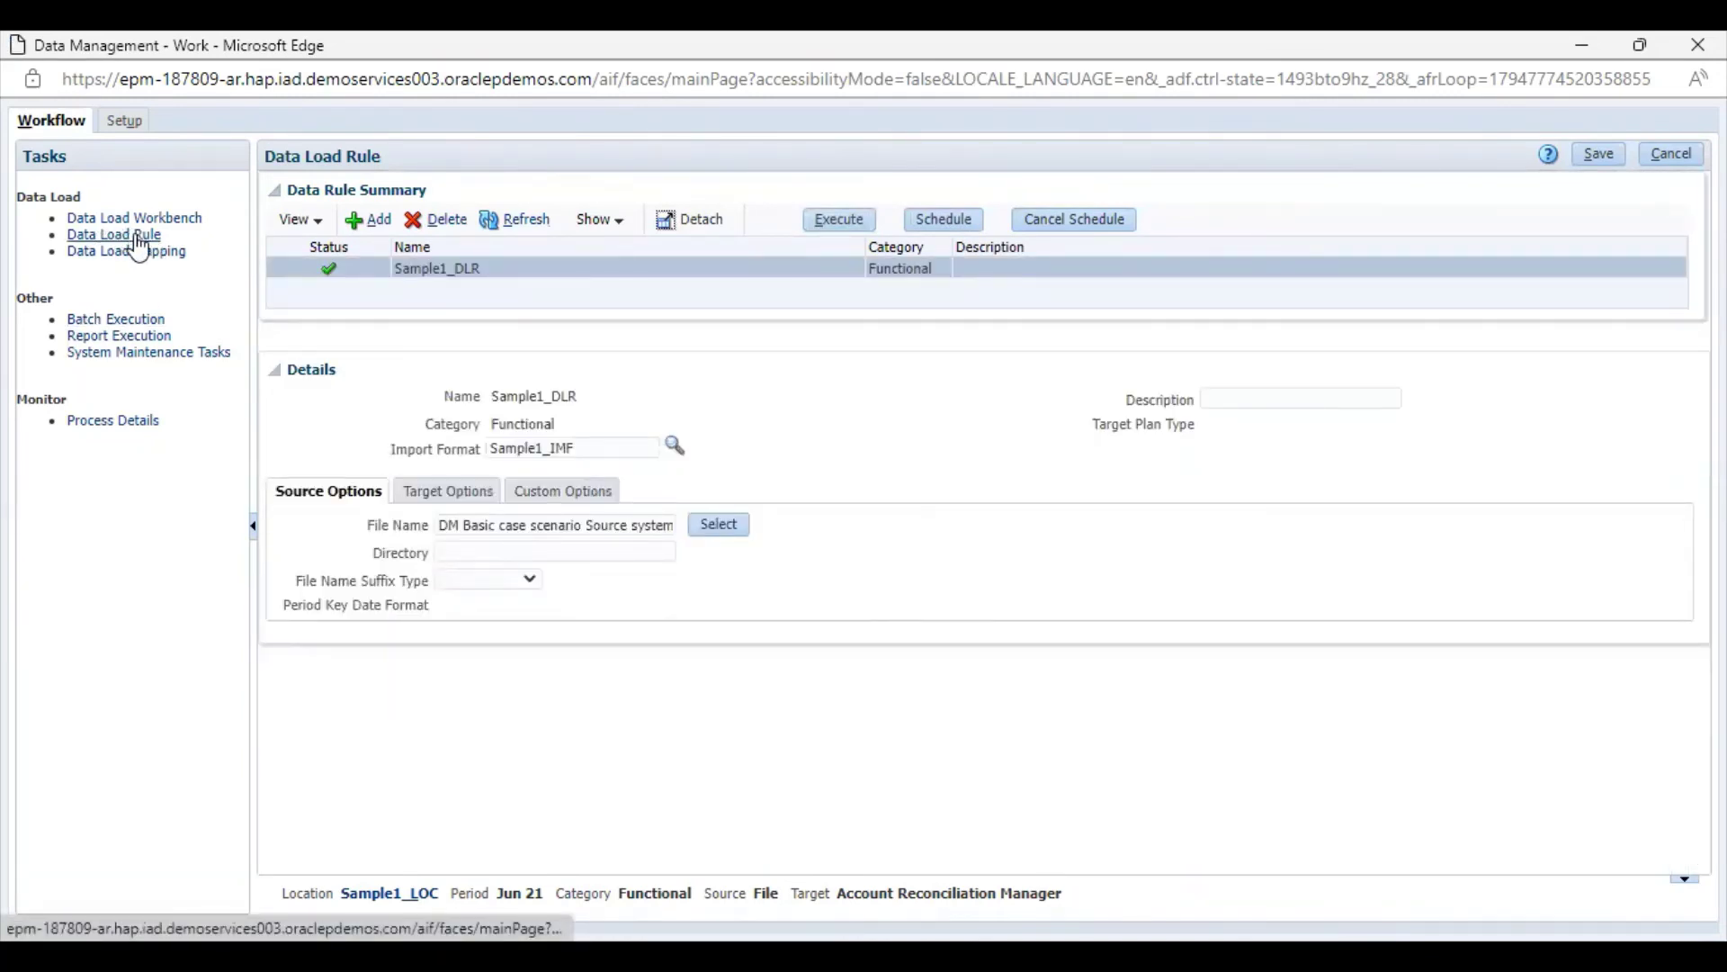
pyautogui.click(172, 218)
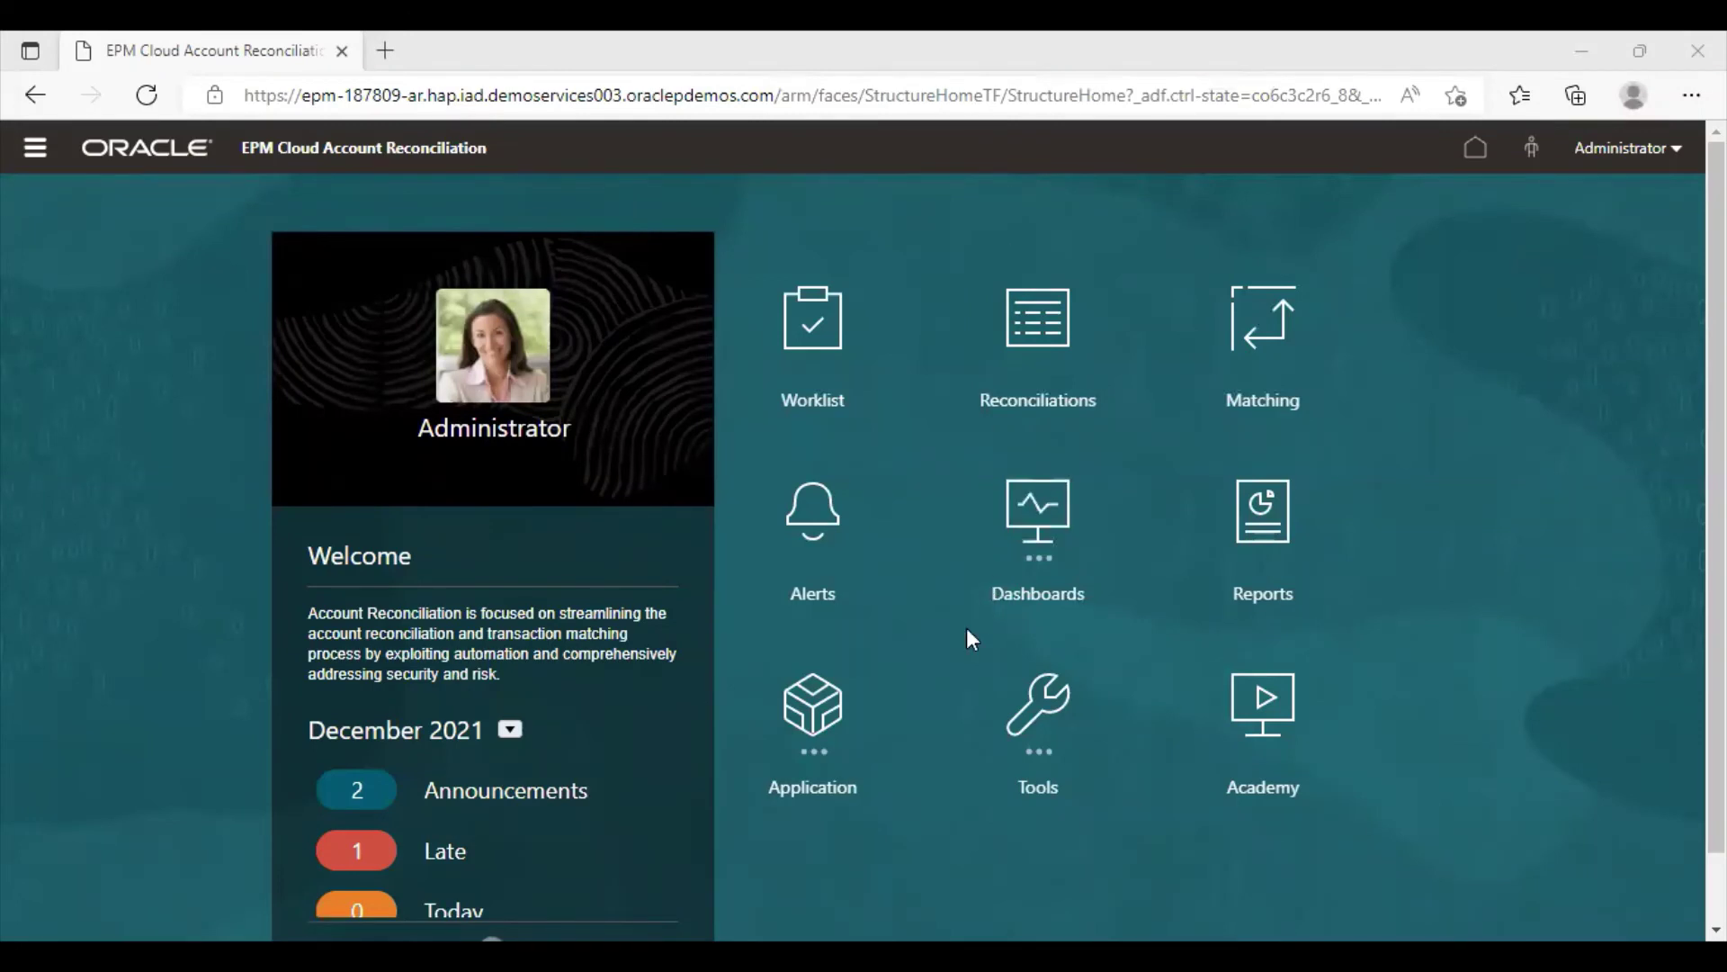
# - Open the Periods list in the Application area and start Import Data for the June 2021 period
pyautogui.click(823, 754)
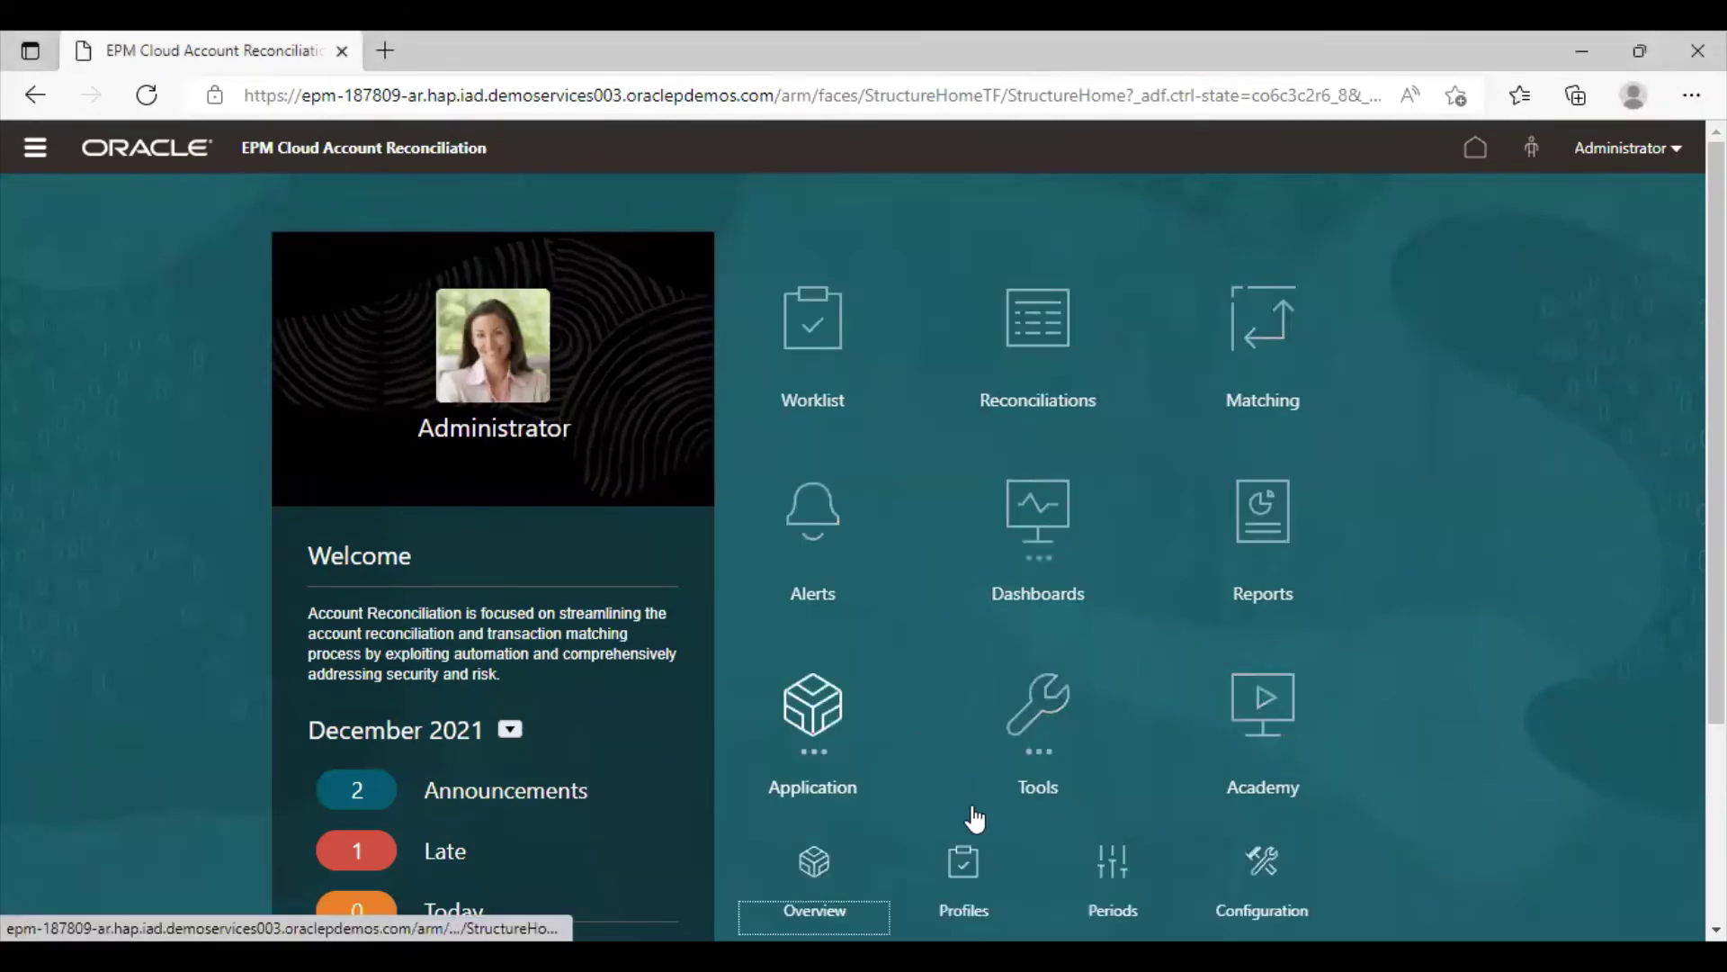
pyautogui.click(1112, 886)
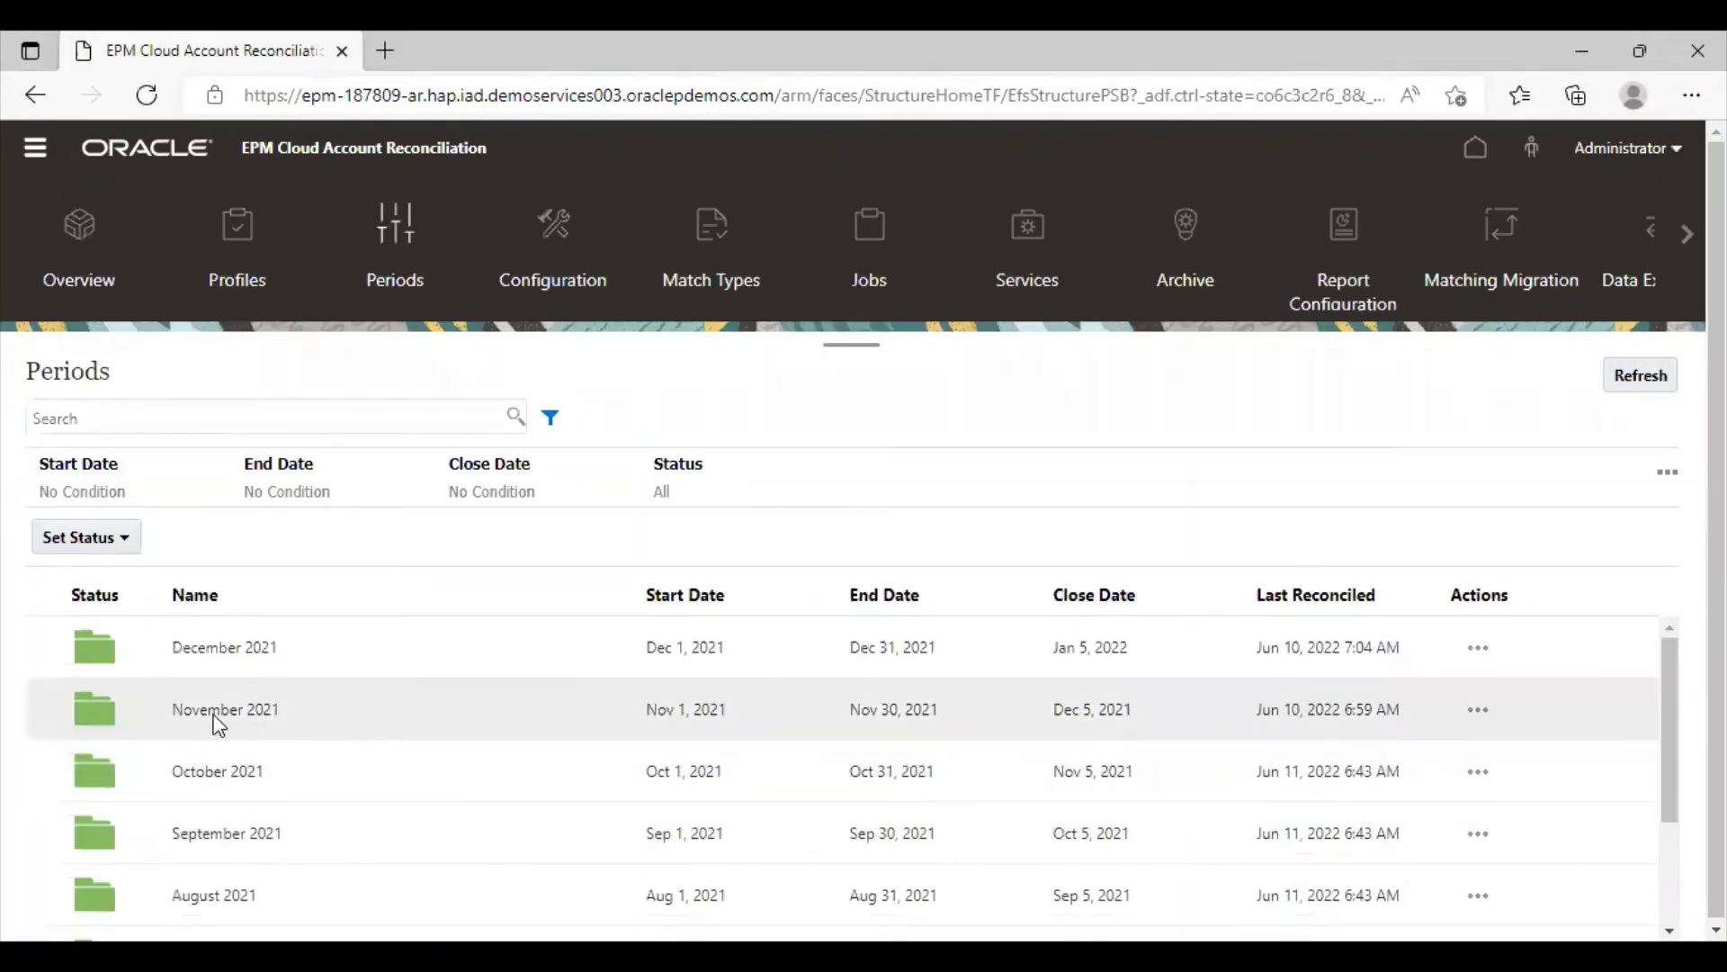
pyautogui.scroll(-2, 474, 717)
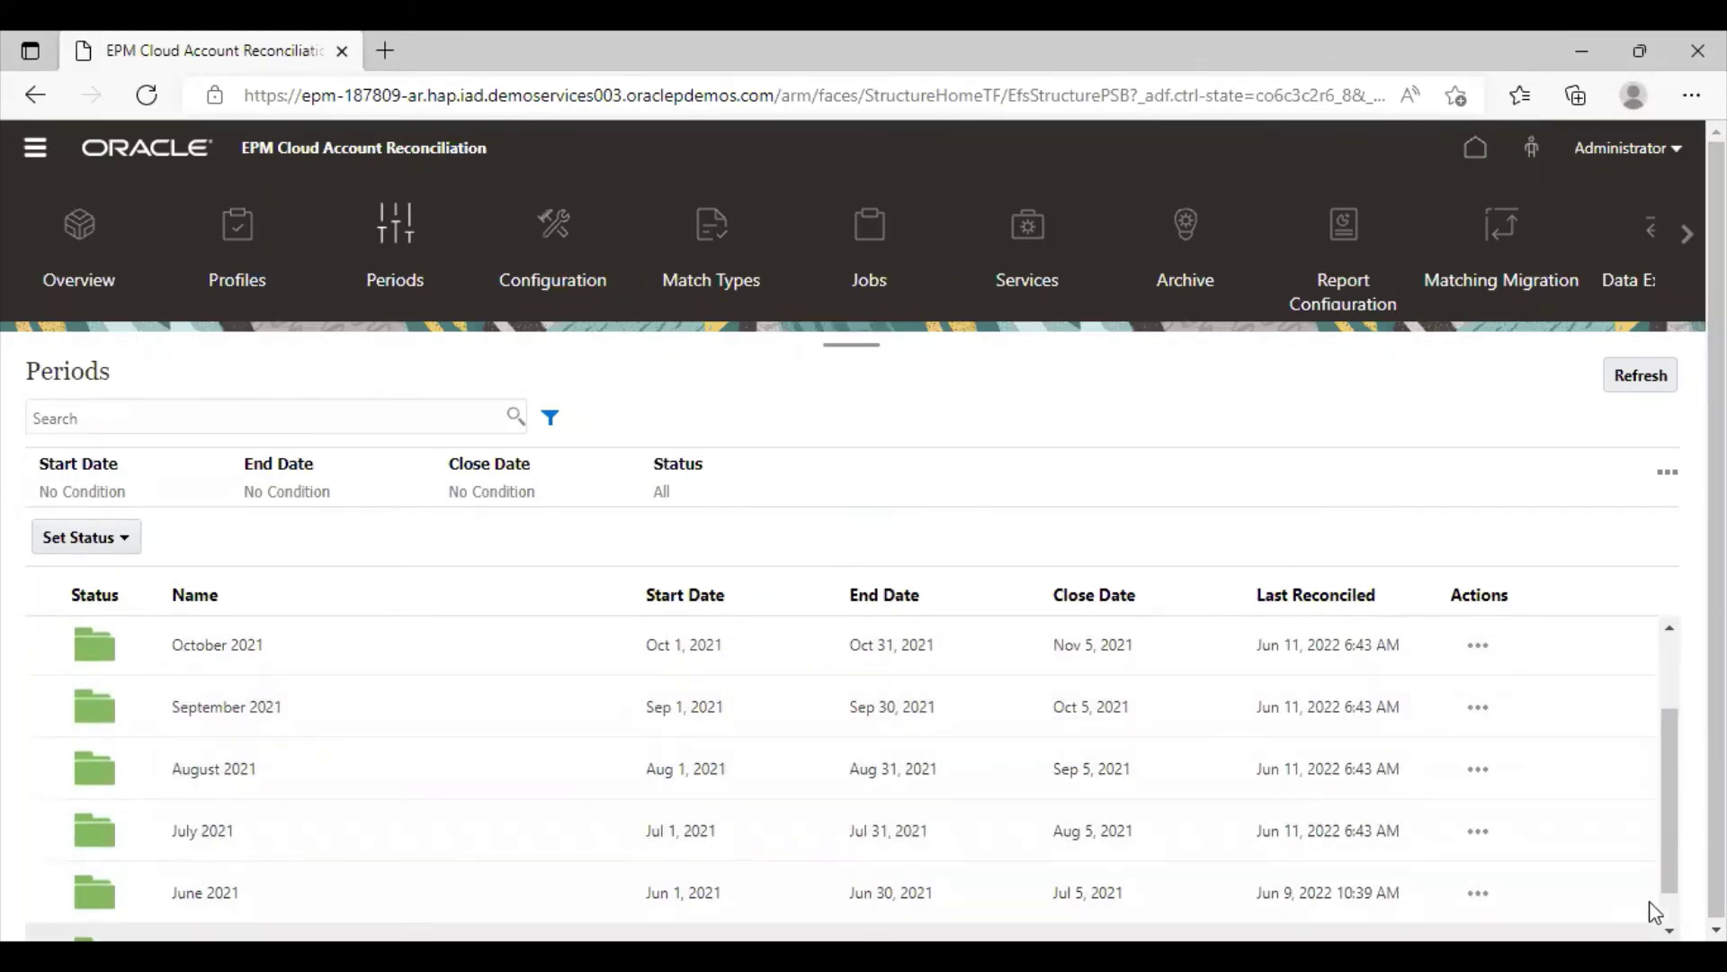
pyautogui.scroll(-1, 1531, 913)
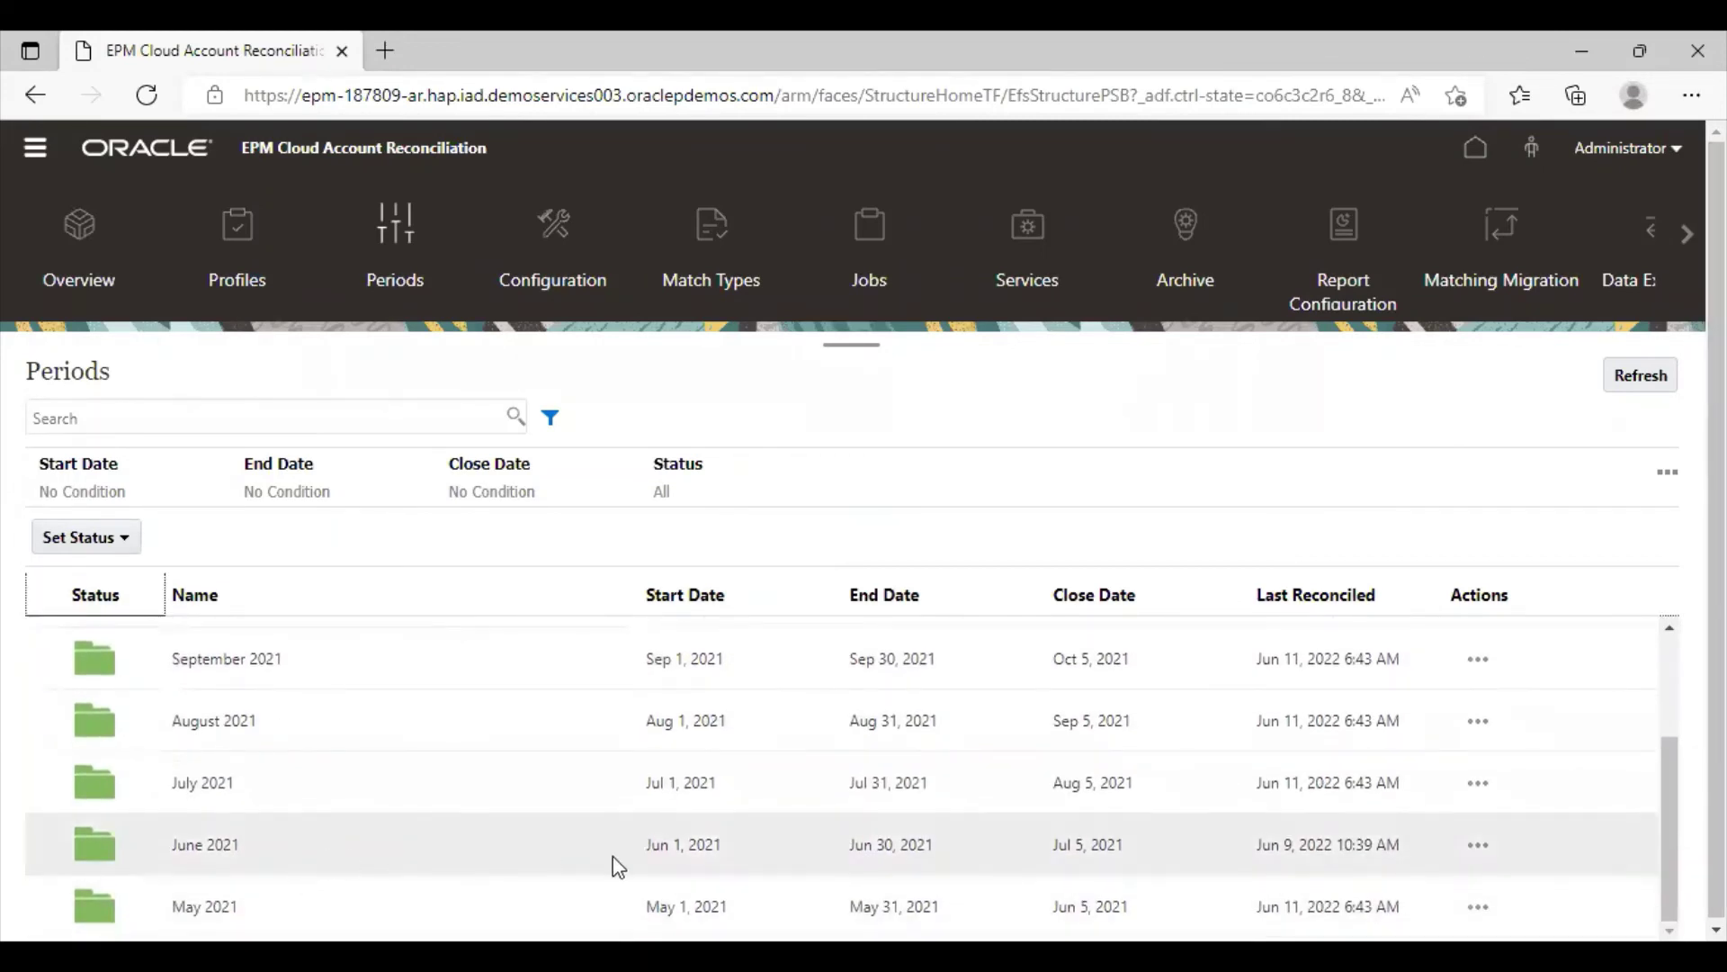
pyautogui.click(1476, 849)
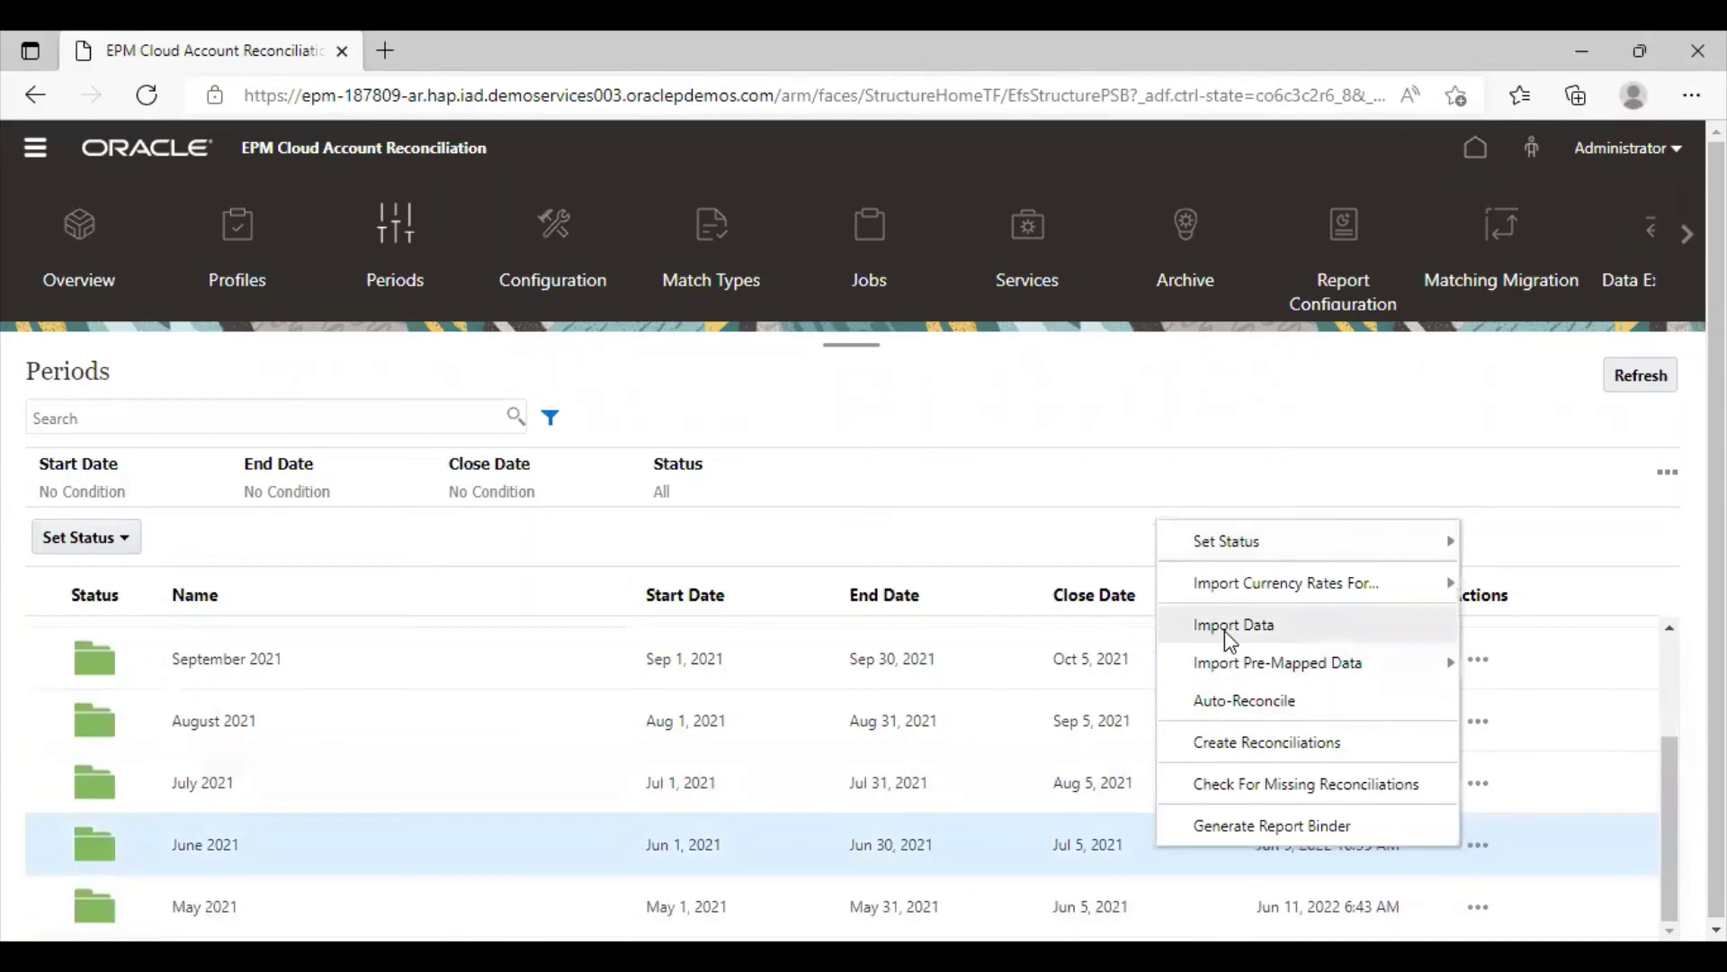
pyautogui.click(1229, 632)
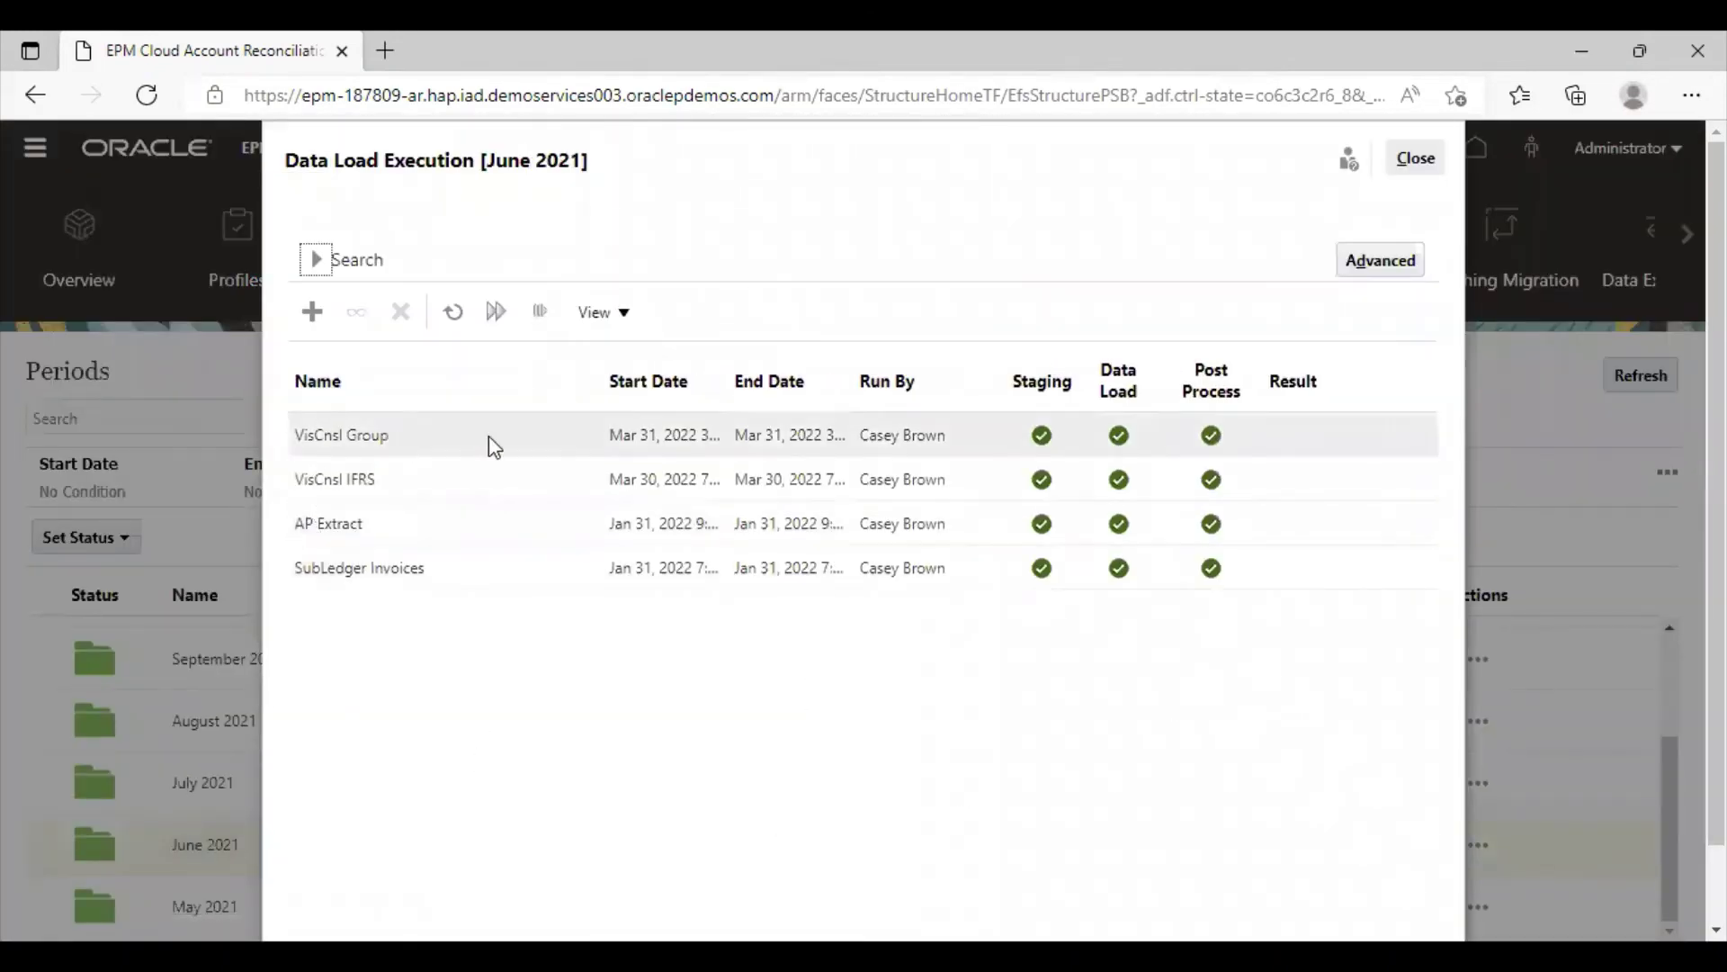
# - Create a new data load execution named Sample1_LOC for June 2021
pyautogui.click(1374, 264)
pyautogui.click(314, 412)
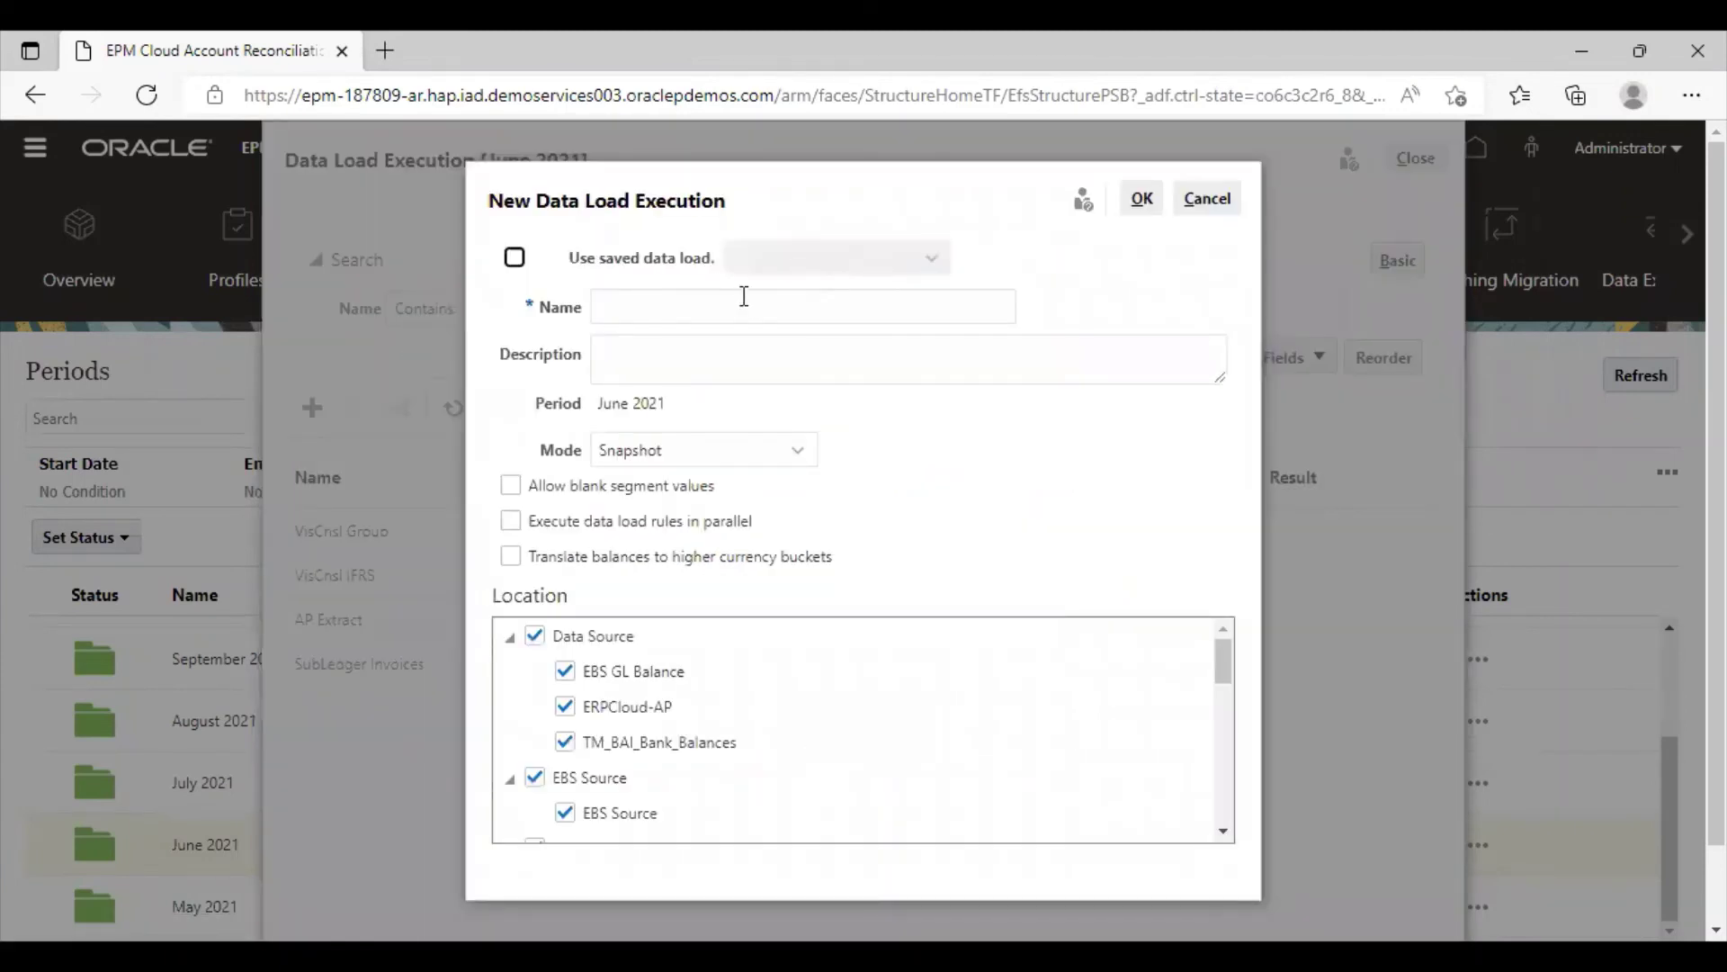
pyautogui.click(738, 311)
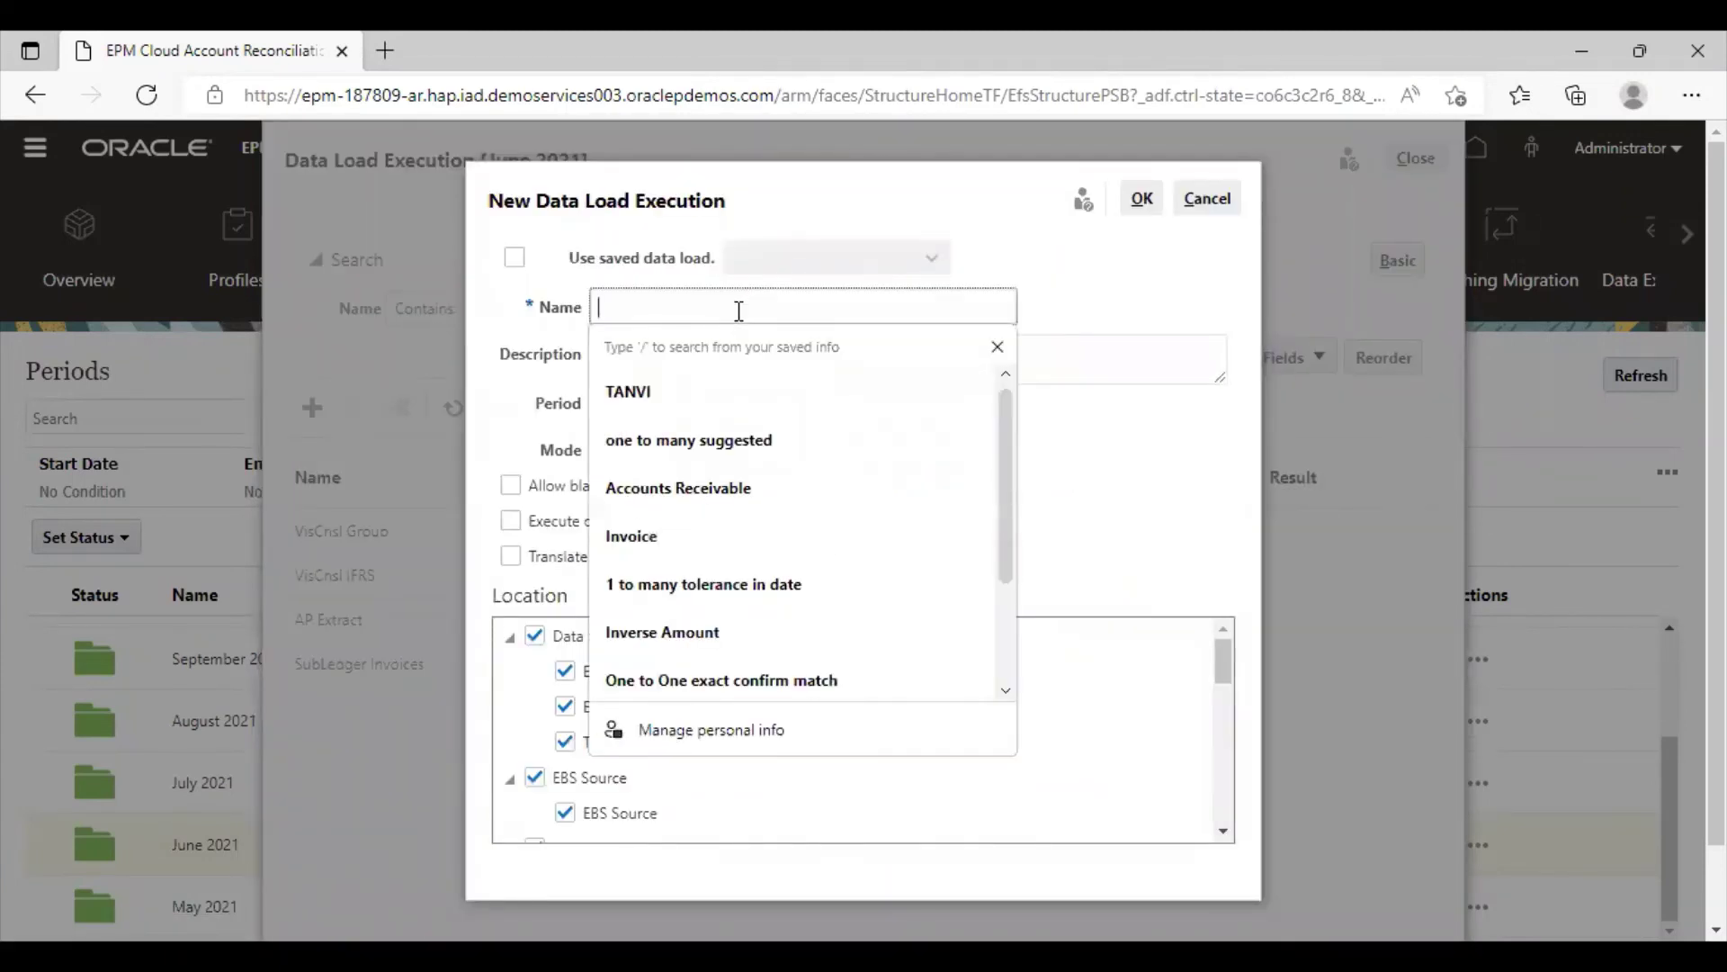
pyautogui.write('Sample1_LOC')
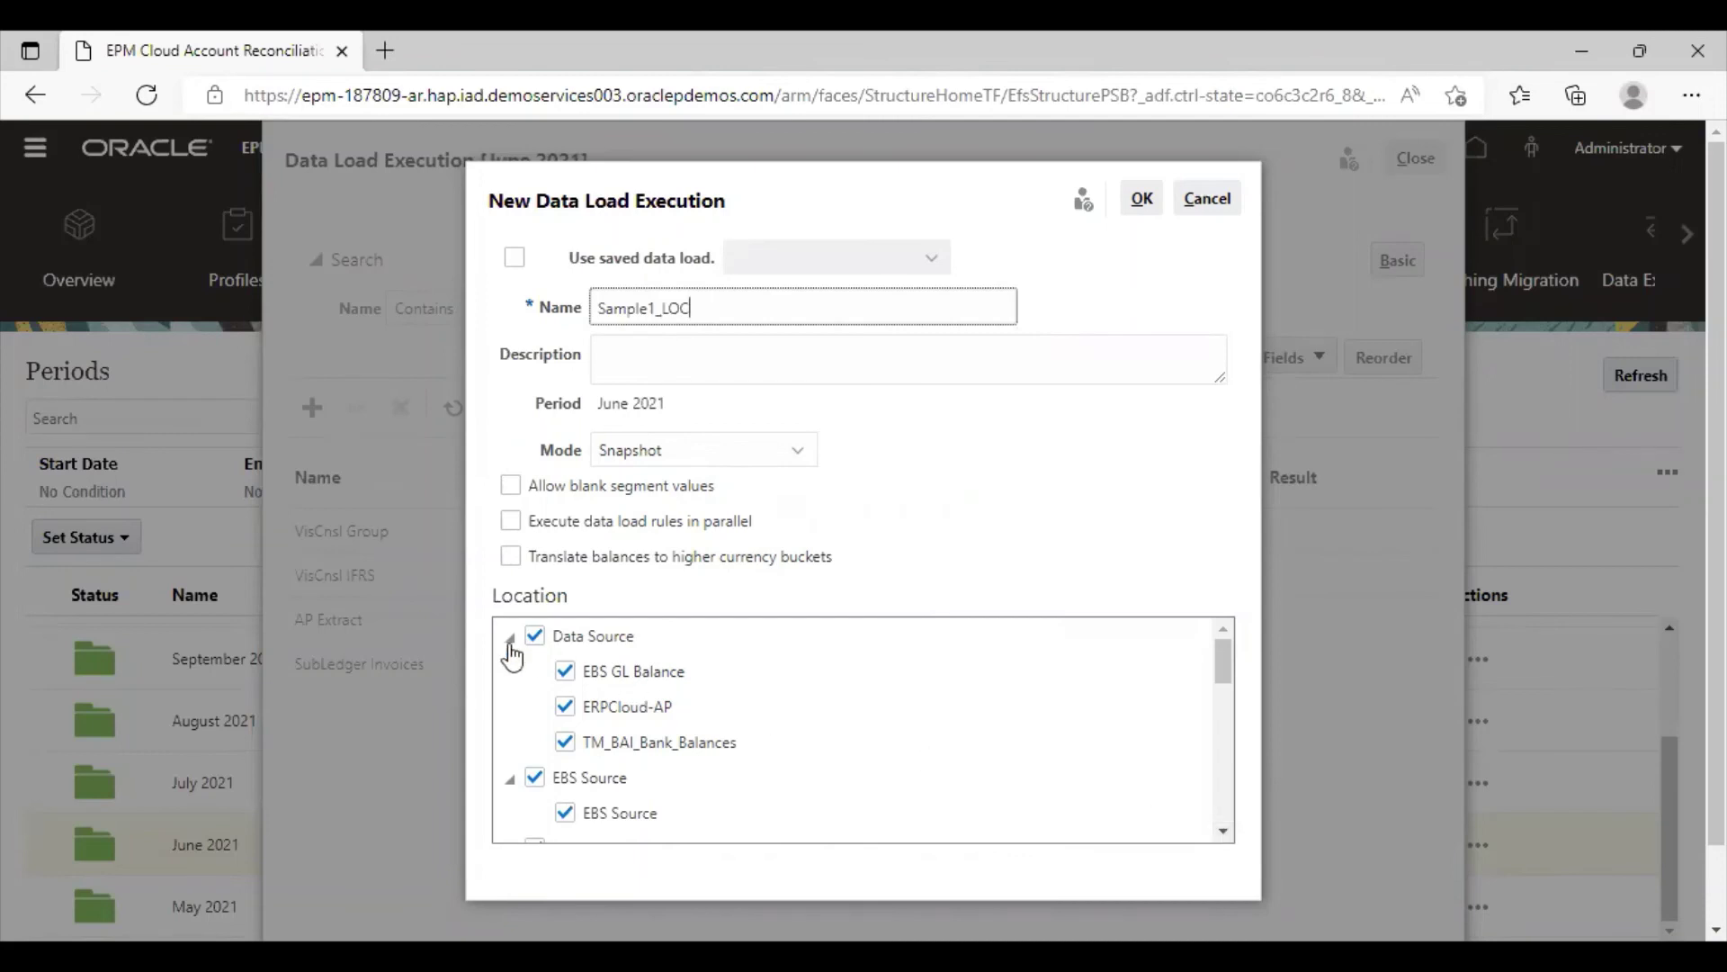
# - Exclude the Data Source, EBS Source and EPM location groups from the new data load execution
pyautogui.click(536, 637)
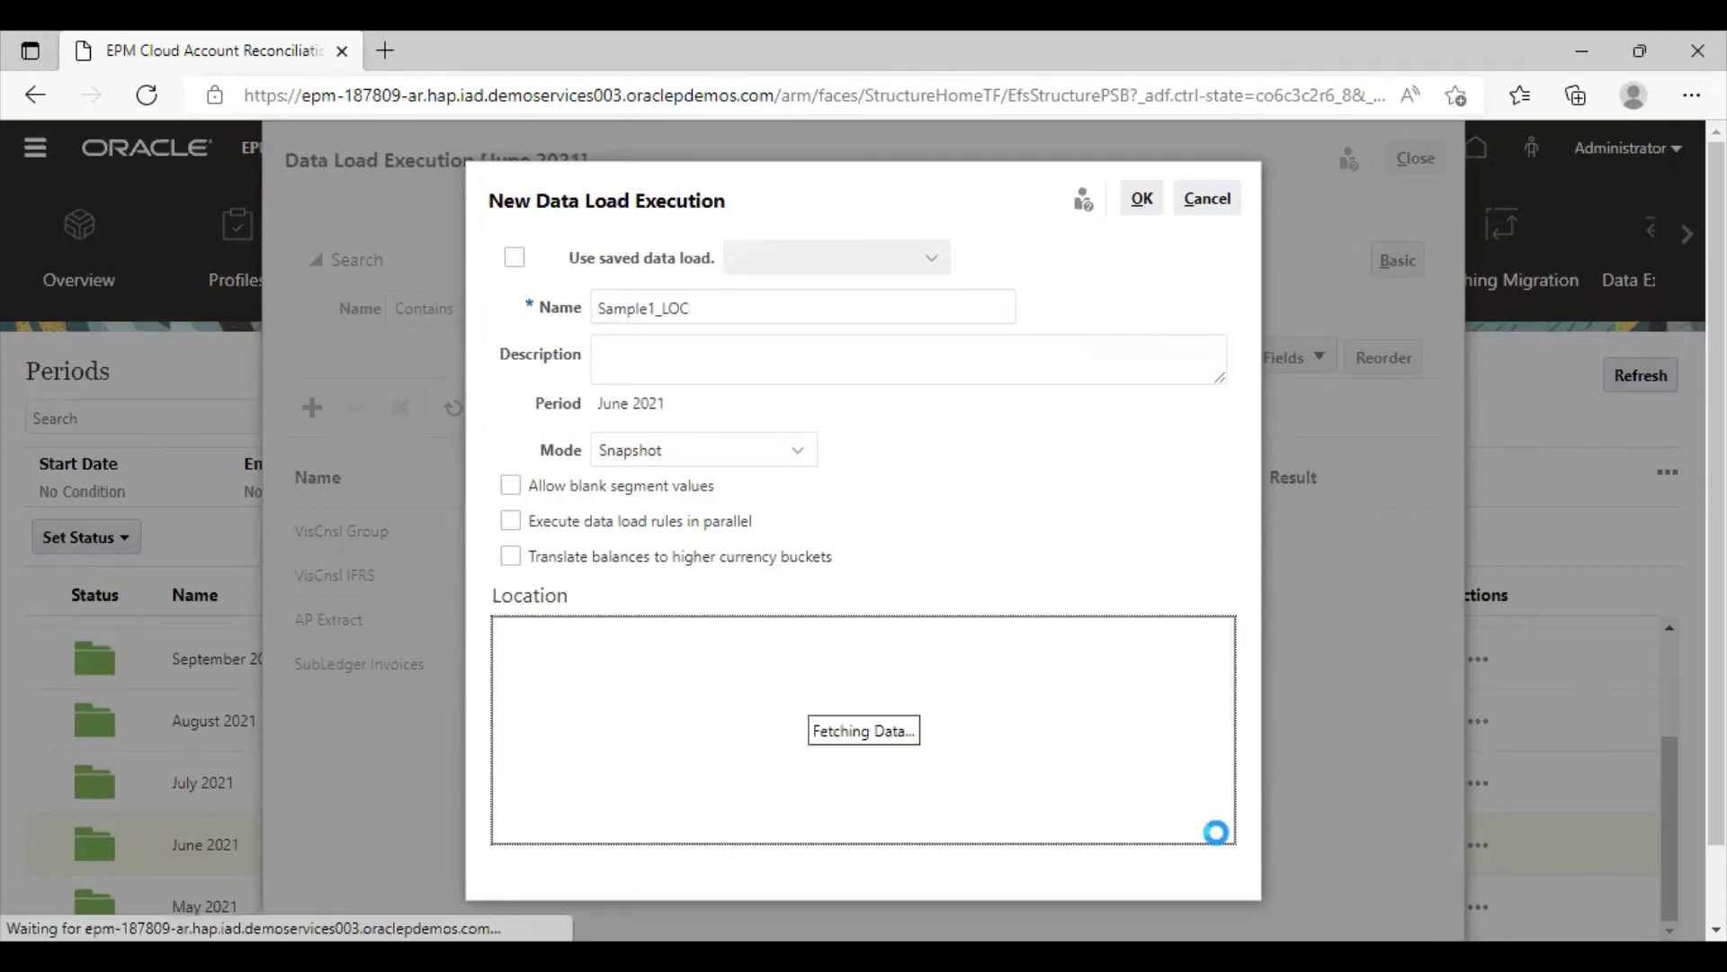
pyautogui.scroll(-5, 1225, 837)
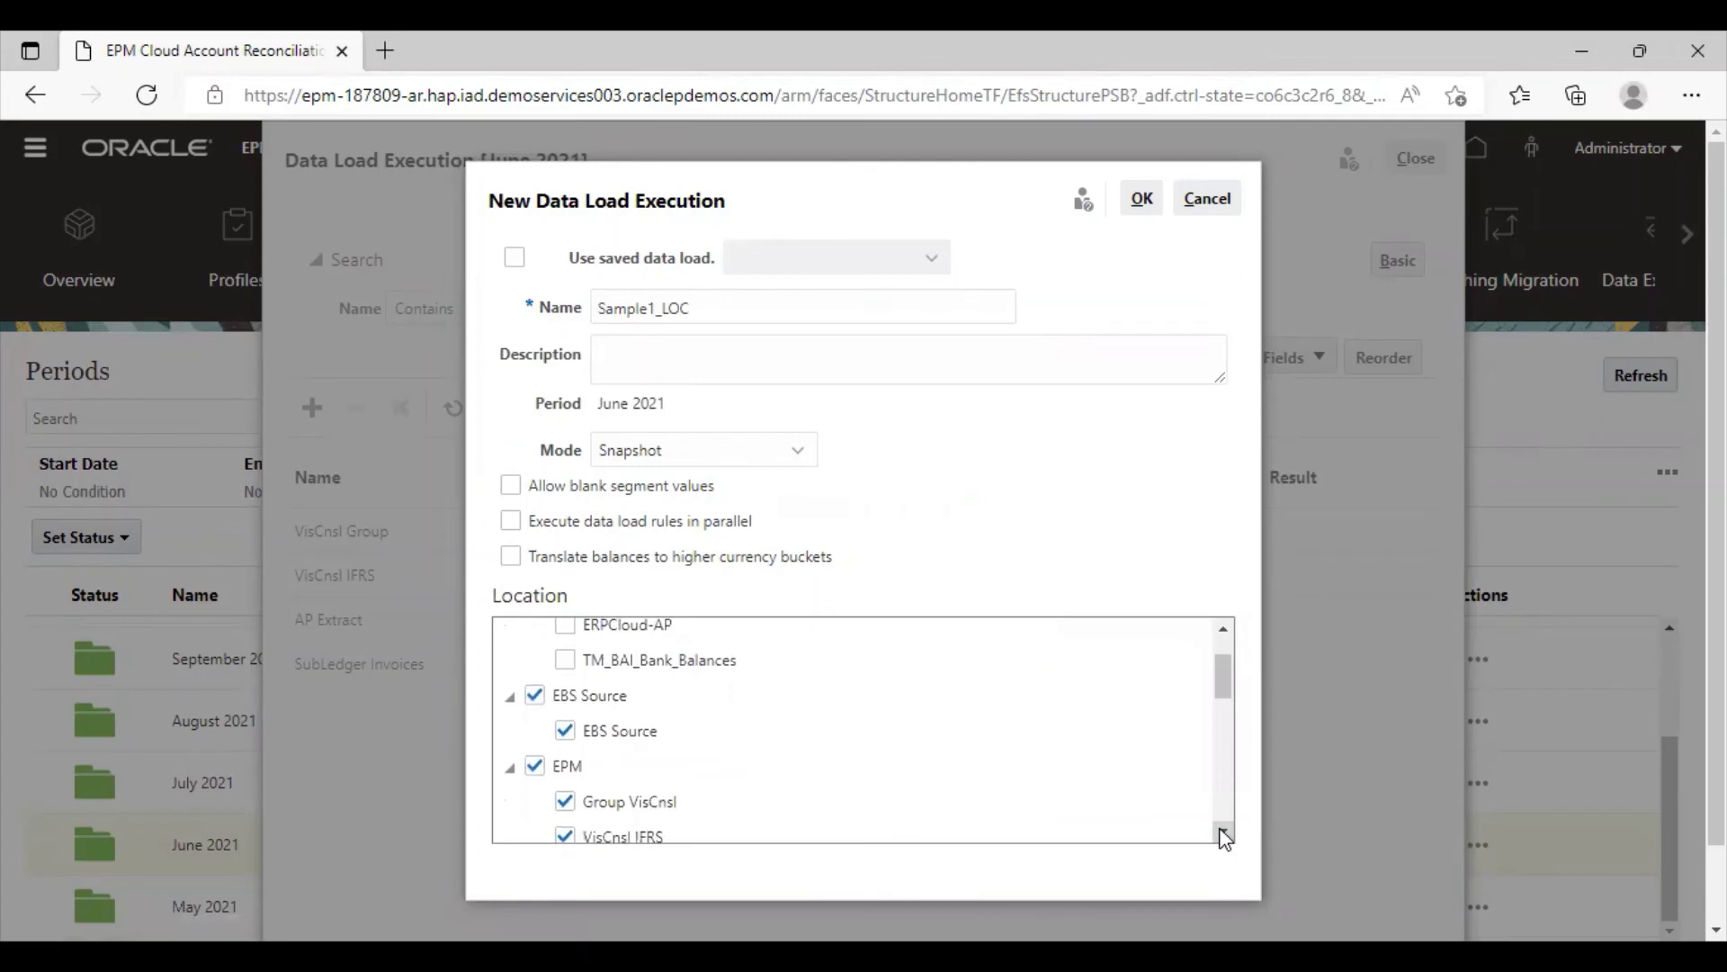
pyautogui.click(532, 638)
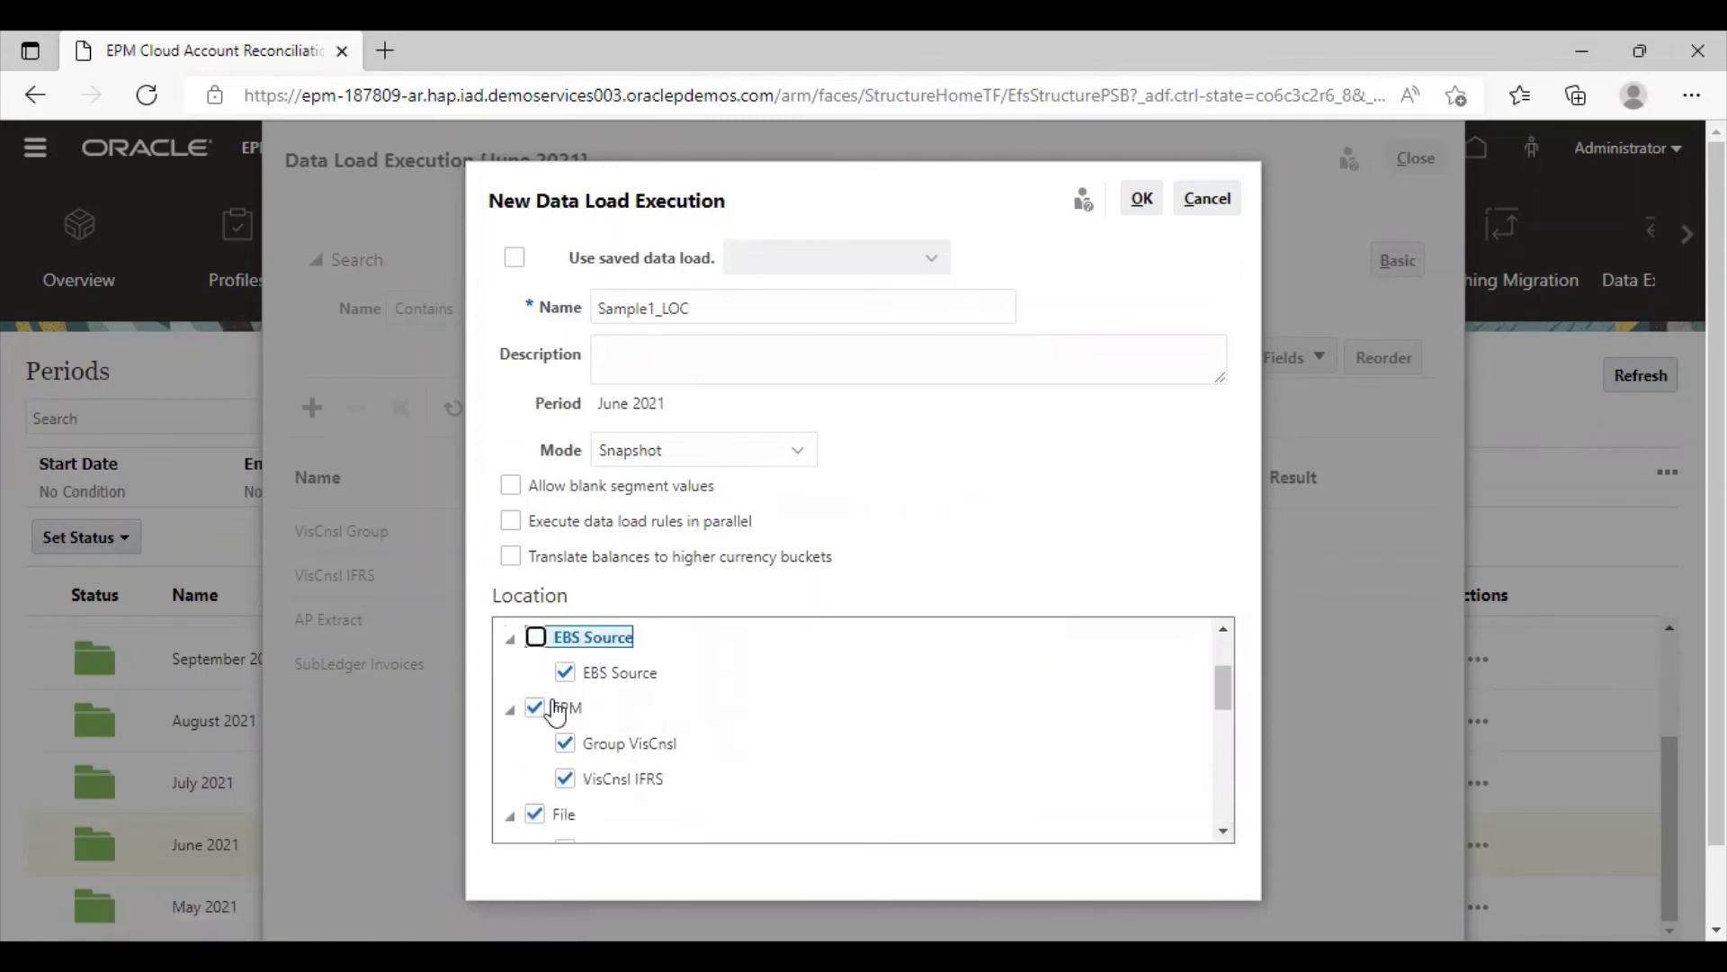
pyautogui.click(551, 709)
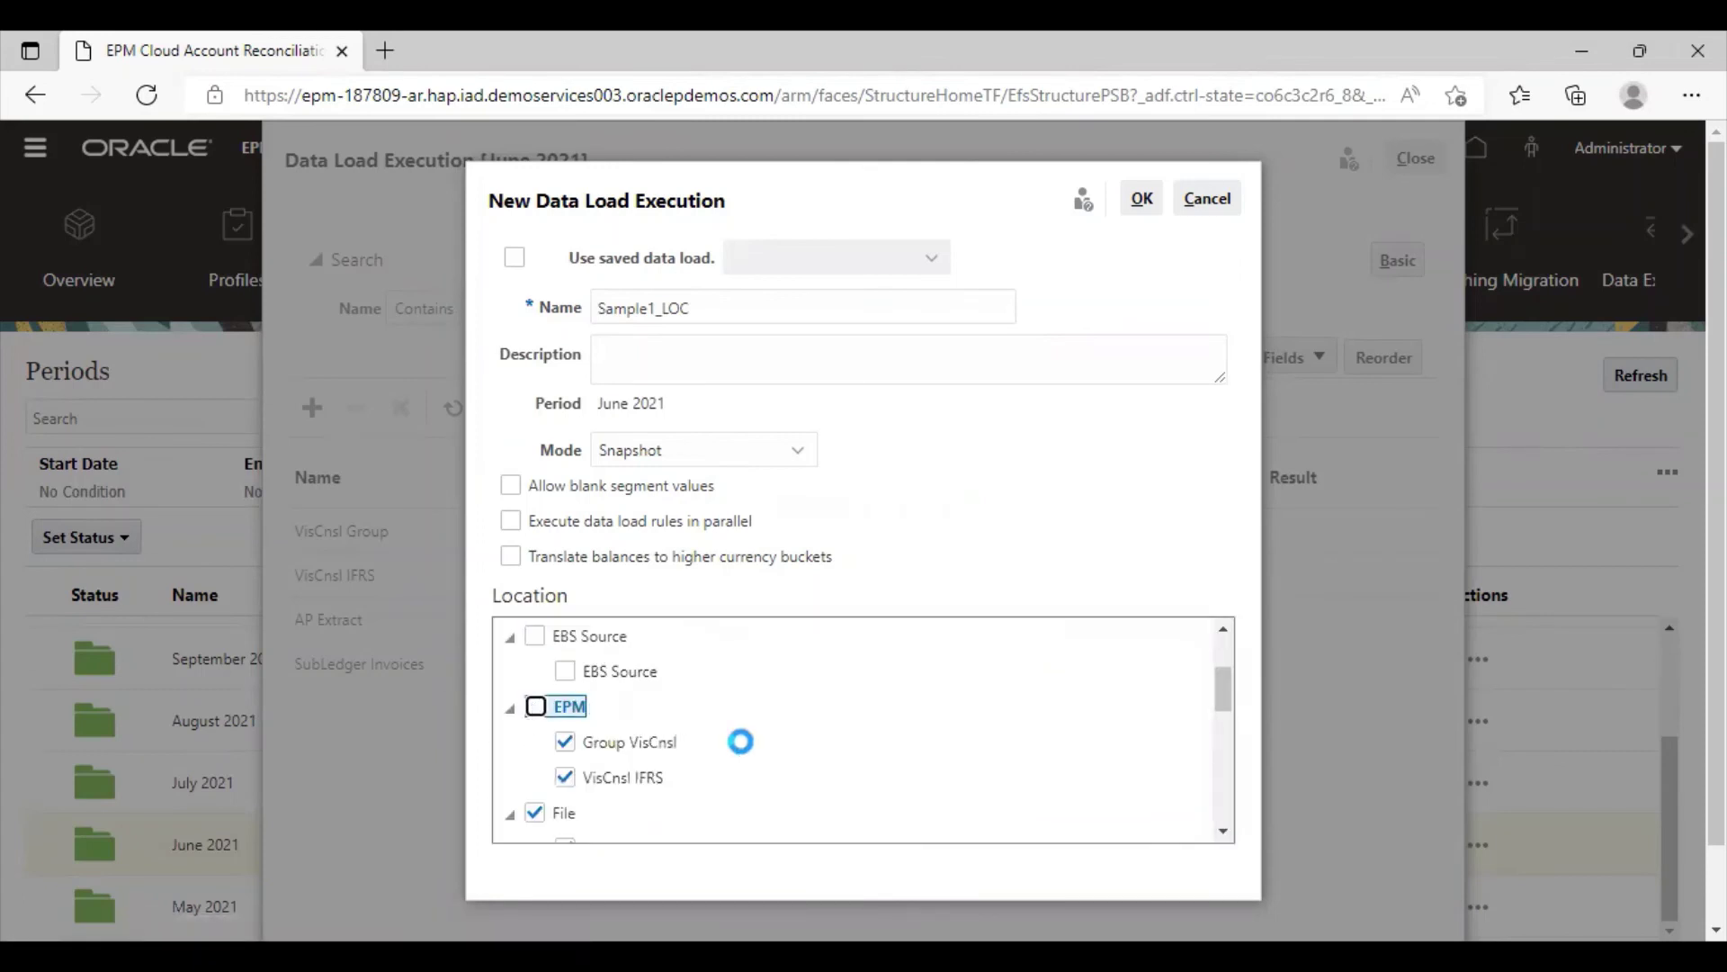
# - Under the File locations, exclude Group SubSystem, JDE Source, PeopleSoft Source, Sample_LOC, SubLedger Invoices and Tax Balances, keeping only Sample1_LOC selected
pyautogui.scroll(-5, 1221, 833)
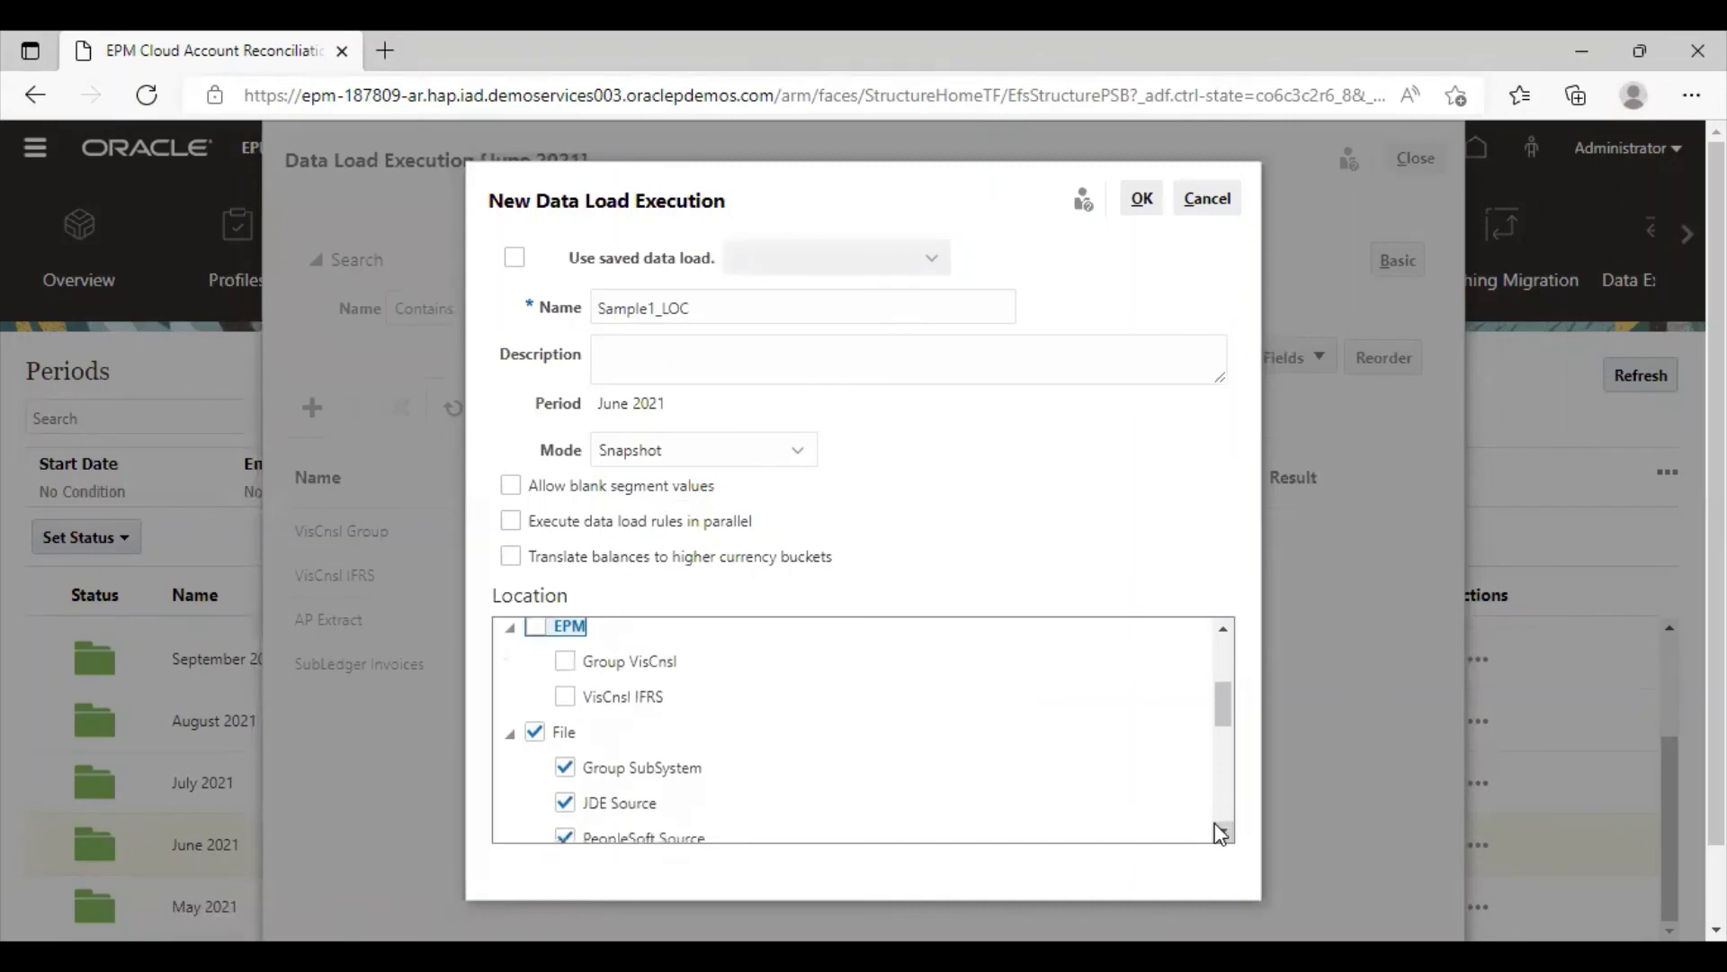
pyautogui.scroll(-1, 1221, 833)
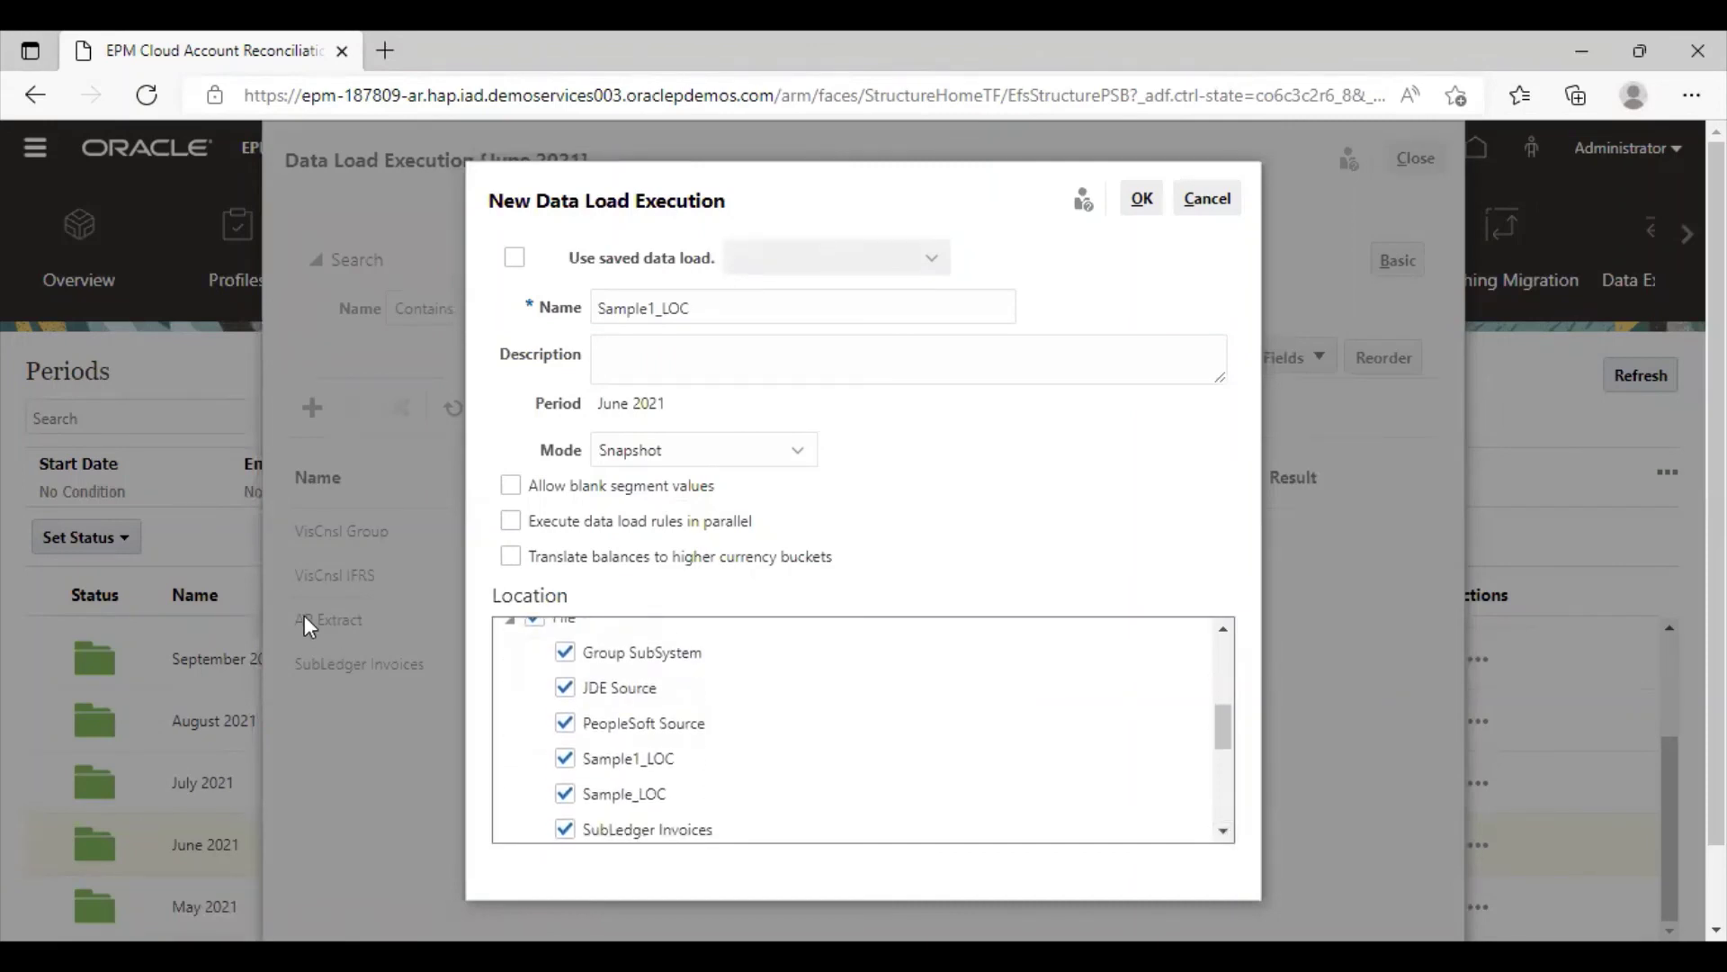
pyautogui.click(563, 657)
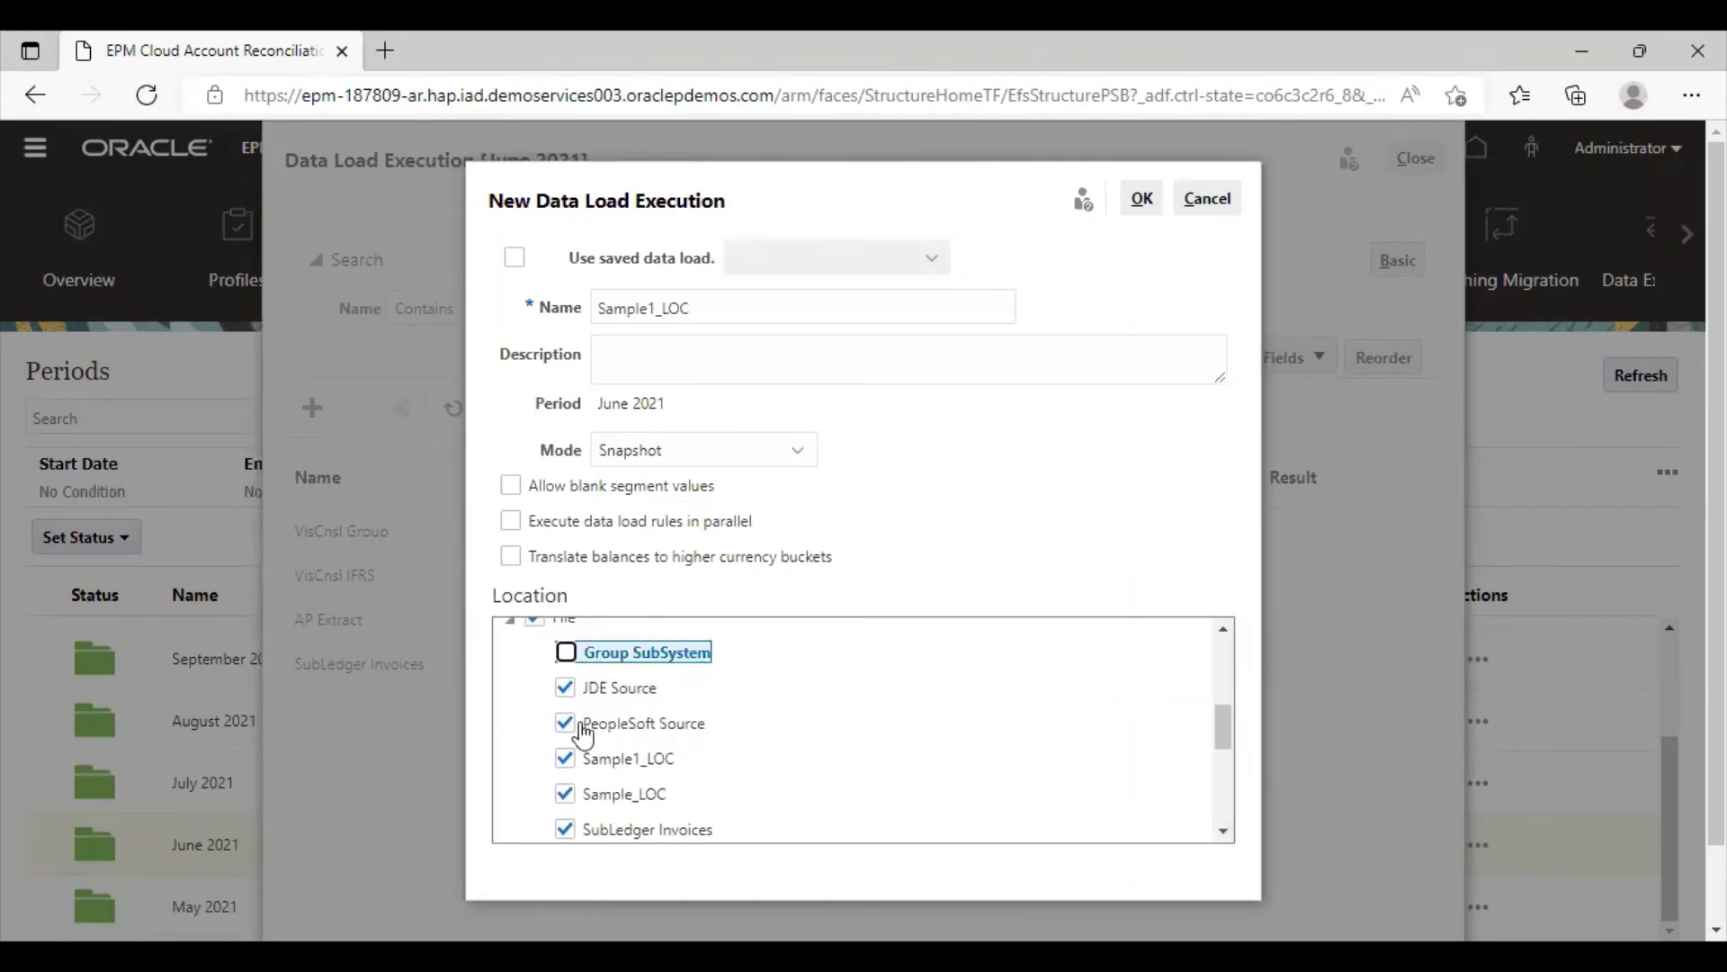
pyautogui.click(565, 707)
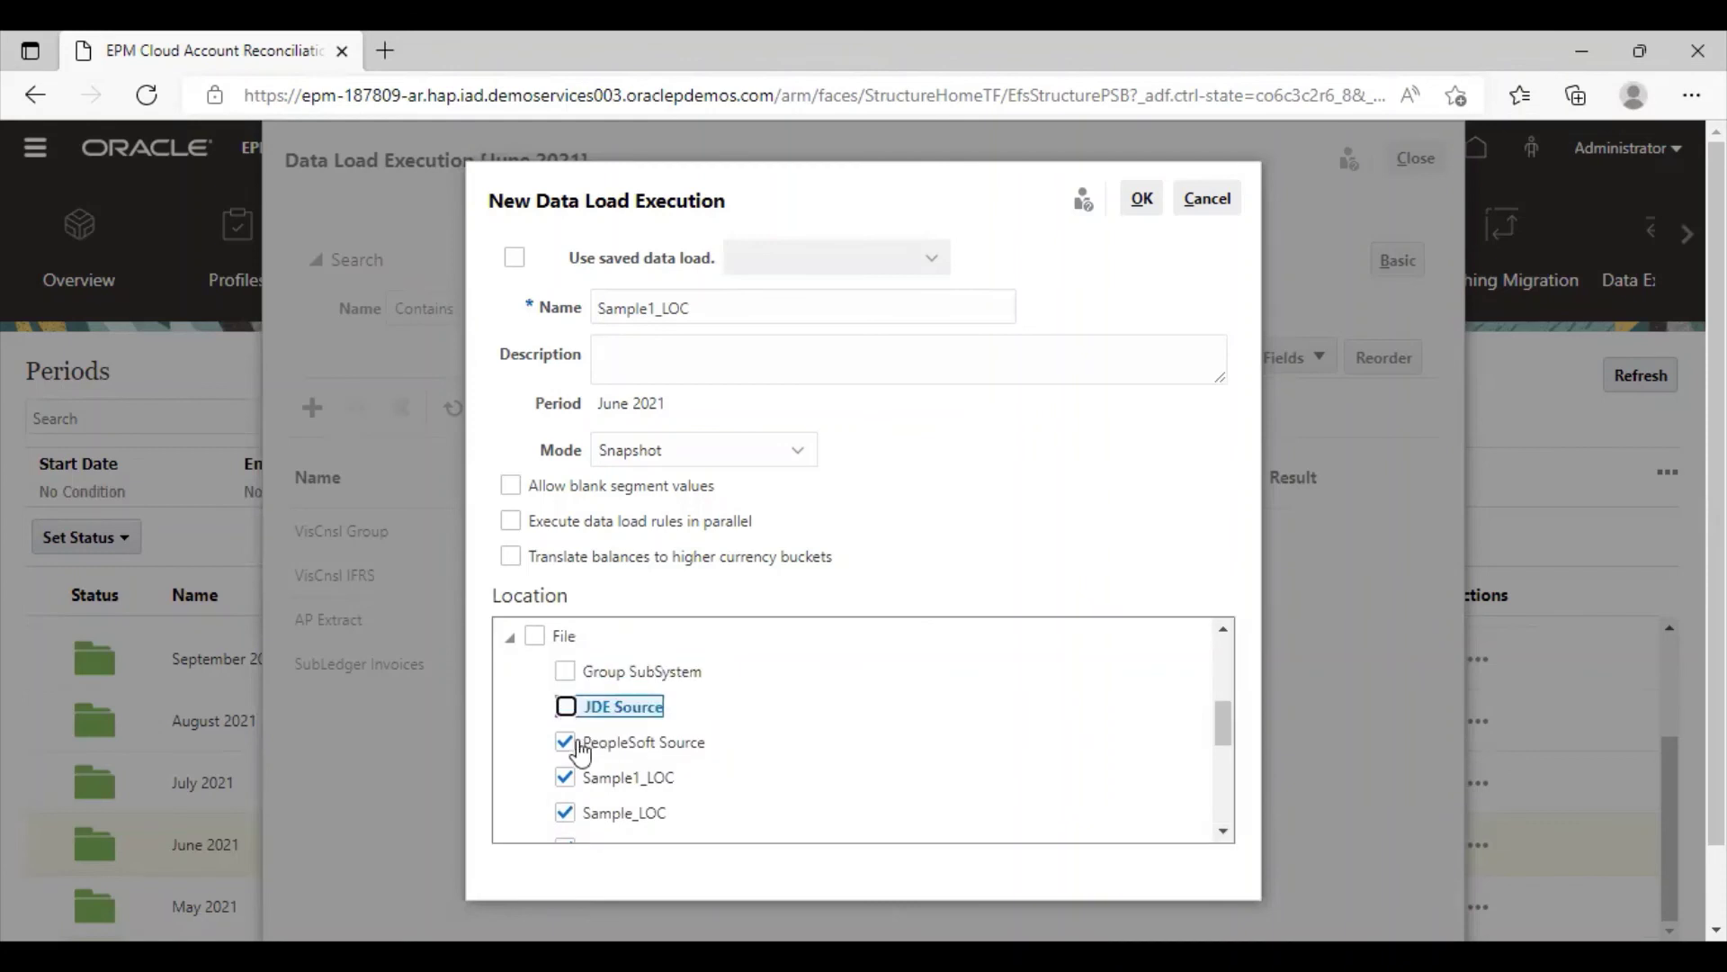
pyautogui.click(567, 743)
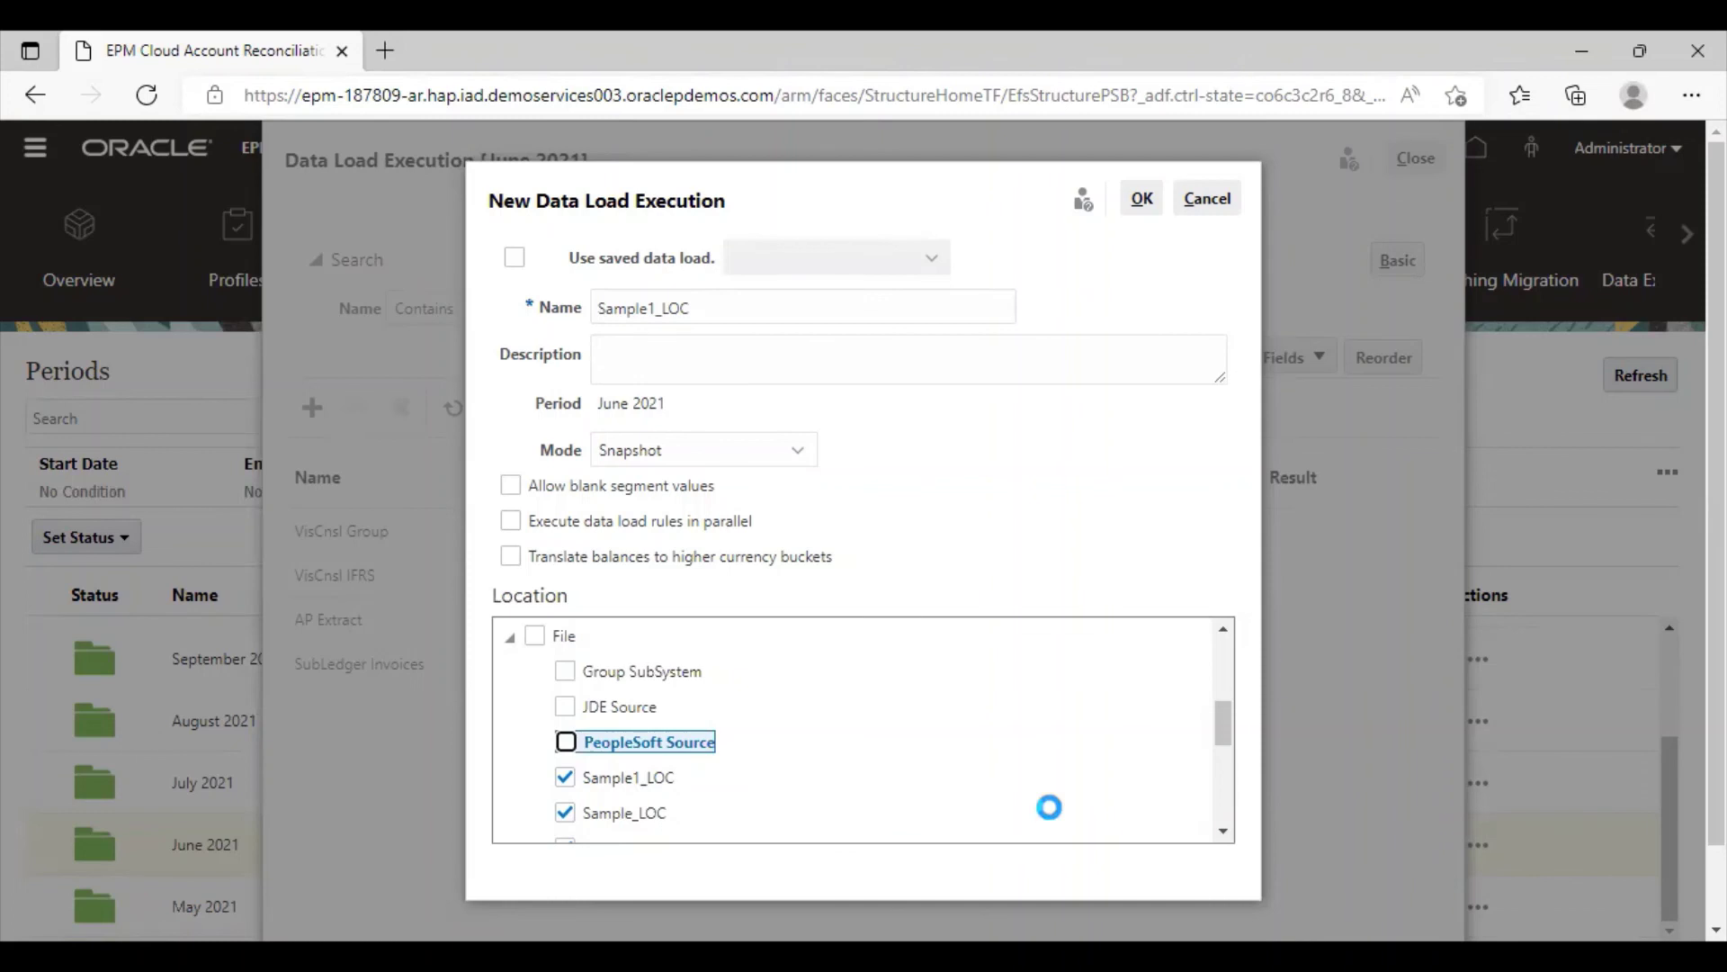
pyautogui.scroll(-1, 1197, 832)
pyautogui.click(565, 700)
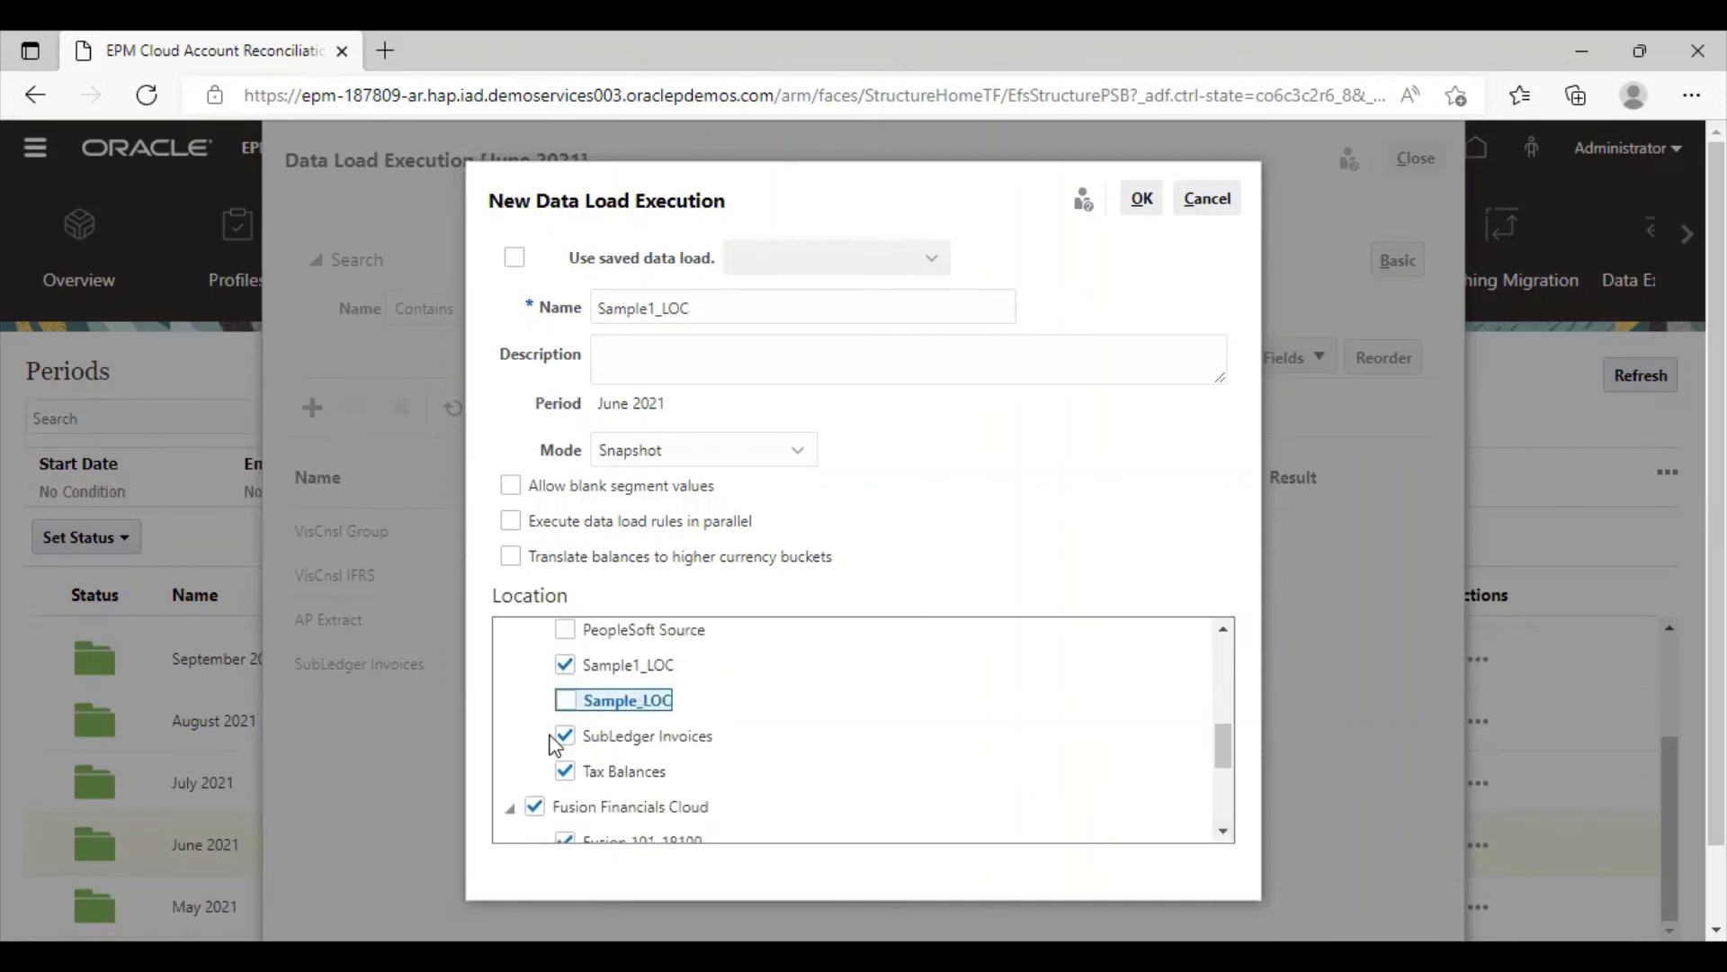
pyautogui.click(565, 736)
pyautogui.click(565, 771)
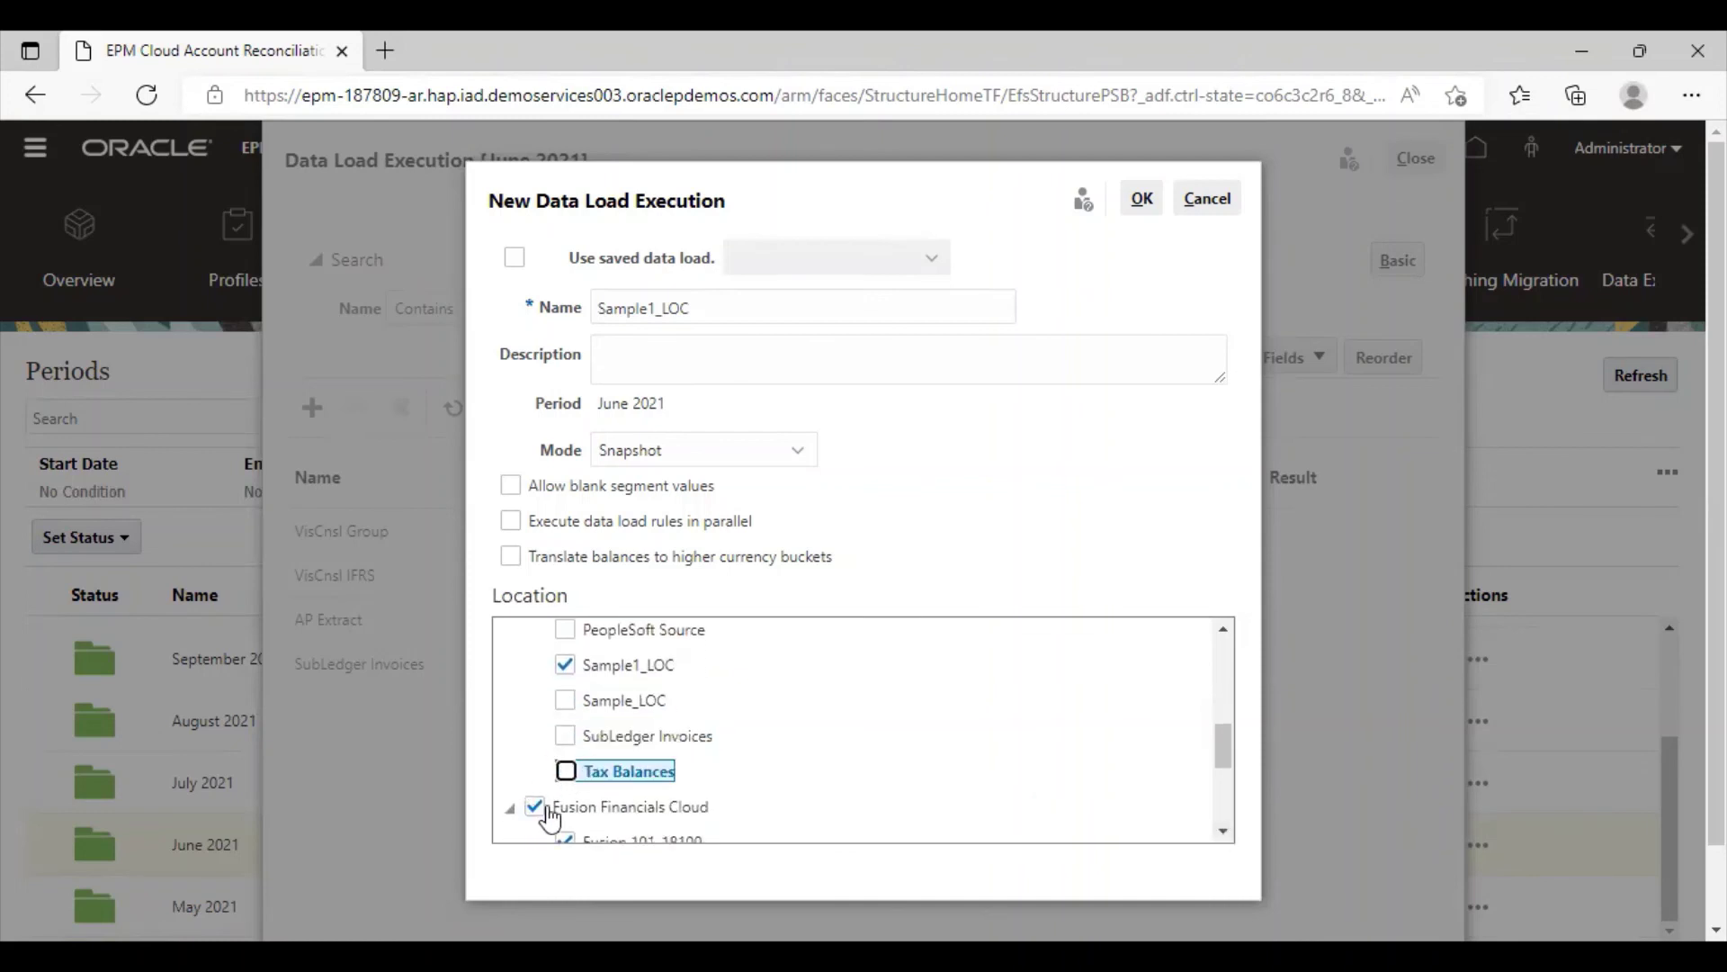
# - Exclude the Fusion Financials Cloud locations and submit the Sample1_LOC data load execution in Snapshot mode
pyautogui.press('Tab')
pyautogui.press('space')
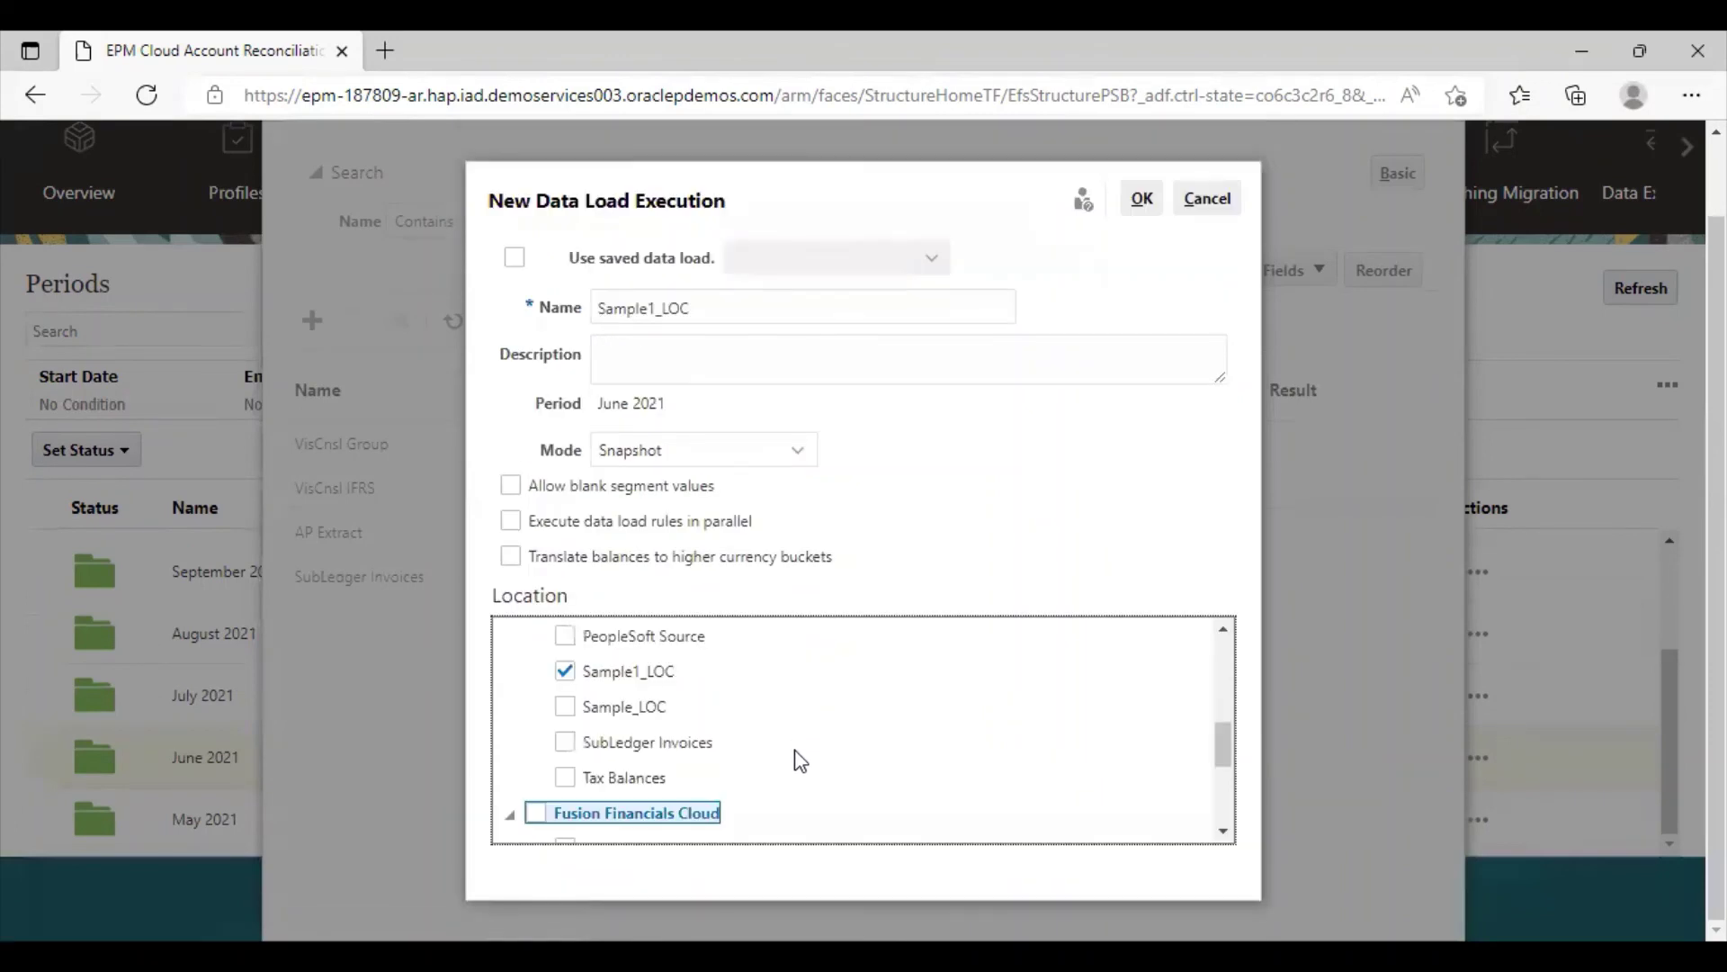
pyautogui.scroll(-5, 796, 758)
pyautogui.scroll(10, 800, 758)
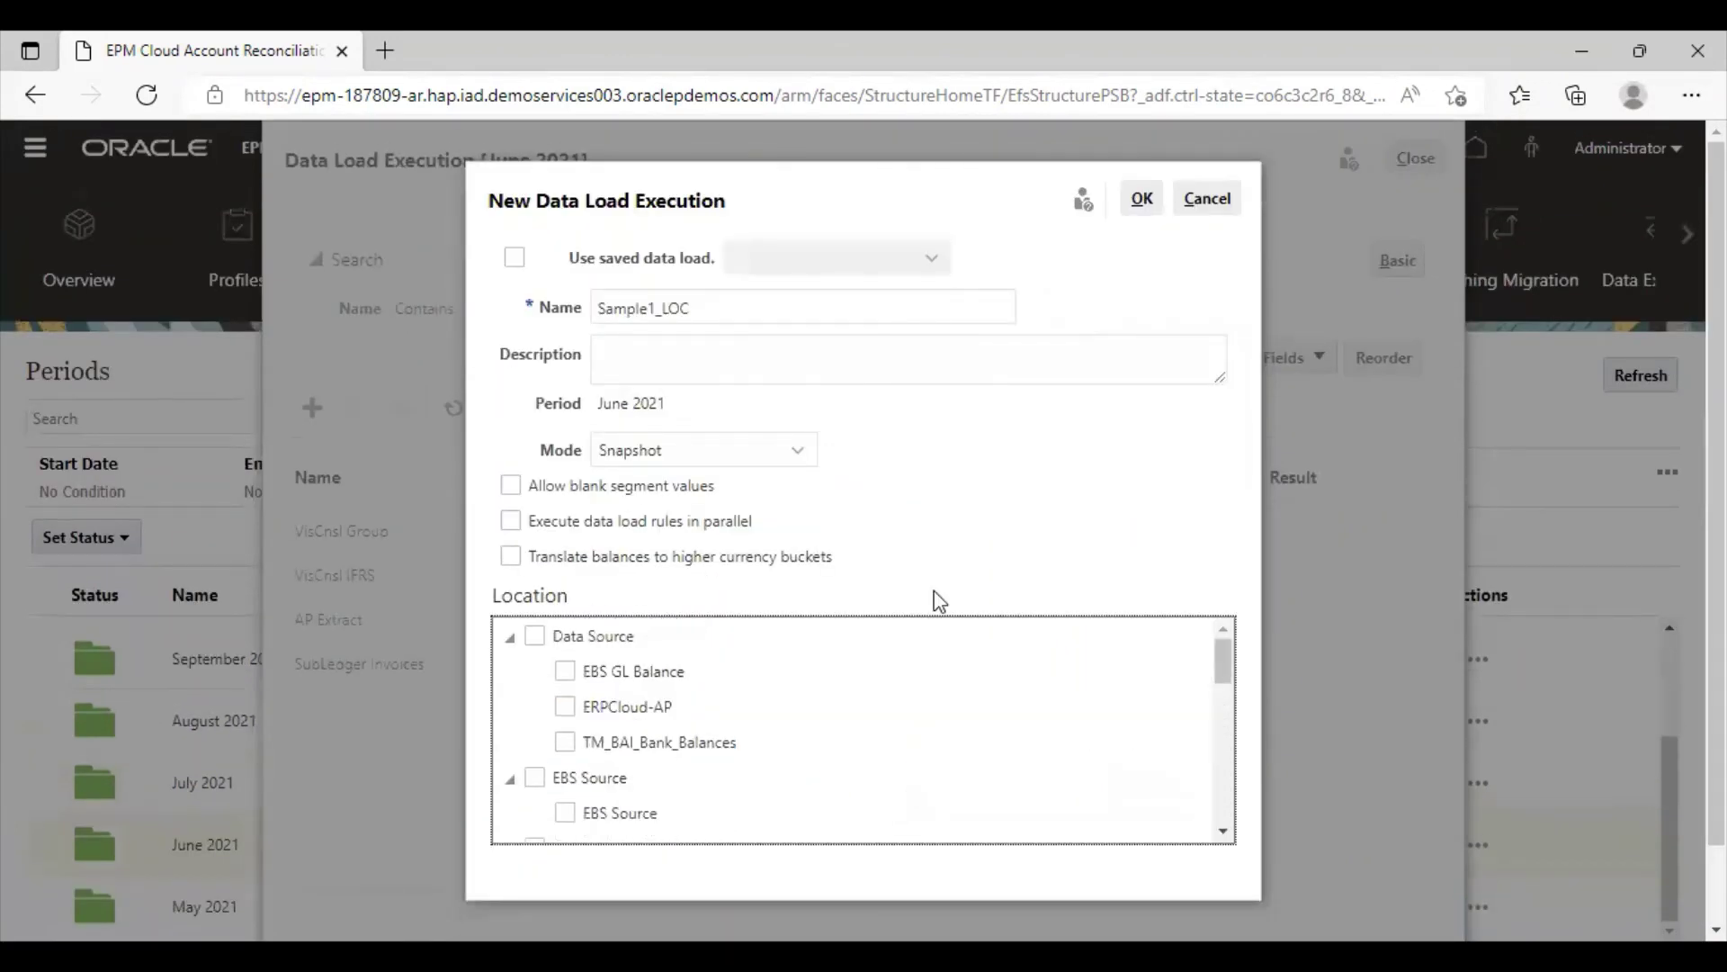
pyautogui.click(1139, 205)
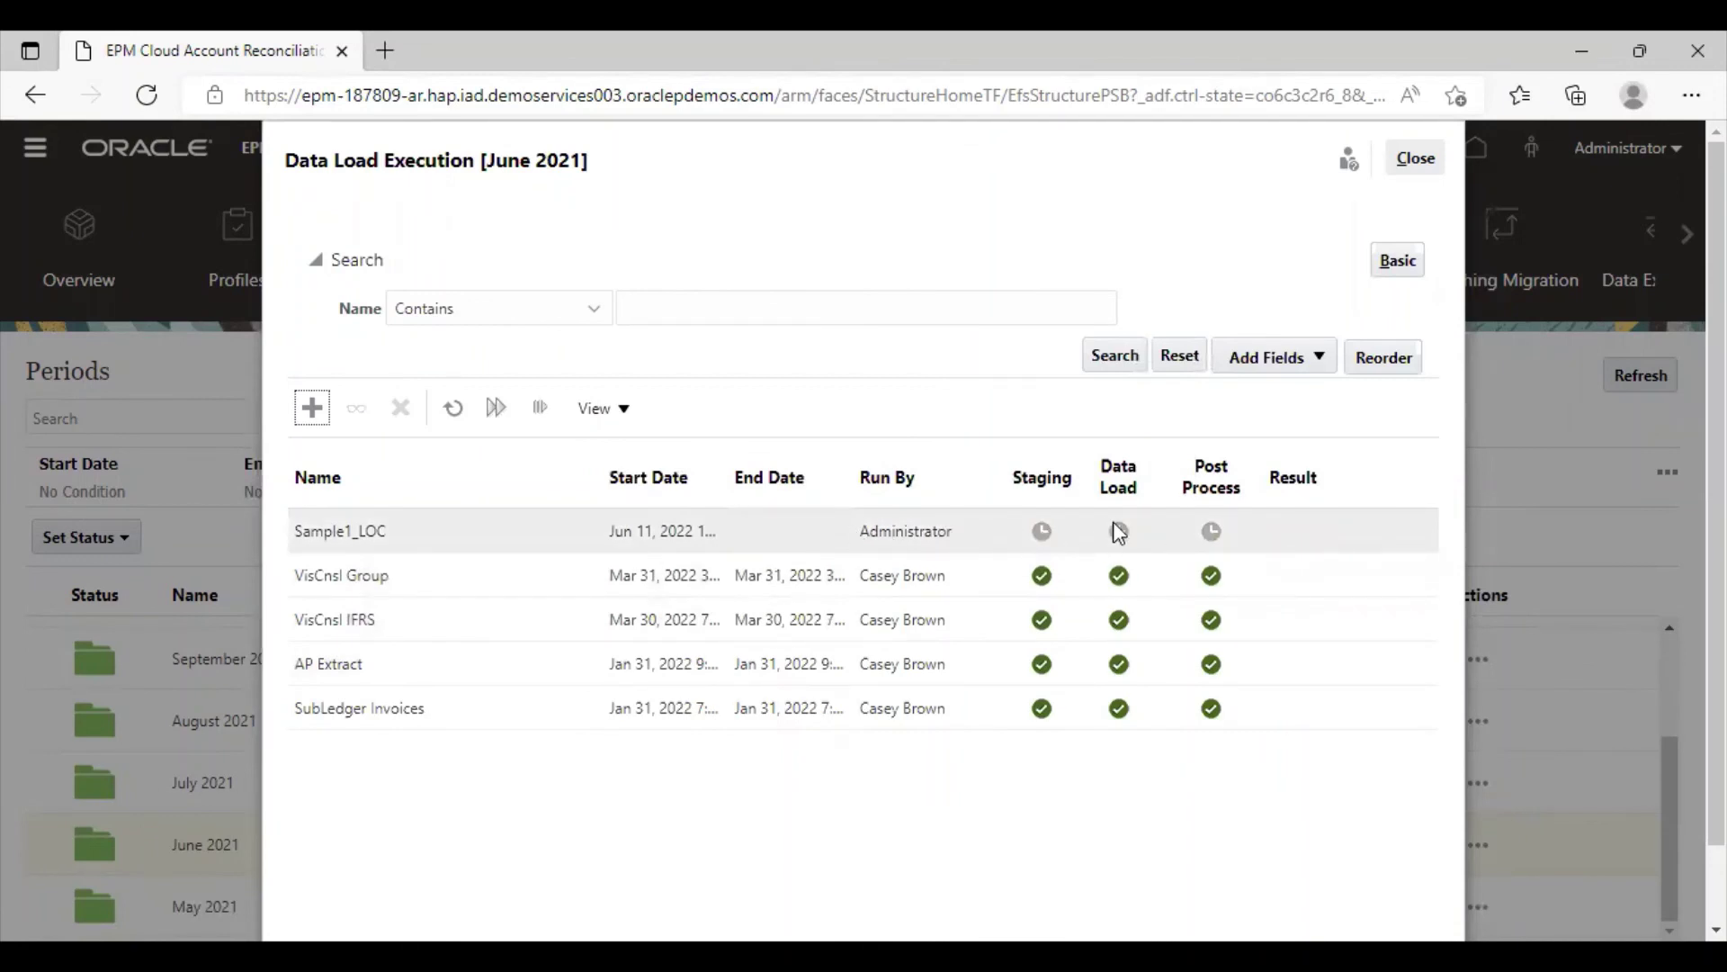
# - Refresh the June 2021 data load list repeatedly to monitor the Sample1_LOC execution's staging, data load and post-process stages, and close the dialog
pyautogui.click(455, 409)
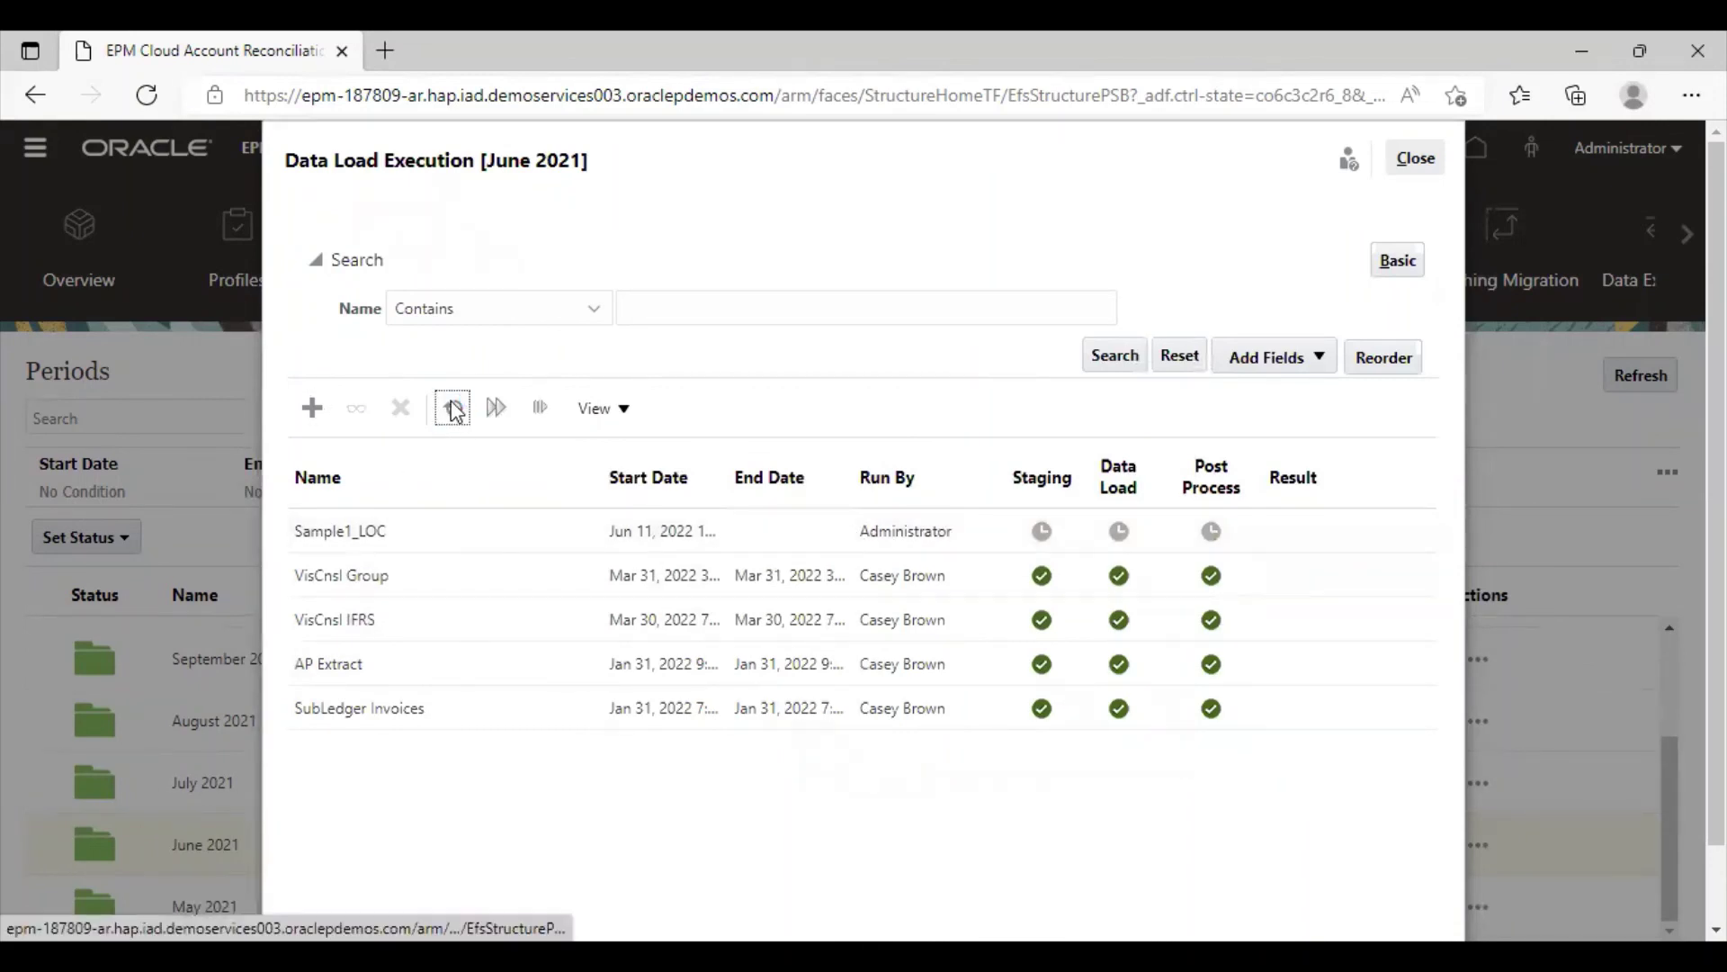
pyautogui.click(456, 411)
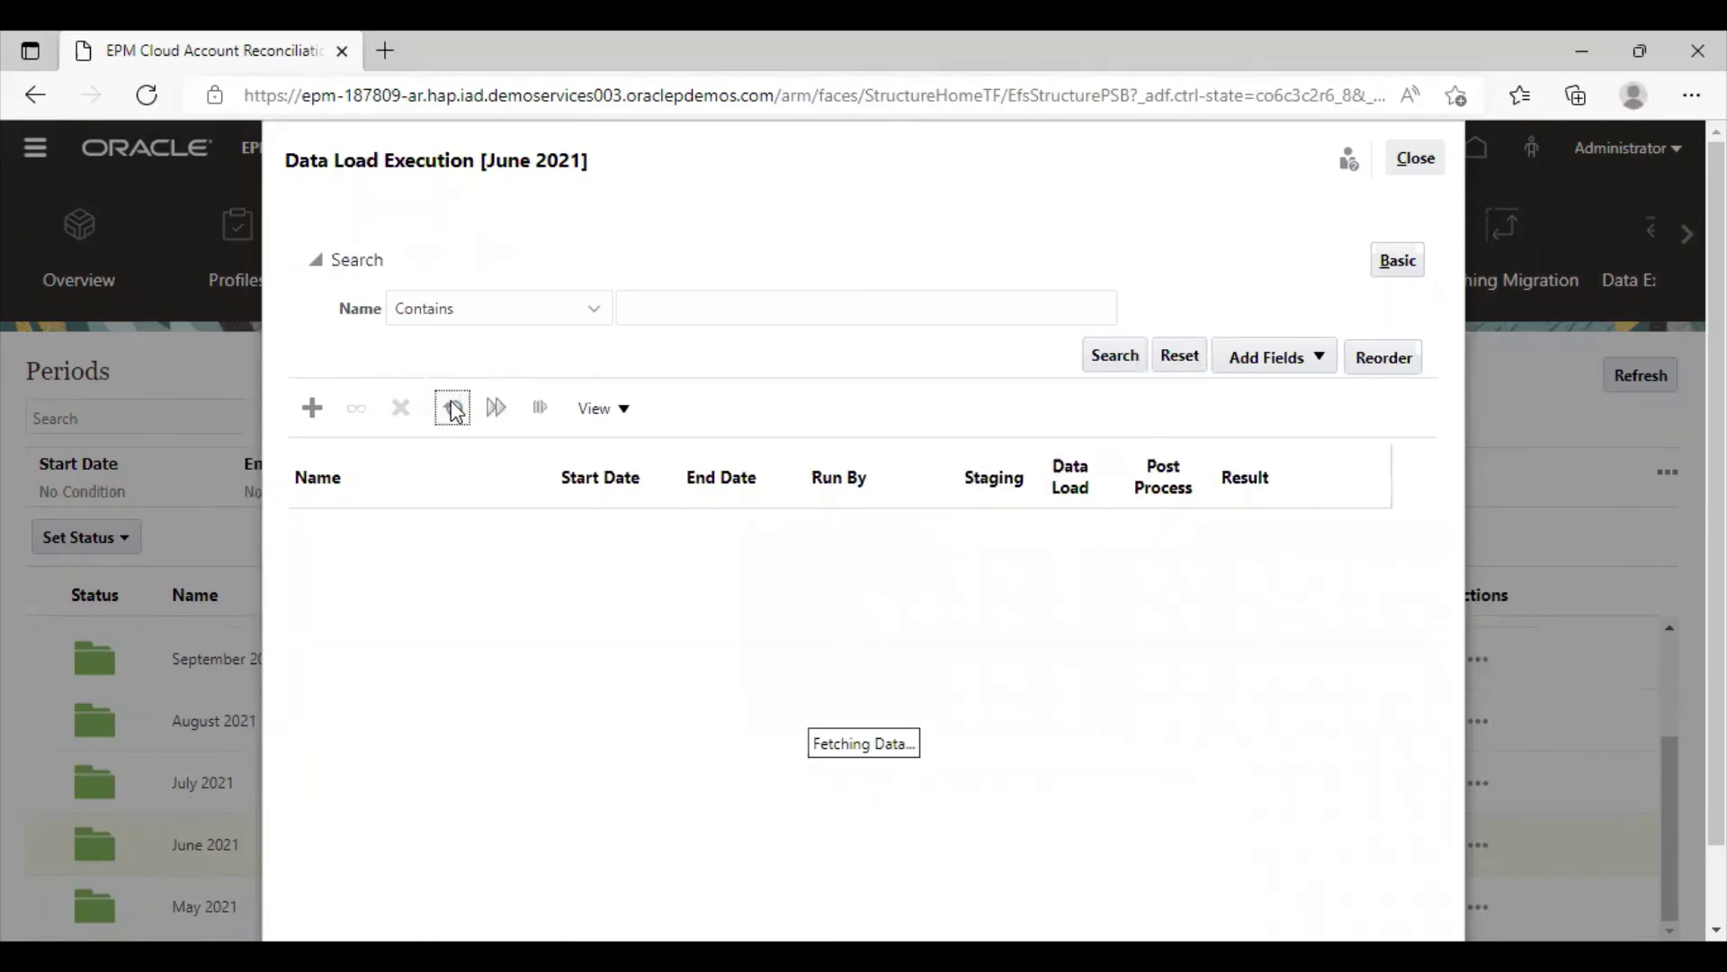
pyautogui.click(456, 412)
pyautogui.click(454, 409)
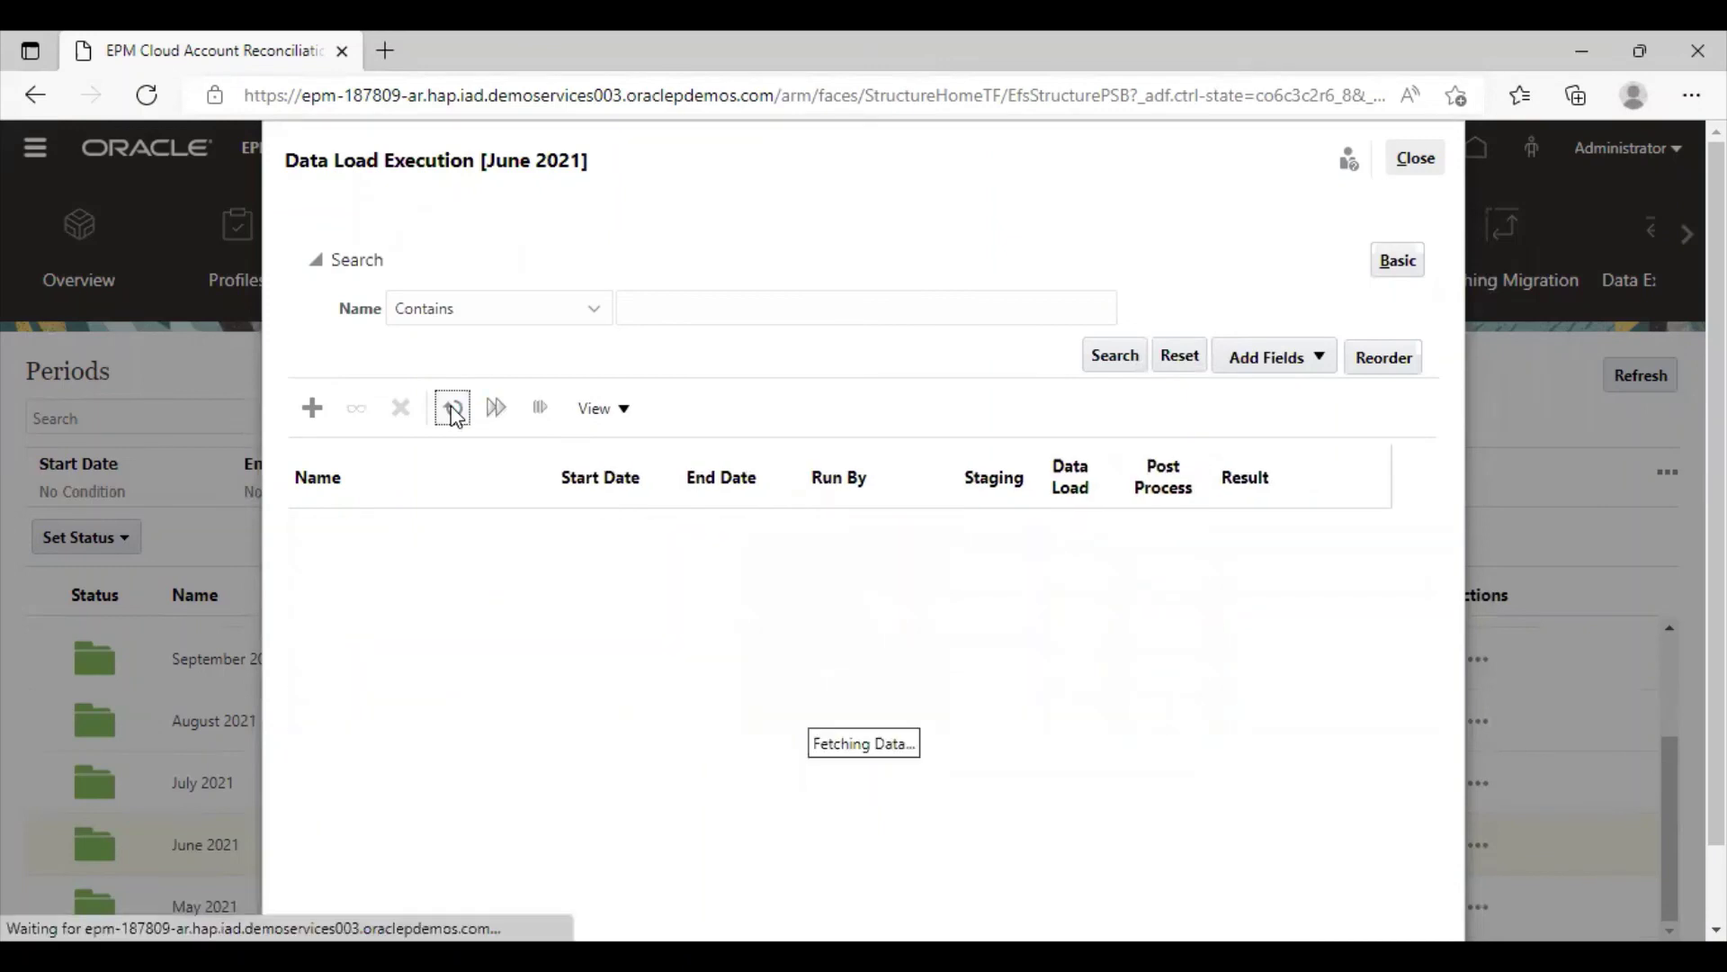
pyautogui.click(456, 411)
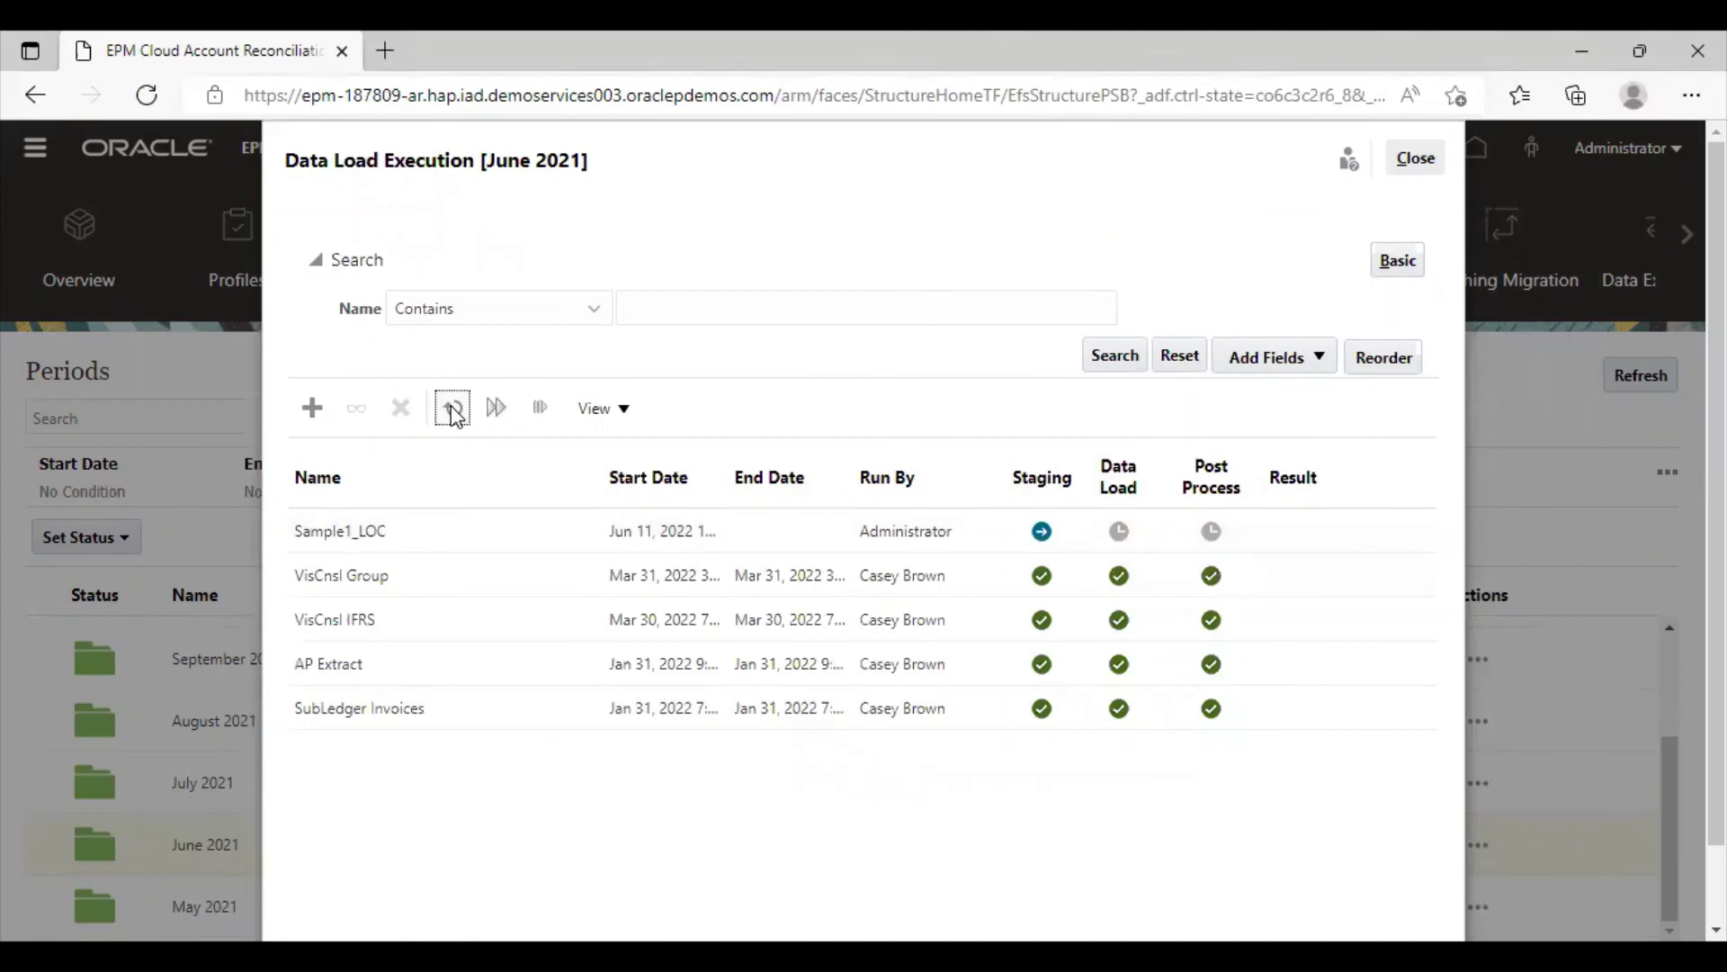
pyautogui.click(456, 412)
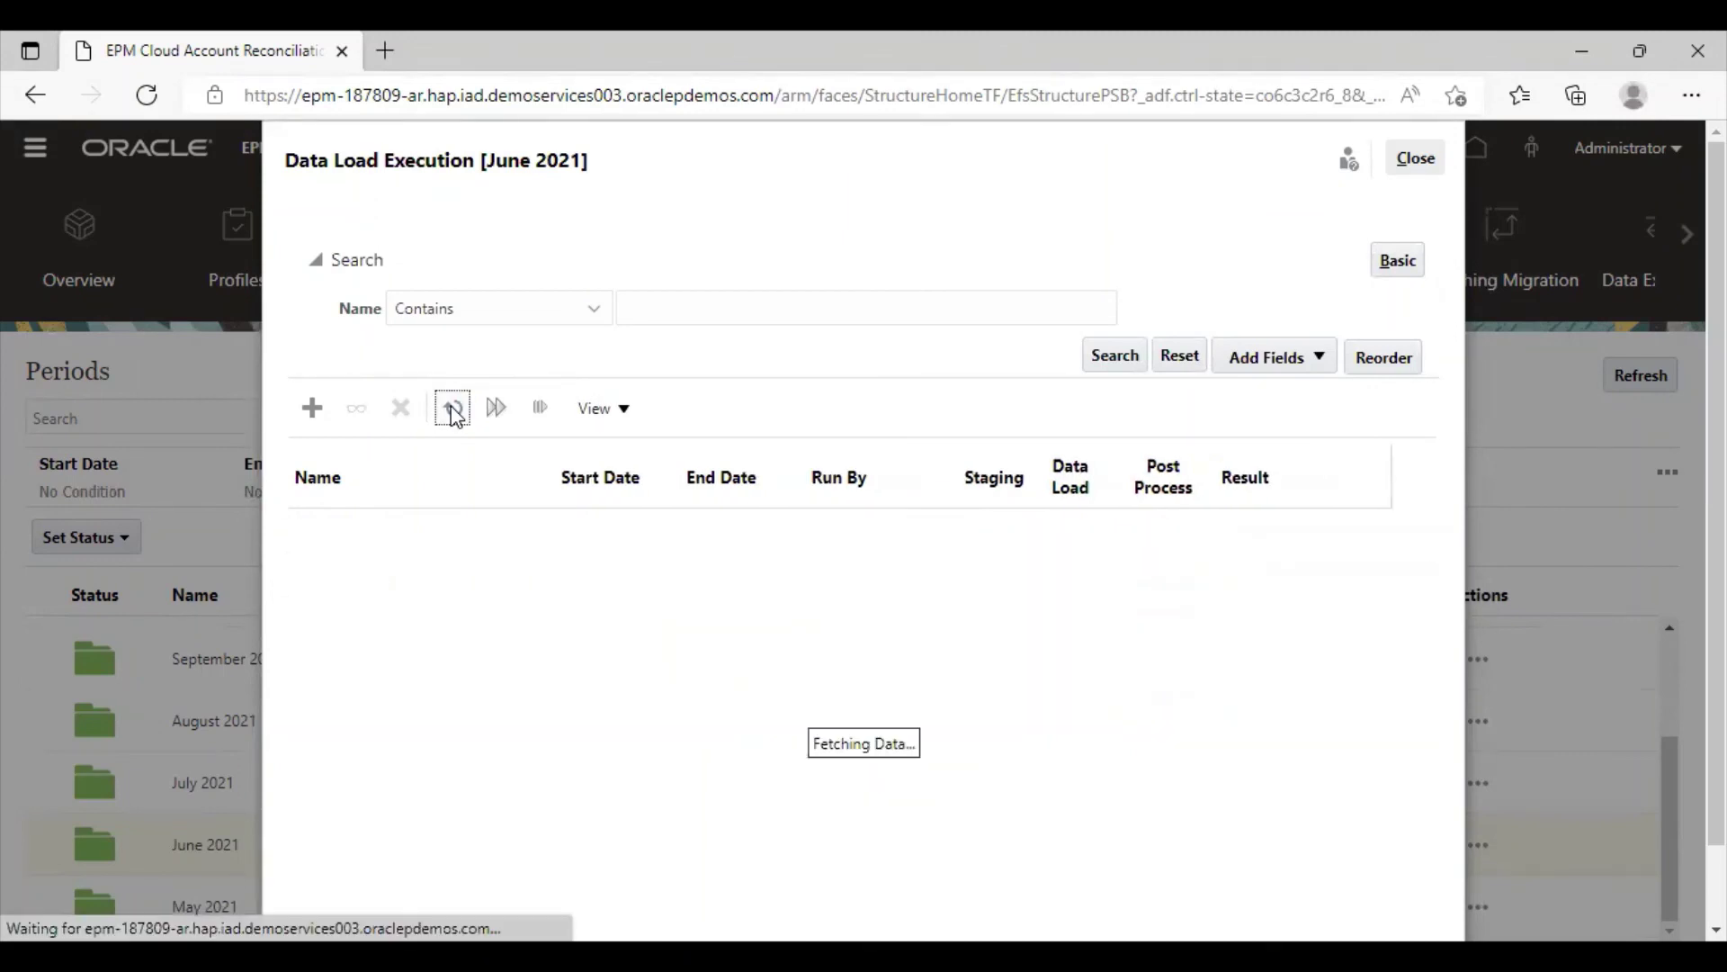
pyautogui.click(456, 412)
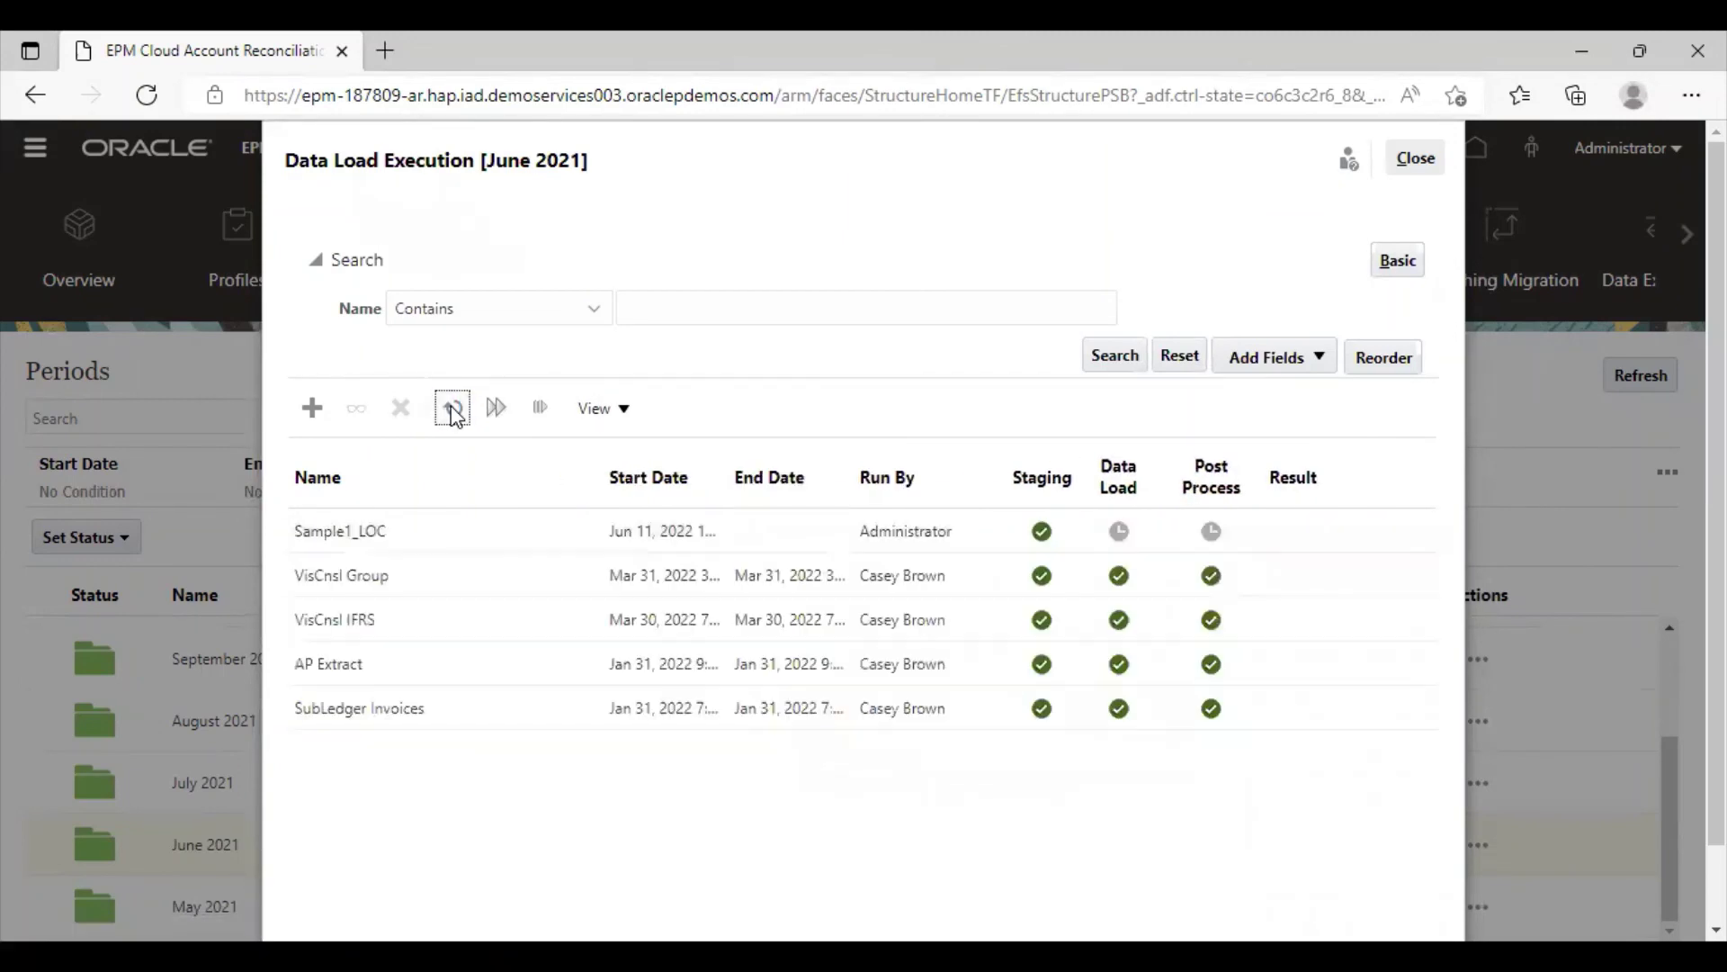
pyautogui.click(456, 411)
pyautogui.click(454, 410)
pyautogui.click(456, 411)
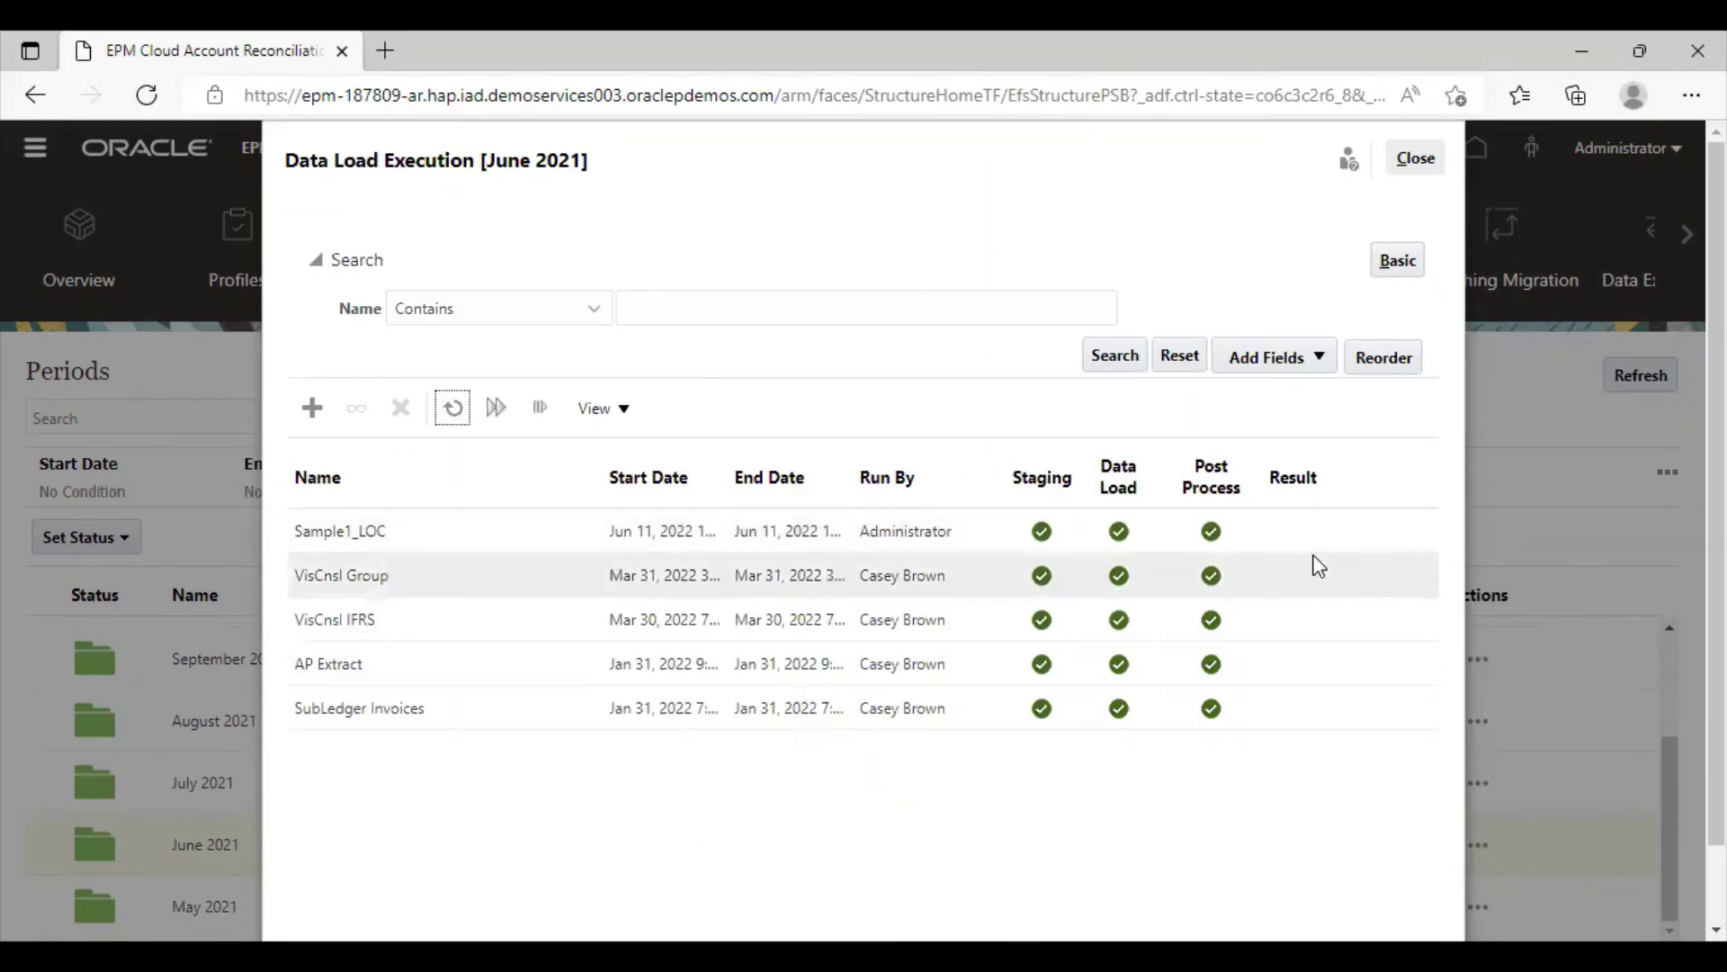
pyautogui.click(1415, 158)
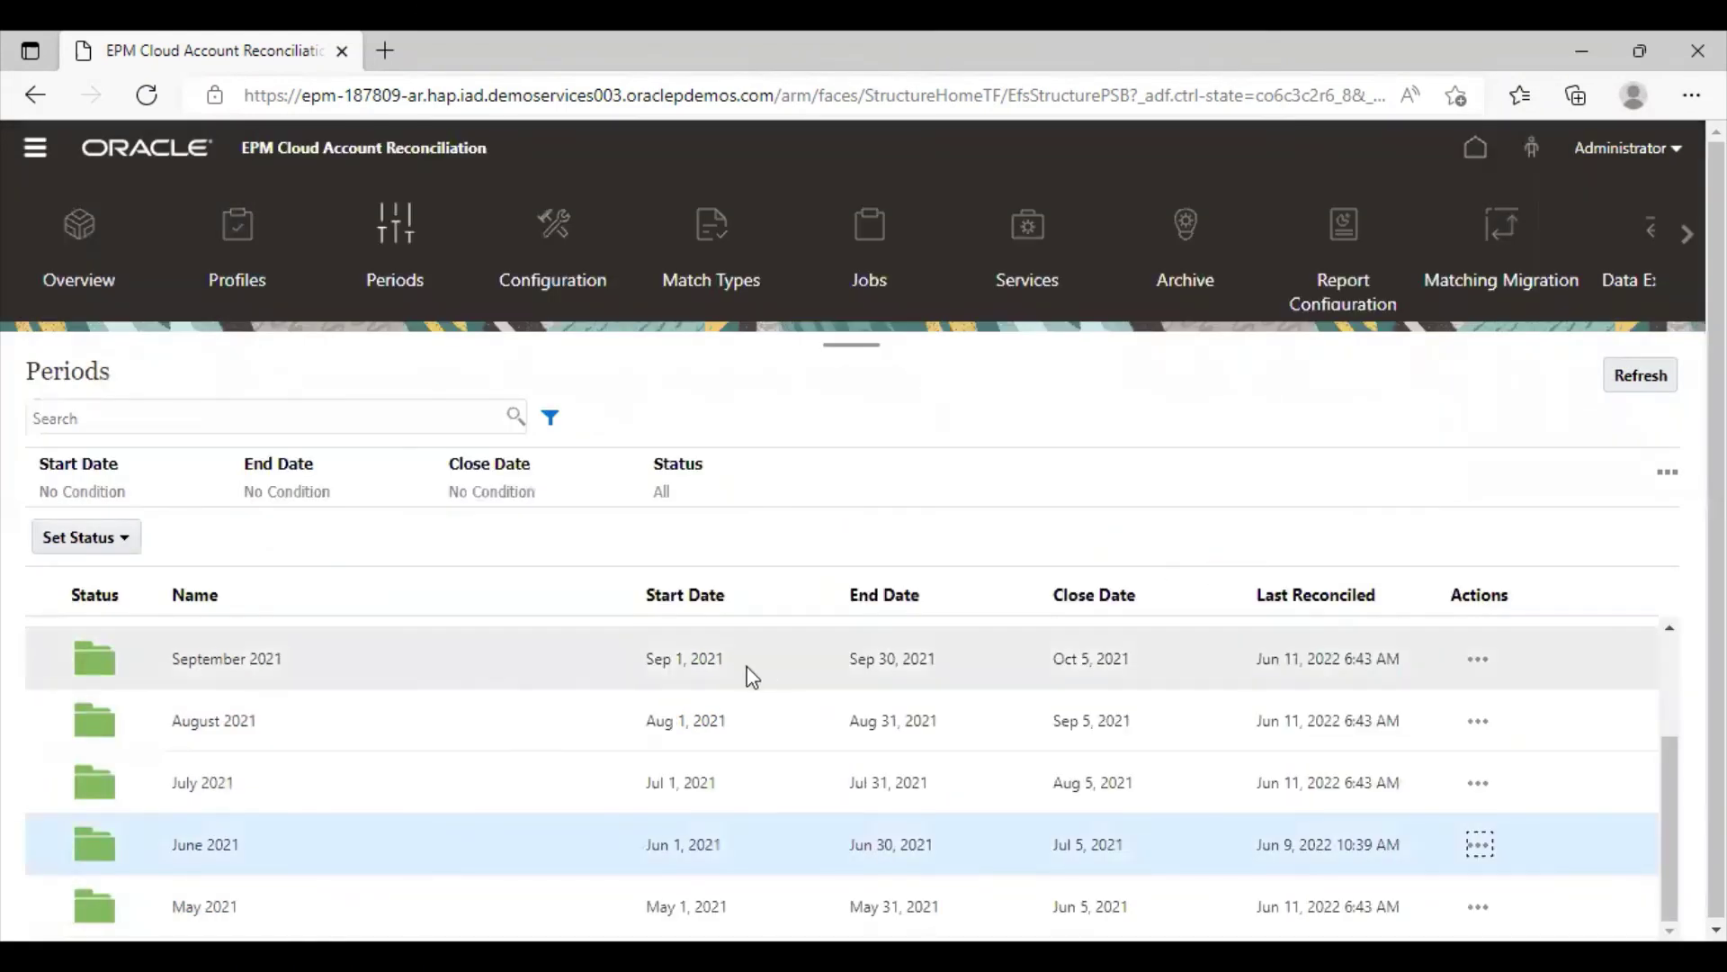
# - Return to the home page, open Profiles, and examine the June 2021 source system balances for the cash and bank reco accounts
pyautogui.scroll(3, 745, 675)
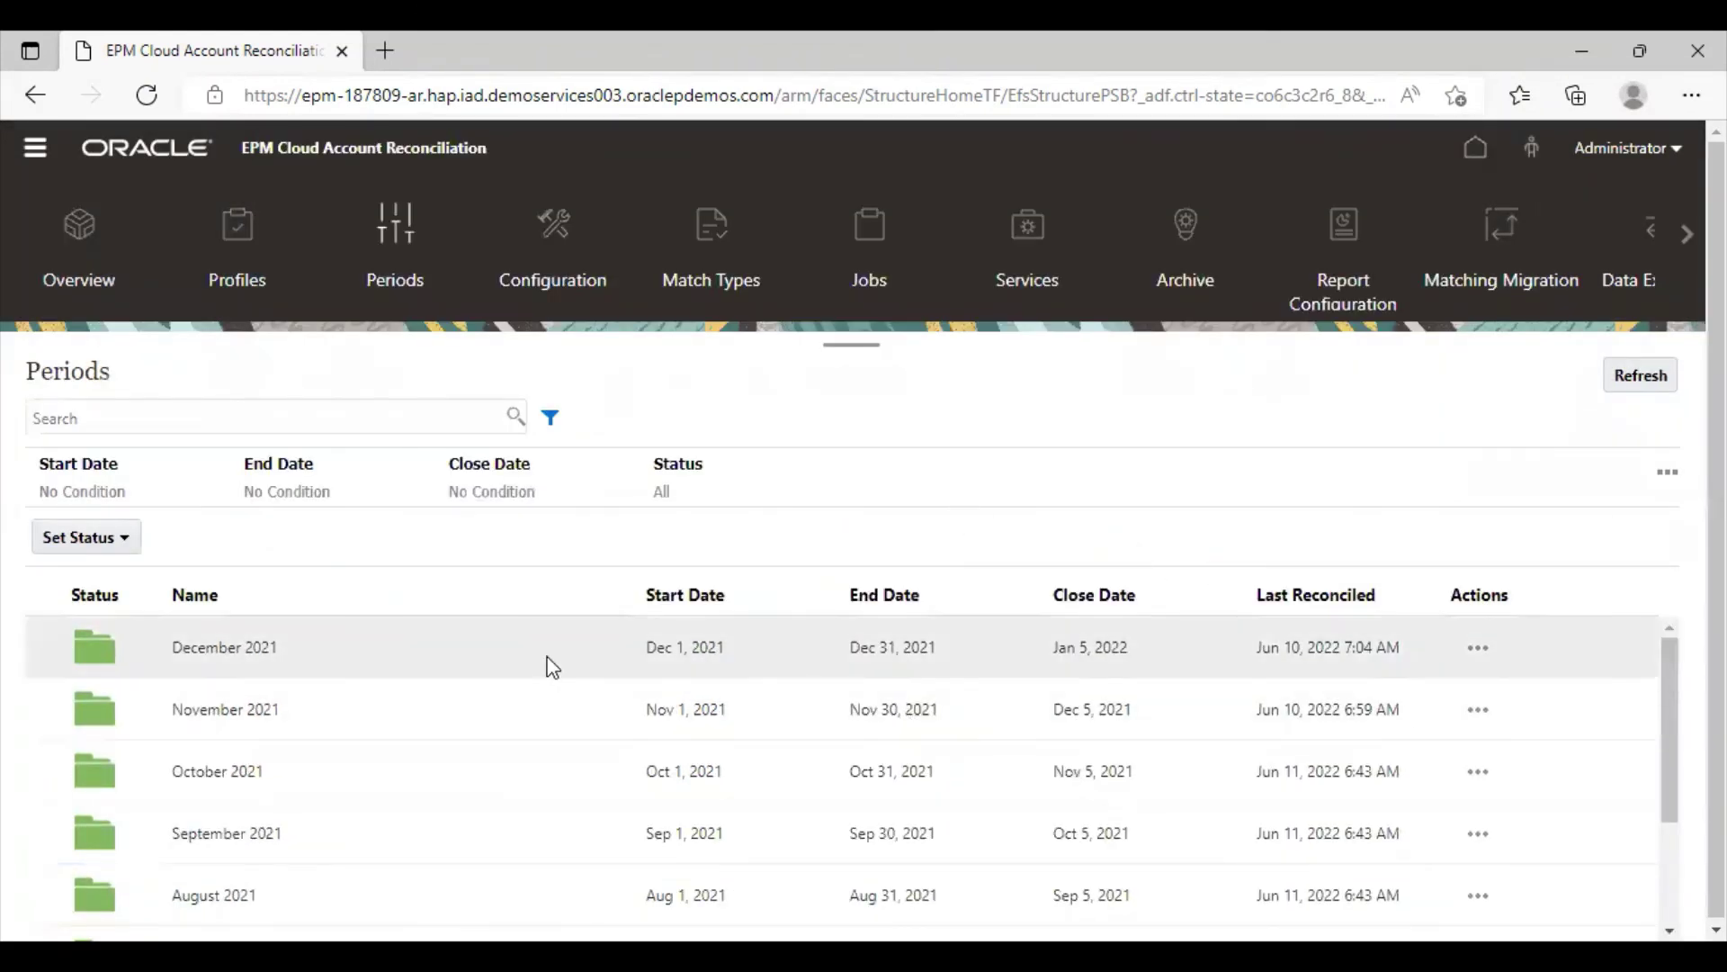
pyautogui.click(1475, 146)
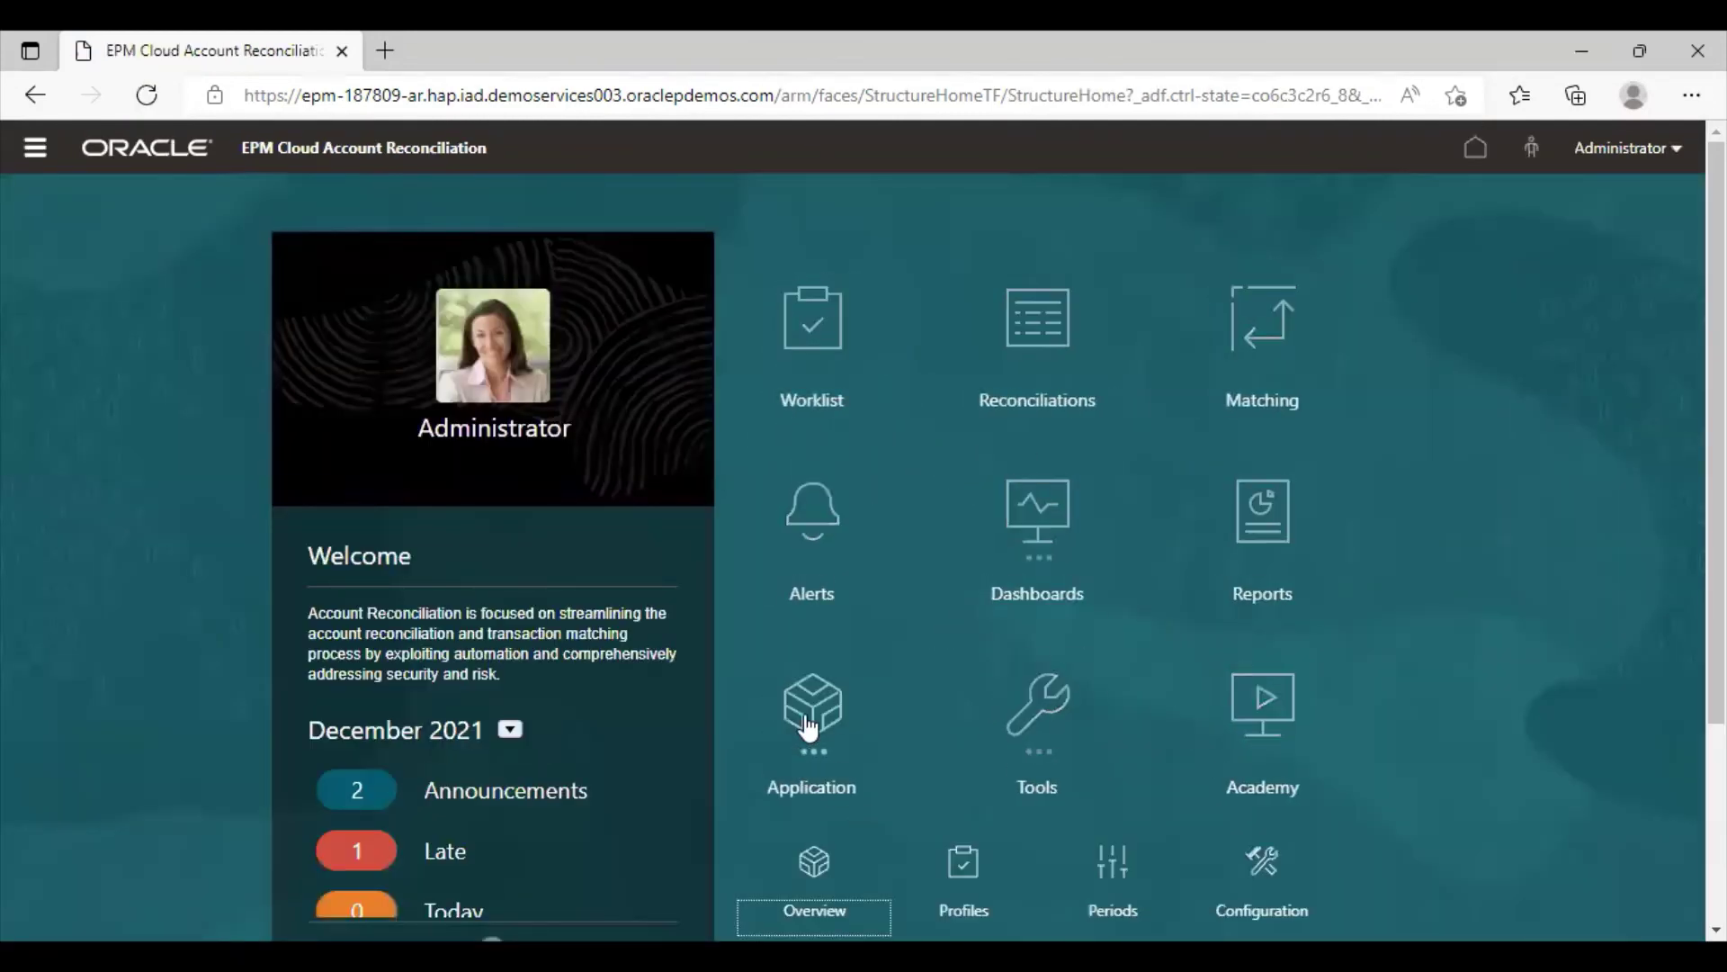
pyautogui.click(964, 871)
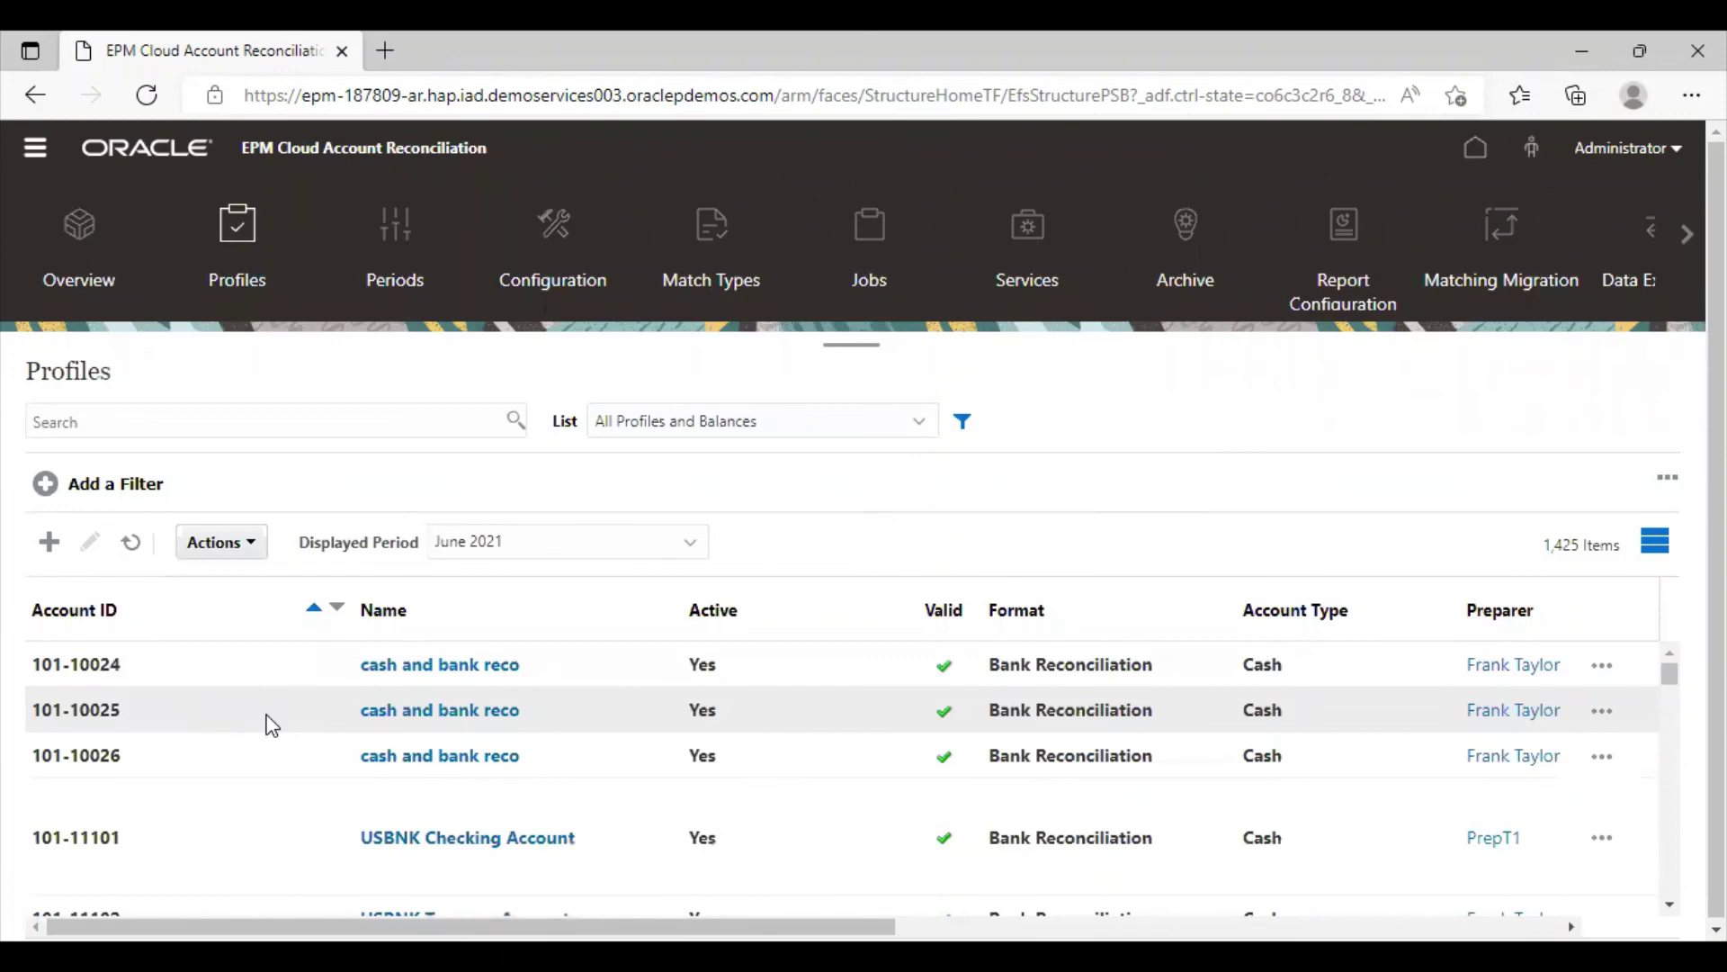
pyautogui.hscroll(10, 1564, 900)
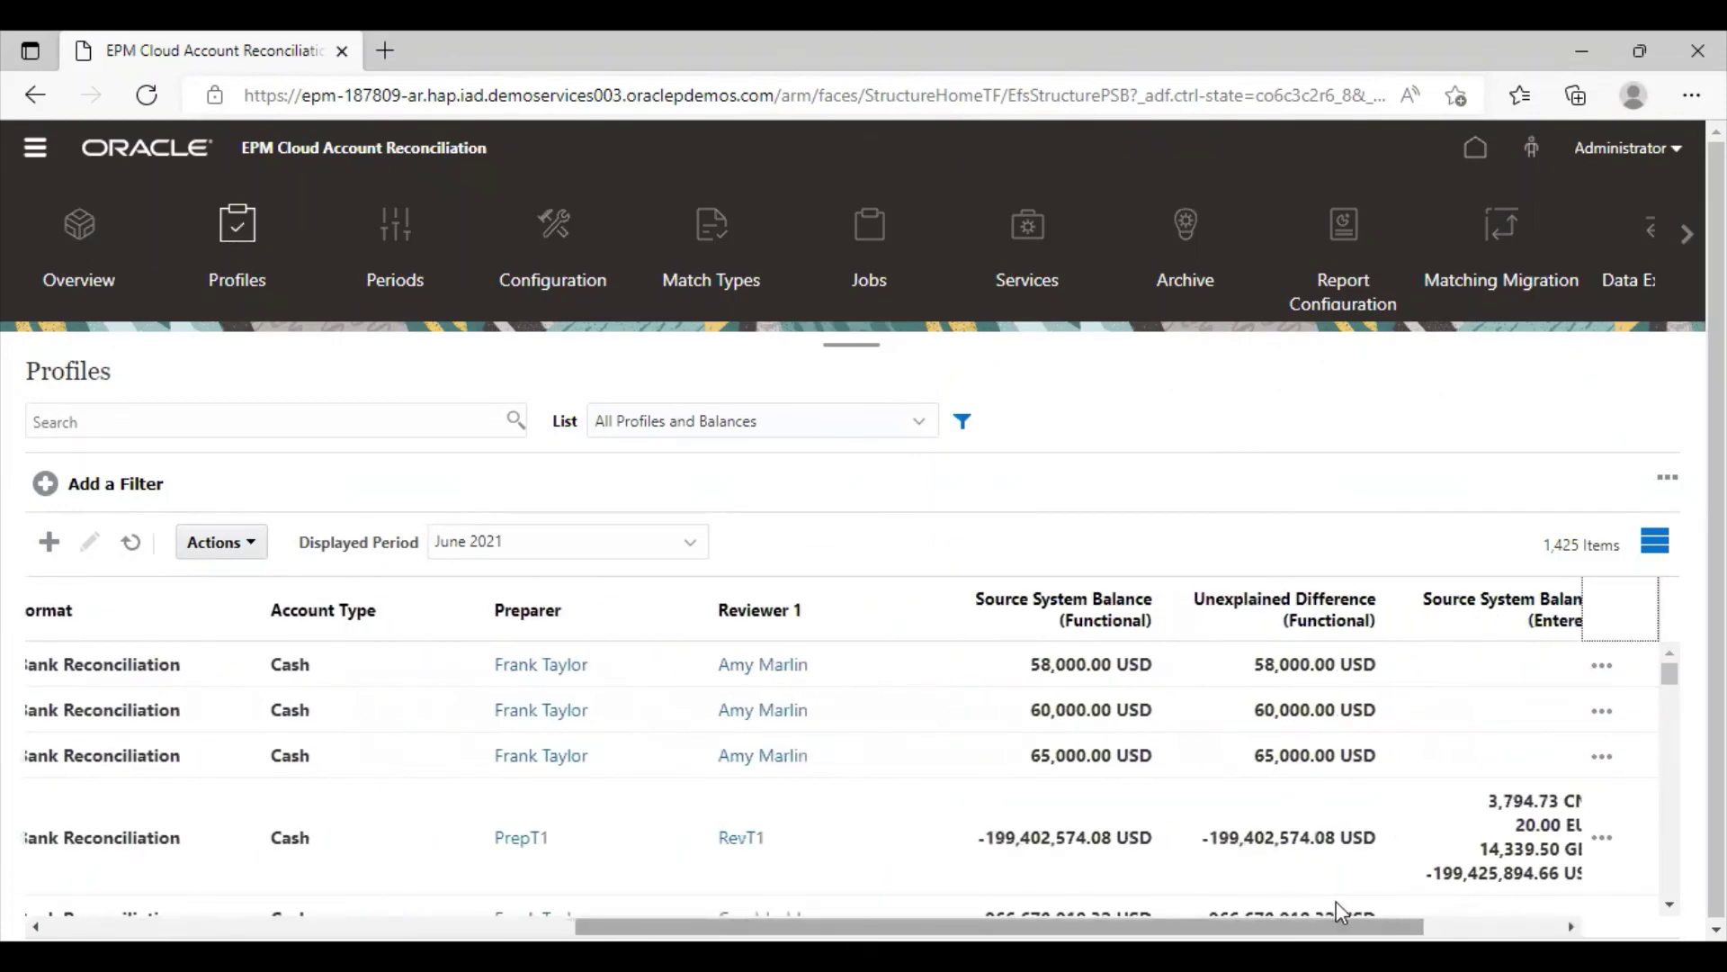
pyautogui.hscroll(-10, 1336, 903)
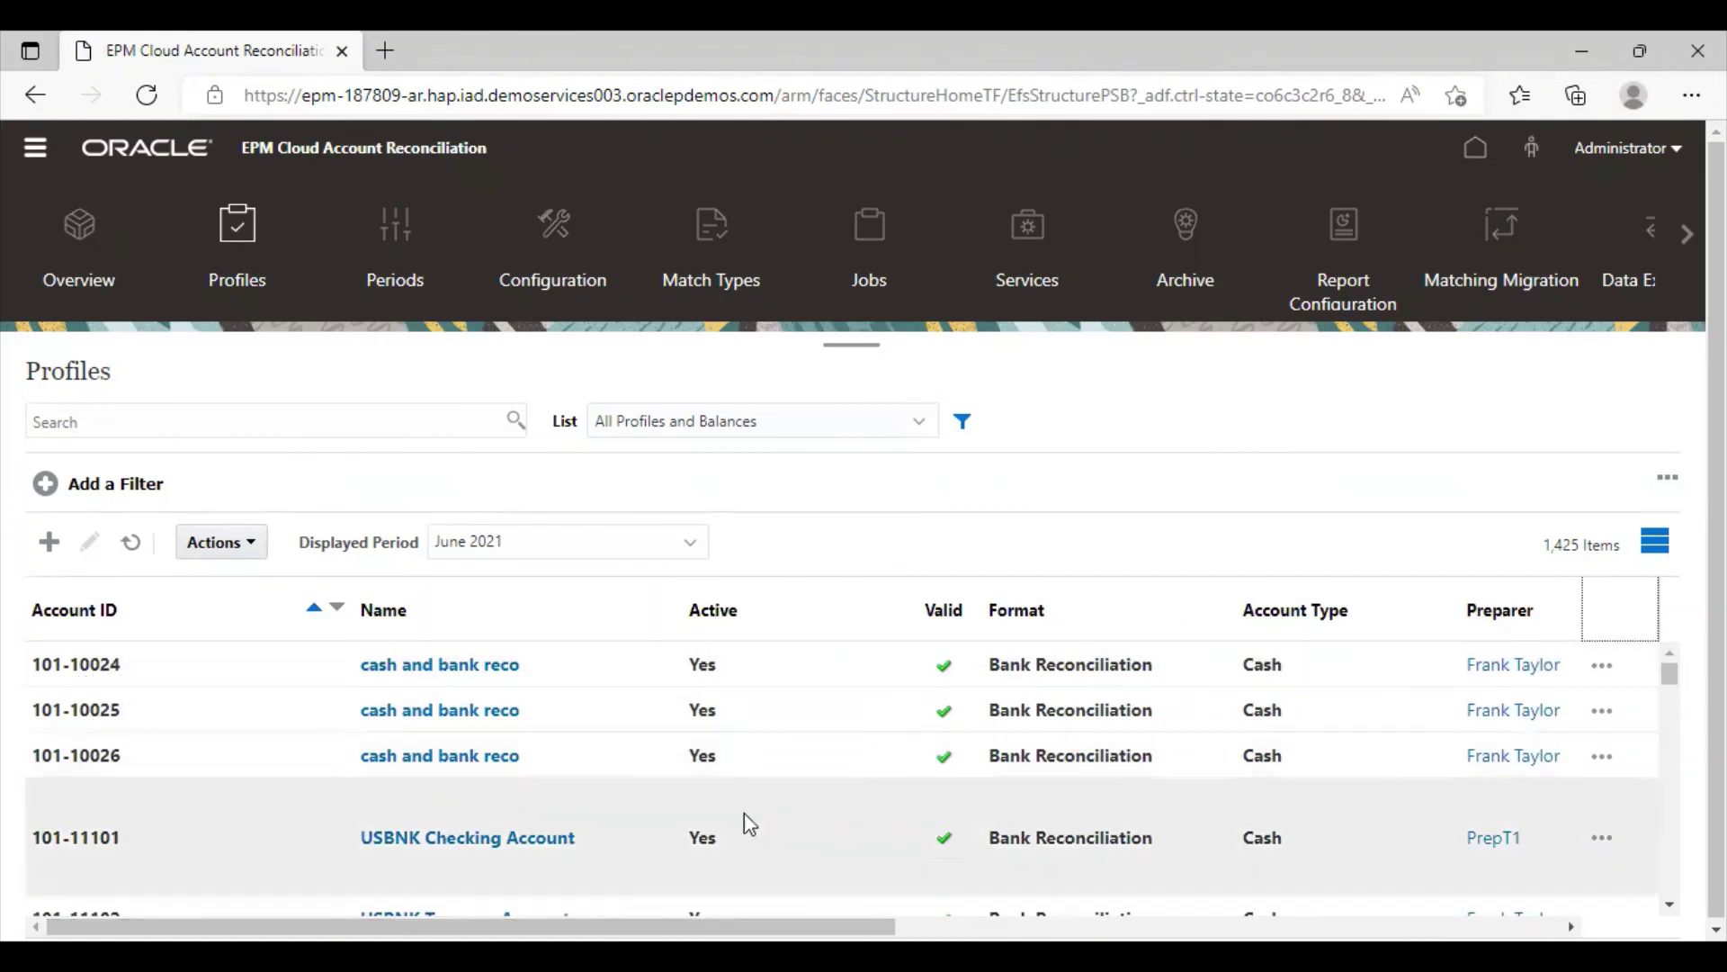
pyautogui.hscroll(3, 1570, 904)
pyautogui.hscroll(10, 1570, 905)
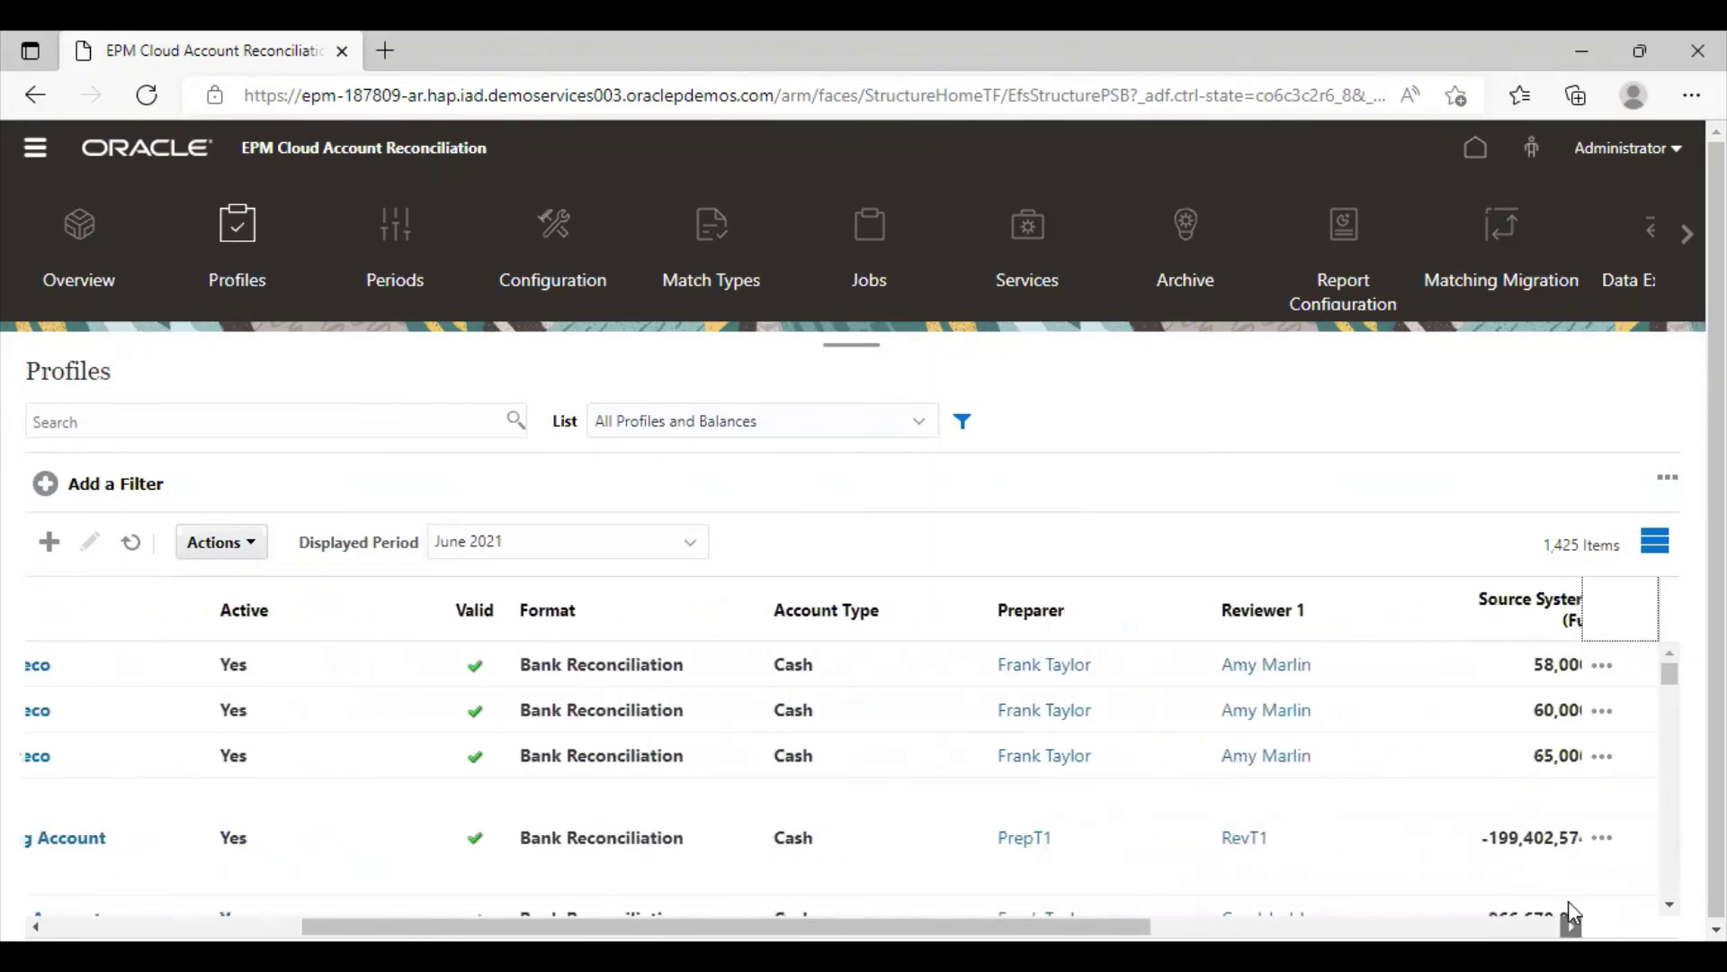